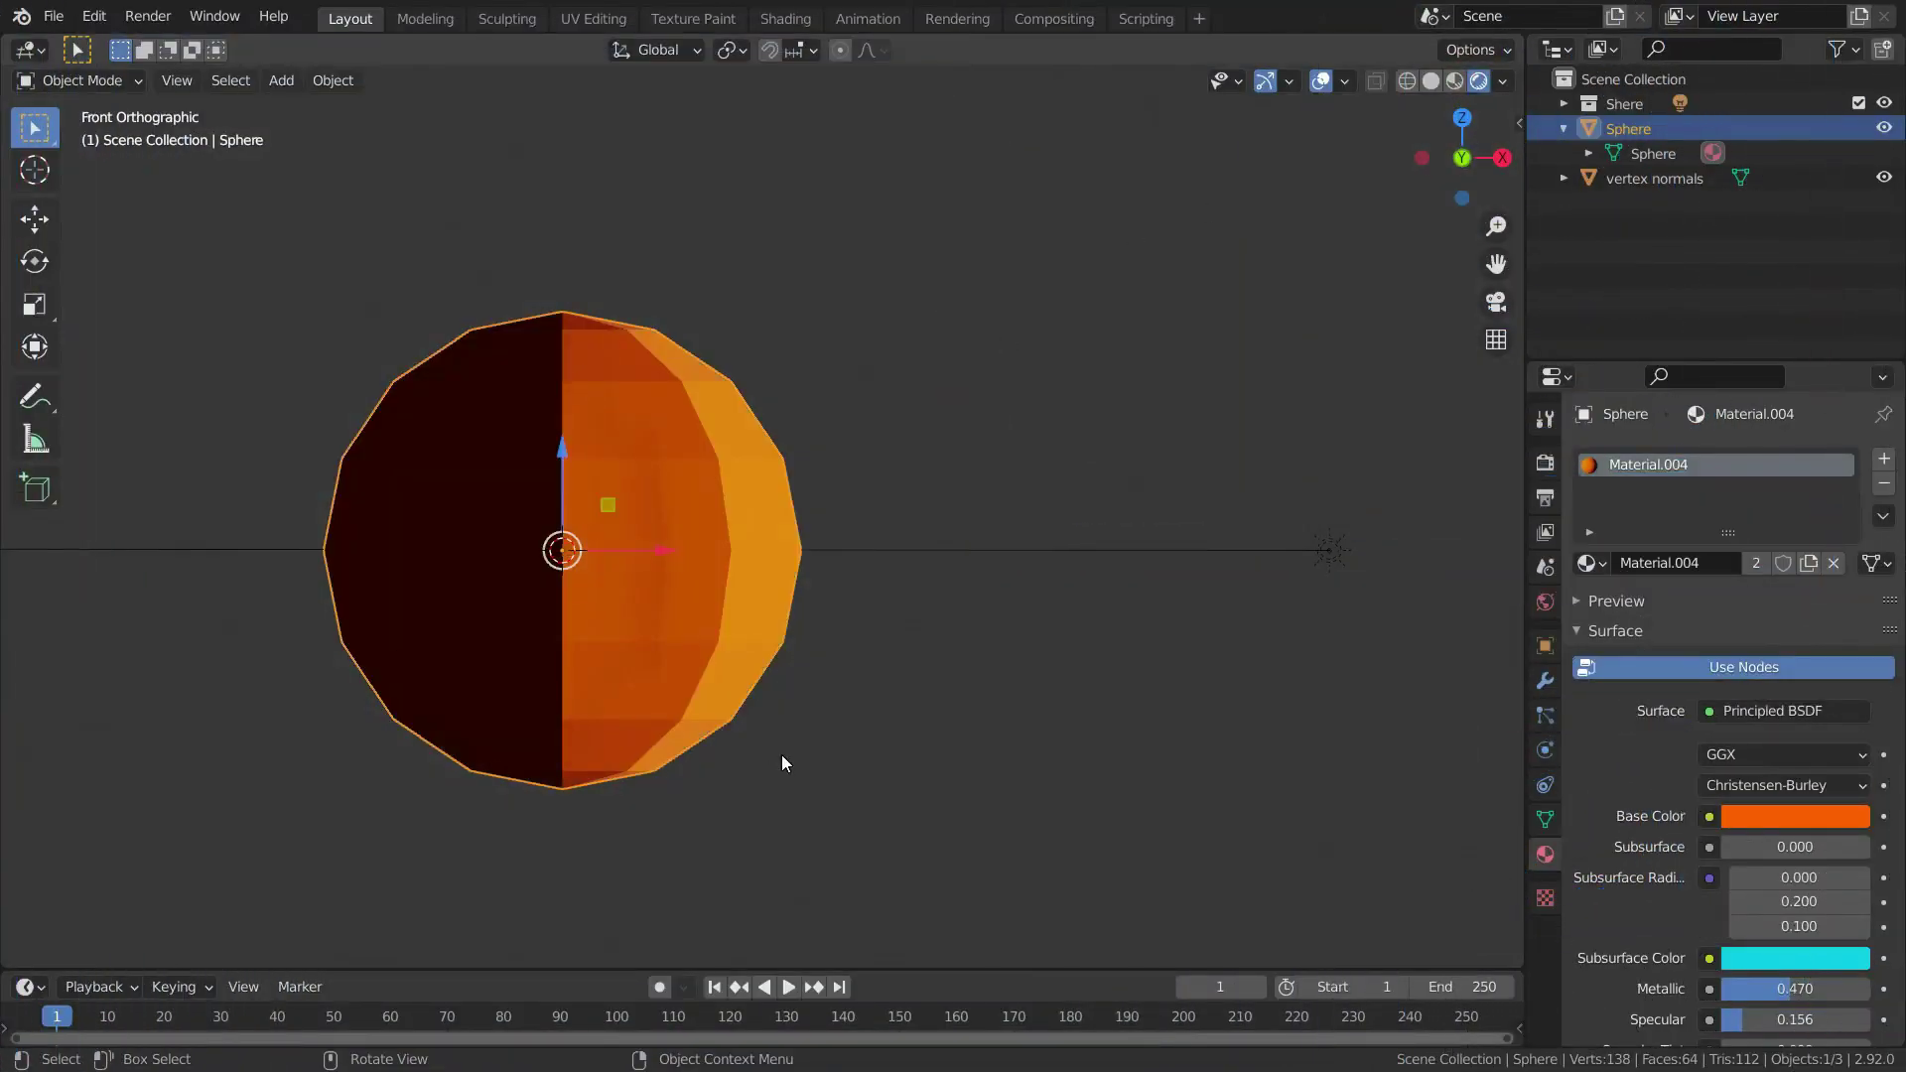
Show face normals and annotate outward arrows around the sphere's bright side
click(1213, 982)
key(shift+space)
key(d)
drag(769, 508, 982, 514)
drag(799, 599, 1014, 625)
drag(765, 404, 891, 343)
drag(790, 707, 935, 759)
mouse_move(428, 340)
mouse_down()
mouse_move(357, 196)
mouse_move(356, 228)
mouse_up()
drag(358, 402, 205, 286)
Annotate outward arrows around the sphere's dark side
drag(241, 295, 220, 316)
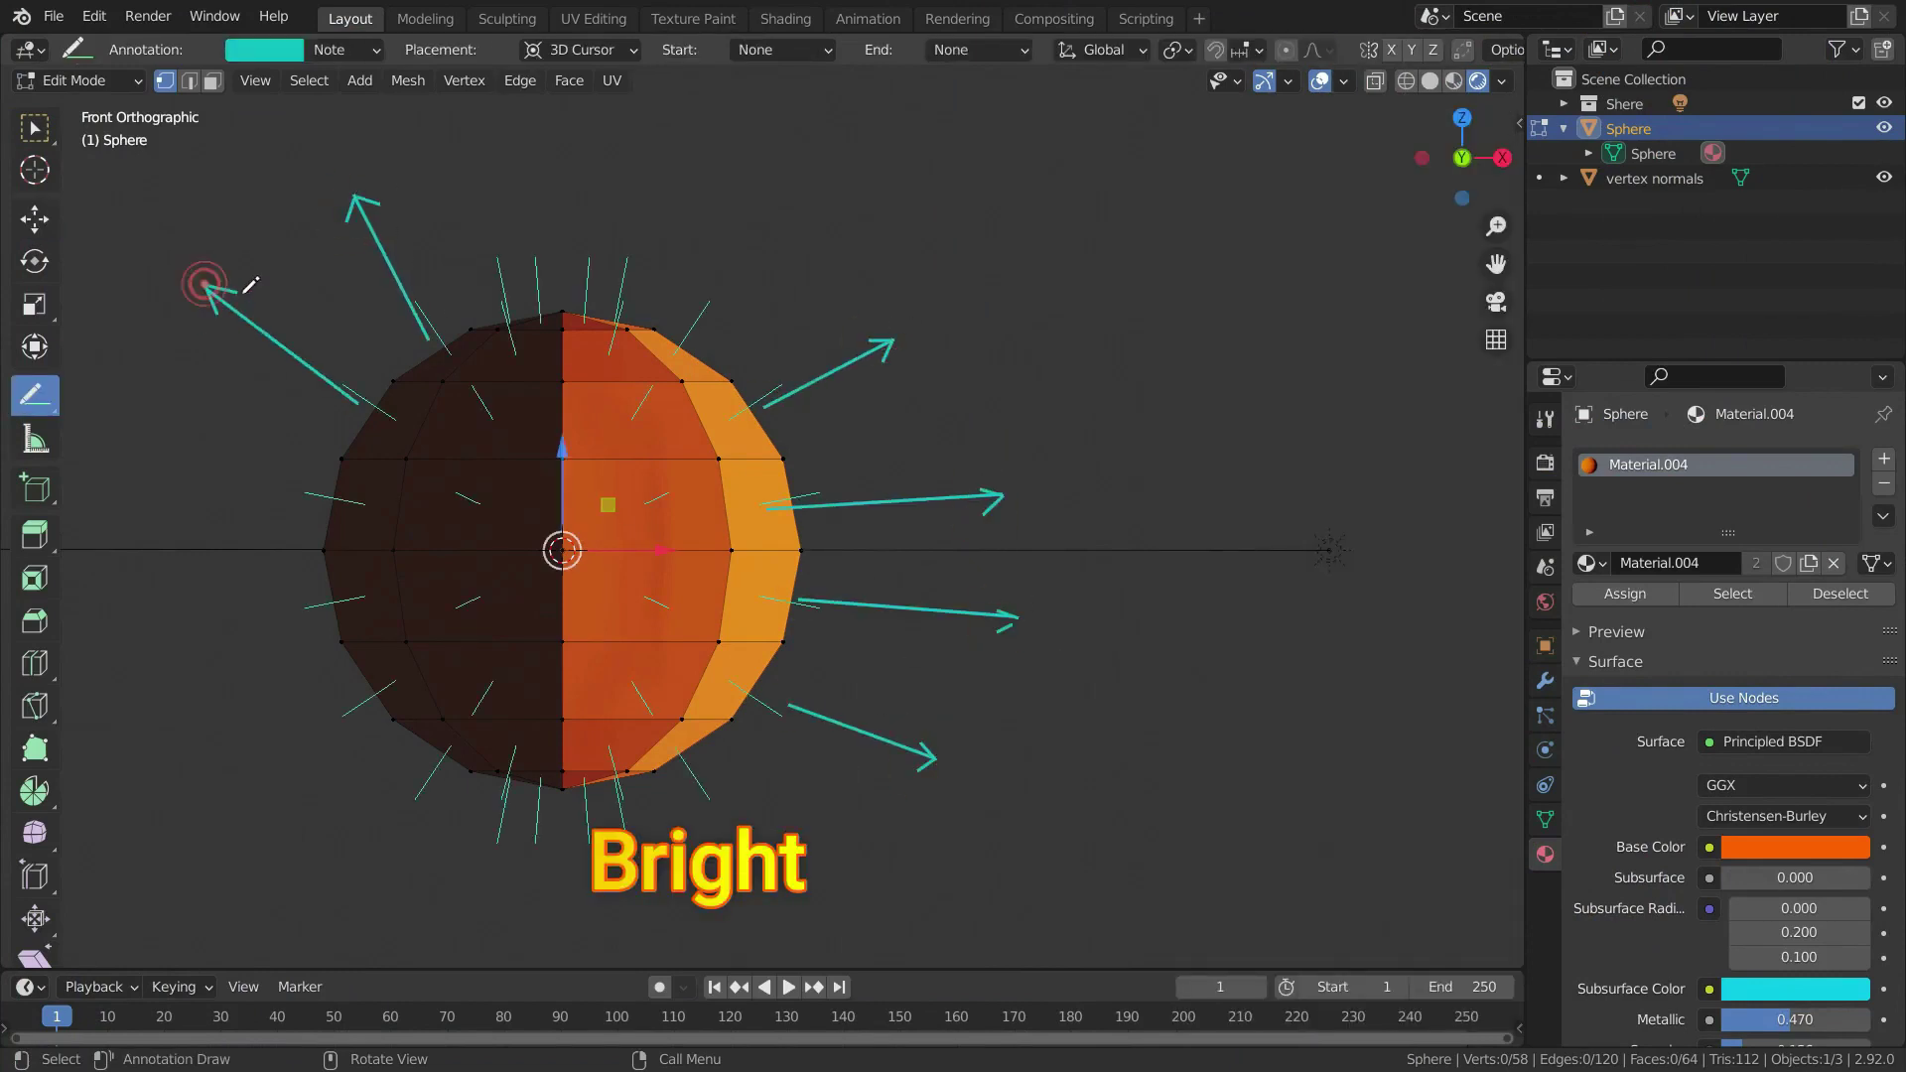
drag(302, 497, 137, 455)
drag(164, 449, 156, 476)
drag(335, 716, 204, 799)
drag(208, 774, 255, 807)
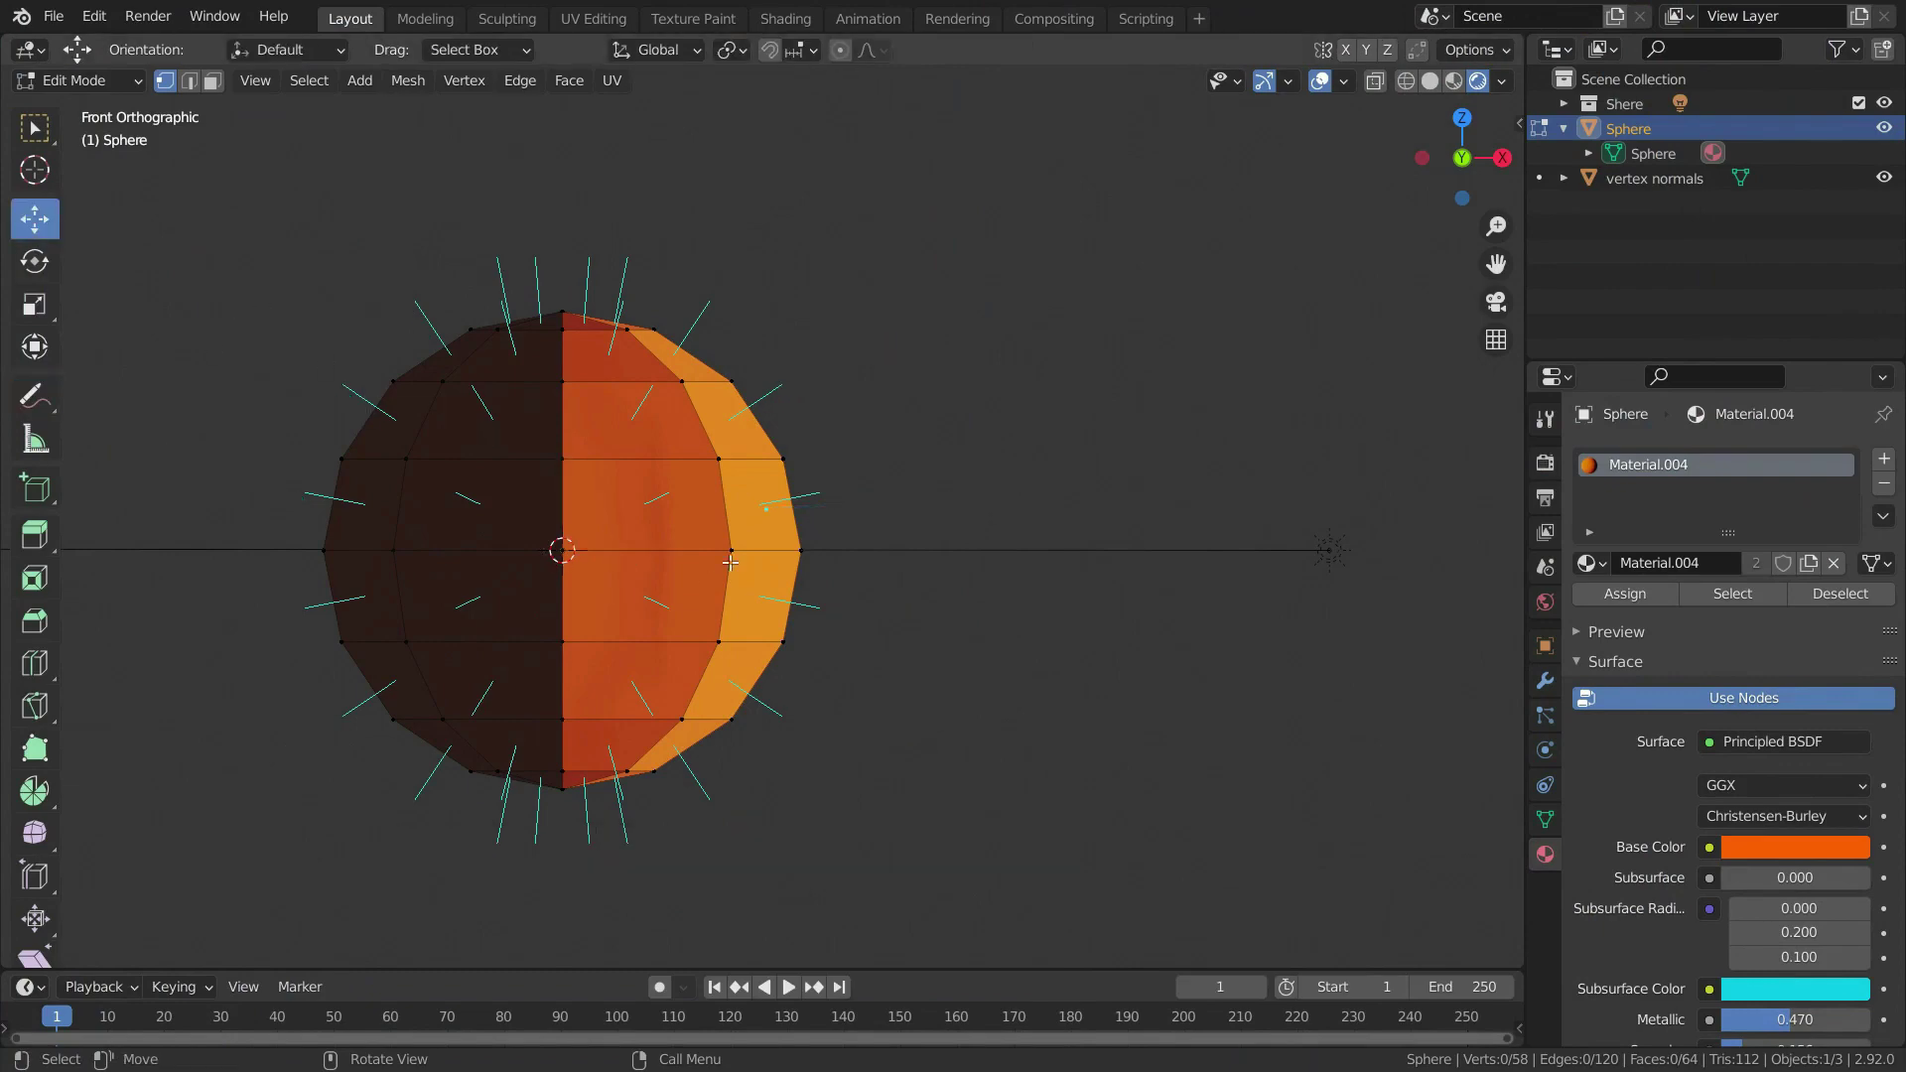
Orbit around the sphere and select one of its top faces in face select mode
mouse_move(730, 563)
middle_down()
mouse_move(850, 553)
mouse_move(318, 191)
middle_up()
key(3)
click(724, 374)
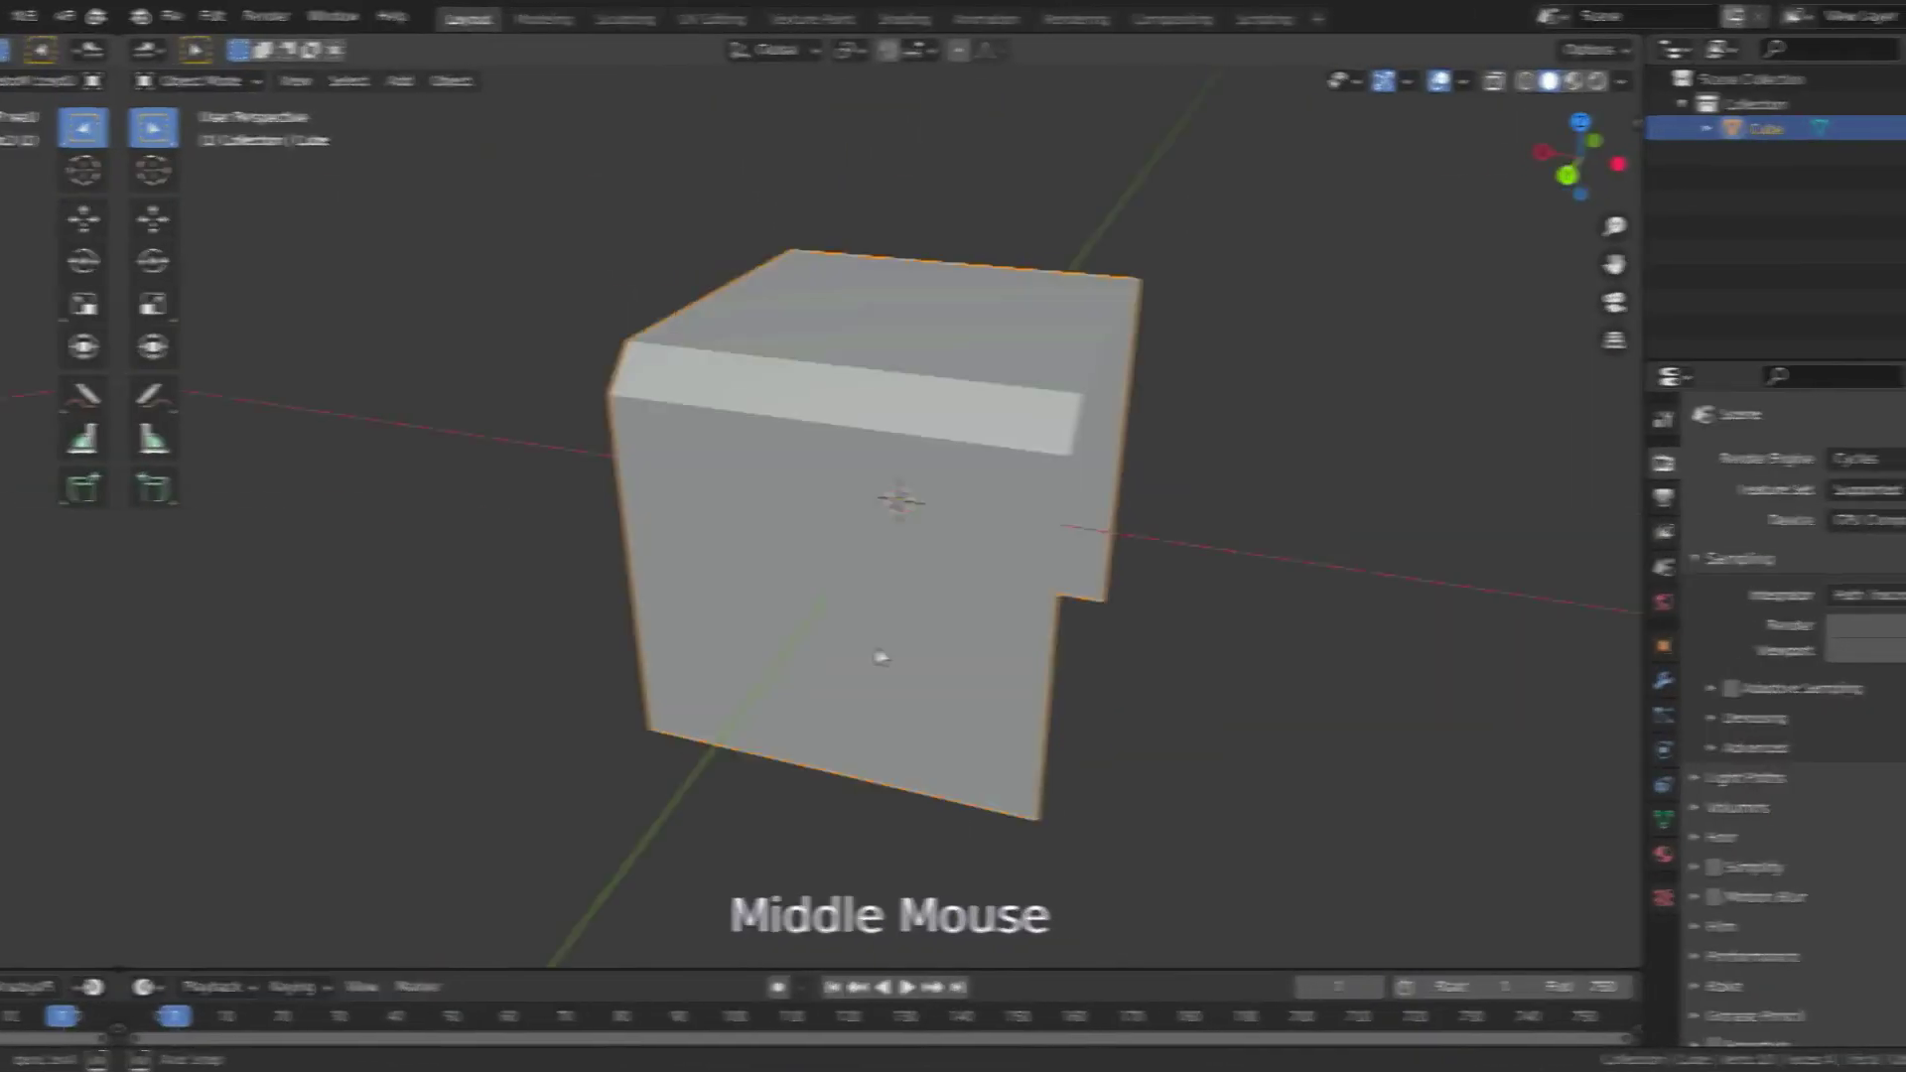
In Edit Mode, display vertex and face normals on the box and inspect them from the right view
middle_drag(881, 651, 842, 624)
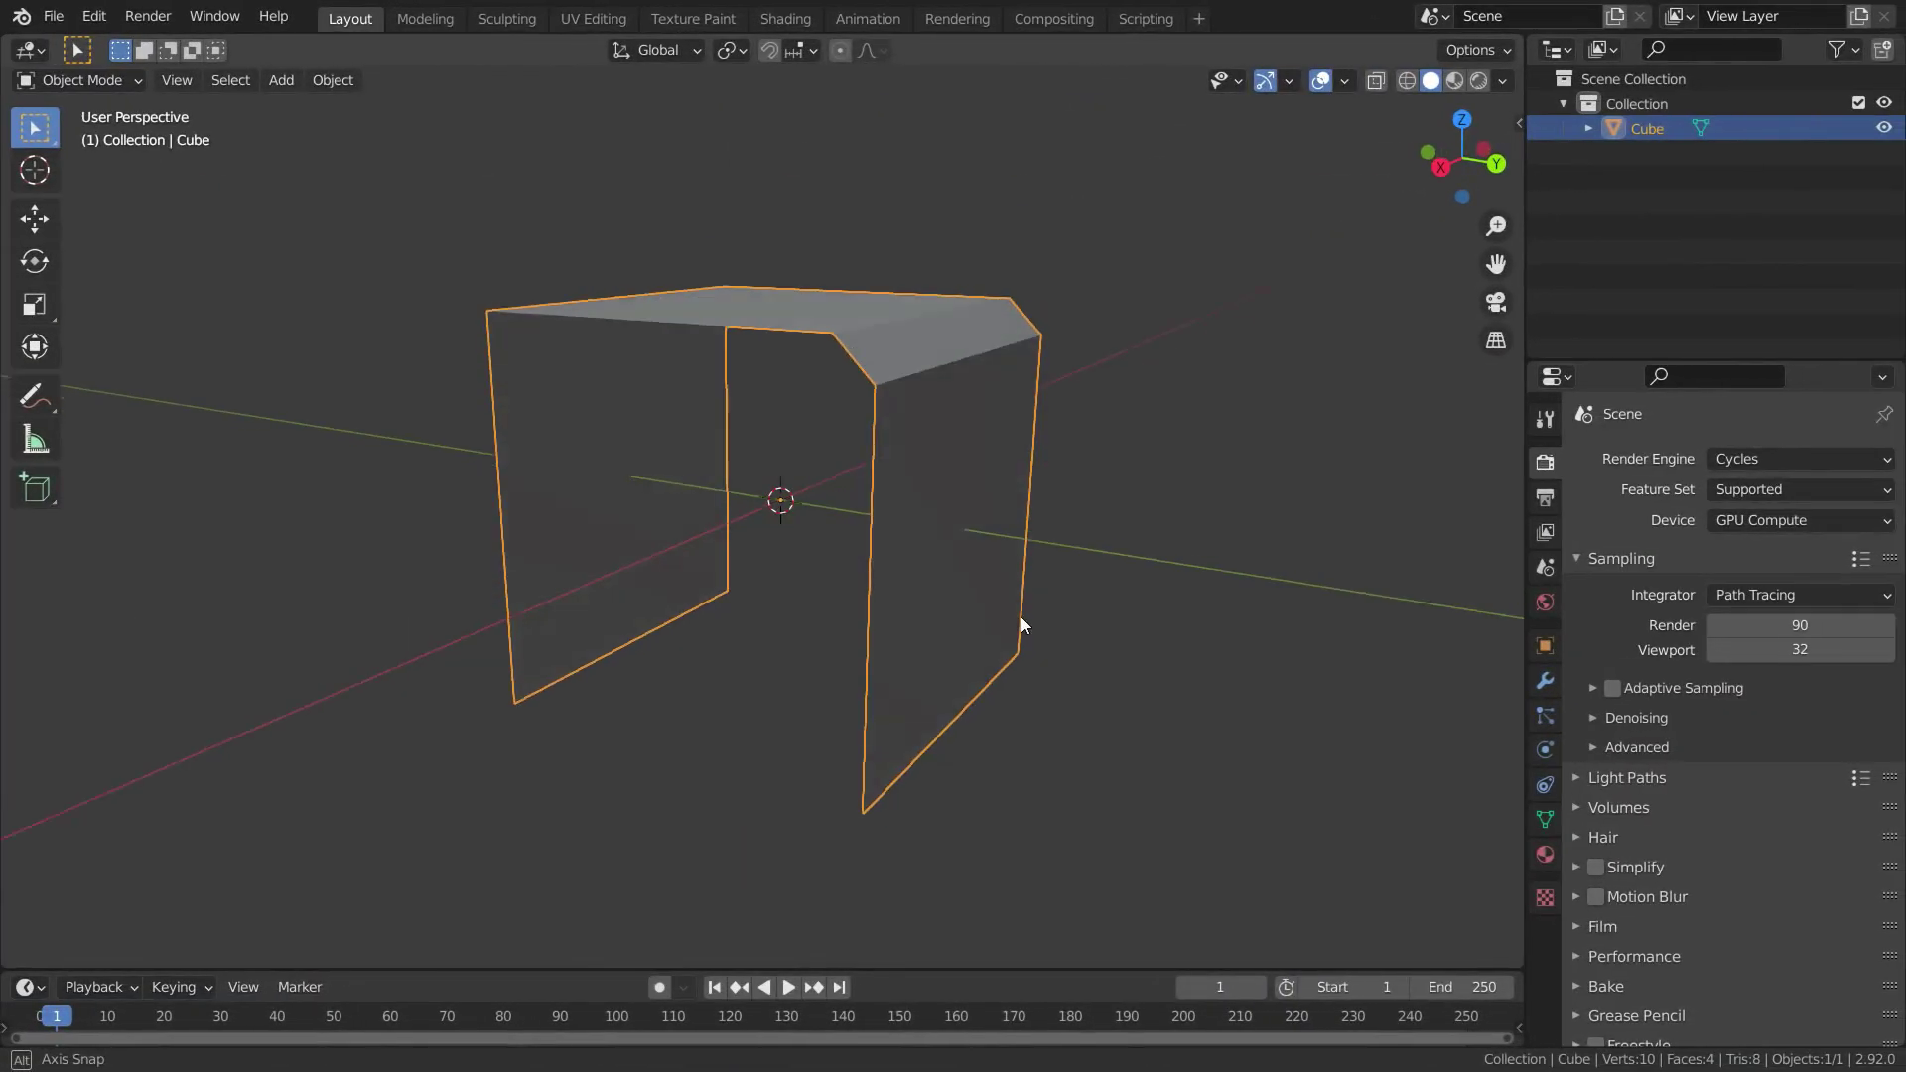
middle_drag(1020, 616, 1015, 629)
key(Tab)
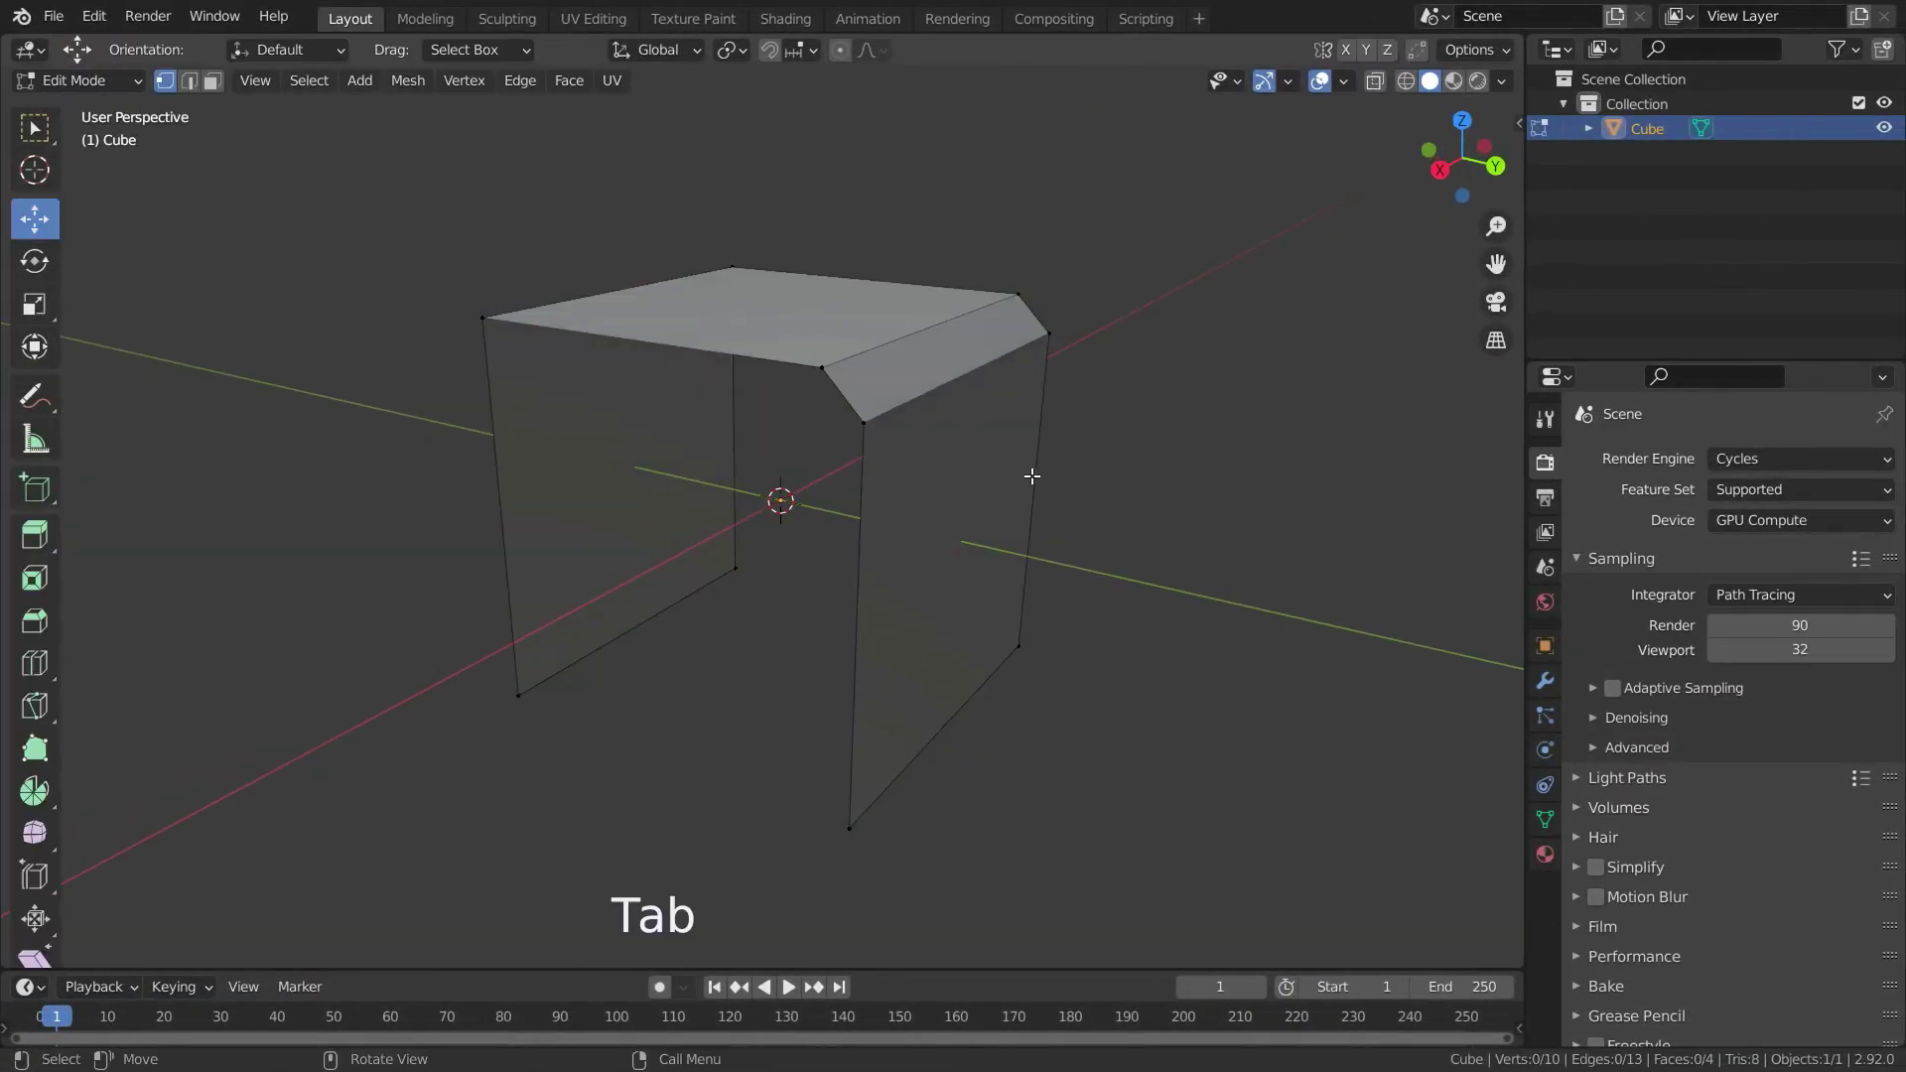
scroll(1034, 482, up, 1)
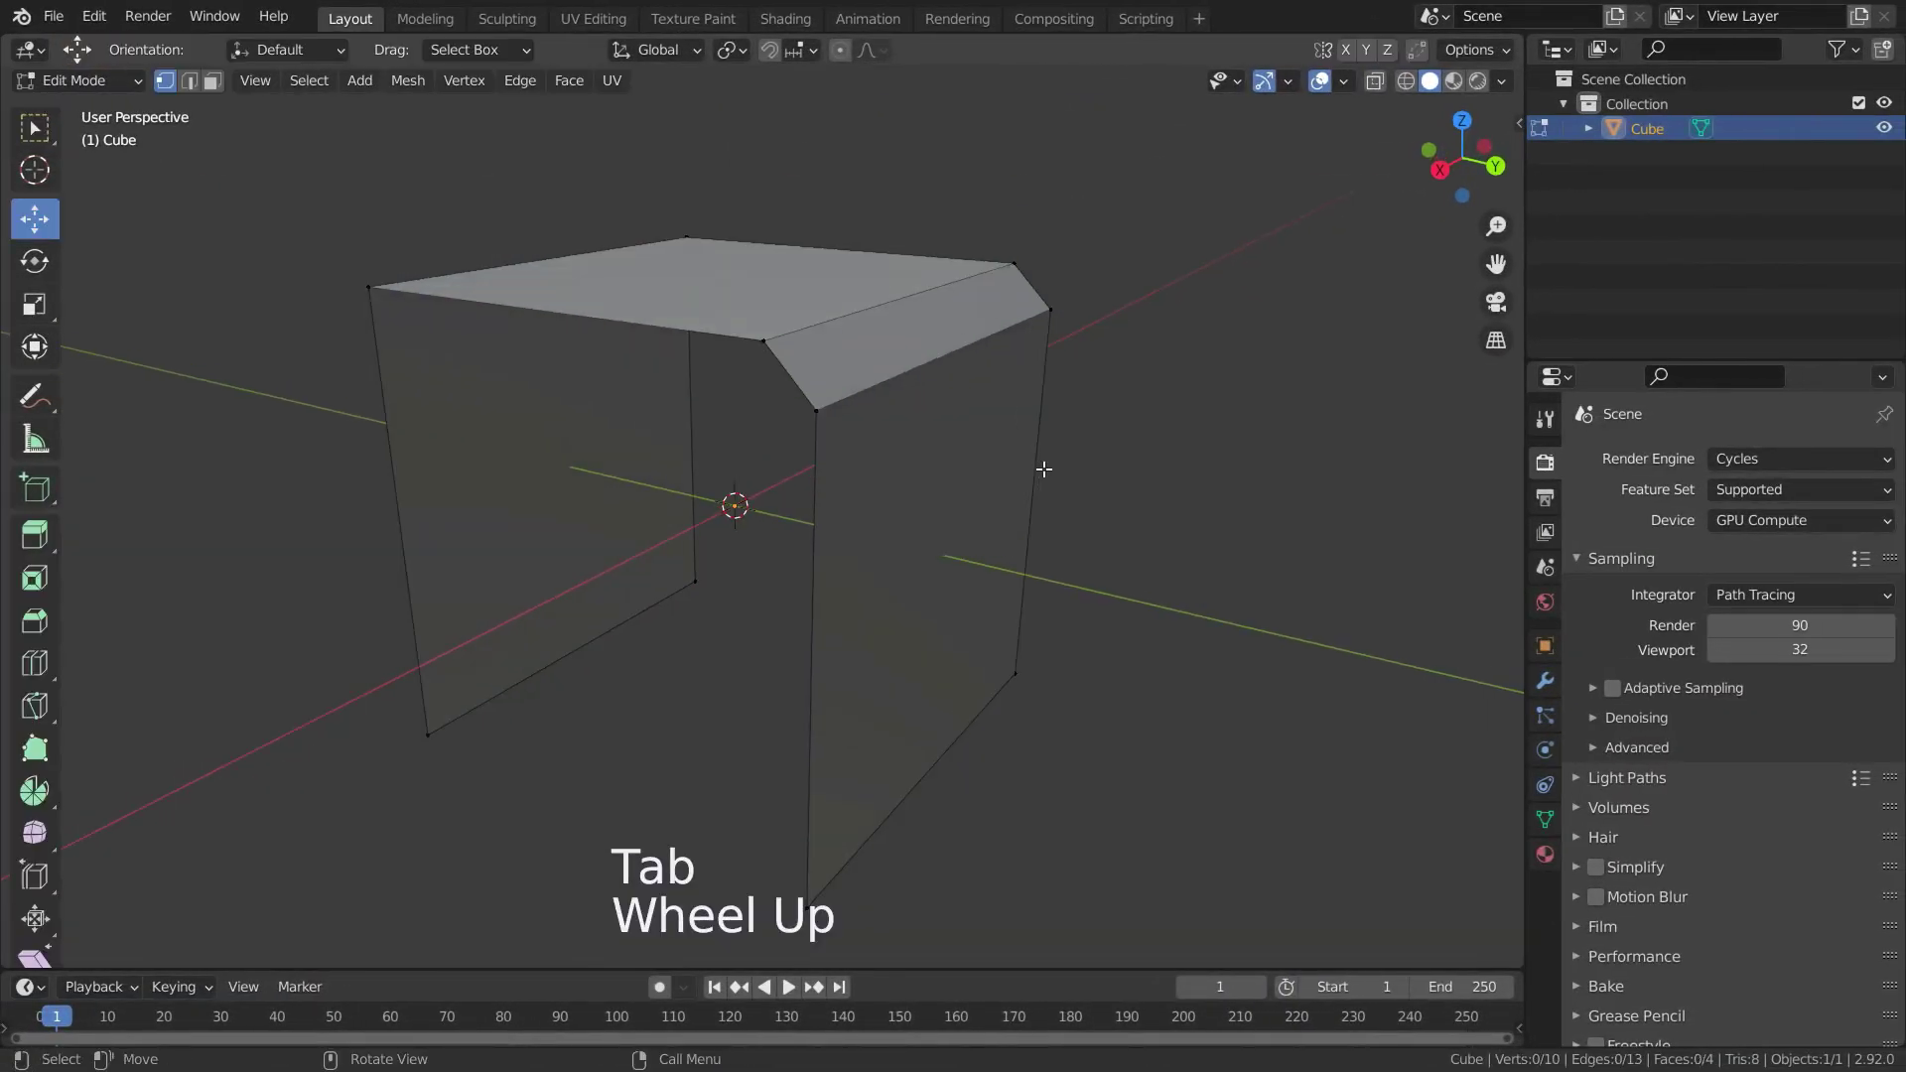
click(1345, 84)
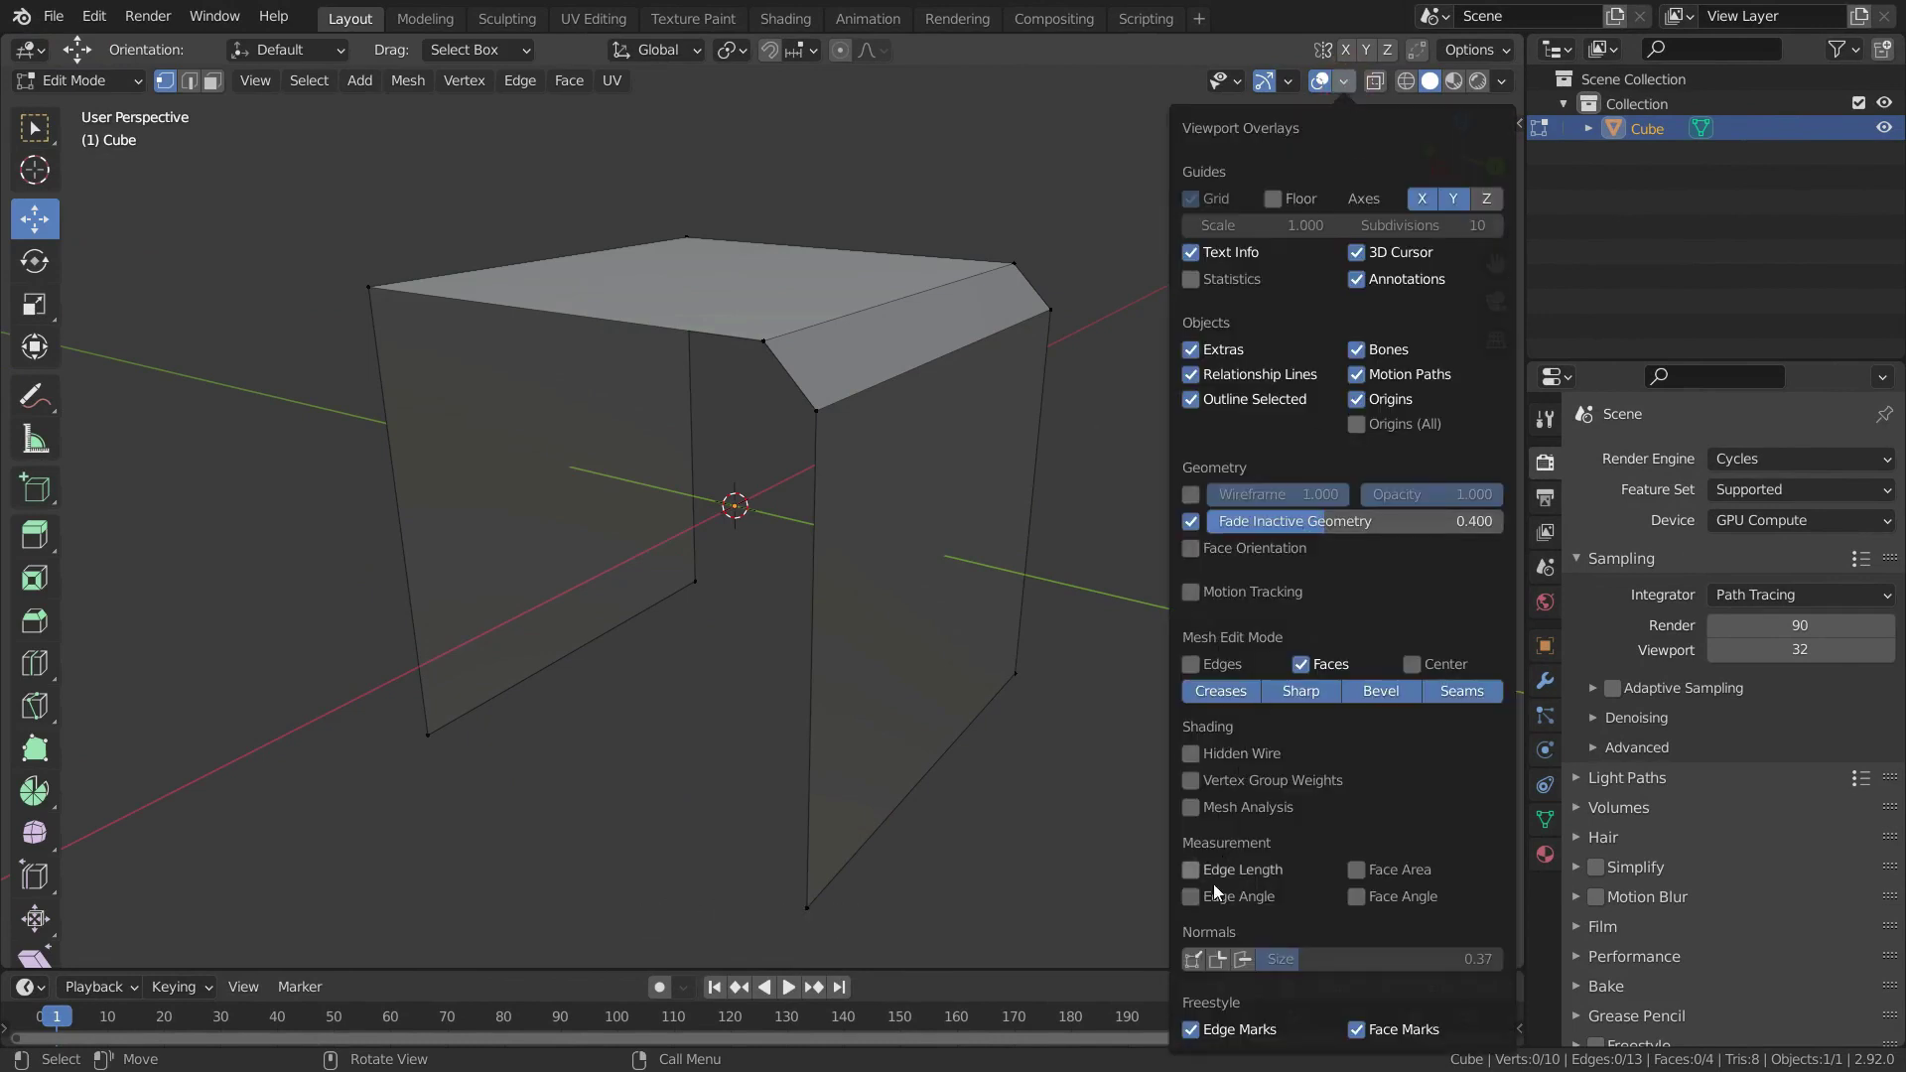
click(1196, 960)
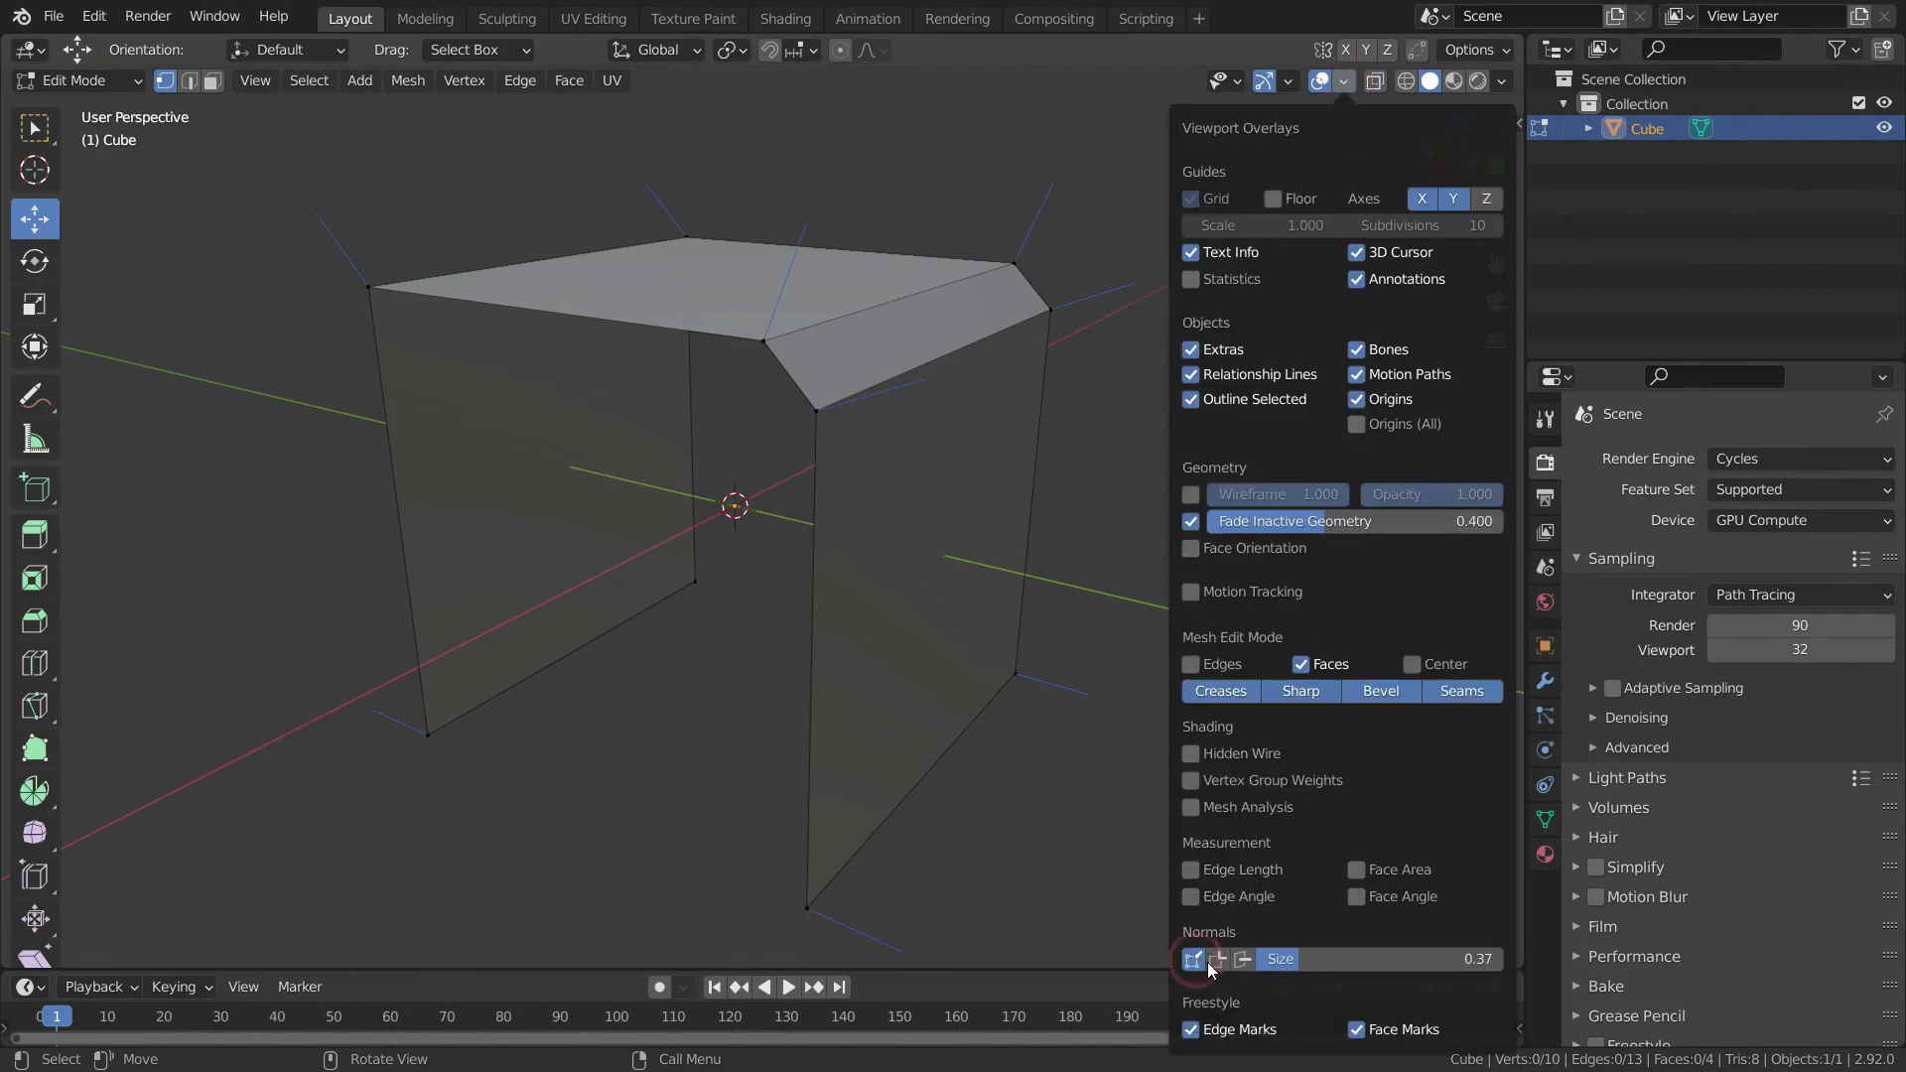
click(1243, 961)
scroll(1029, 611, down, 3)
scroll(906, 625, up, 3)
middle_drag(906, 625, 1102, 598)
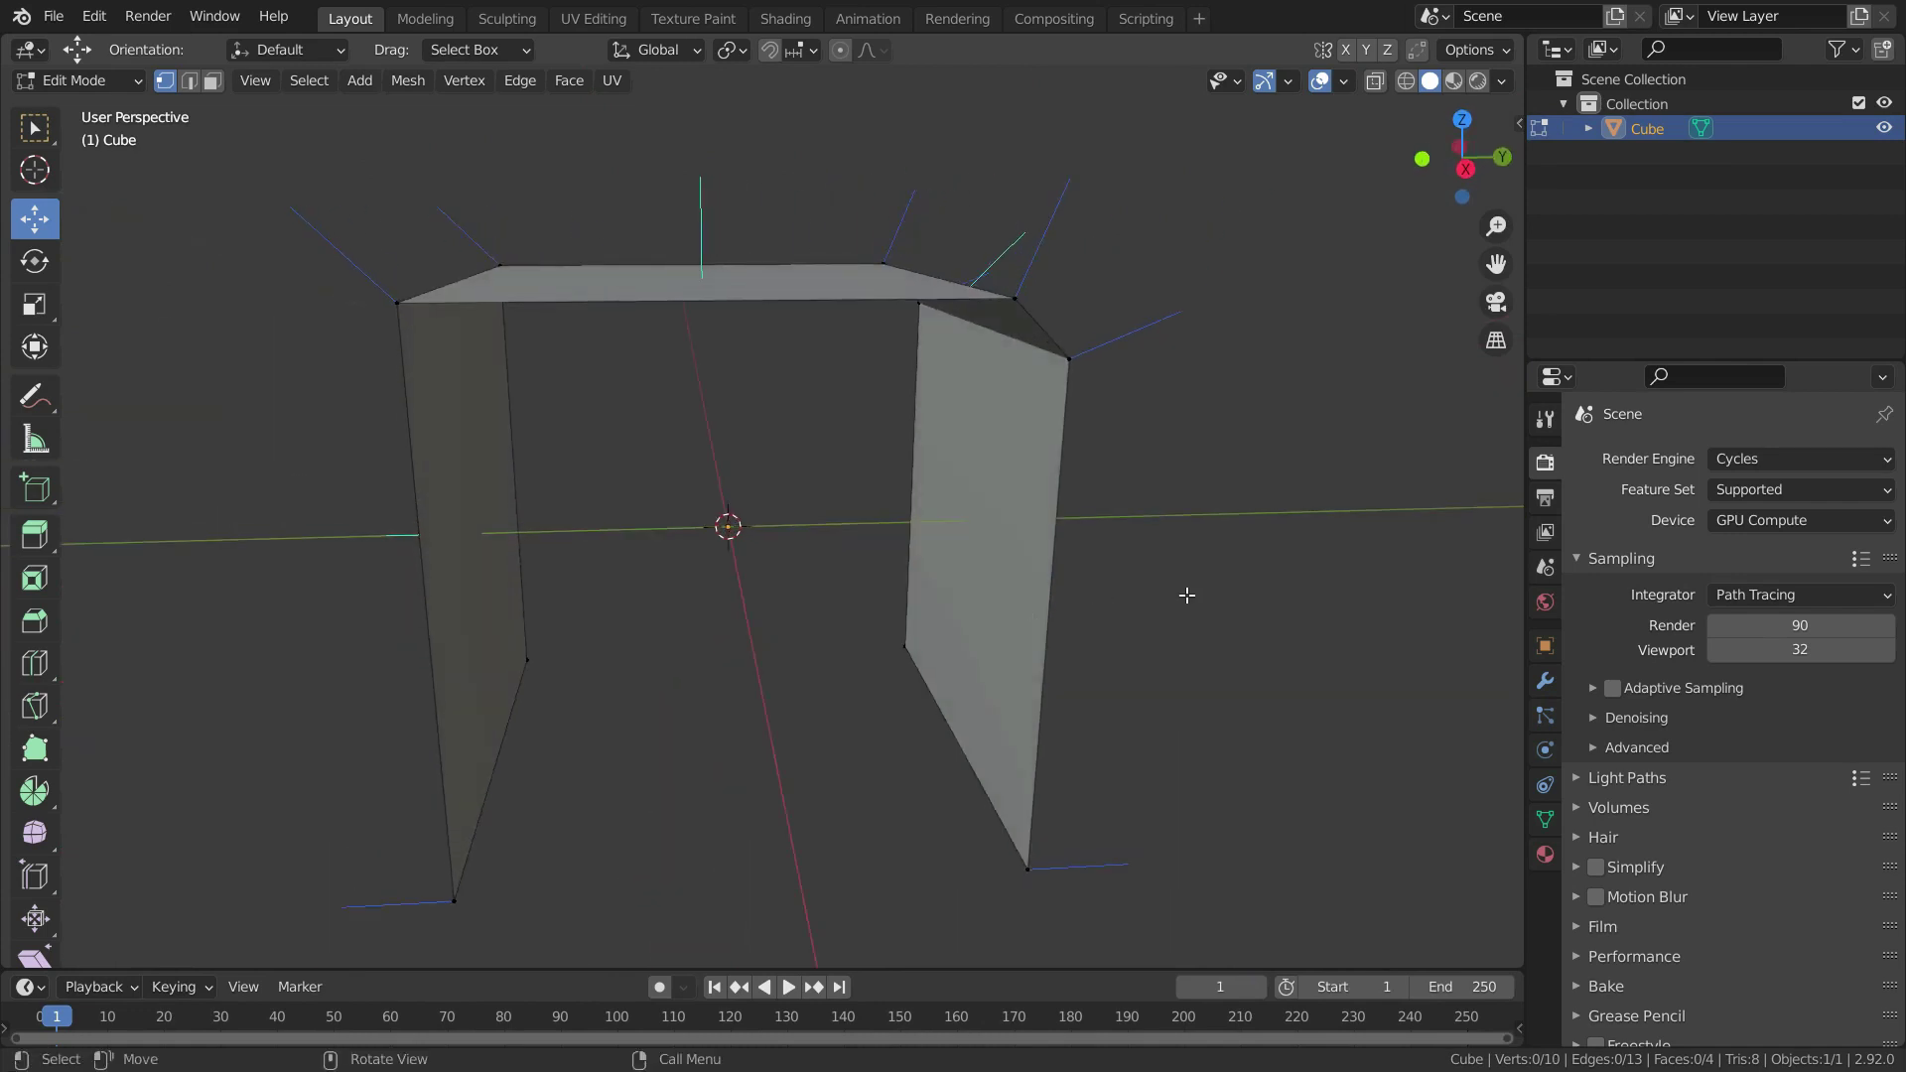
key(KP_3)
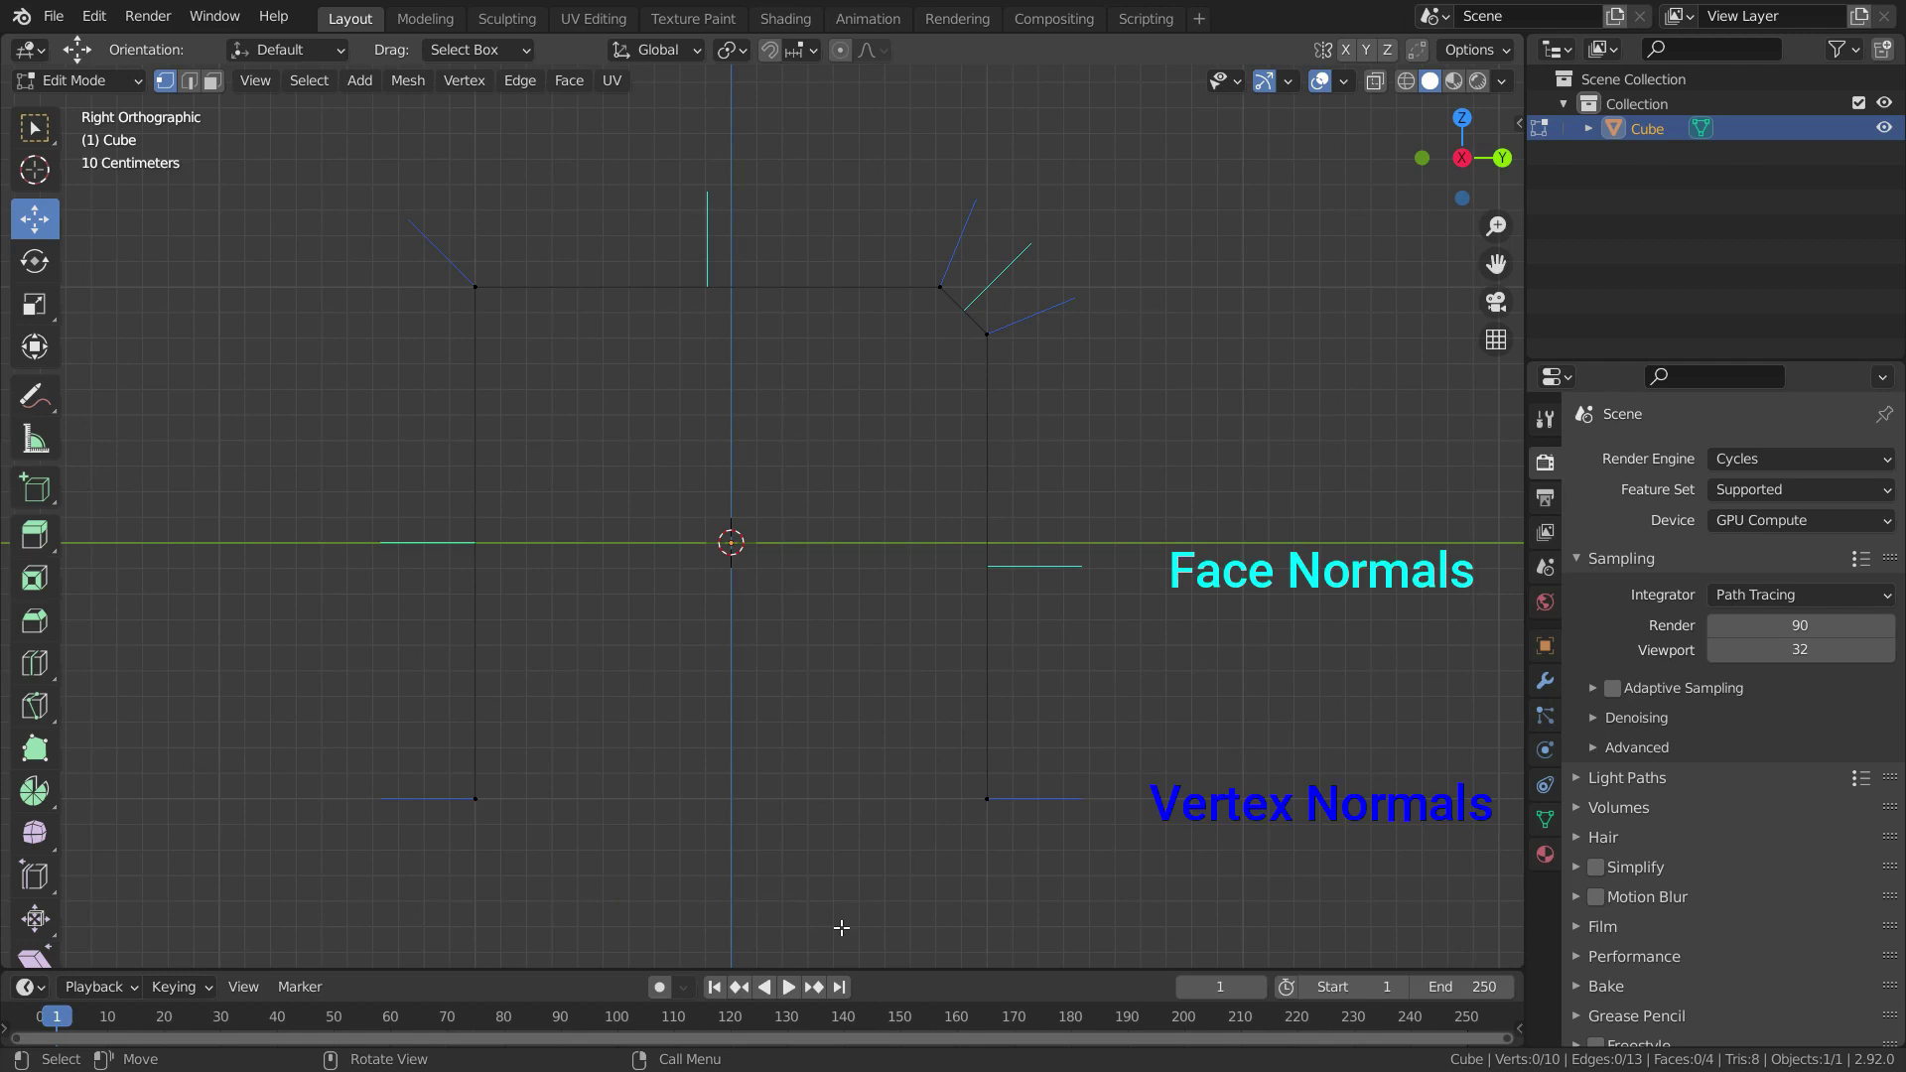
middle_drag(1084, 530, 1012, 629)
Replace the vertex and face normal overlays with split normals
click(1344, 86)
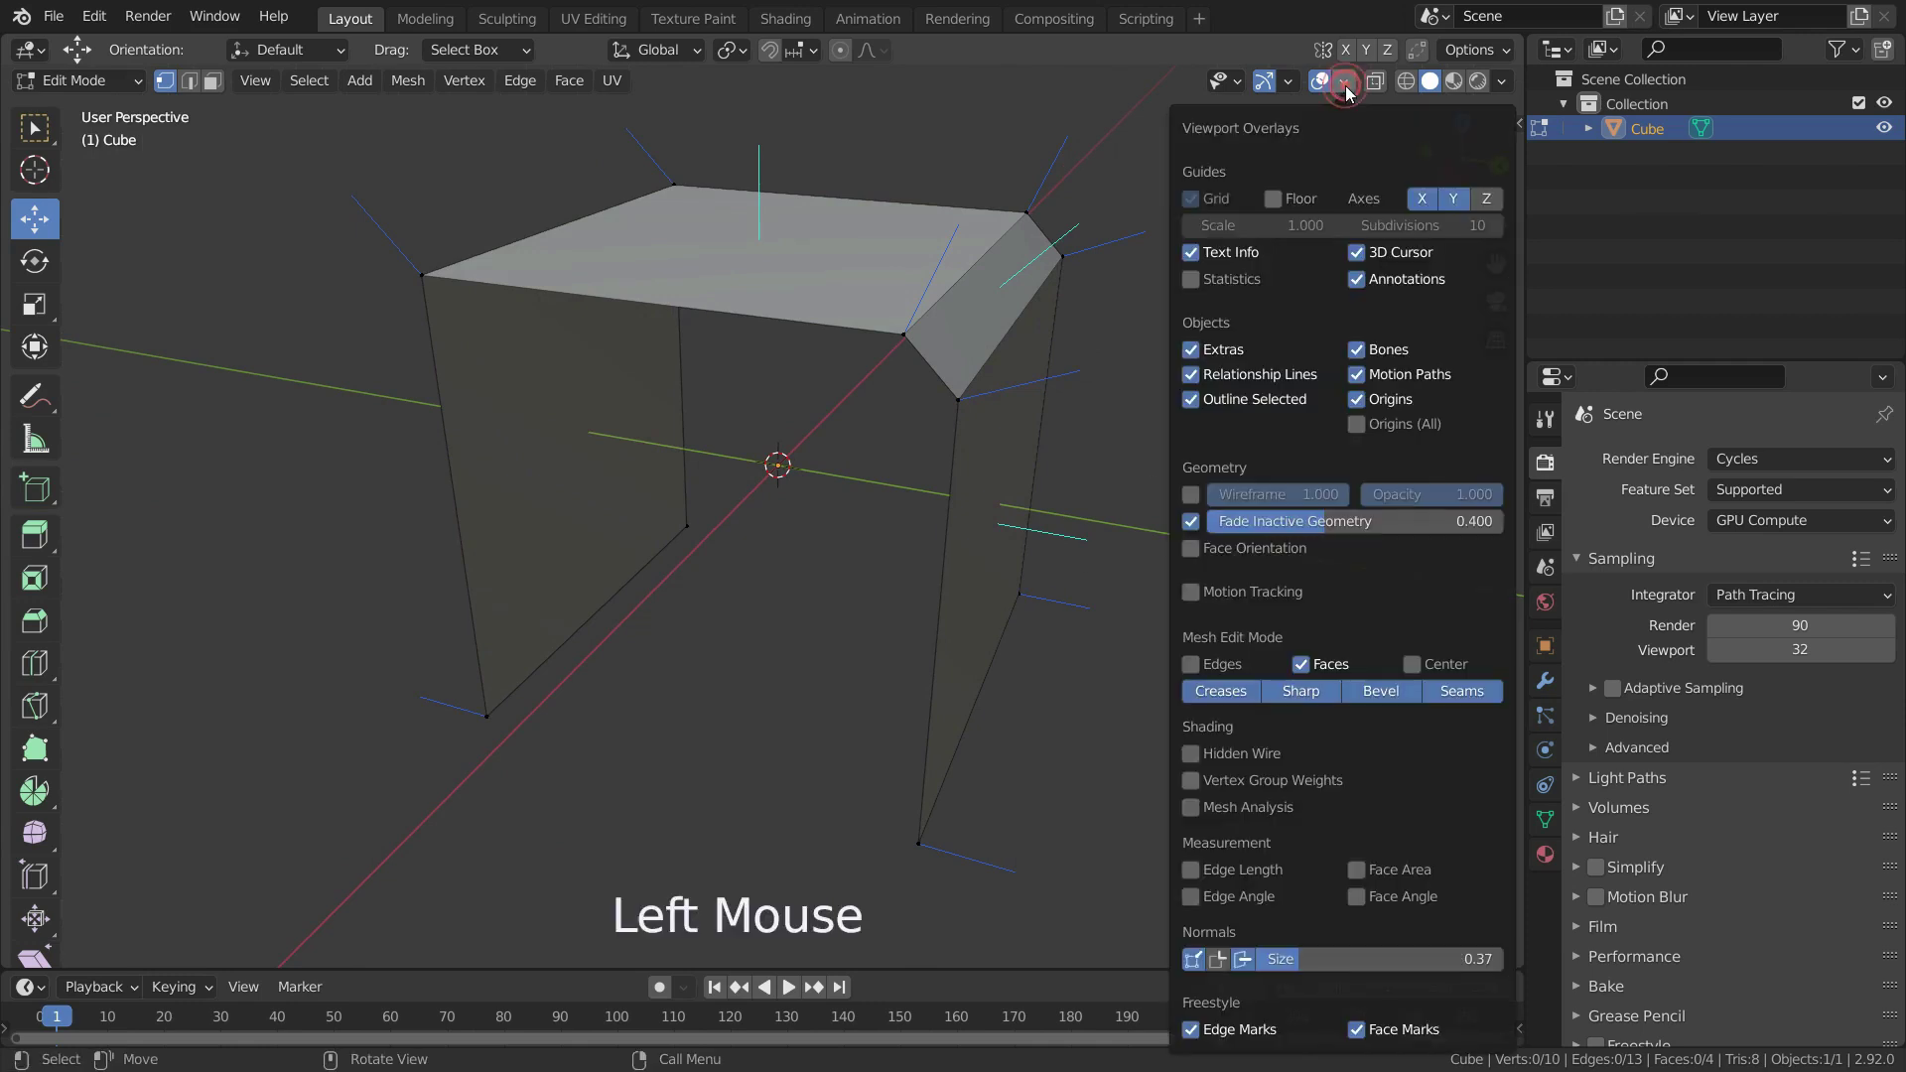
click(1193, 959)
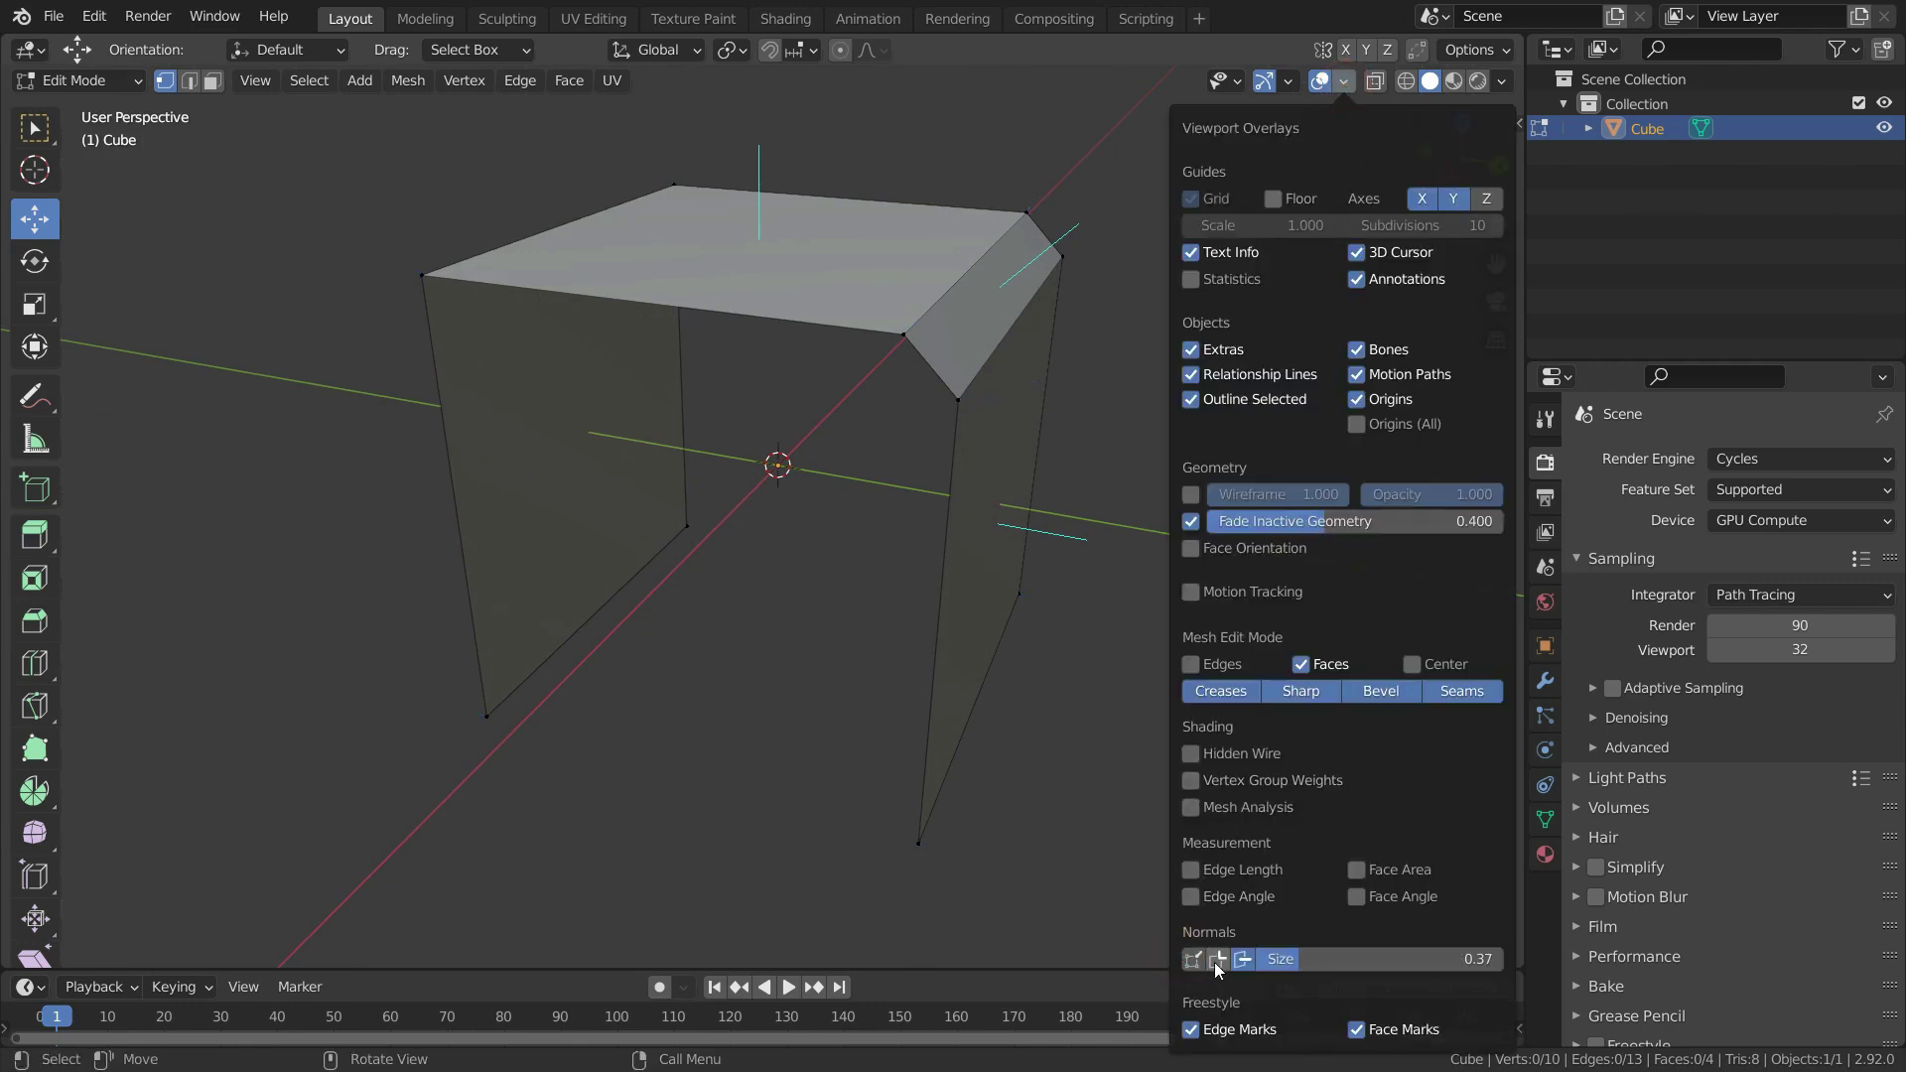
click(1242, 958)
click(1218, 961)
scroll(897, 417, up, 4)
middle_drag(898, 417, 1011, 402)
scroll(749, 591, down, 3)
scroll(749, 590, up, 1)
mouse_move(750, 590)
middle_down()
mouse_move(732, 595)
mouse_move(774, 581)
middle_up()
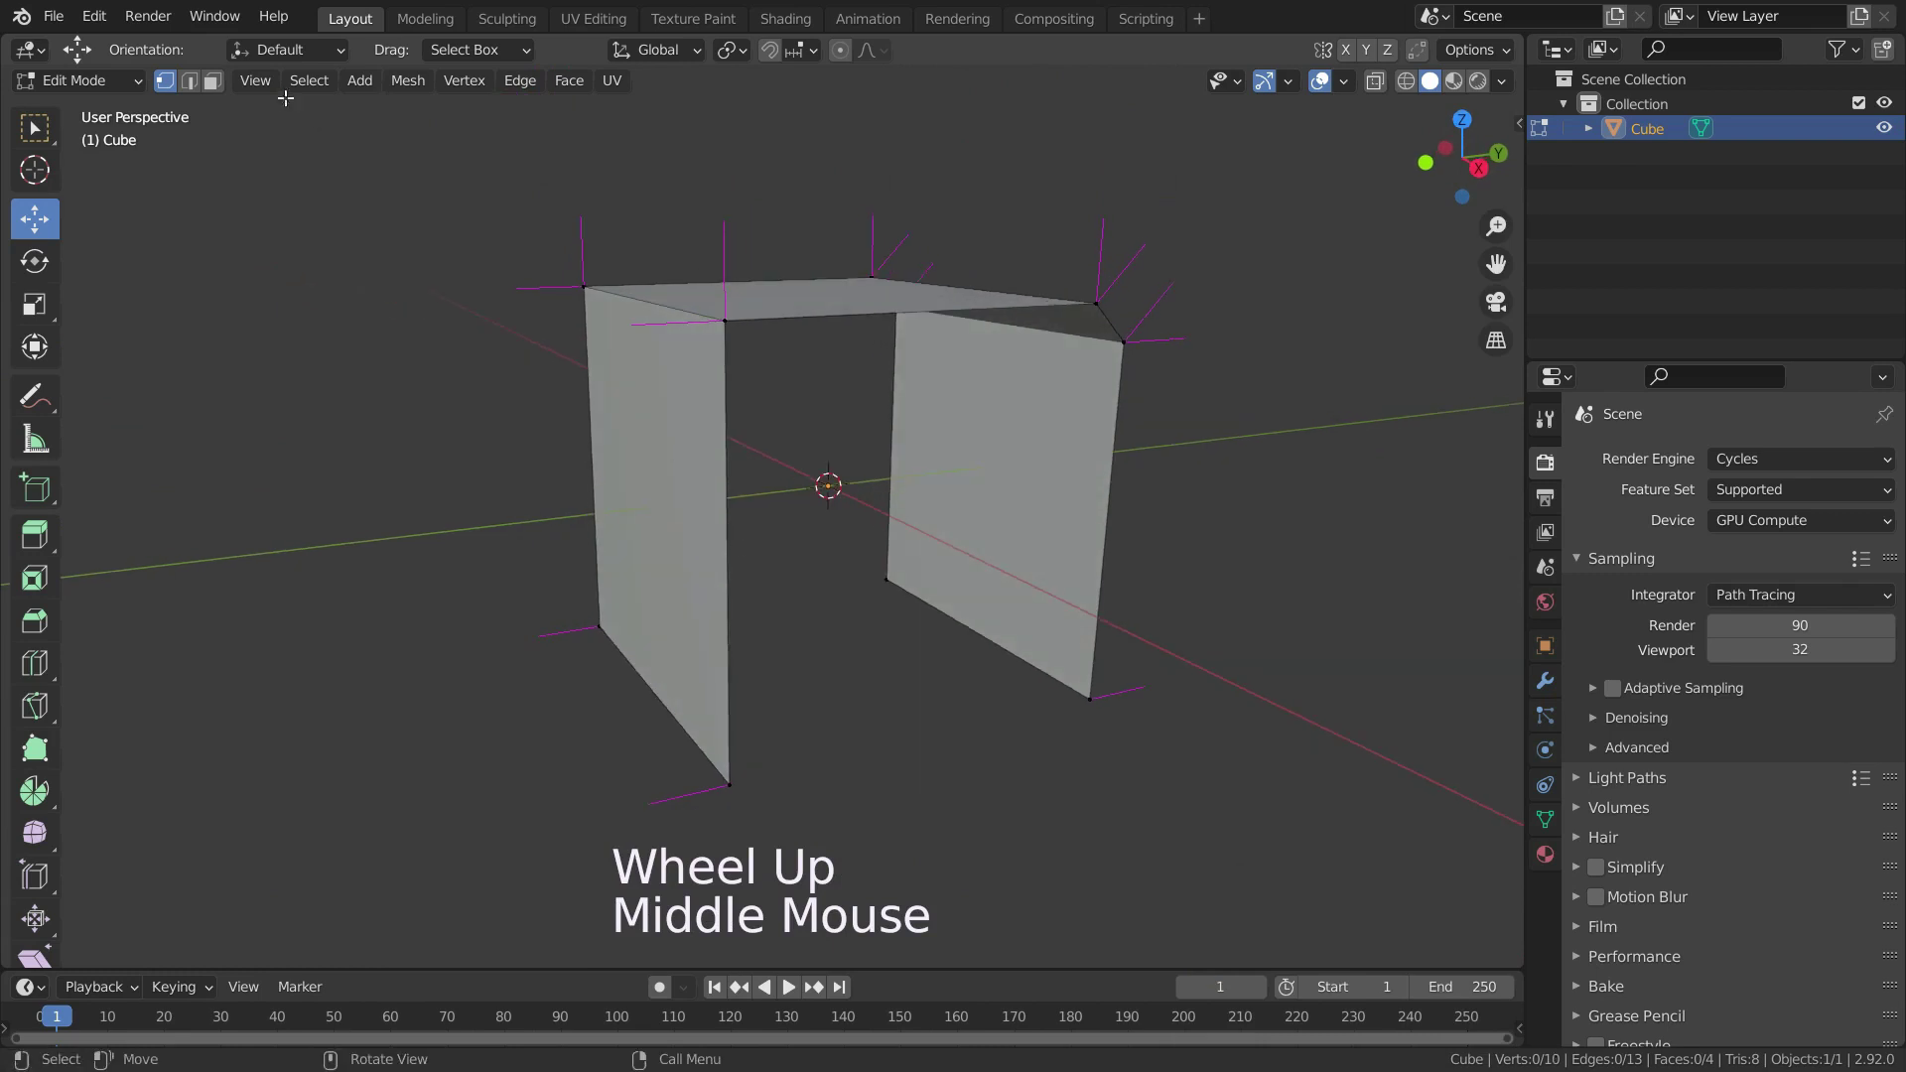
click(212, 80)
click(613, 423)
middle_drag(860, 589, 823, 417)
click(815, 309)
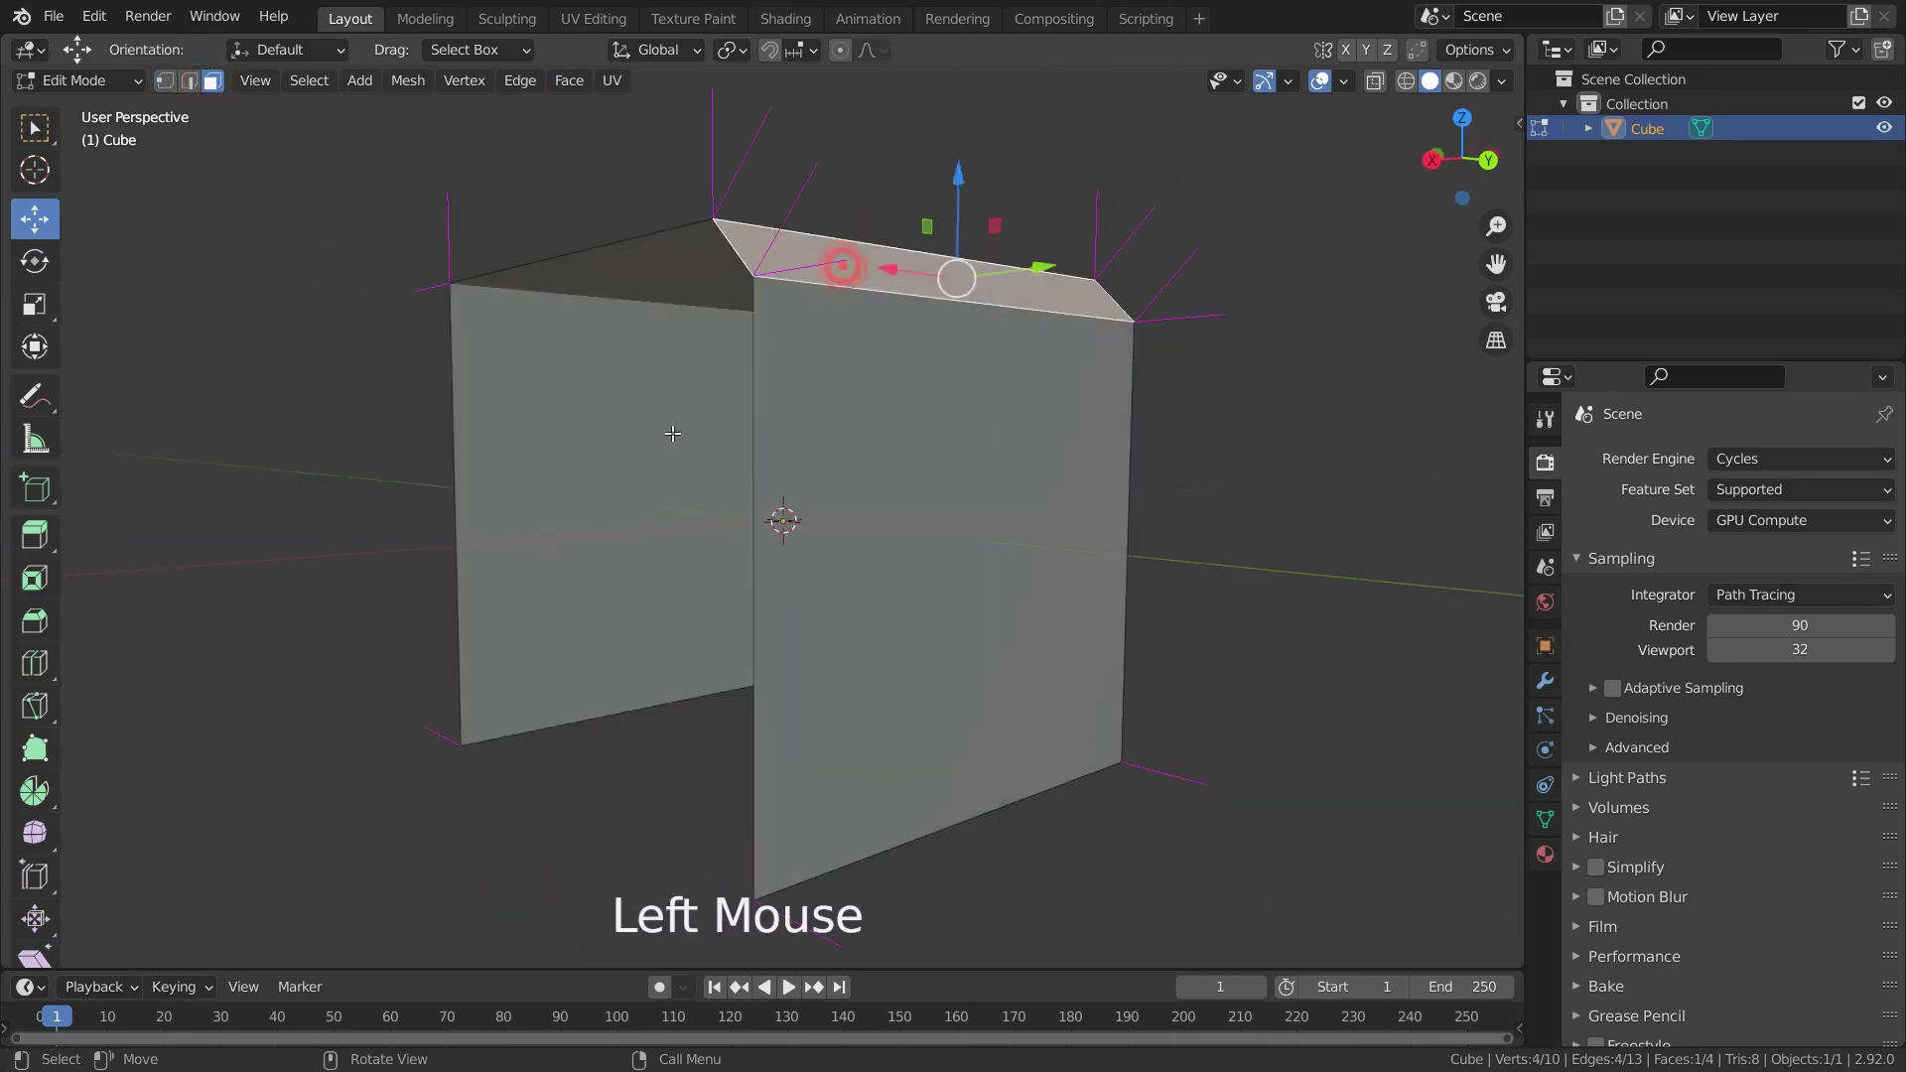
scroll(808, 515, down, 1)
click(765, 298)
scroll(766, 298, up, 2)
scroll(749, 553, up, 1)
key(h)
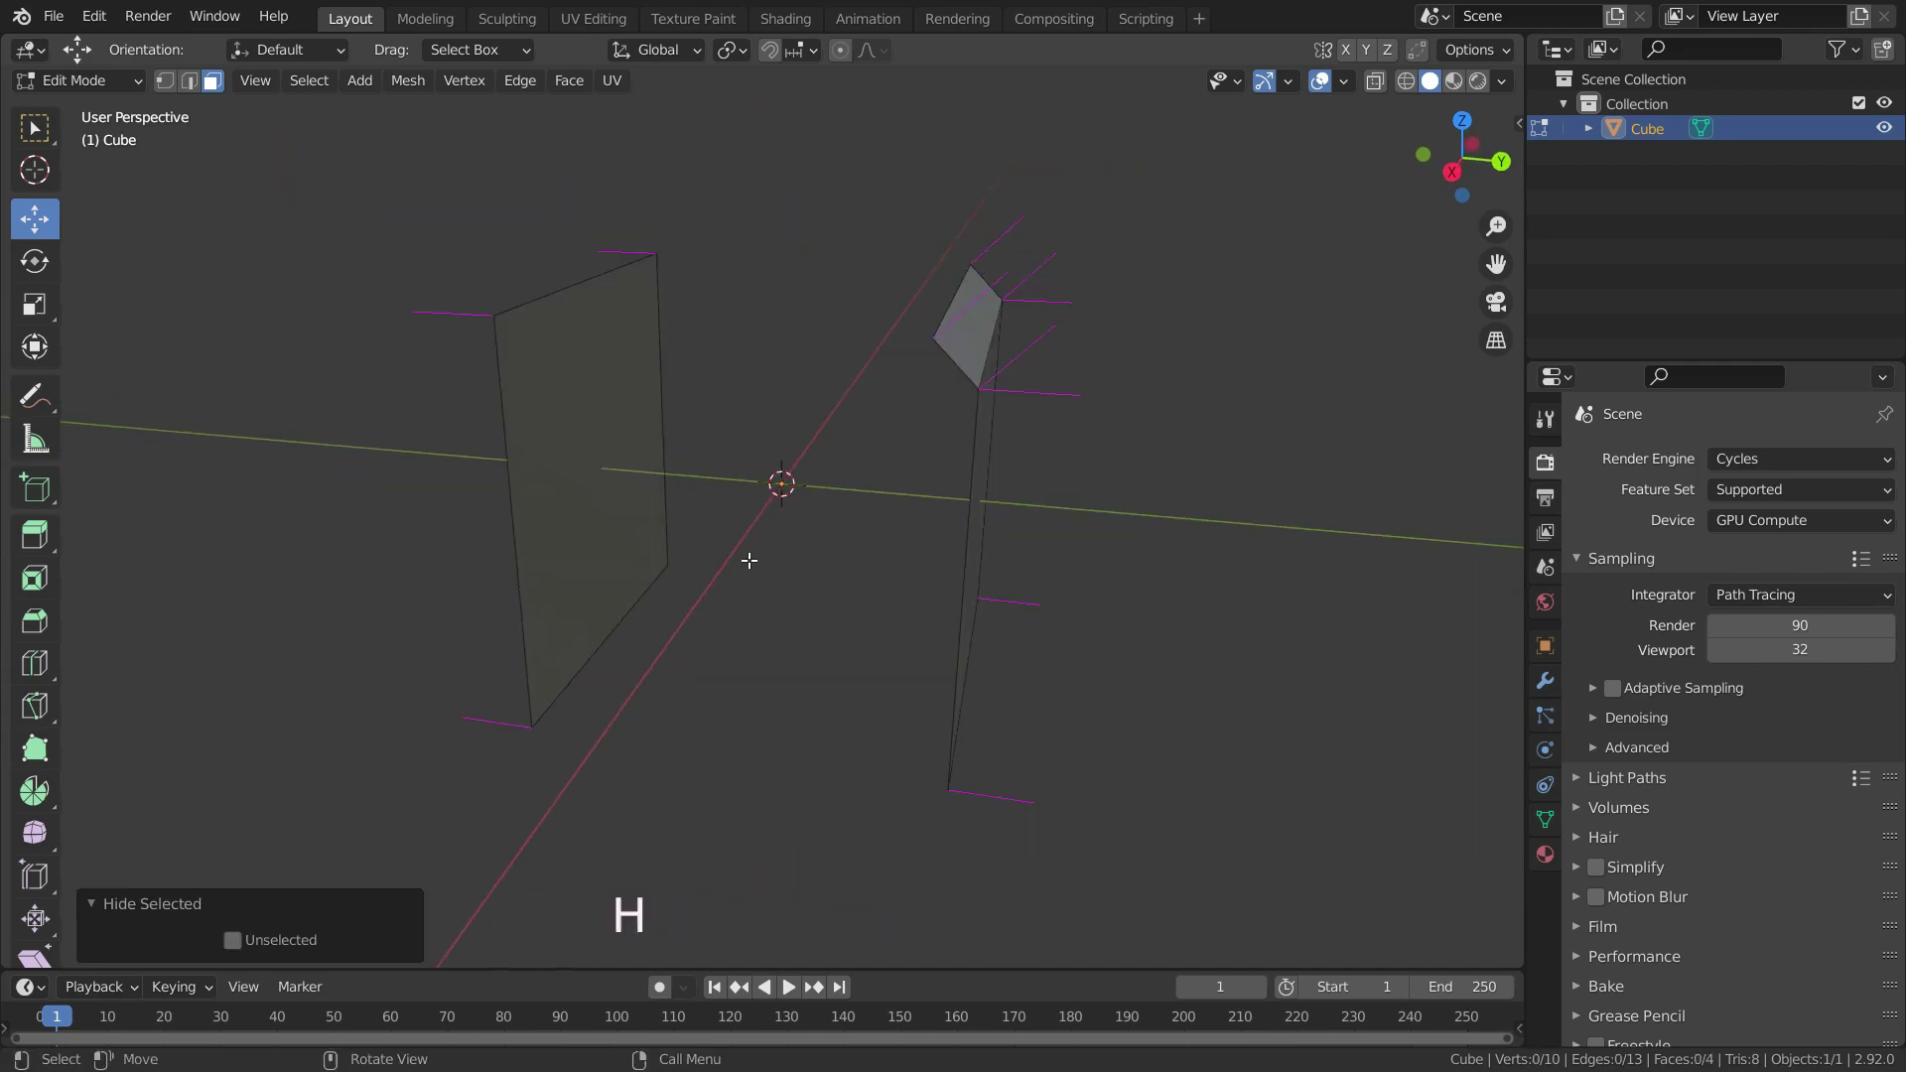
click(232, 940)
scroll(724, 545, down, 4)
scroll(723, 545, up, 3)
middle_drag(724, 545, 766, 711)
click(233, 940)
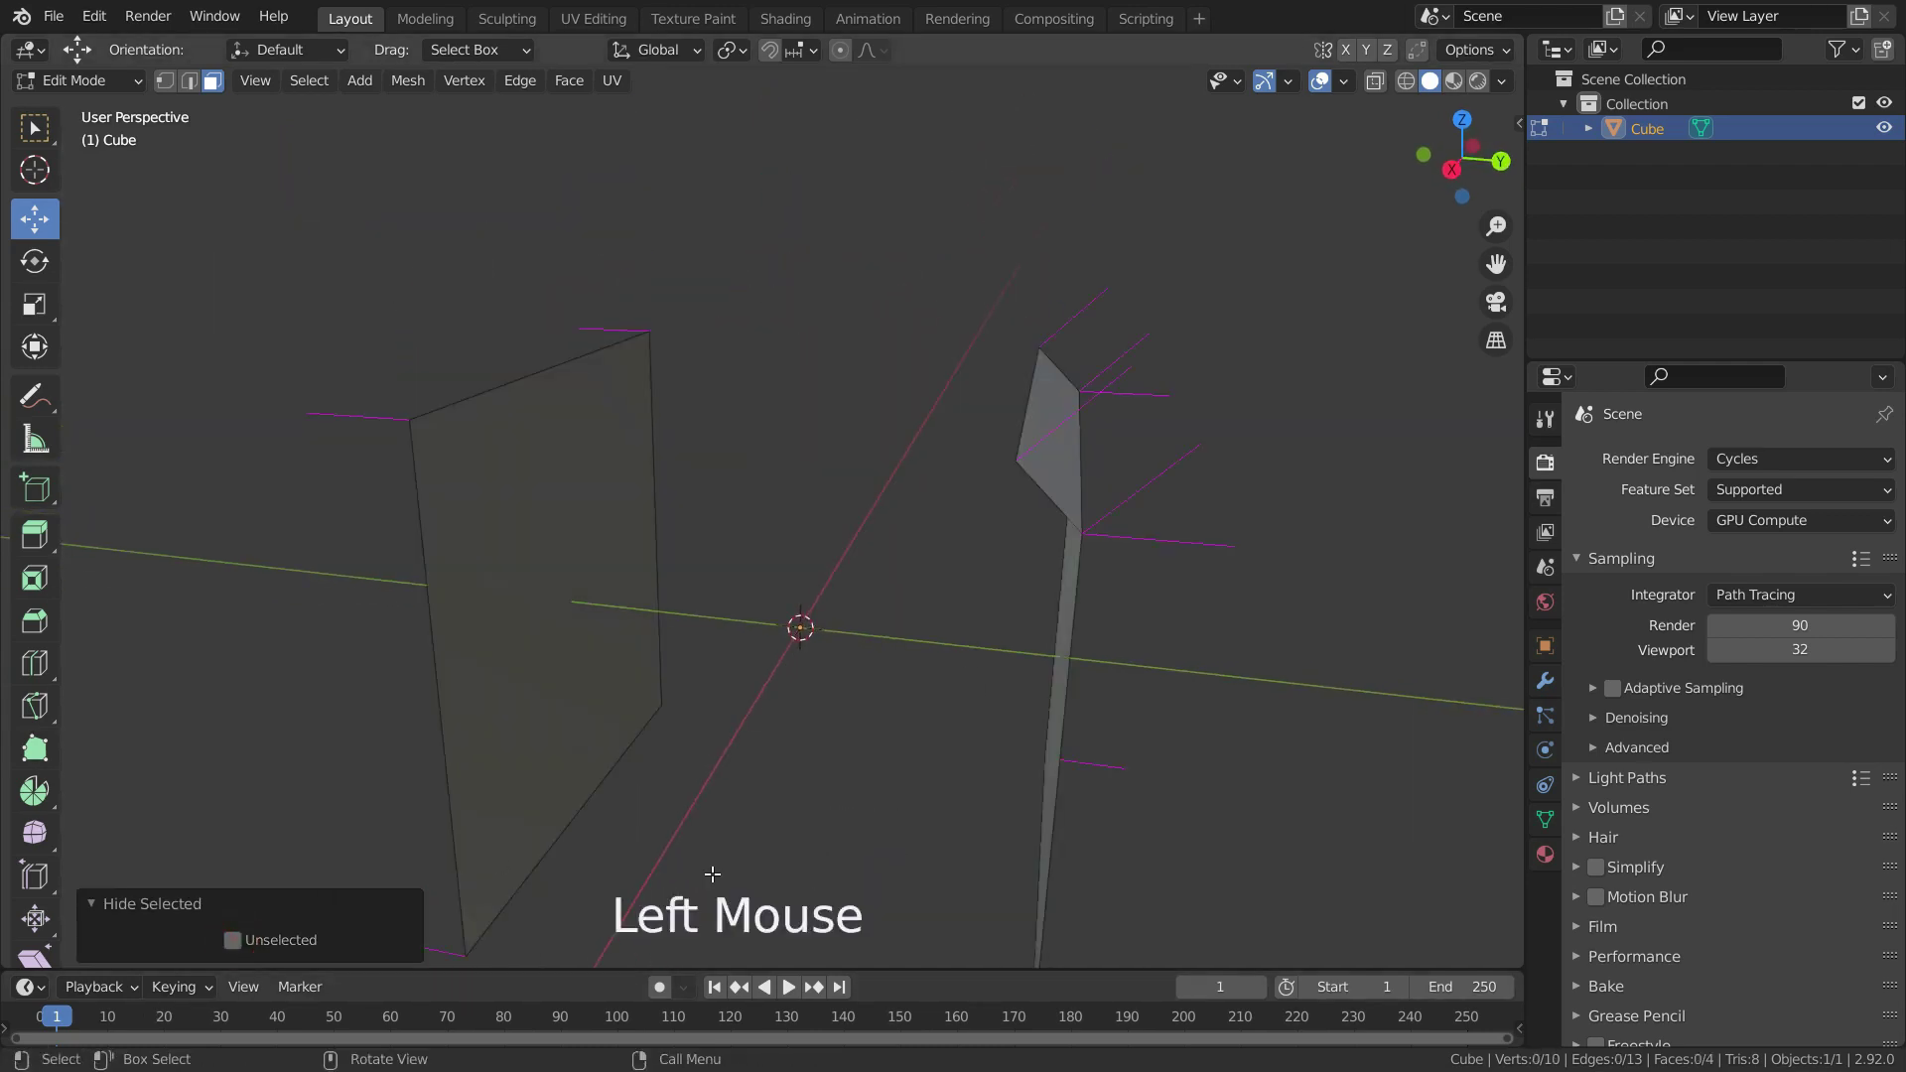
scroll(871, 651, down, 2)
scroll(872, 651, up, 2)
key(alt+h)
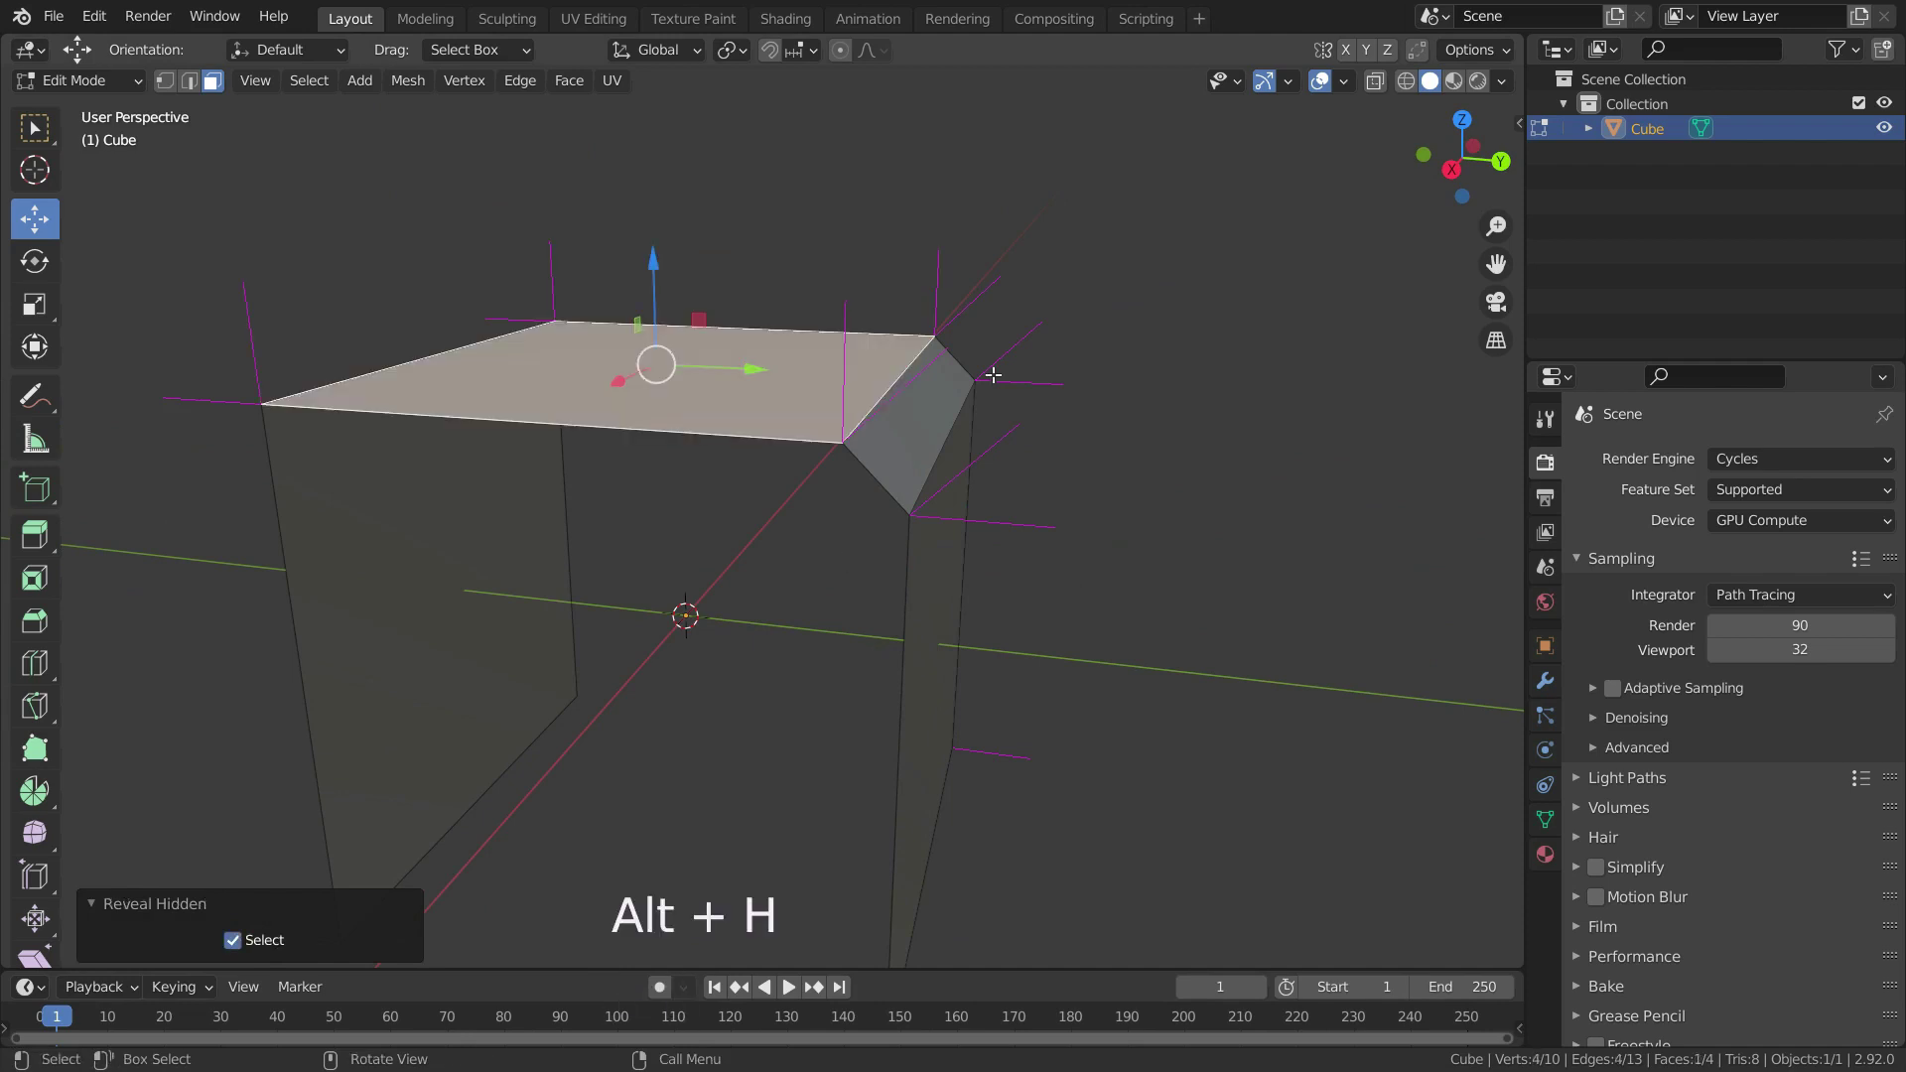
scroll(843, 557, down, 2)
scroll(843, 557, up, 2)
click(923, 357)
key(h)
click(233, 940)
middle_drag(962, 392, 992, 540)
scroll(837, 473, down, 2)
scroll(838, 473, up, 1)
middle_drag(837, 472, 893, 446)
click(232, 940)
key(alt+h)
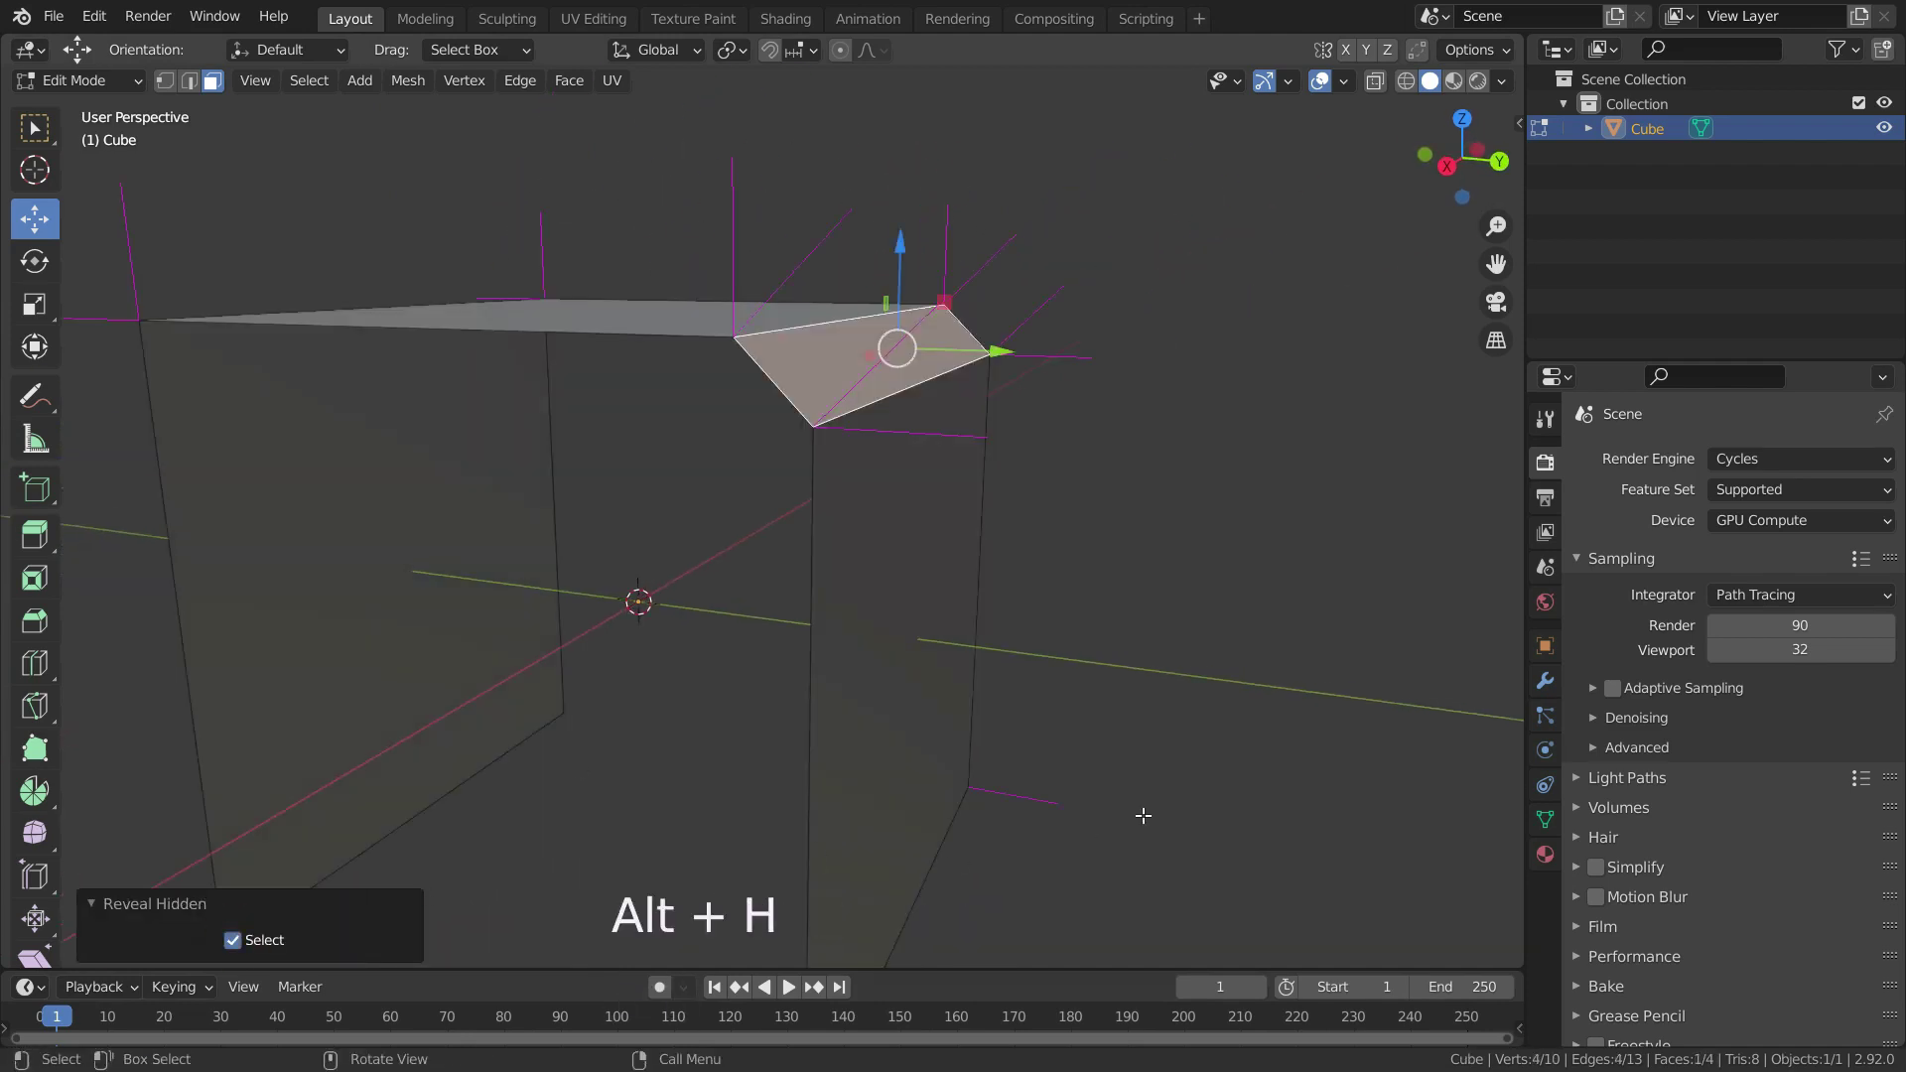
scroll(757, 724, down, 6)
scroll(757, 723, up, 2)
click(787, 715)
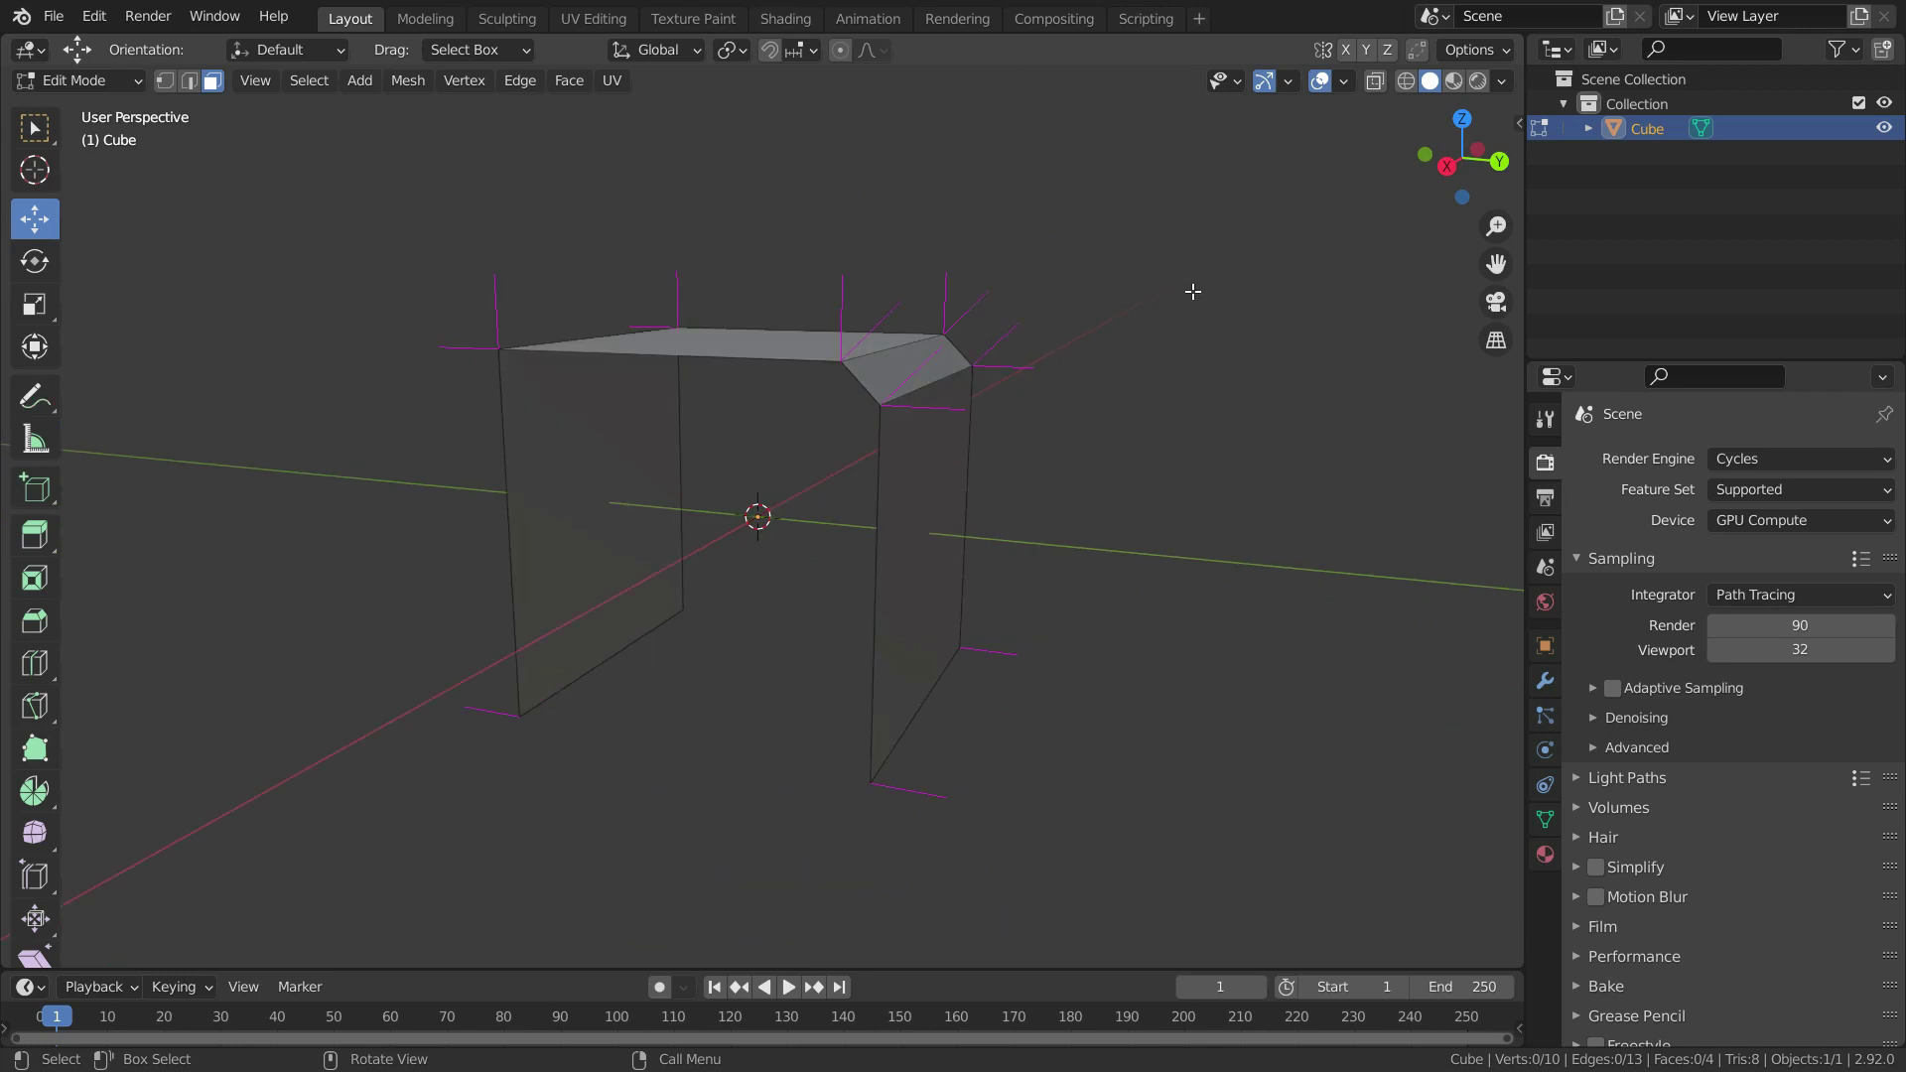
click(165, 80)
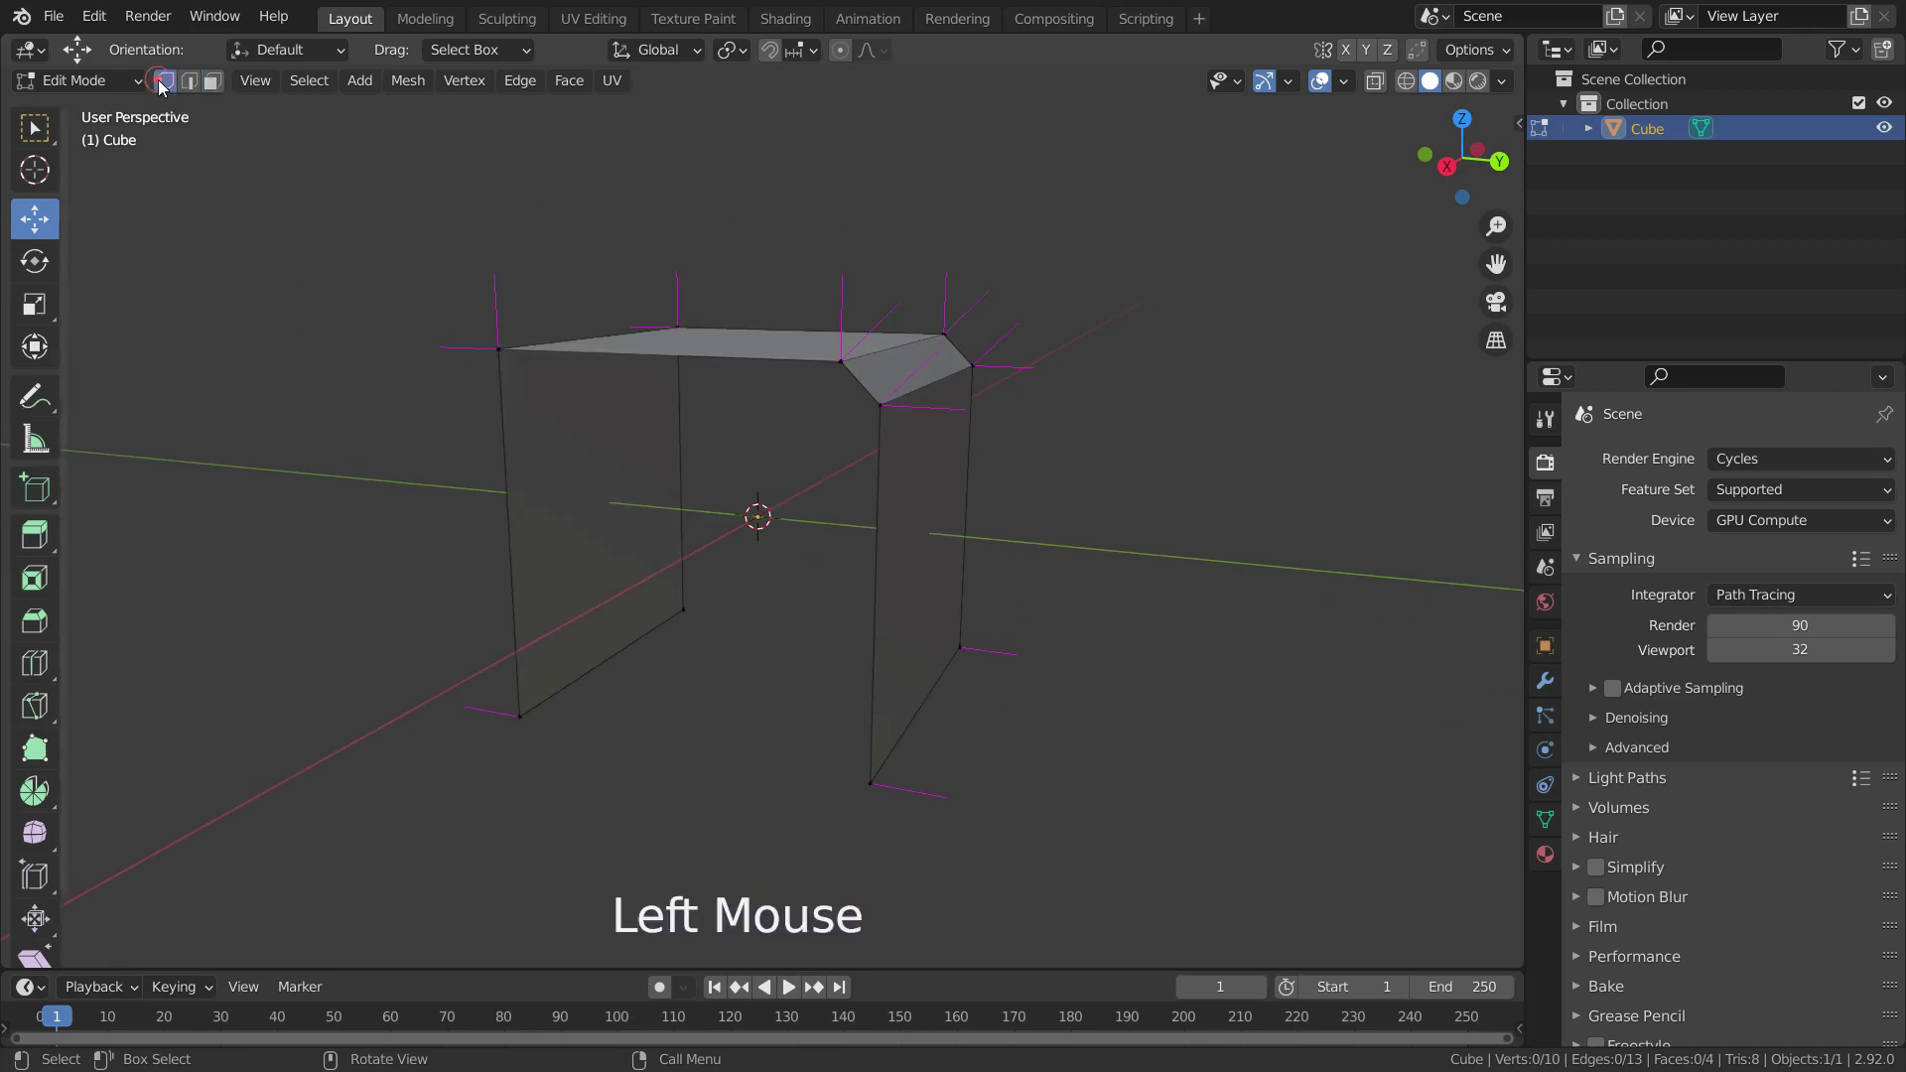
middle_drag(851, 455, 834, 516)
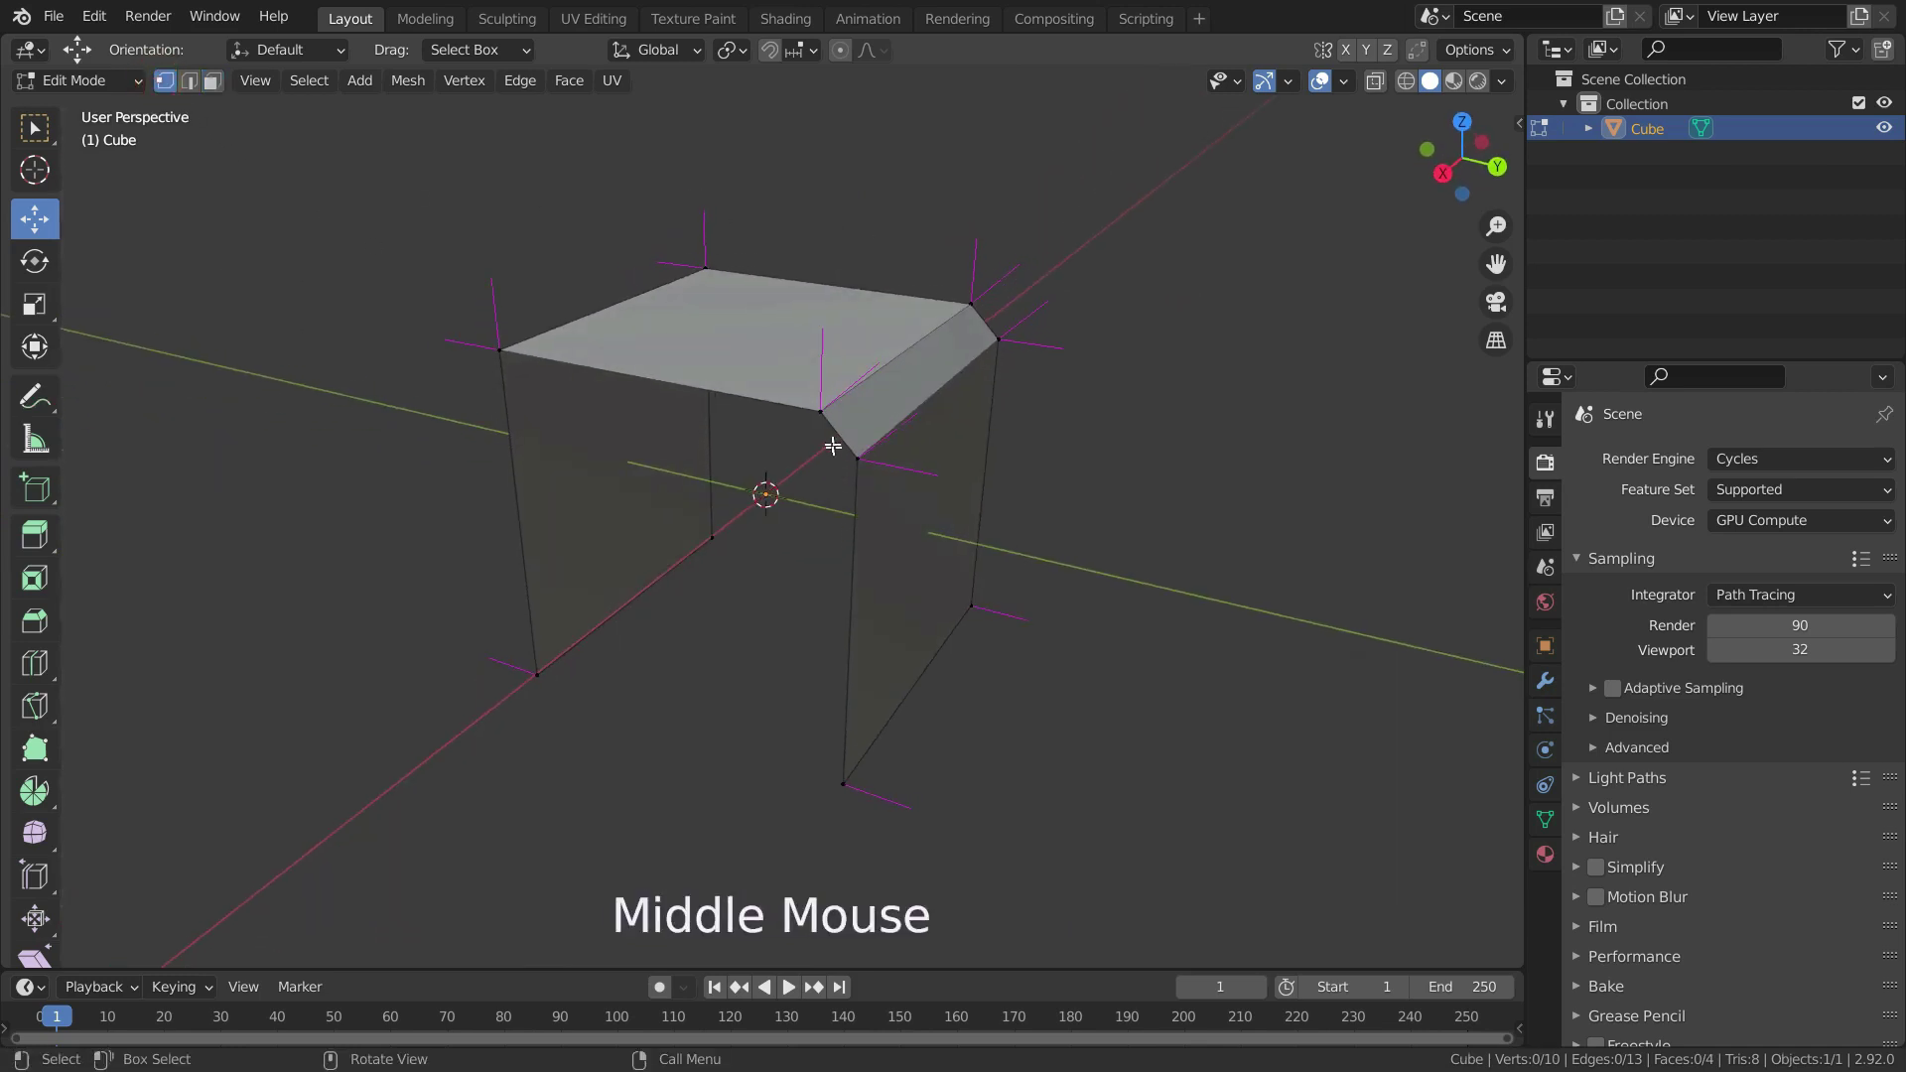
click(820, 410)
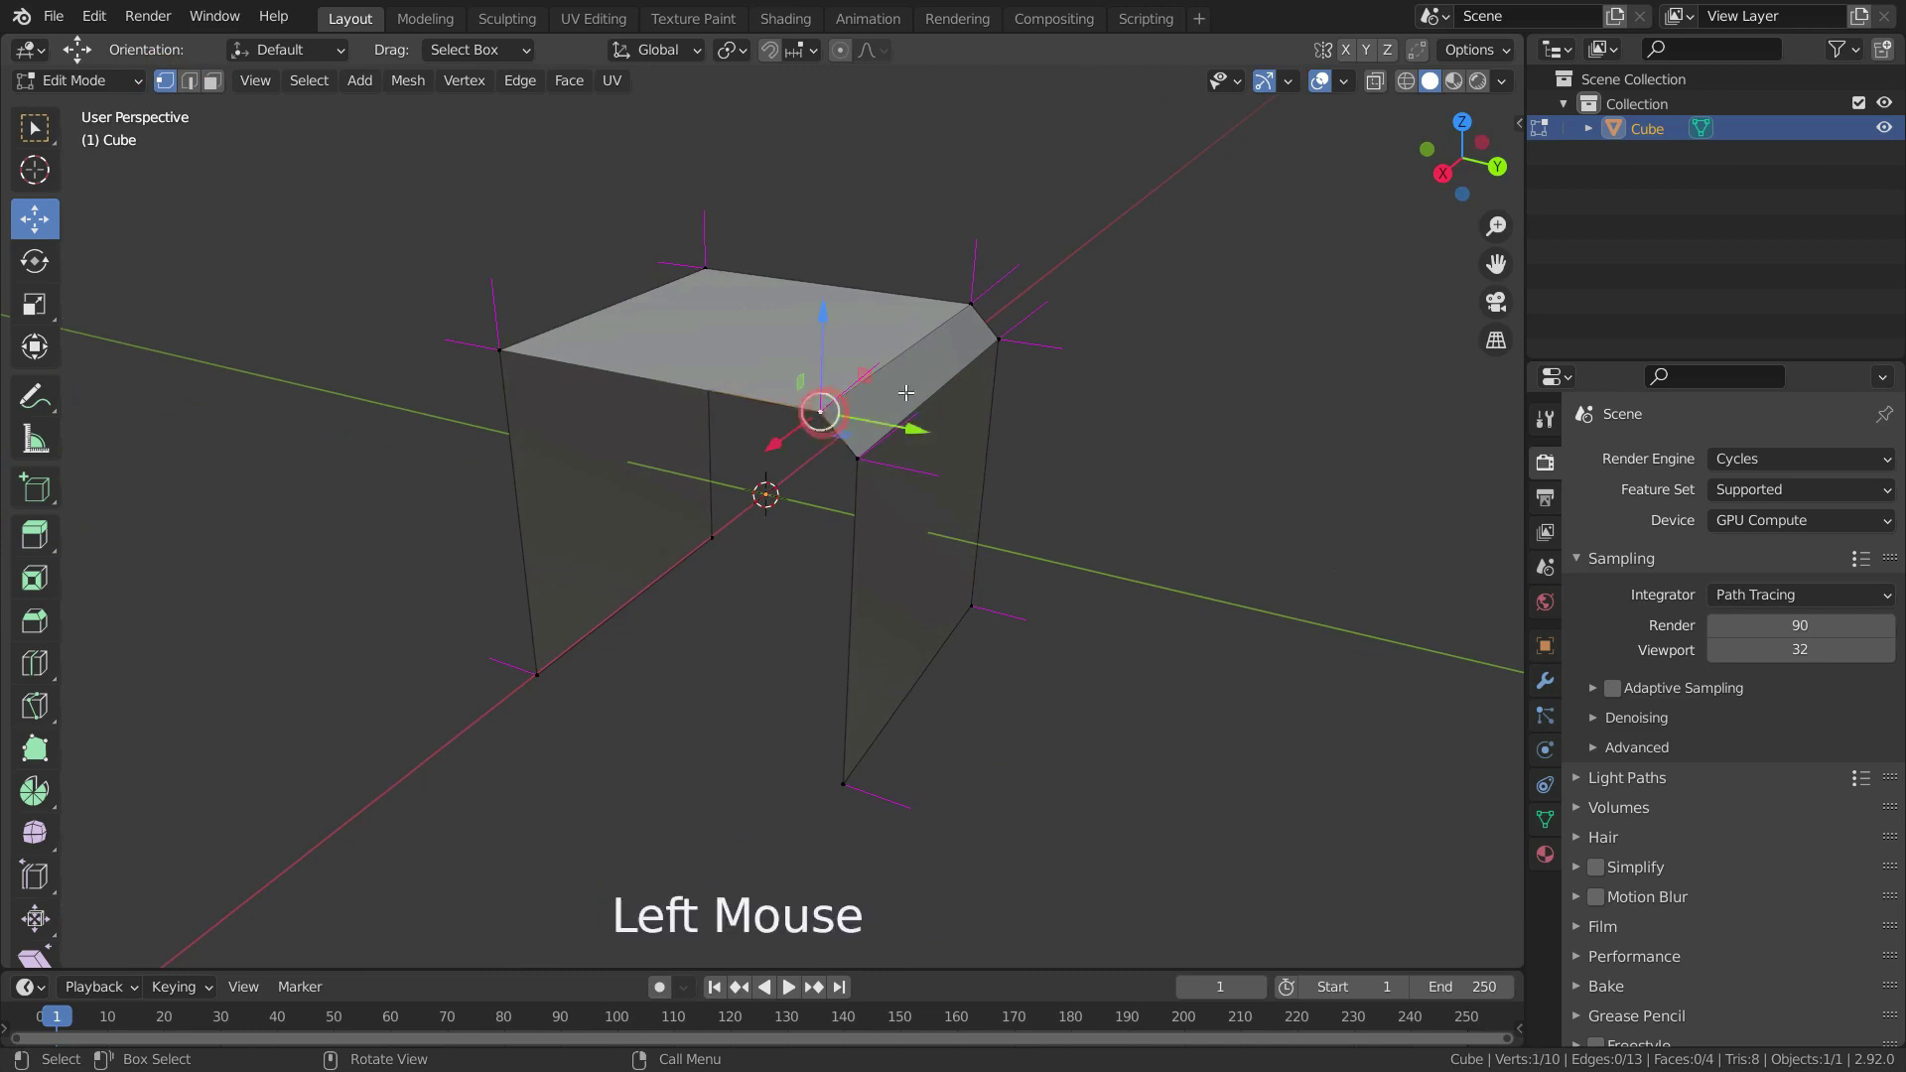
shift+click(965, 307)
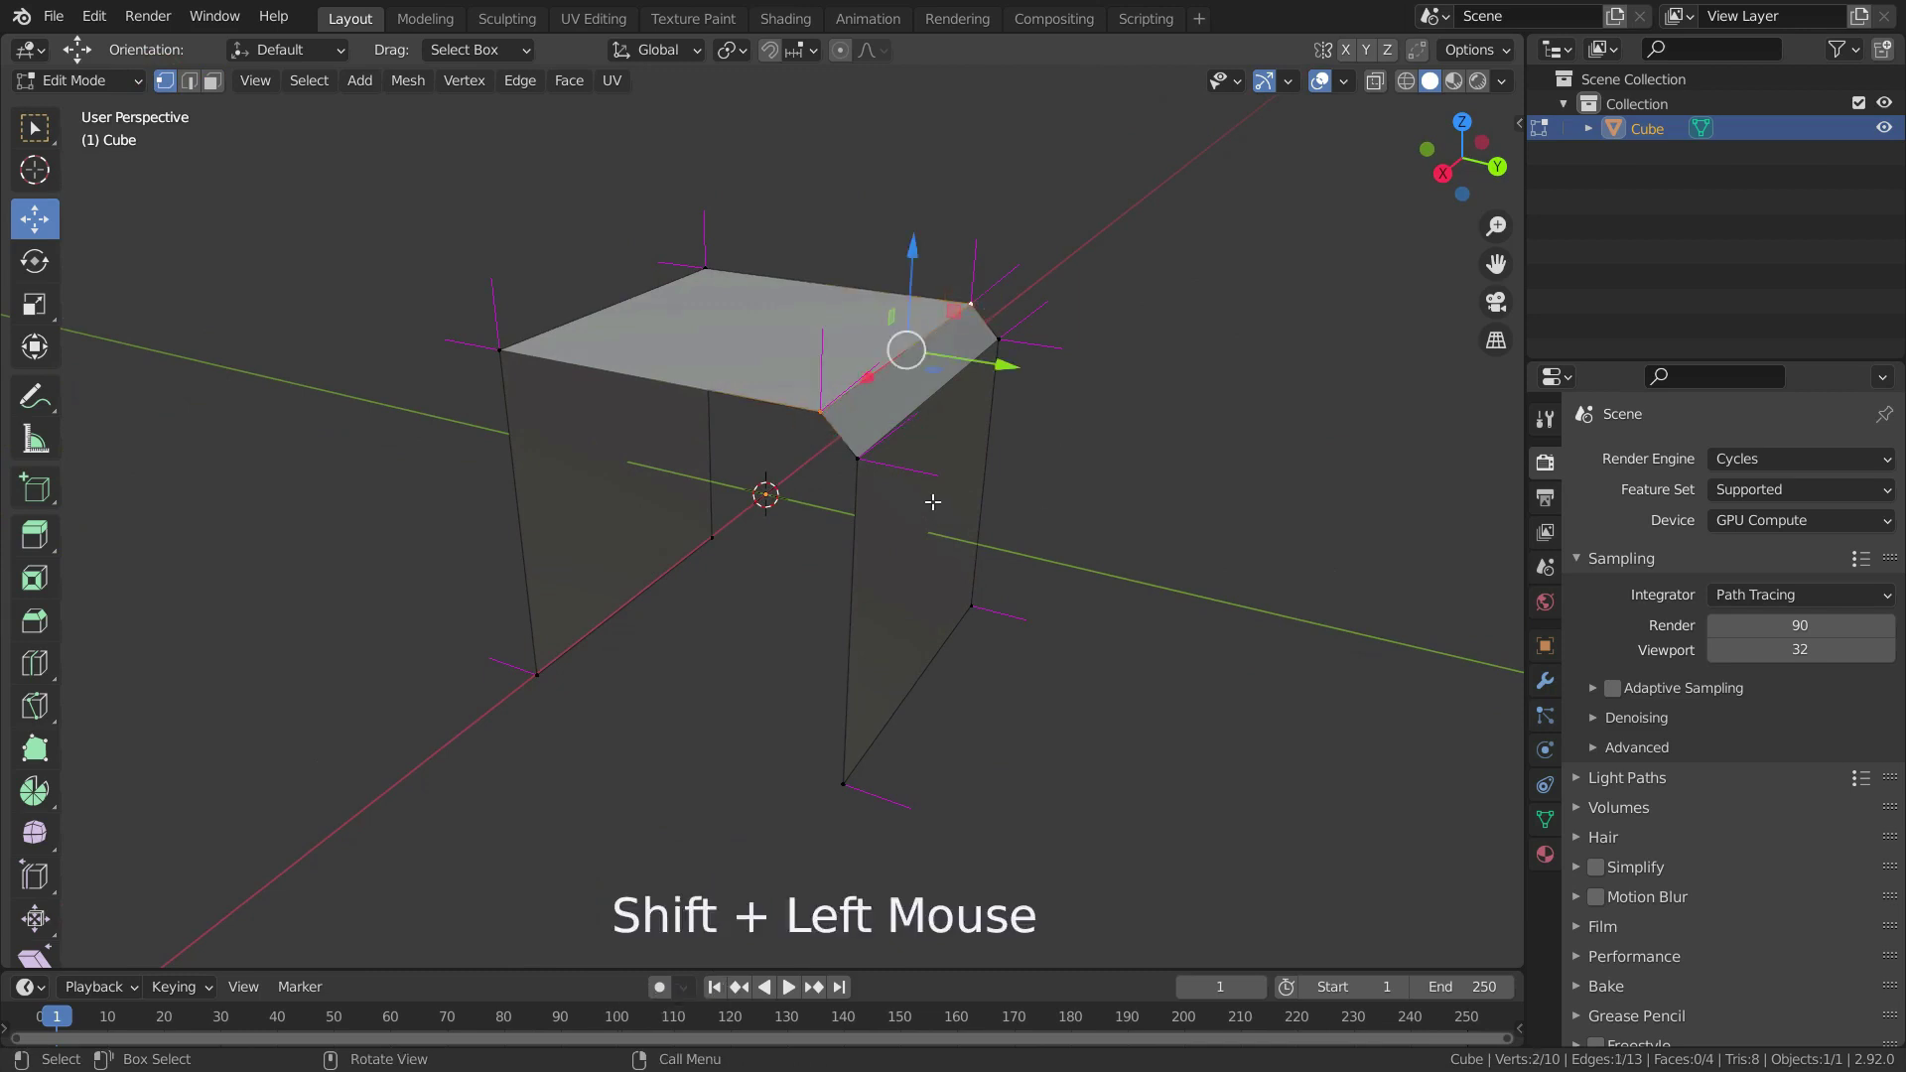
key(r)
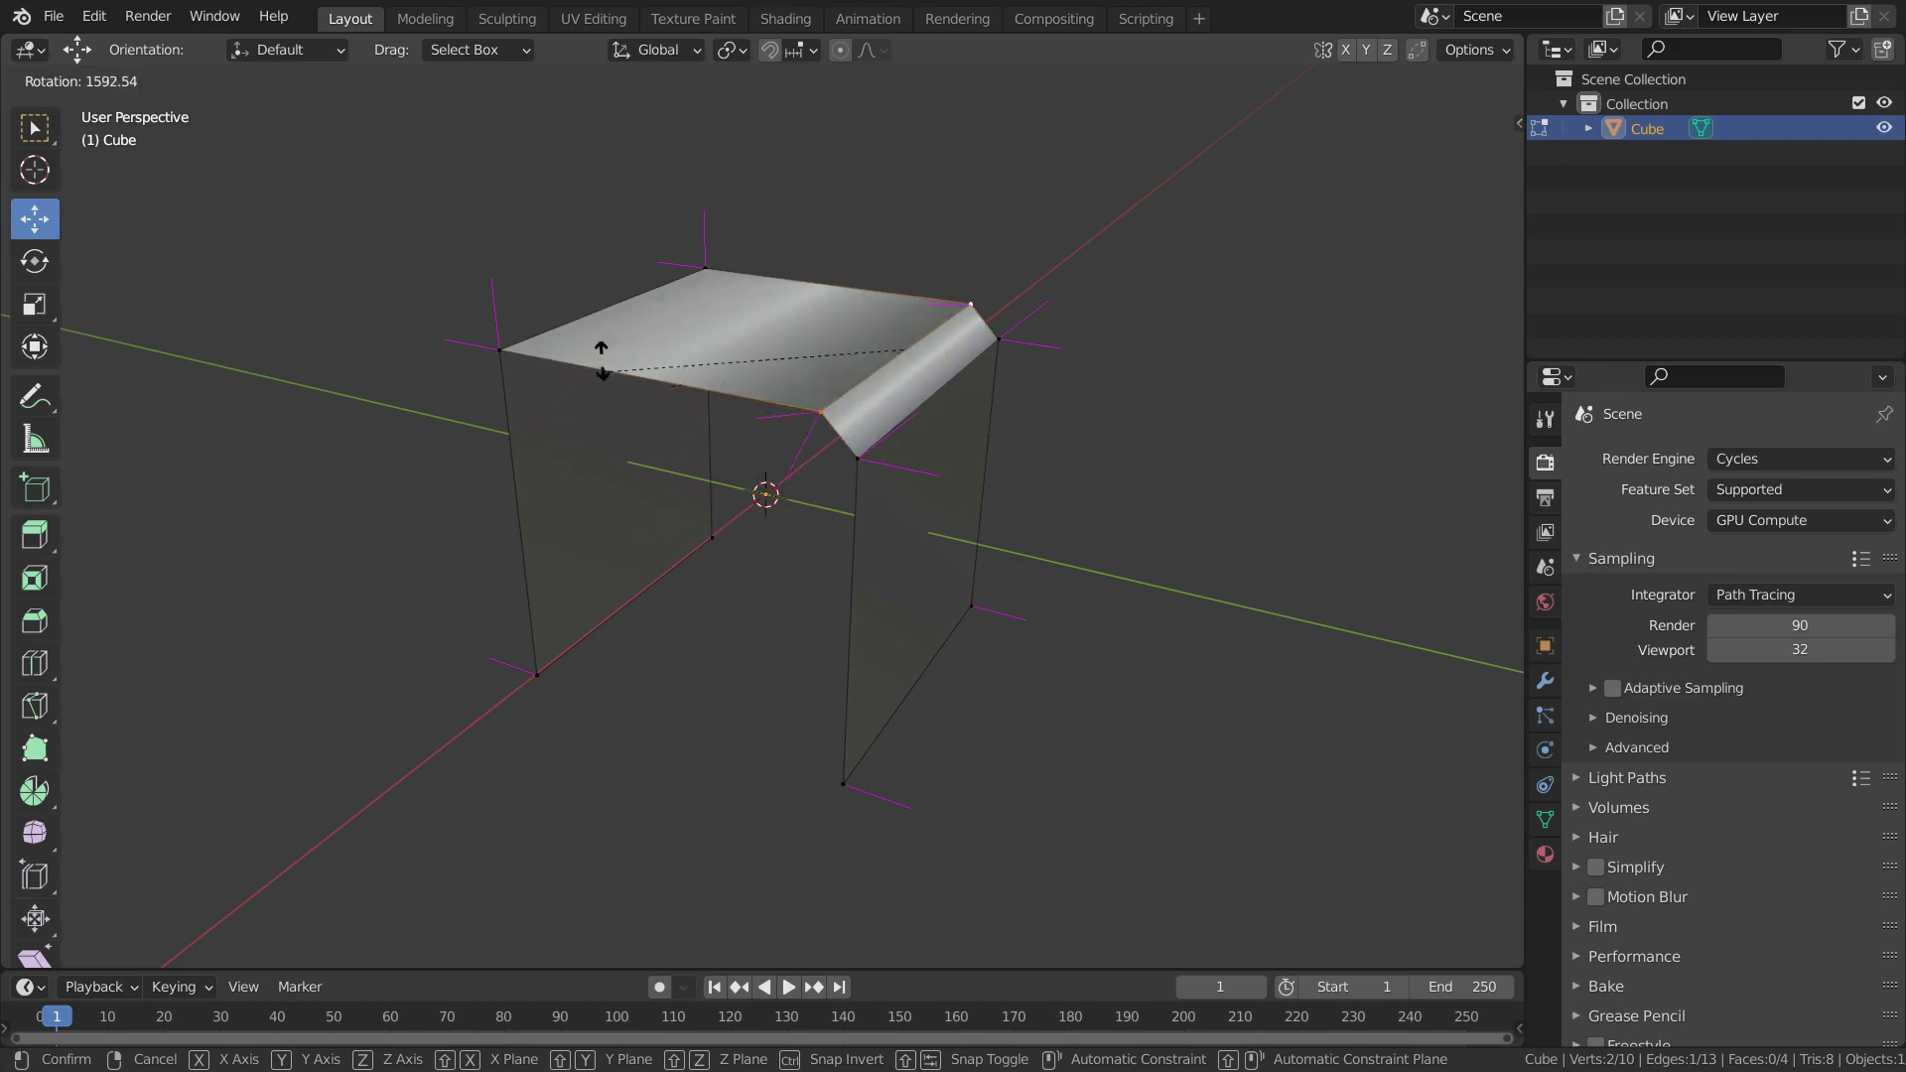
right_click(979, 458)
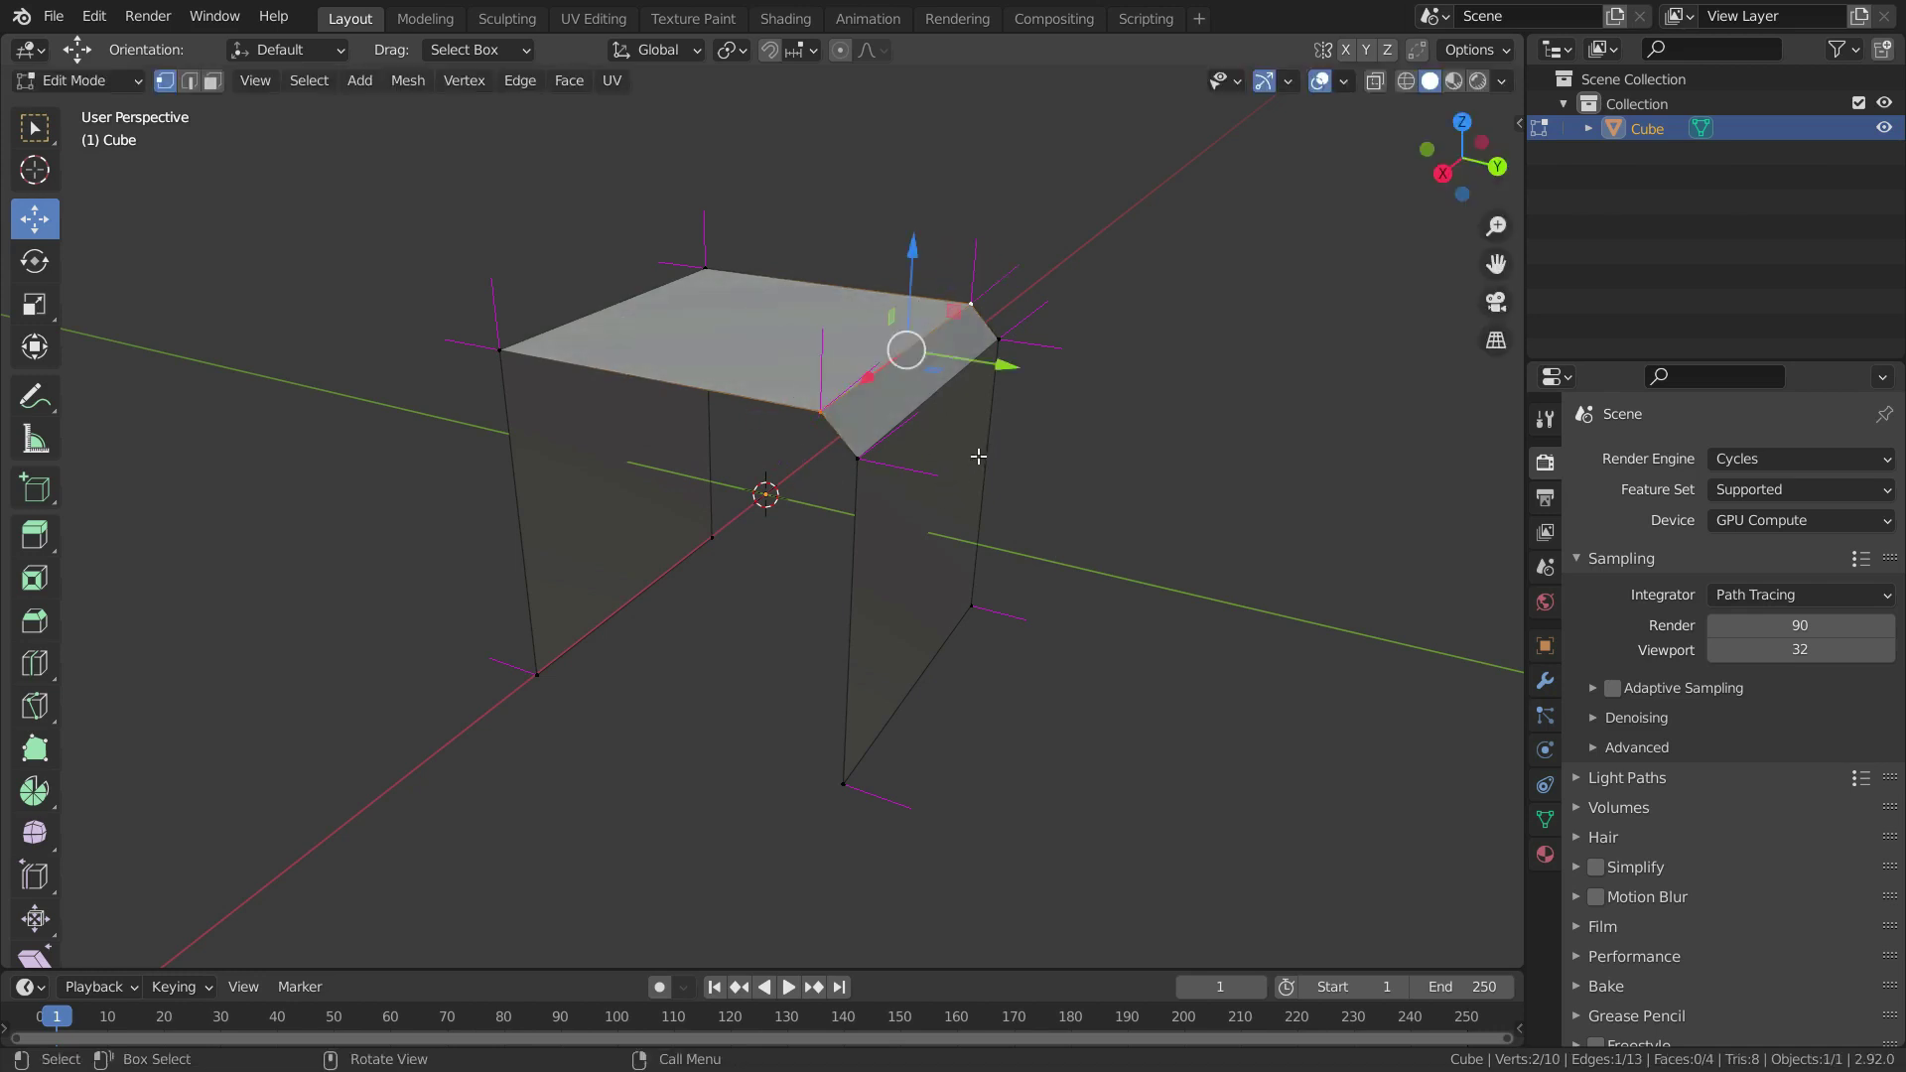
click(1092, 468)
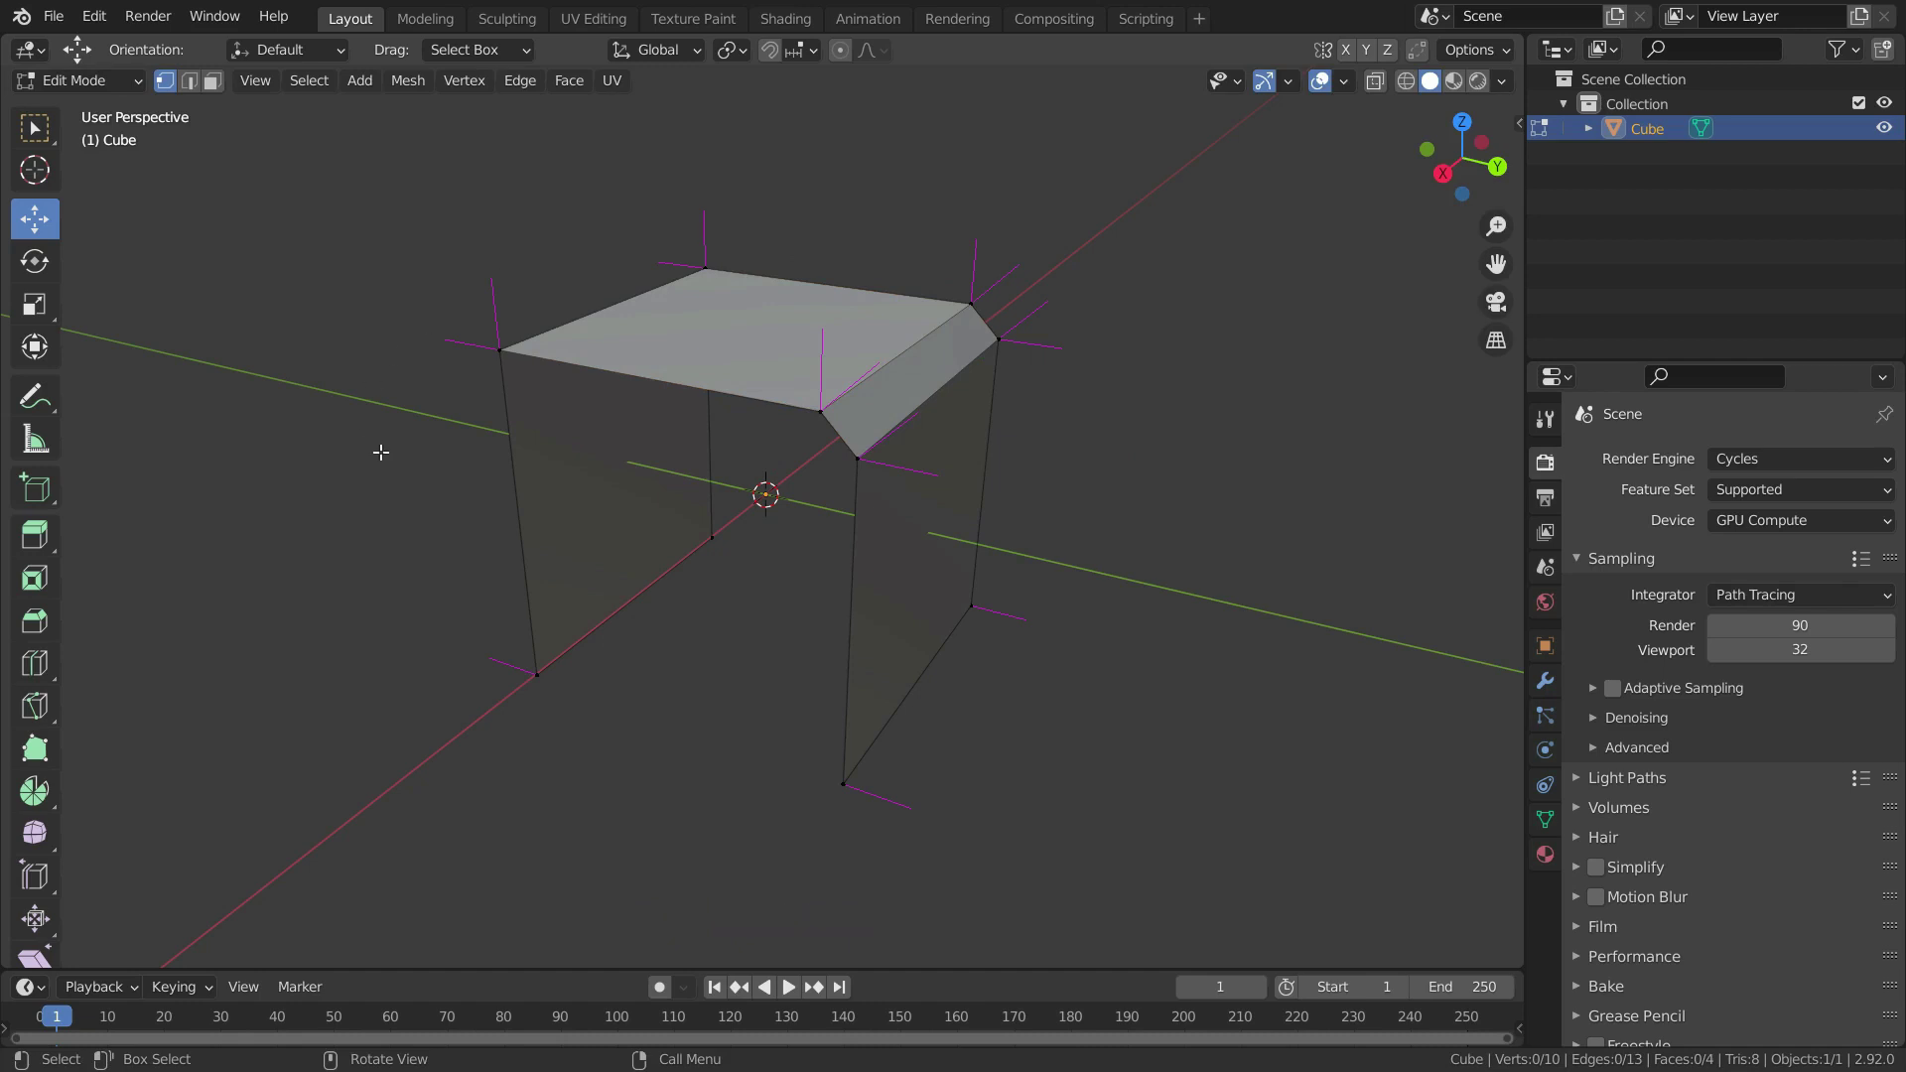
Add face select alongside vertex select, then select the front corner vertex and top face
key(shift)
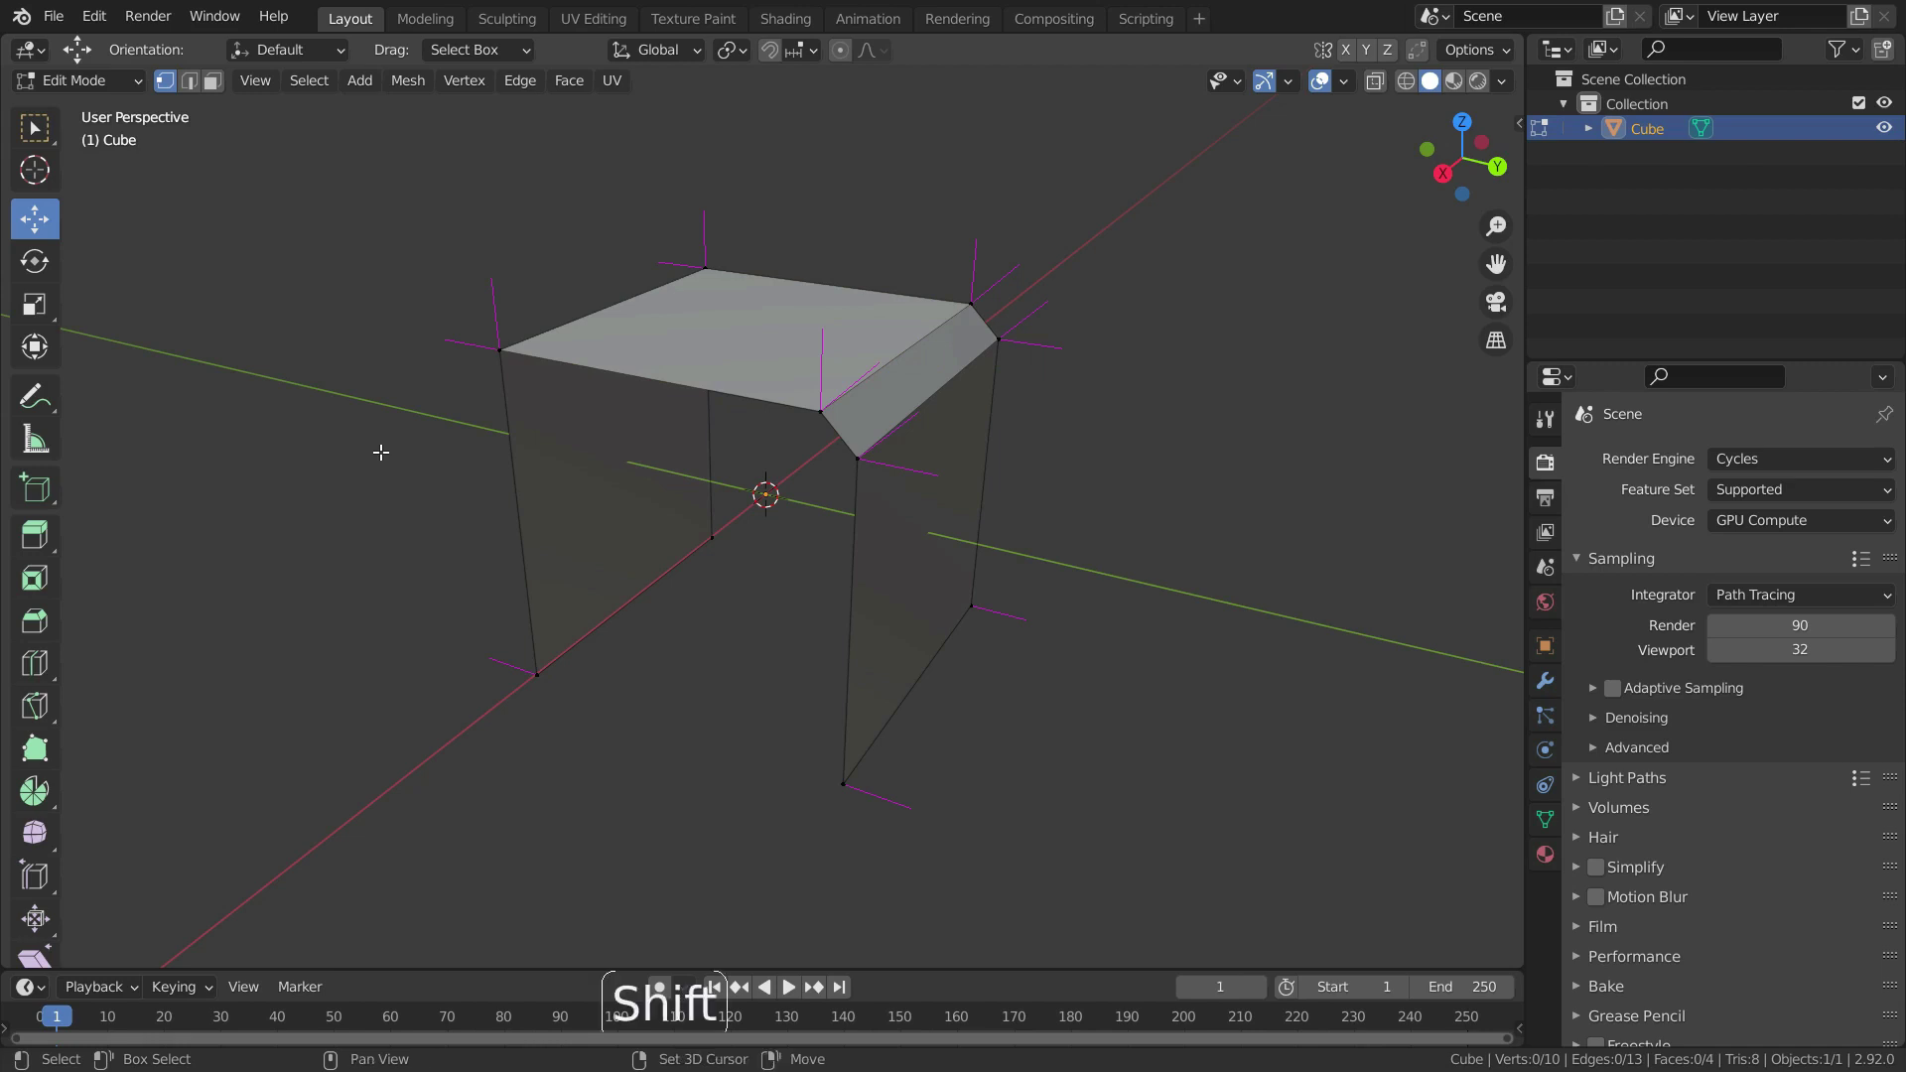
shift+click(213, 83)
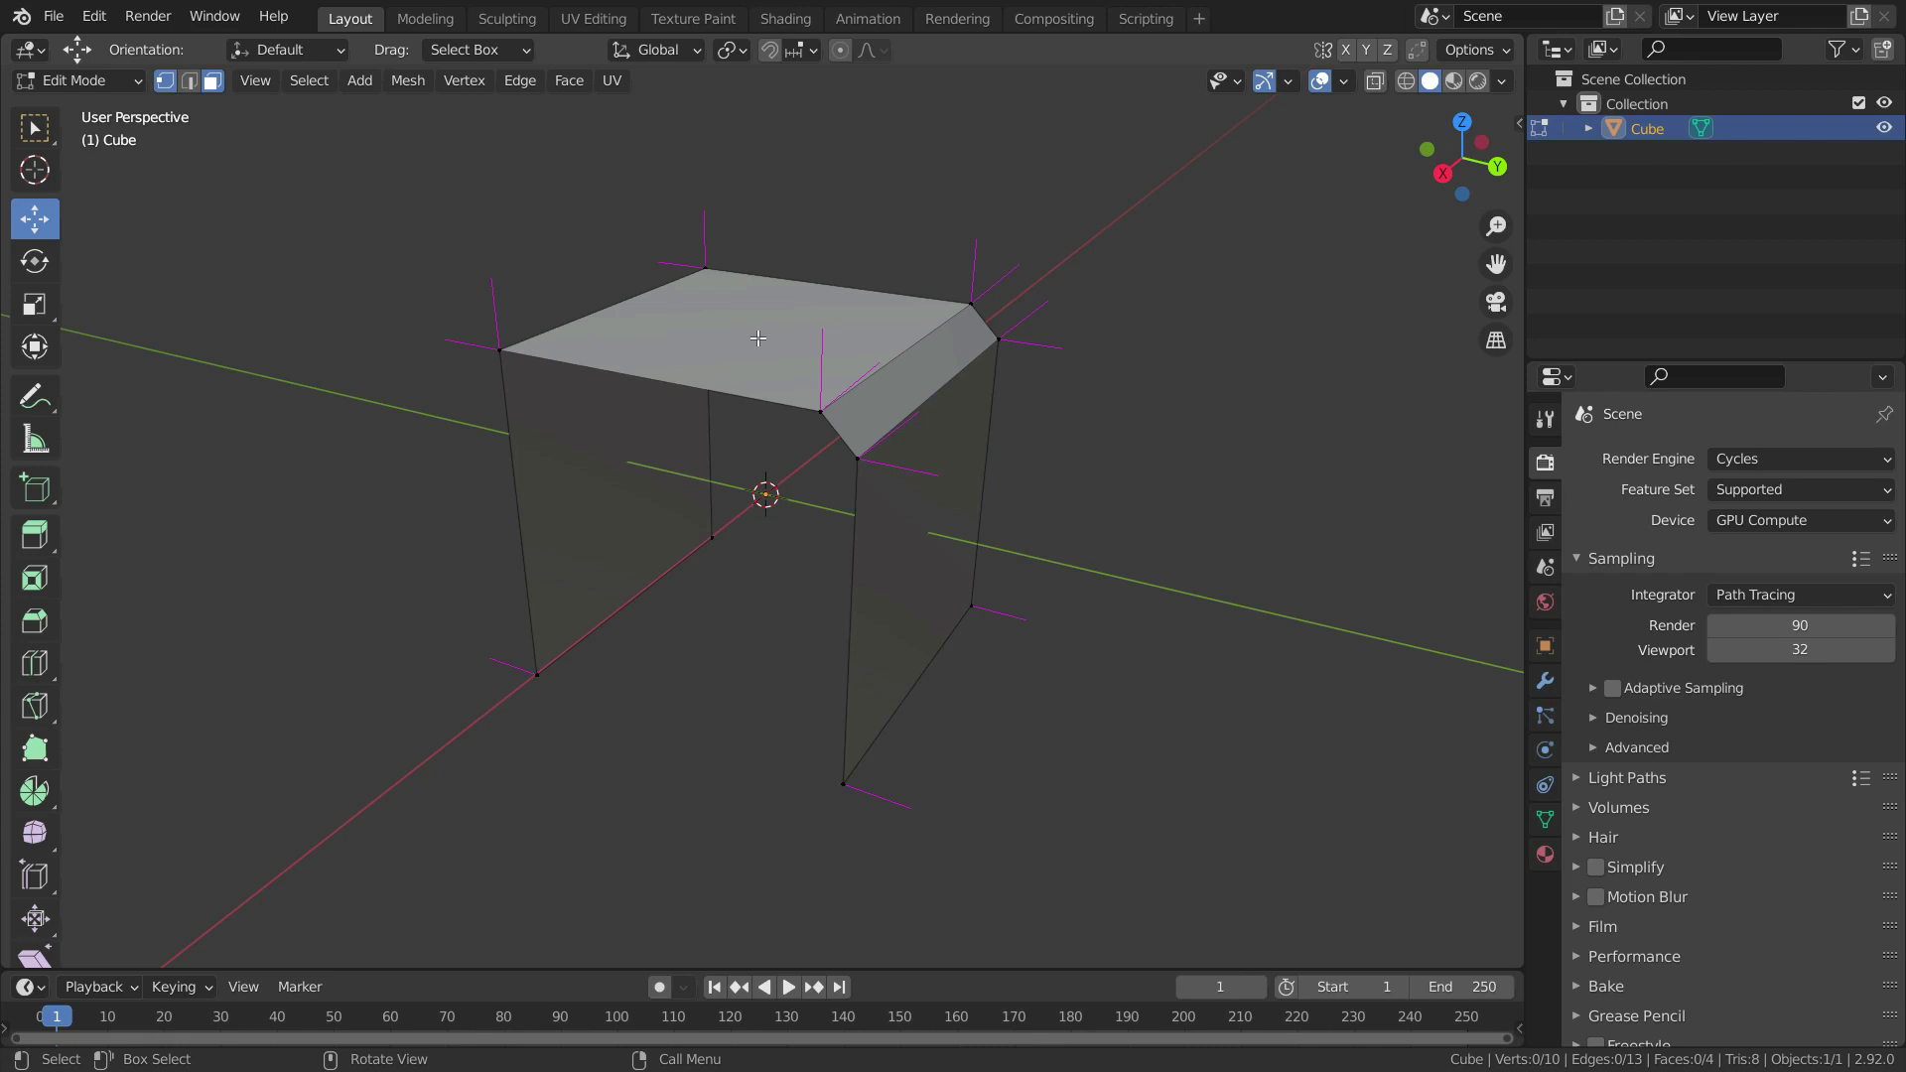
key(w)
middle_drag(757, 337, 1051, 482)
click(822, 426)
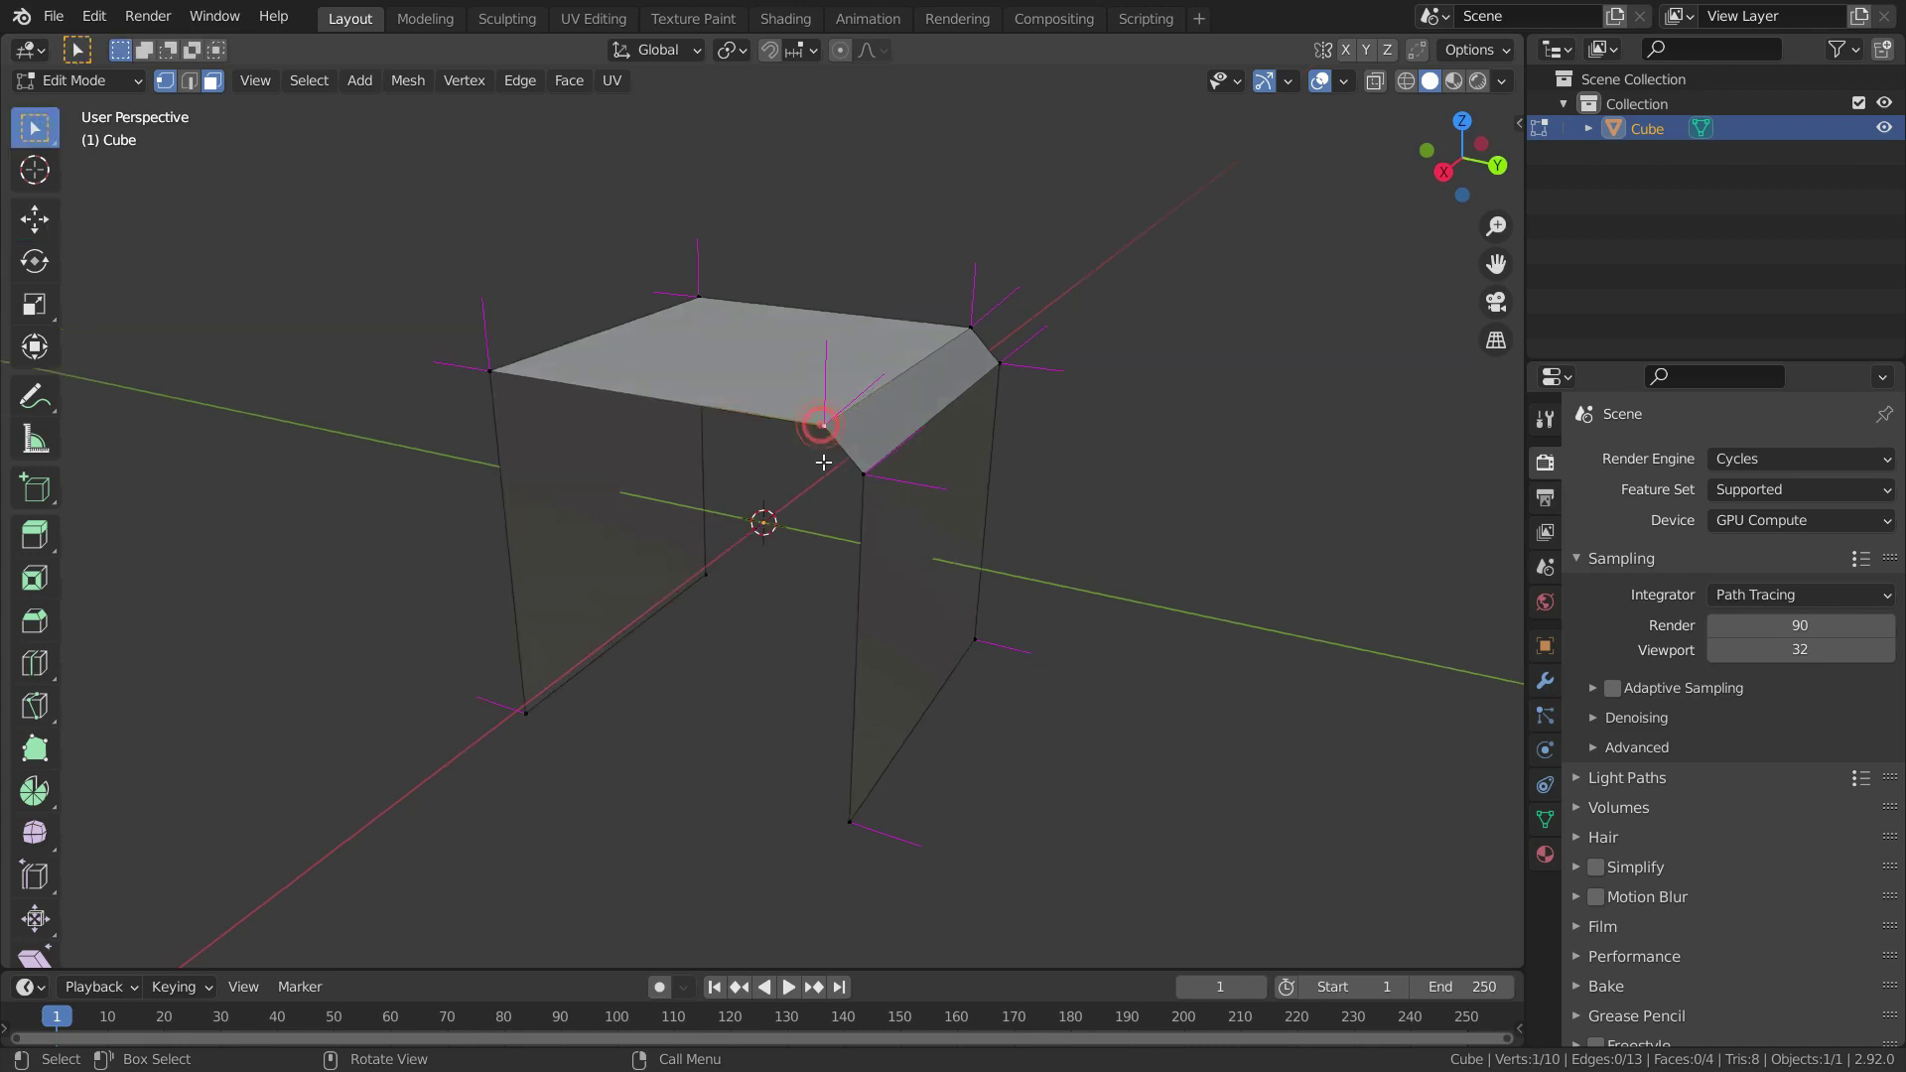
shift+click(726, 366)
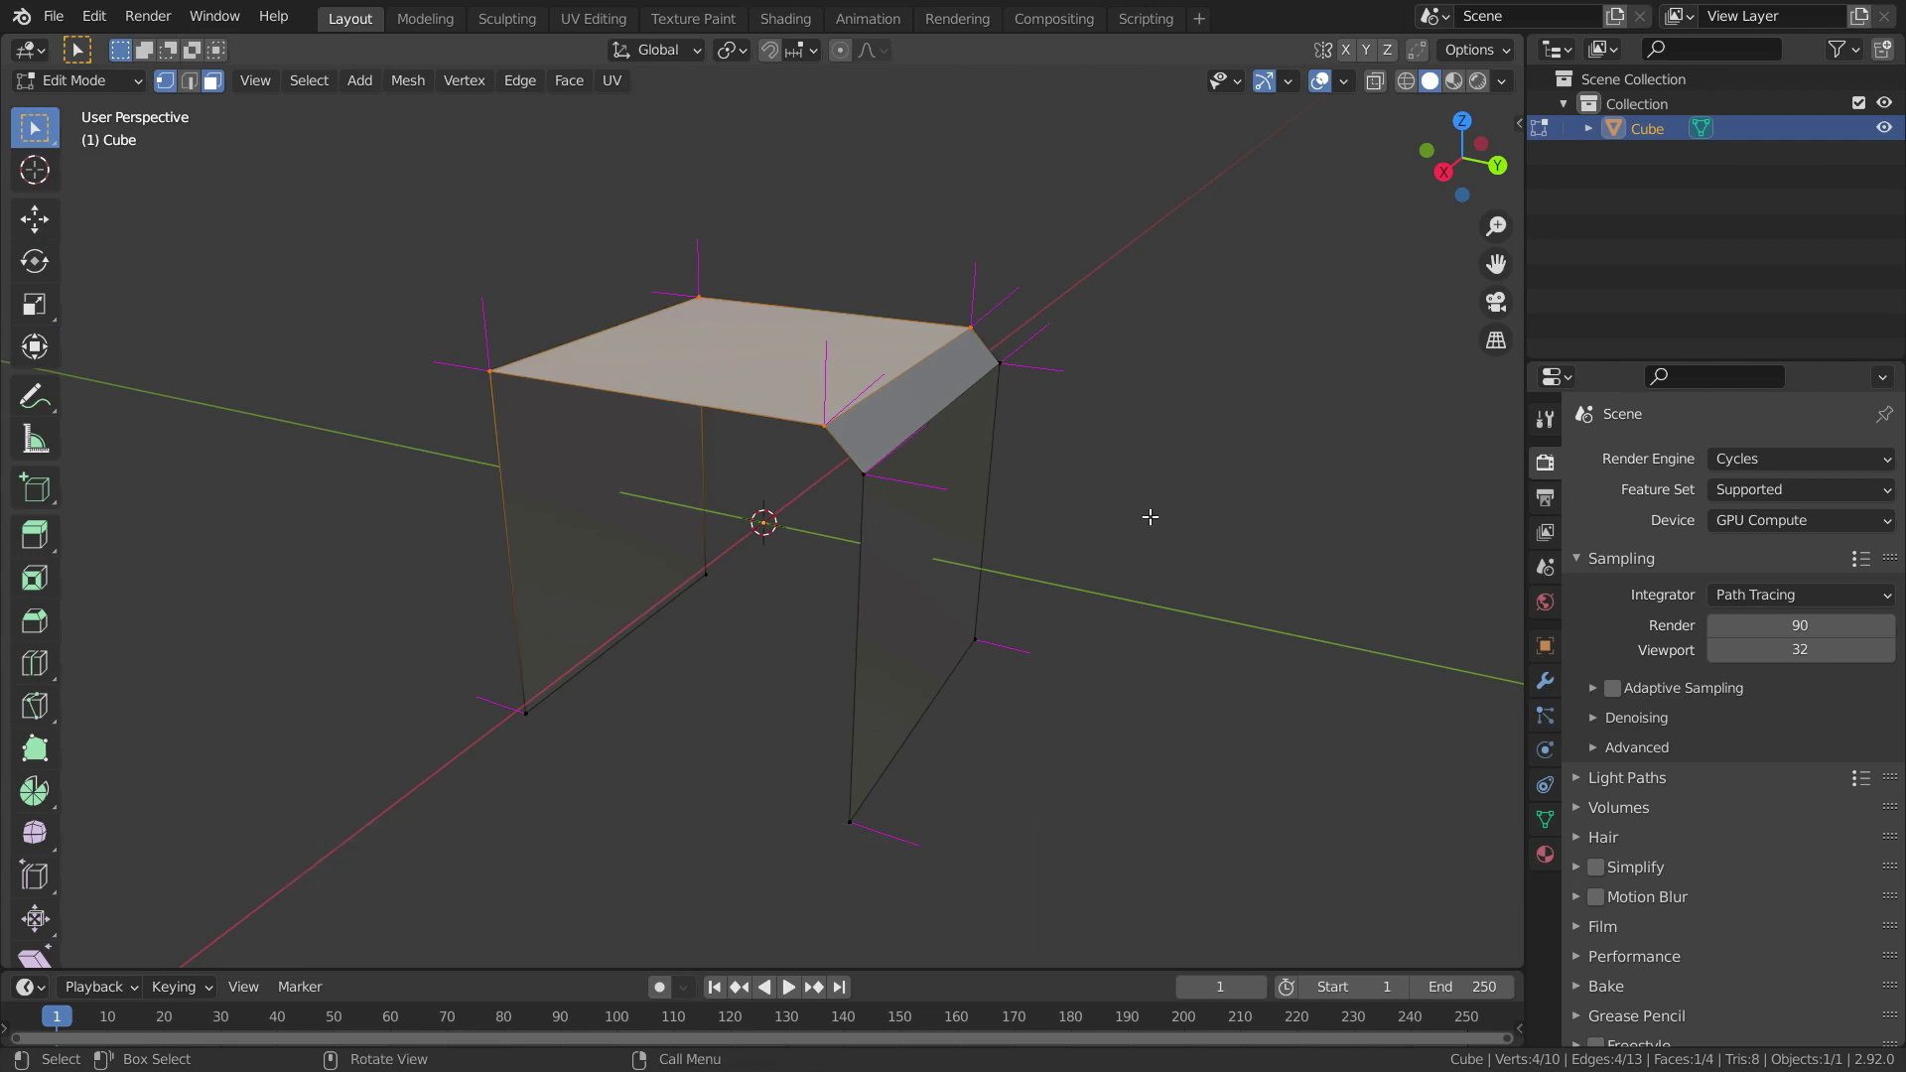
Cancel a rotation of the top face, deselect it, and switch to face-only selection
key(r)
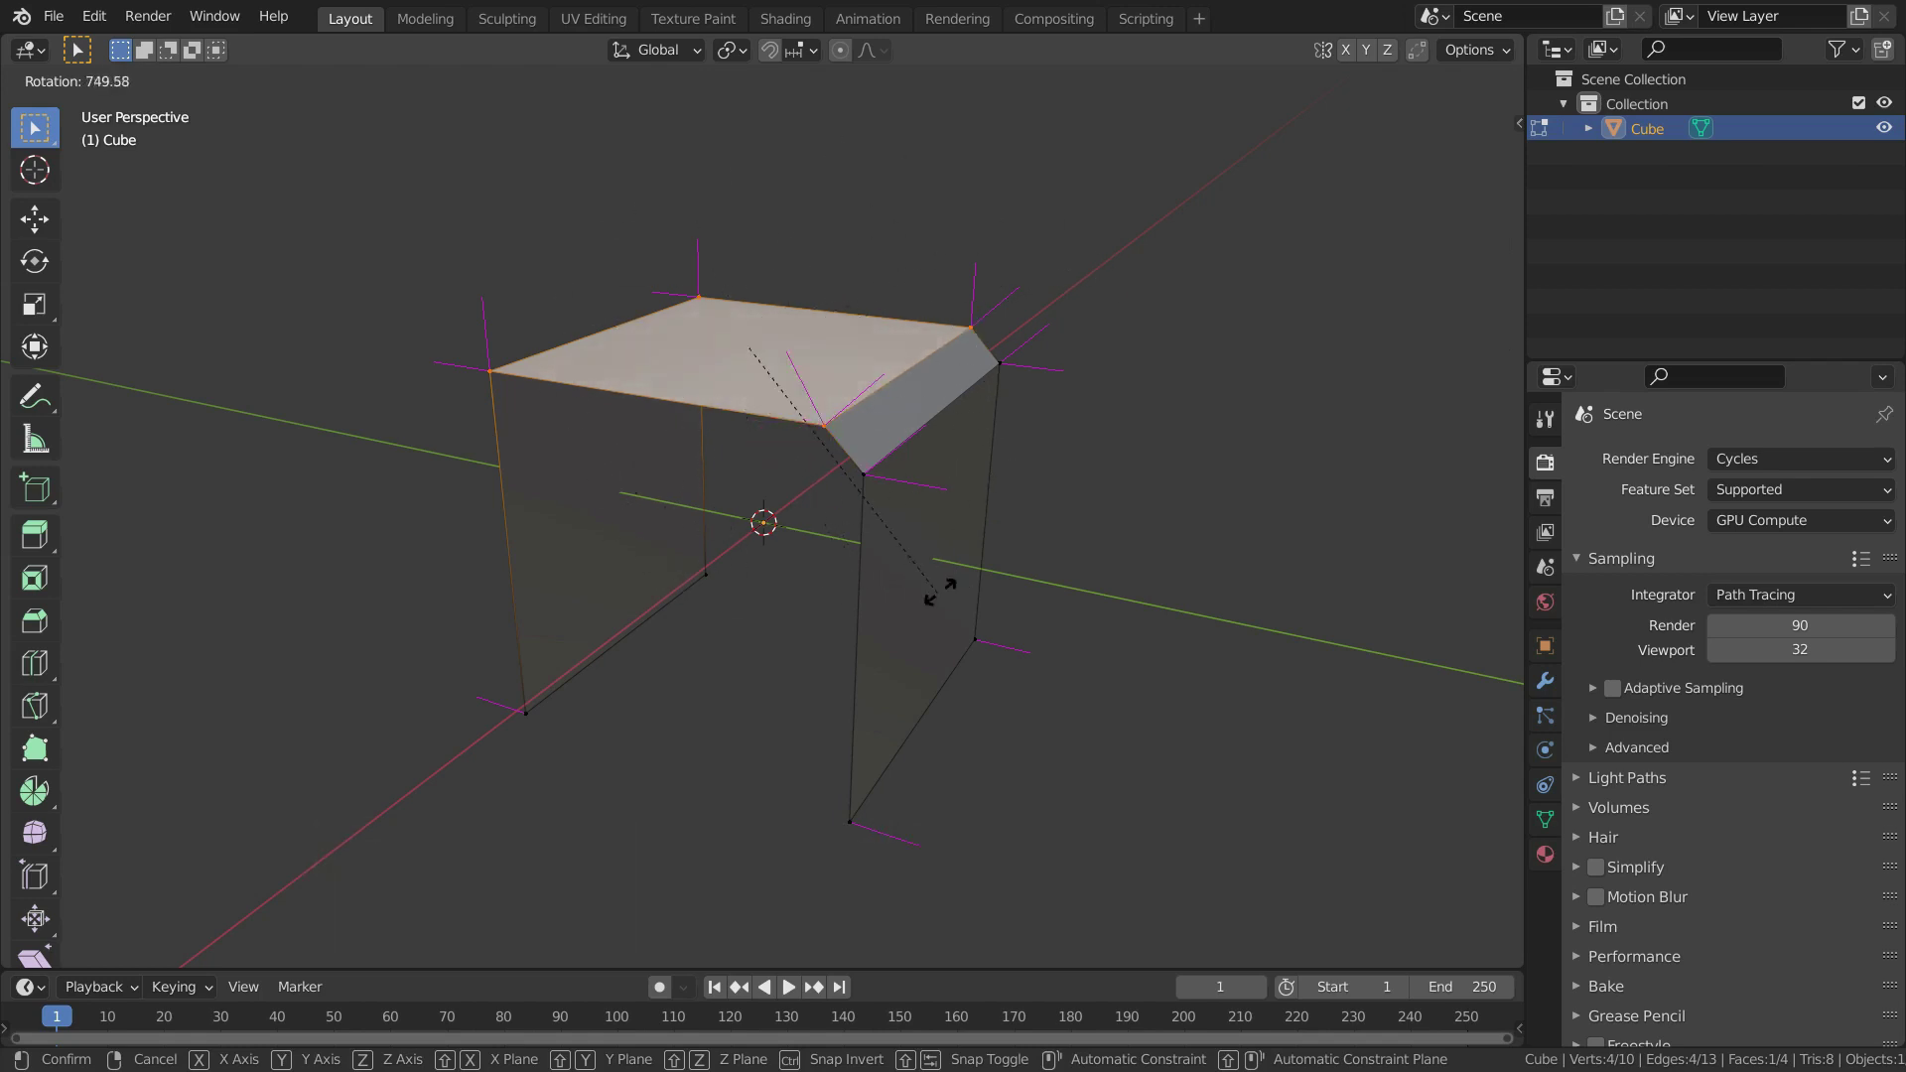
key(Escape)
scroll(1247, 455, up, 2)
key(shift+space)
key(g)
click(1216, 435)
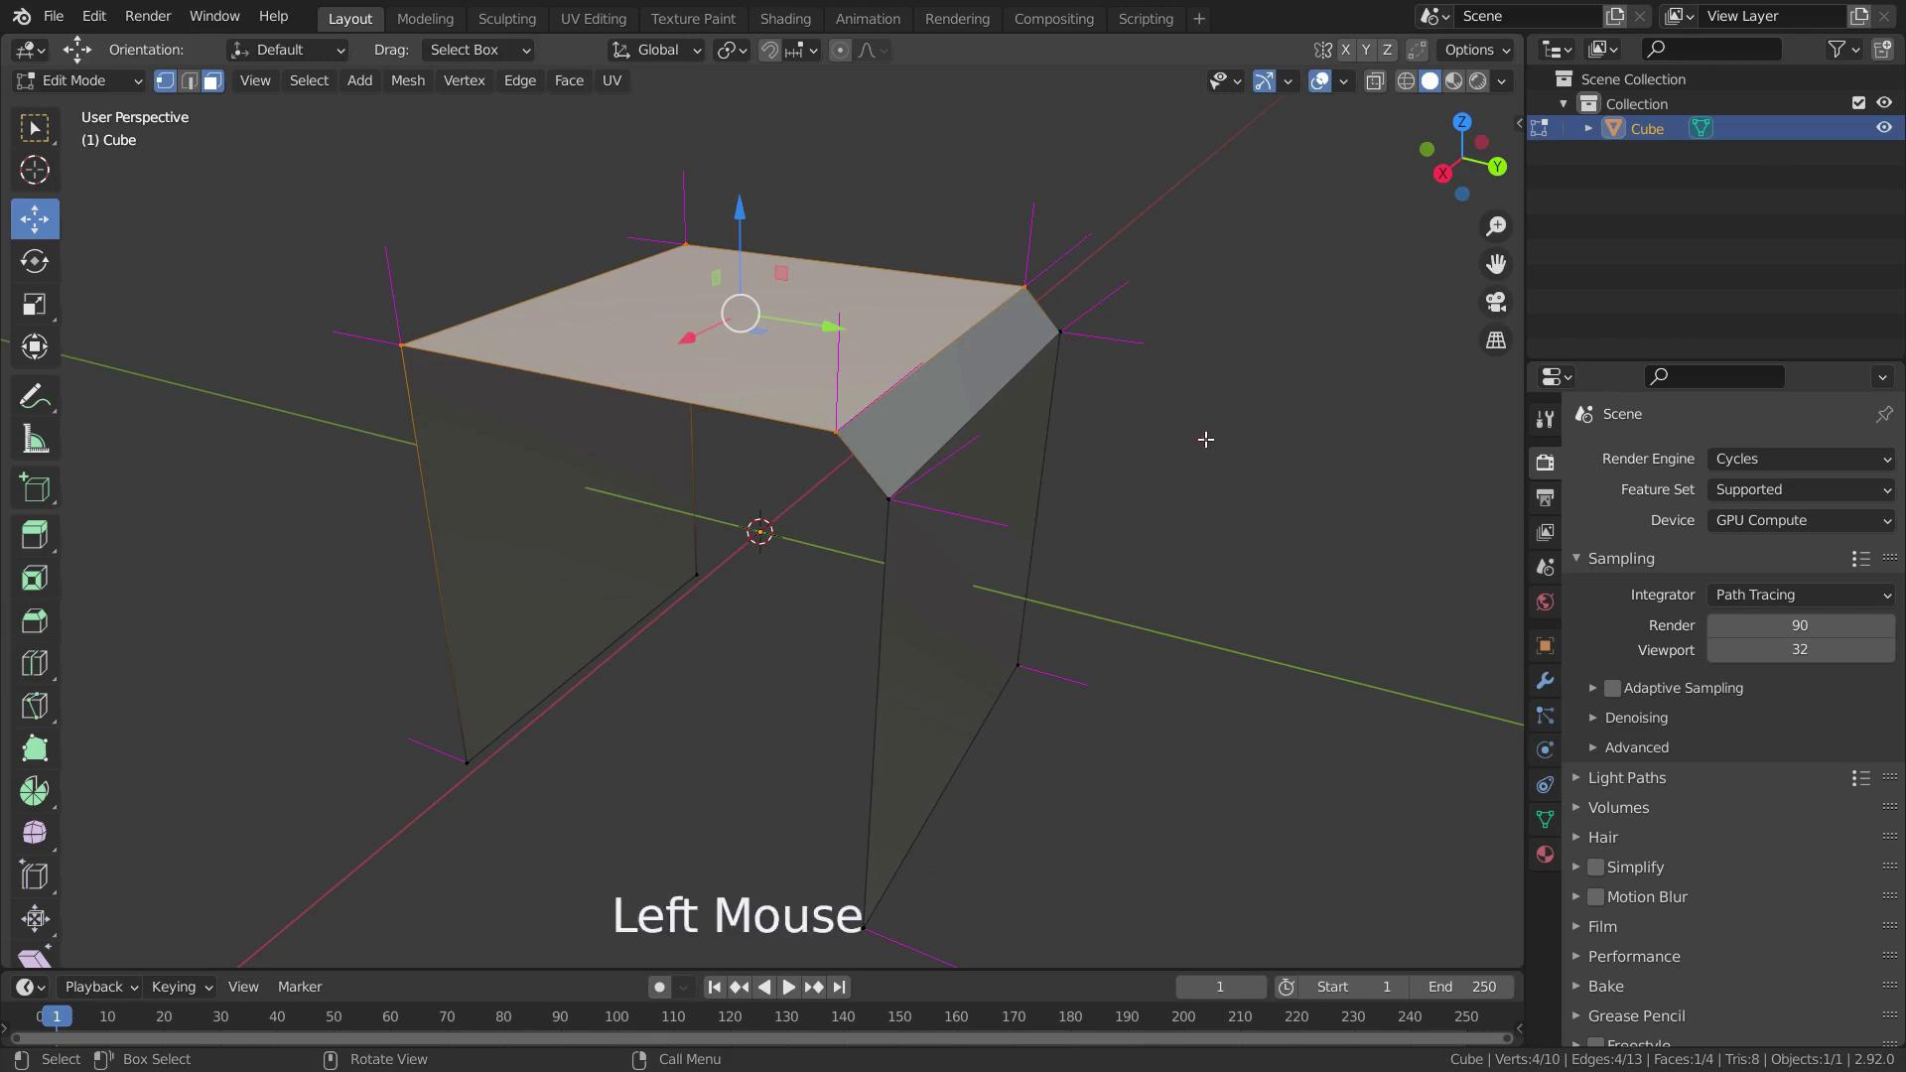
click(215, 84)
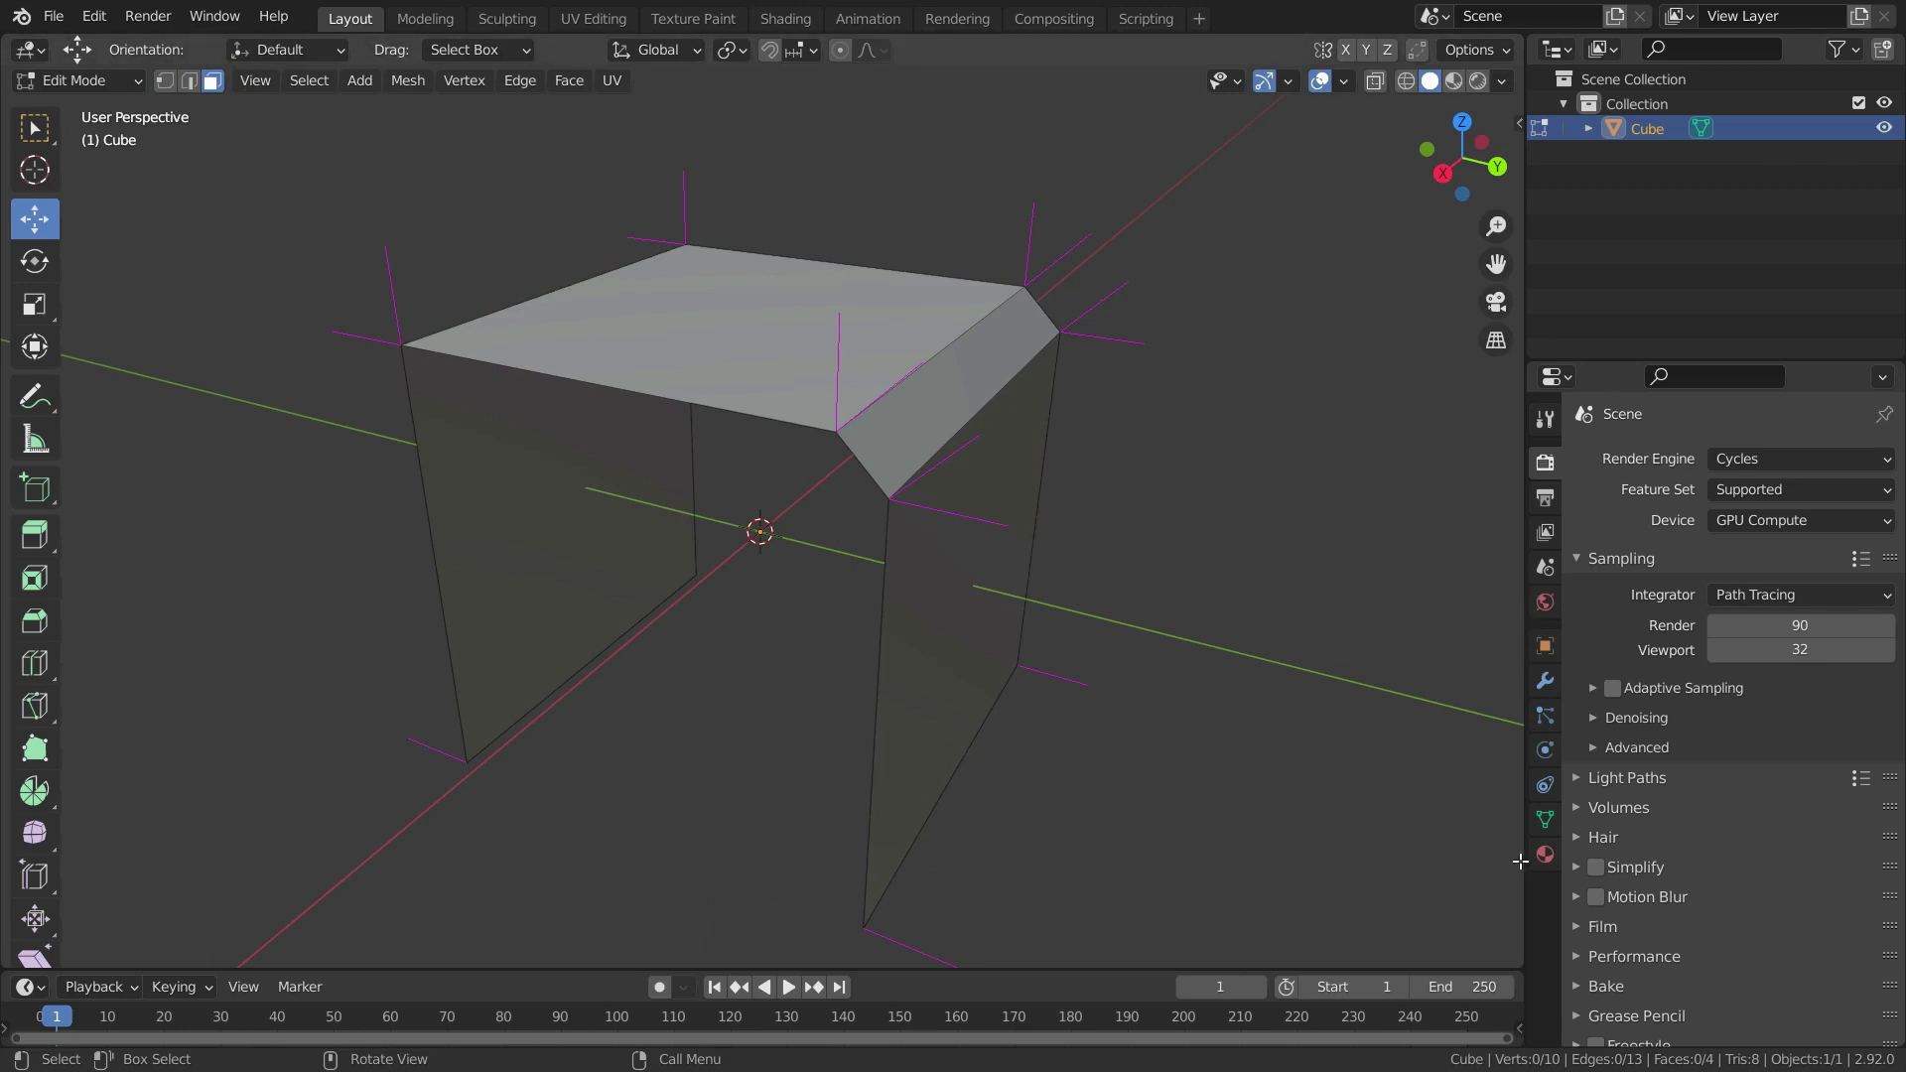
In Object Data properties, expand the Normals and Geometry Data panels
click(1546, 822)
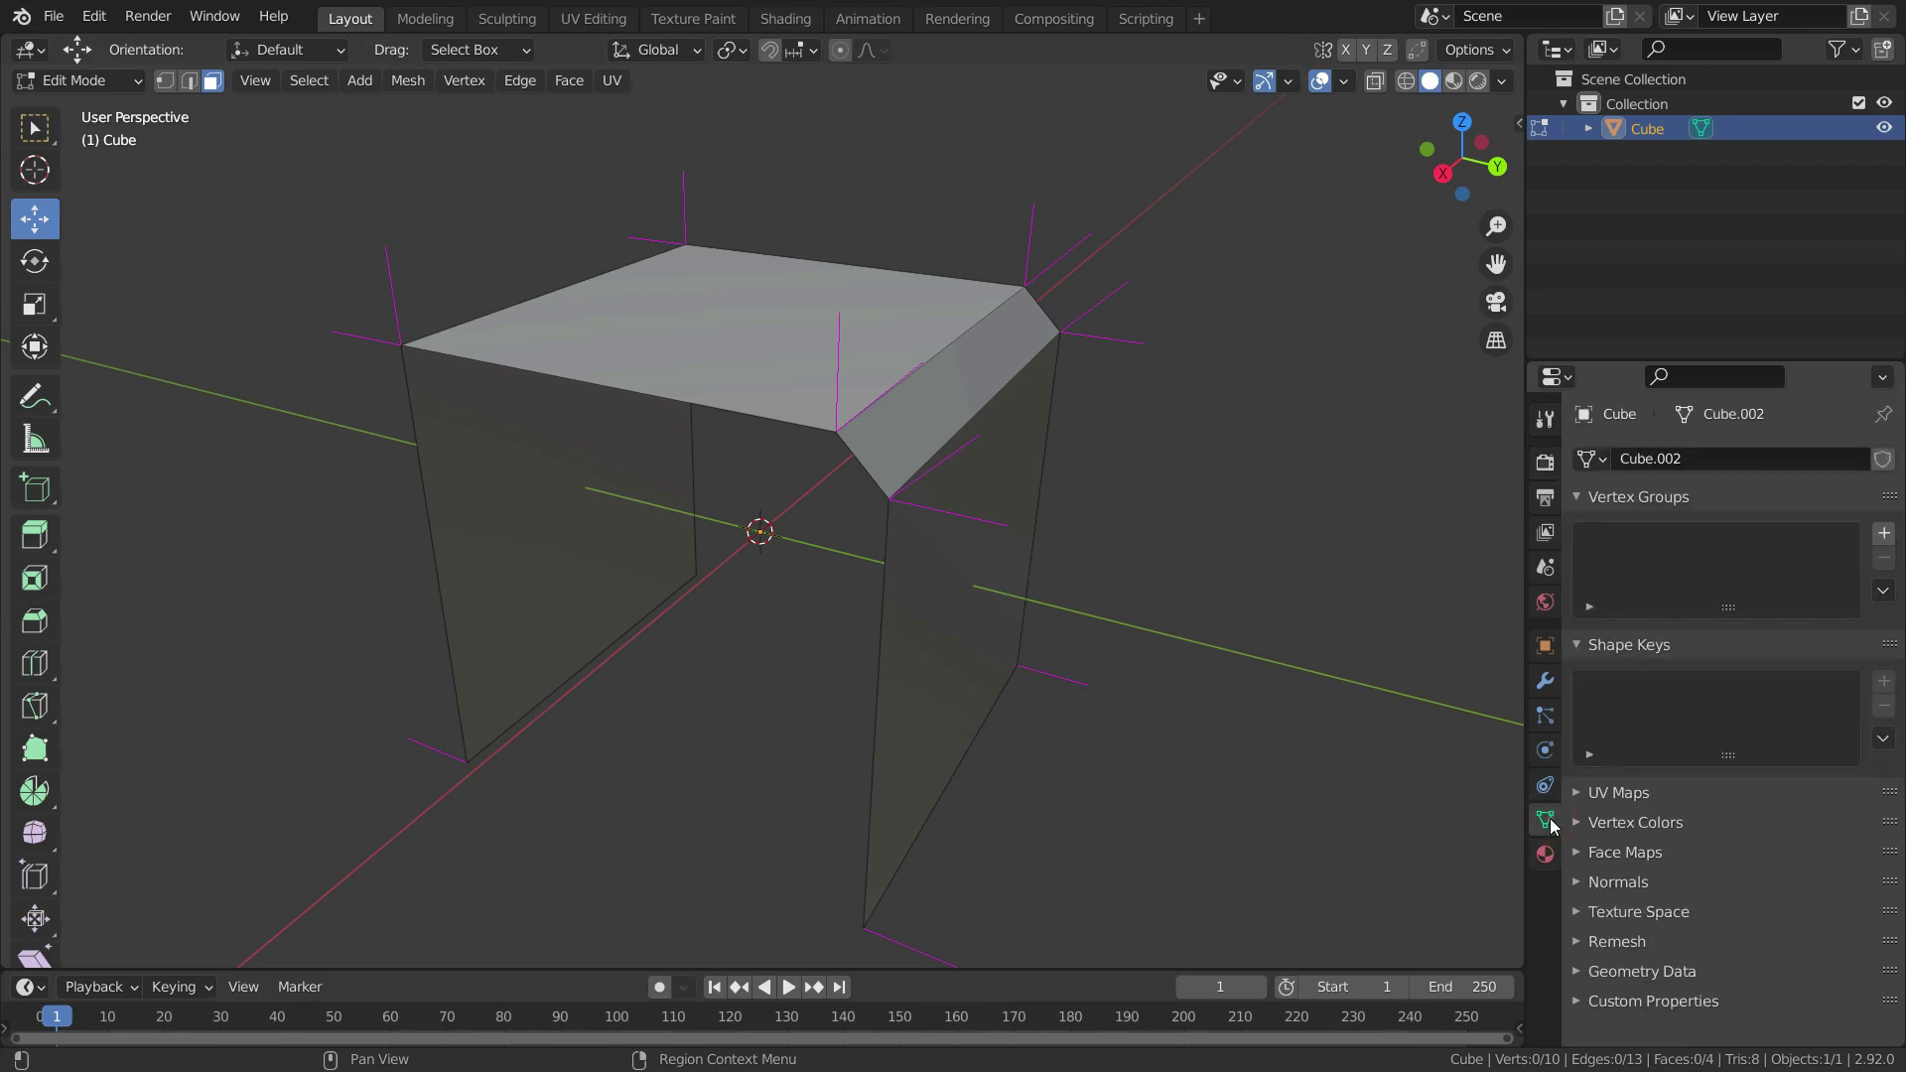
scroll(1605, 895, down, 2)
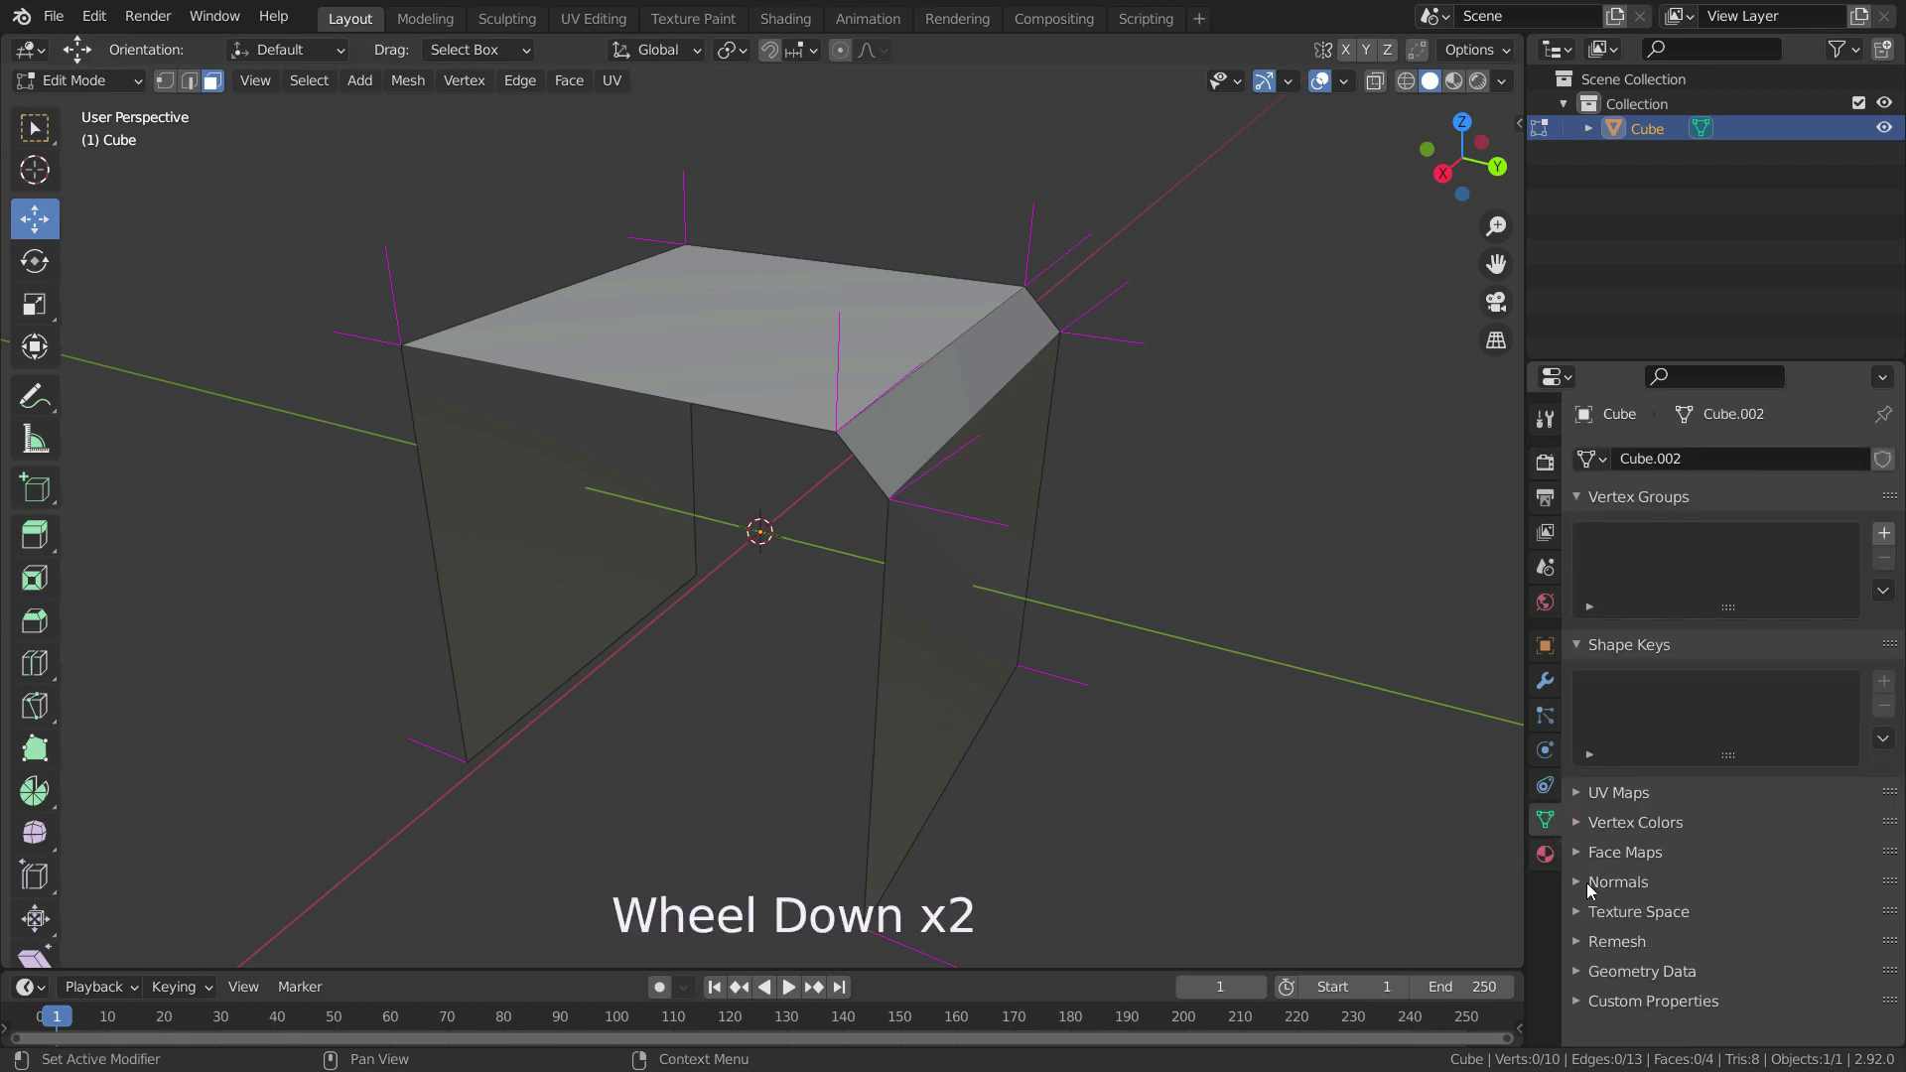
click(1589, 882)
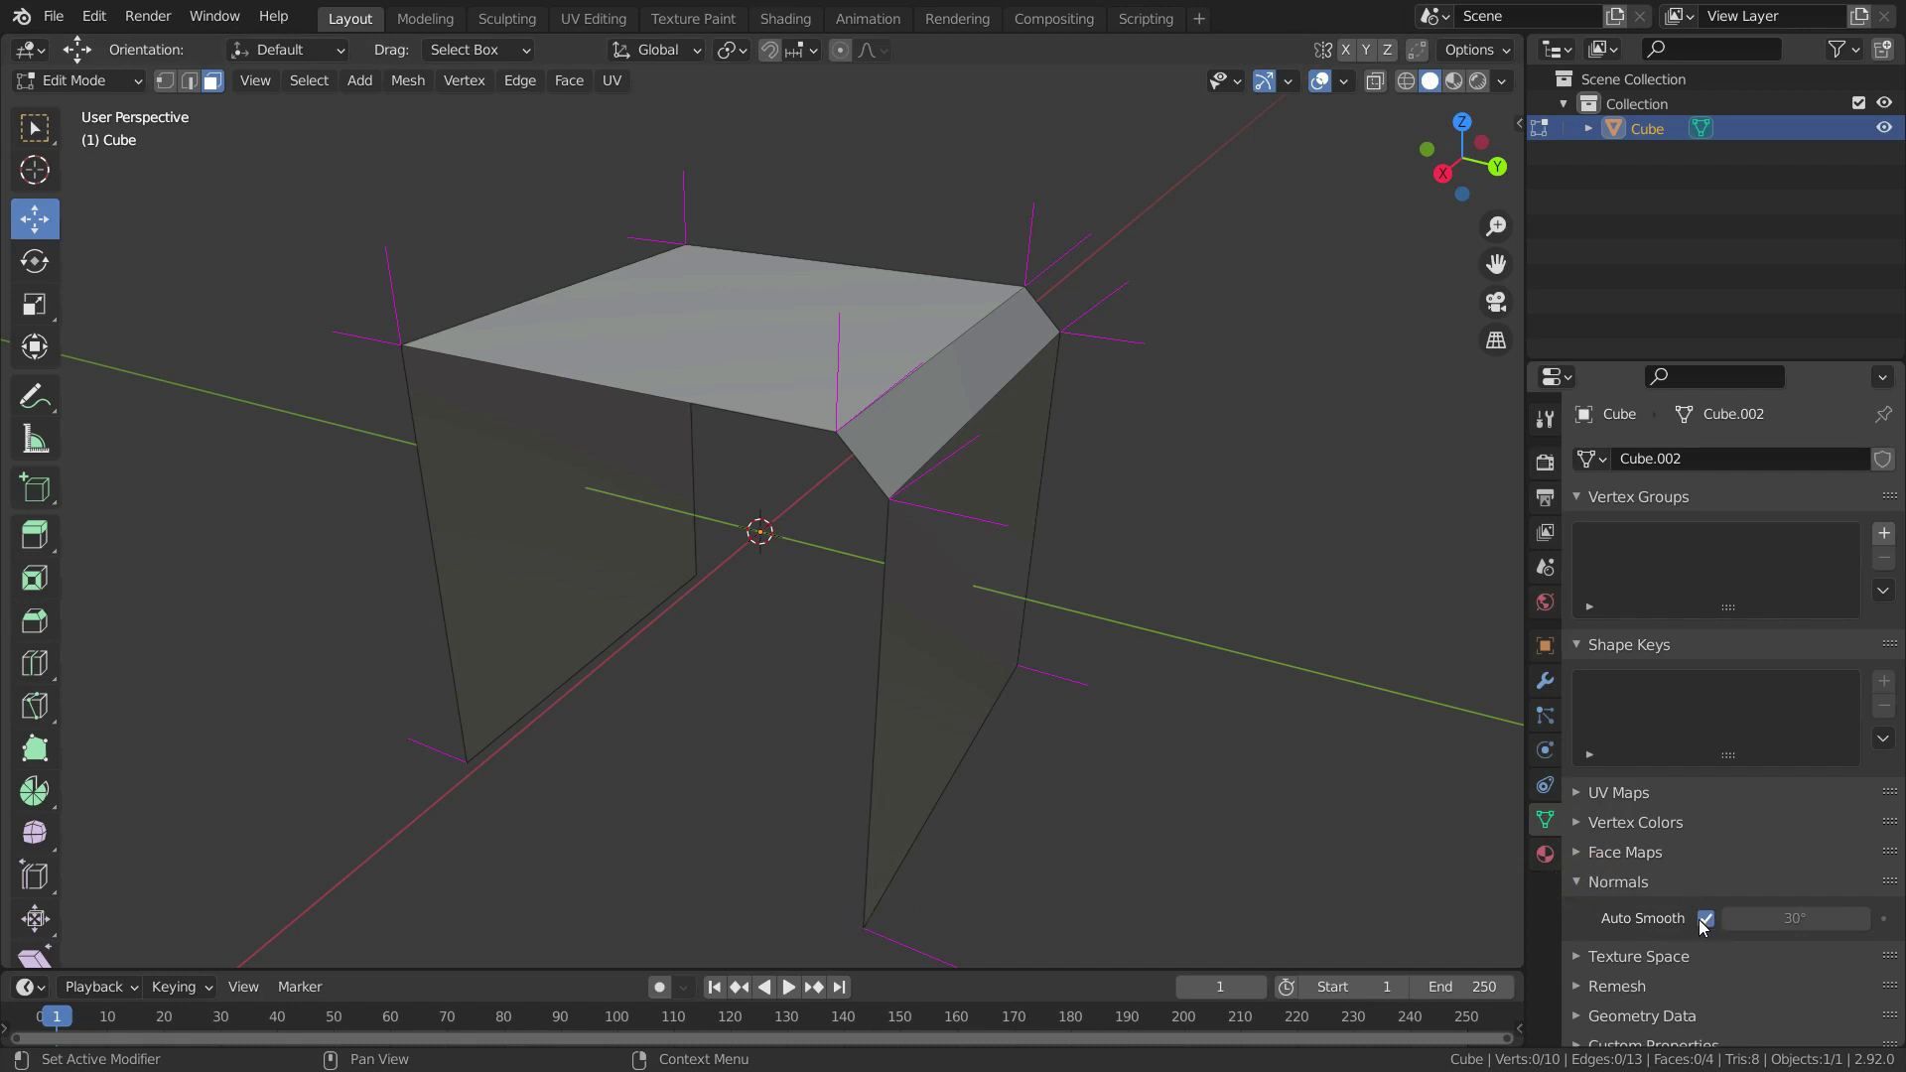
scroll(1595, 883, down, 3)
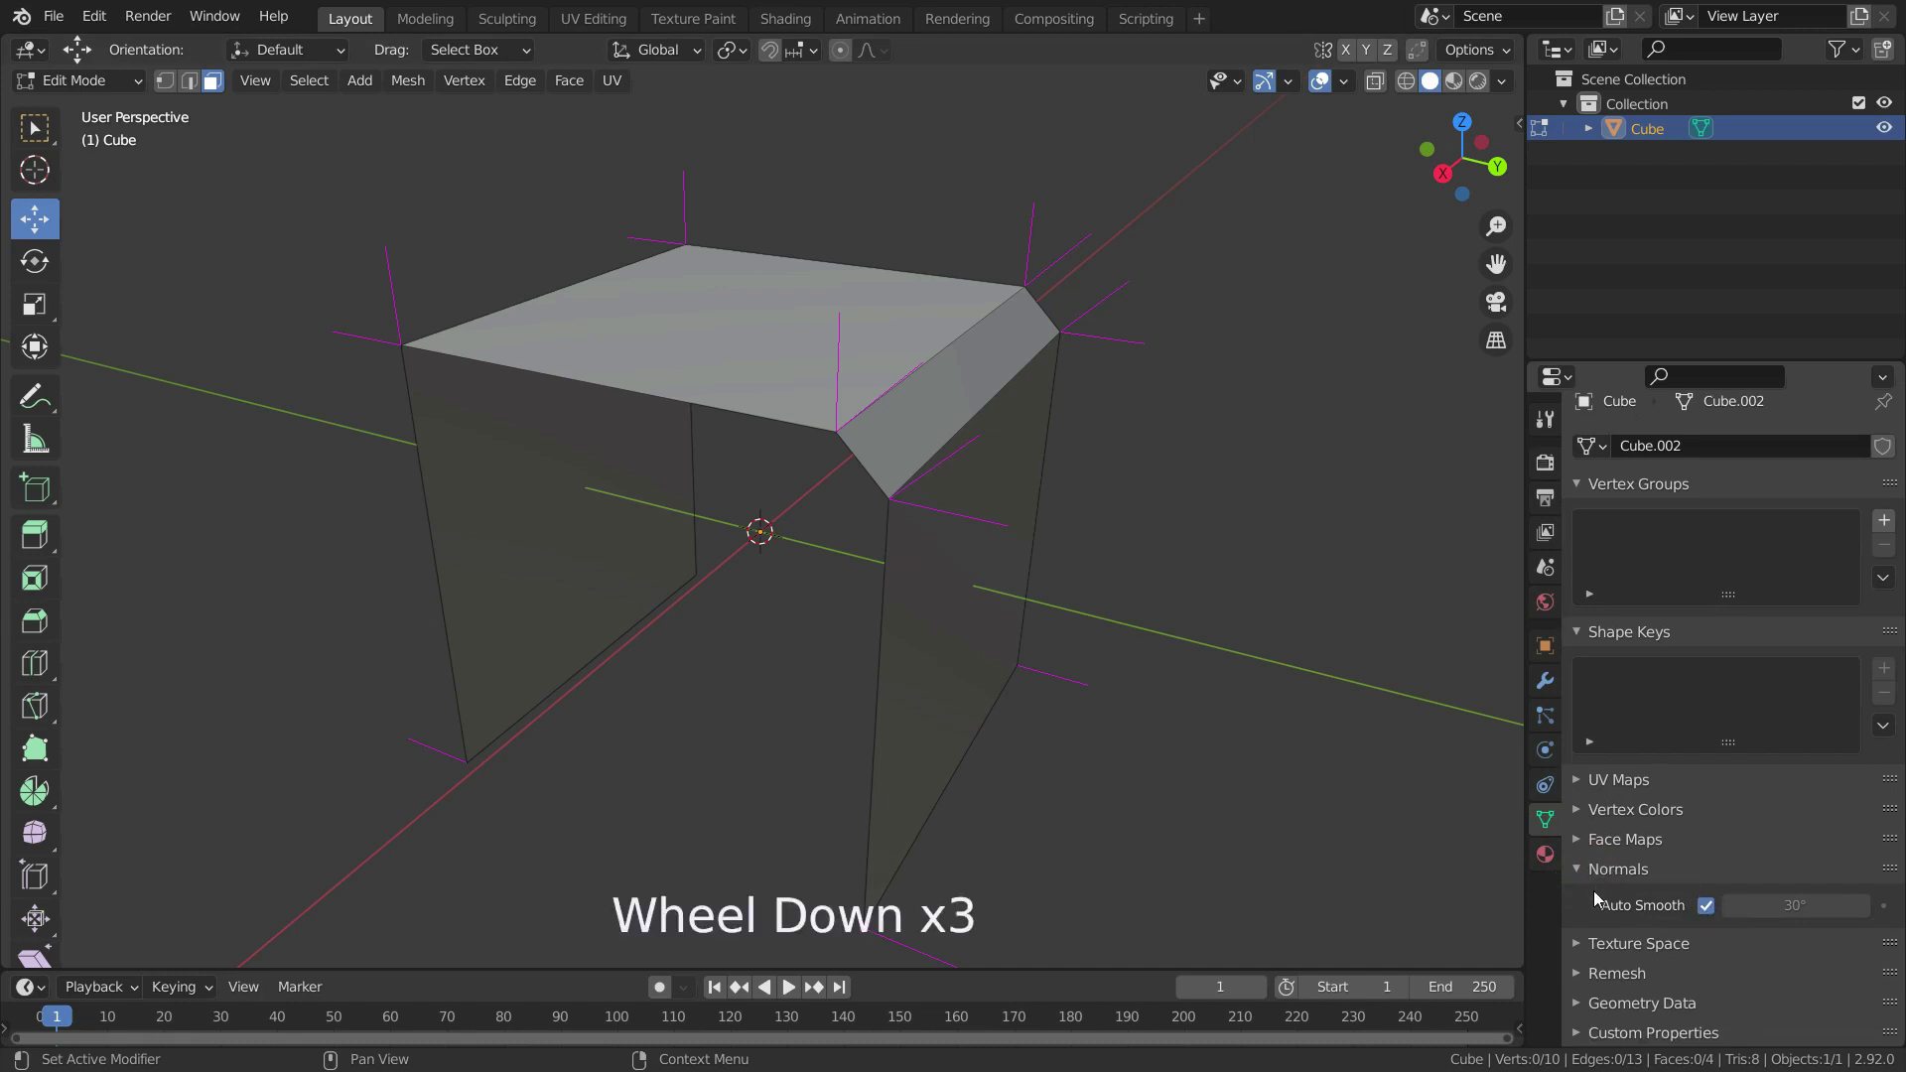
click(1576, 1004)
scroll(1612, 961, down, 9)
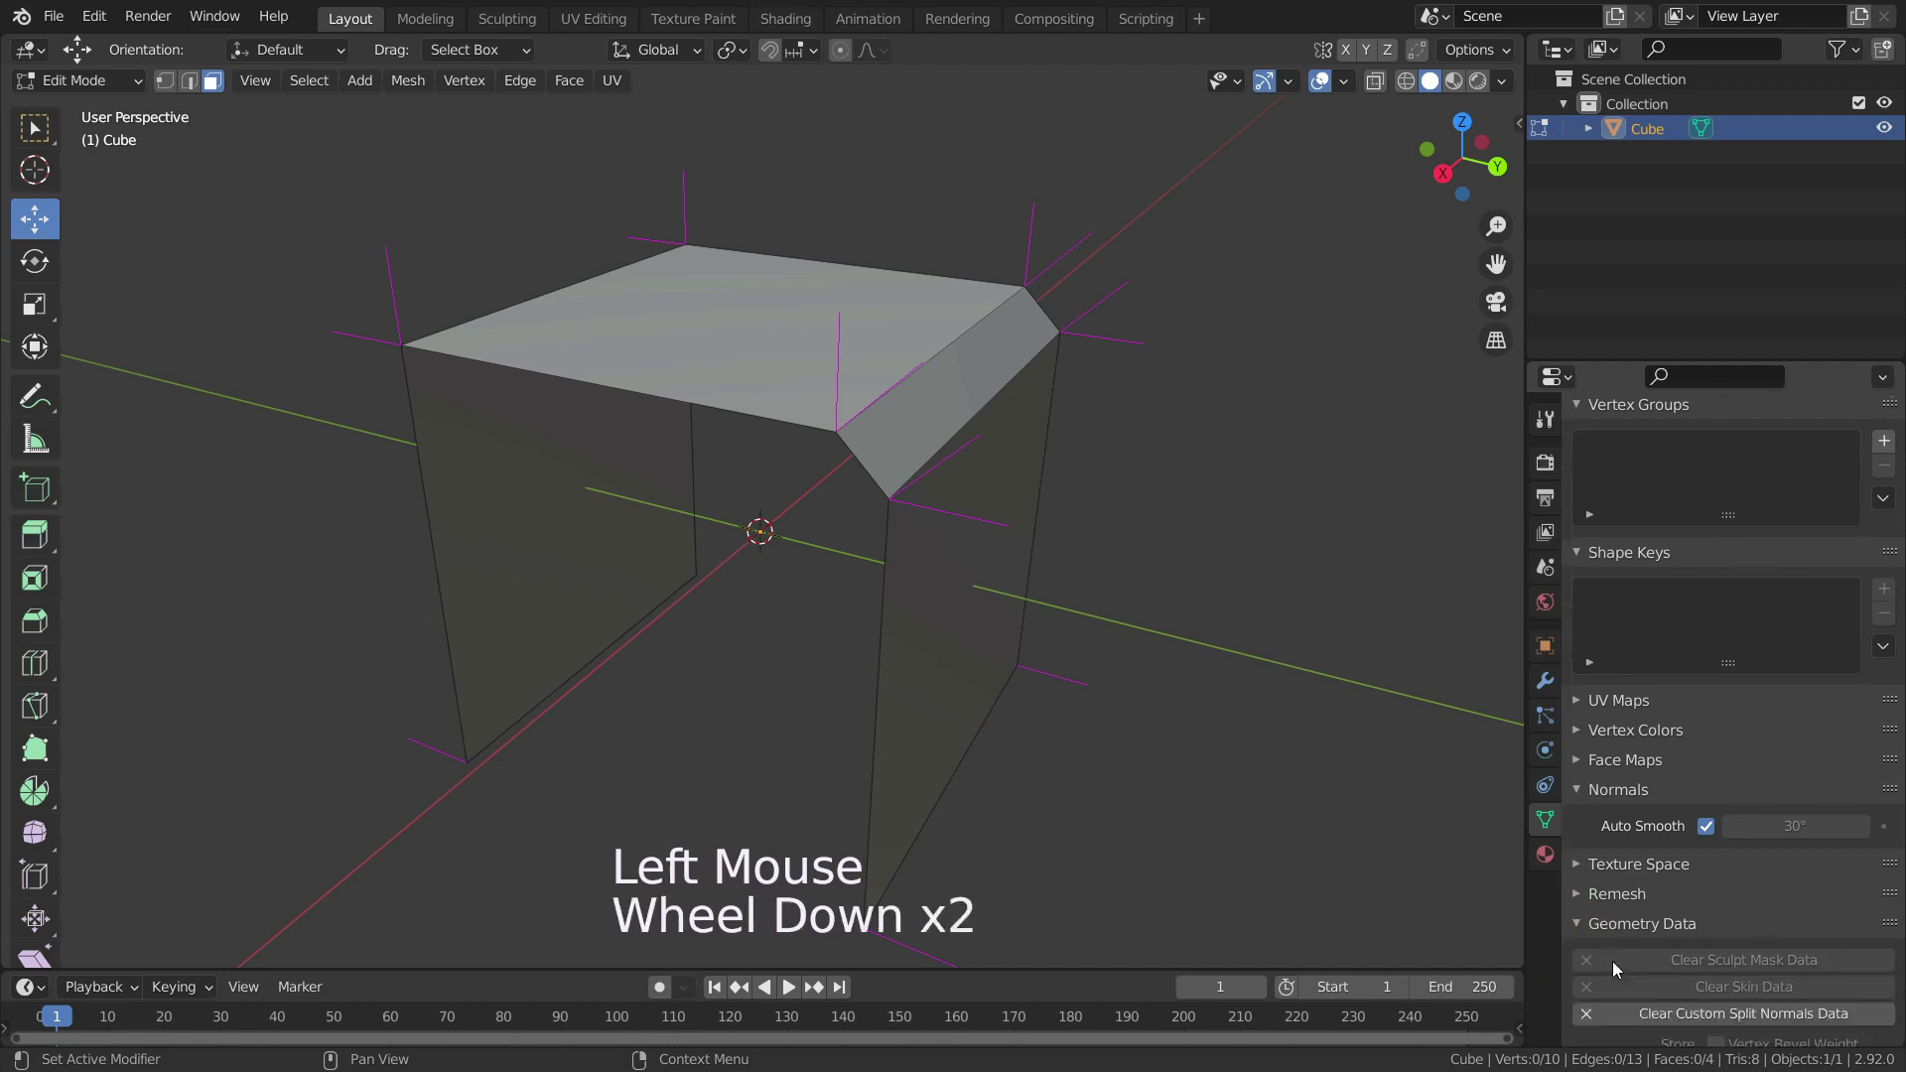
scroll(1612, 960, down, 1)
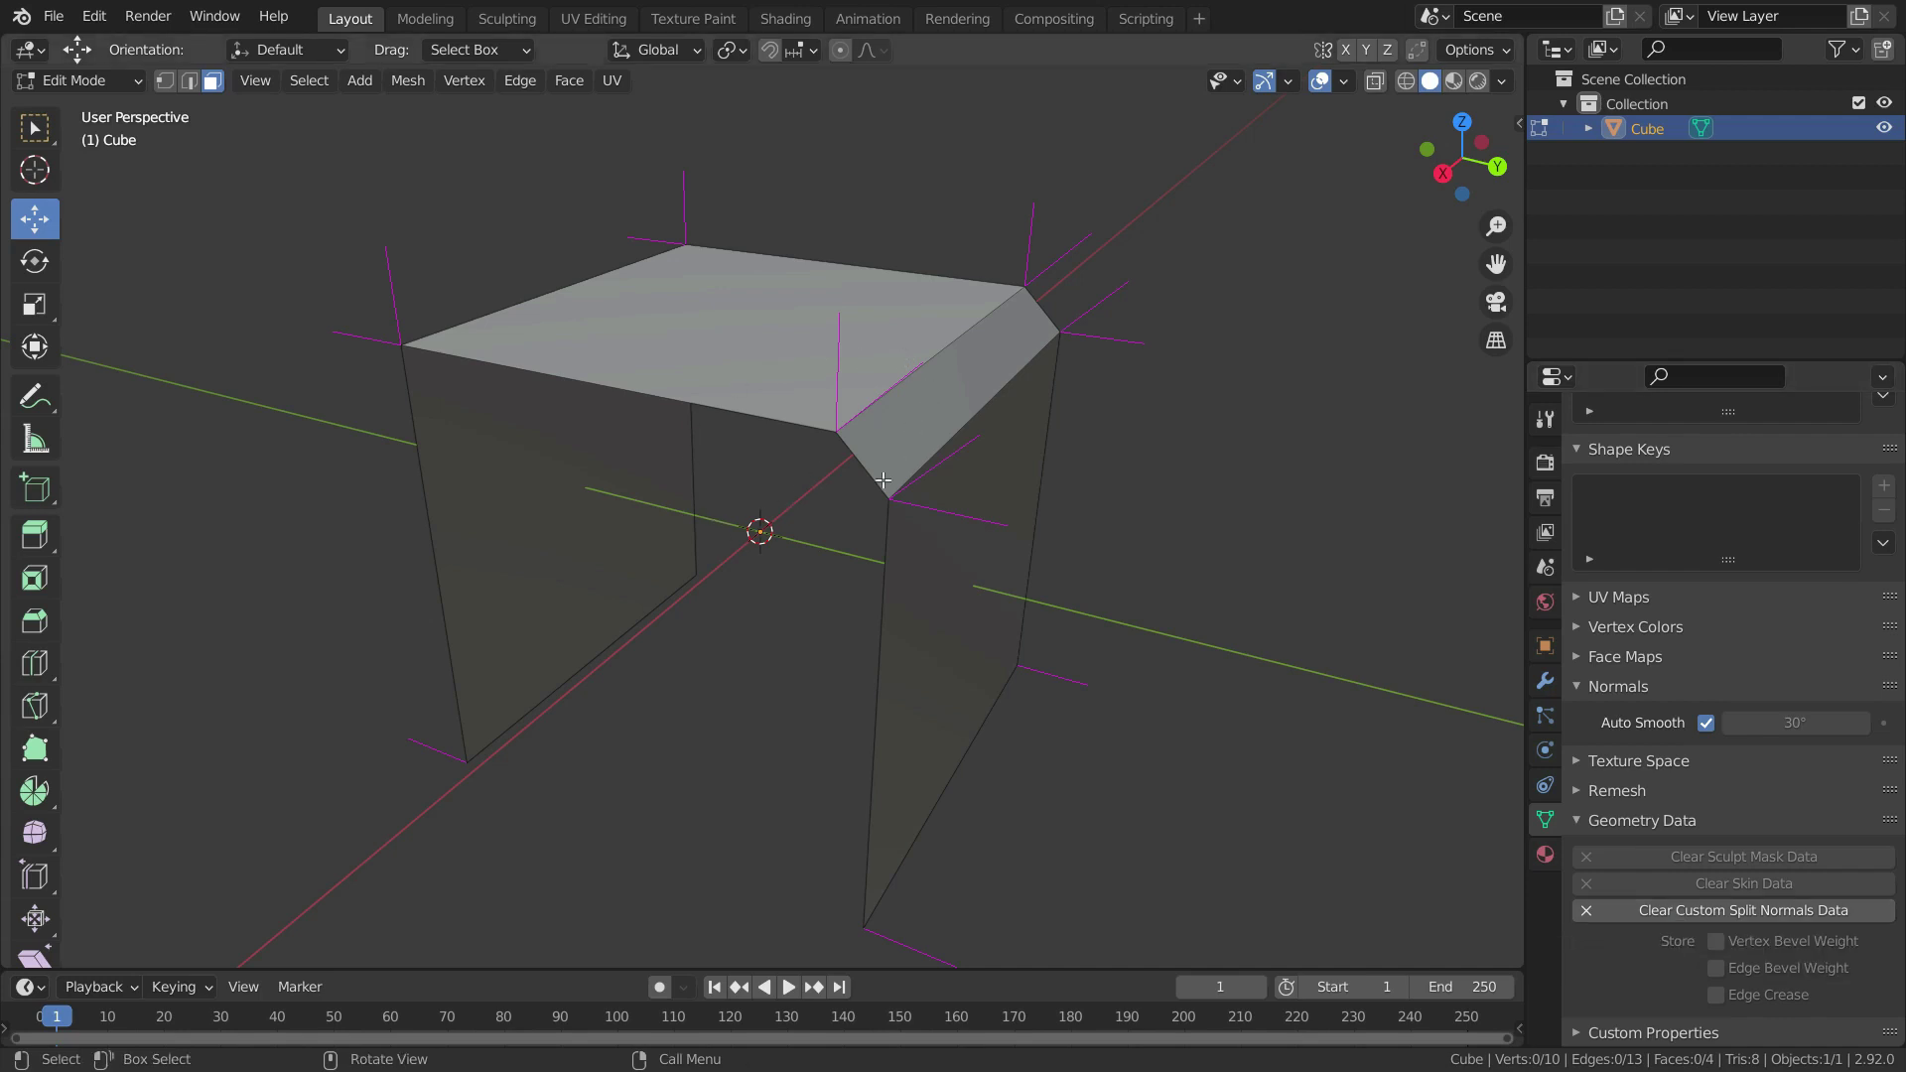
Select all faces, apply Face > Shade Smooth, check it from the right view, then deselect
mouse_move(832, 564)
middle_down()
mouse_move(864, 527)
mouse_move(852, 555)
middle_up()
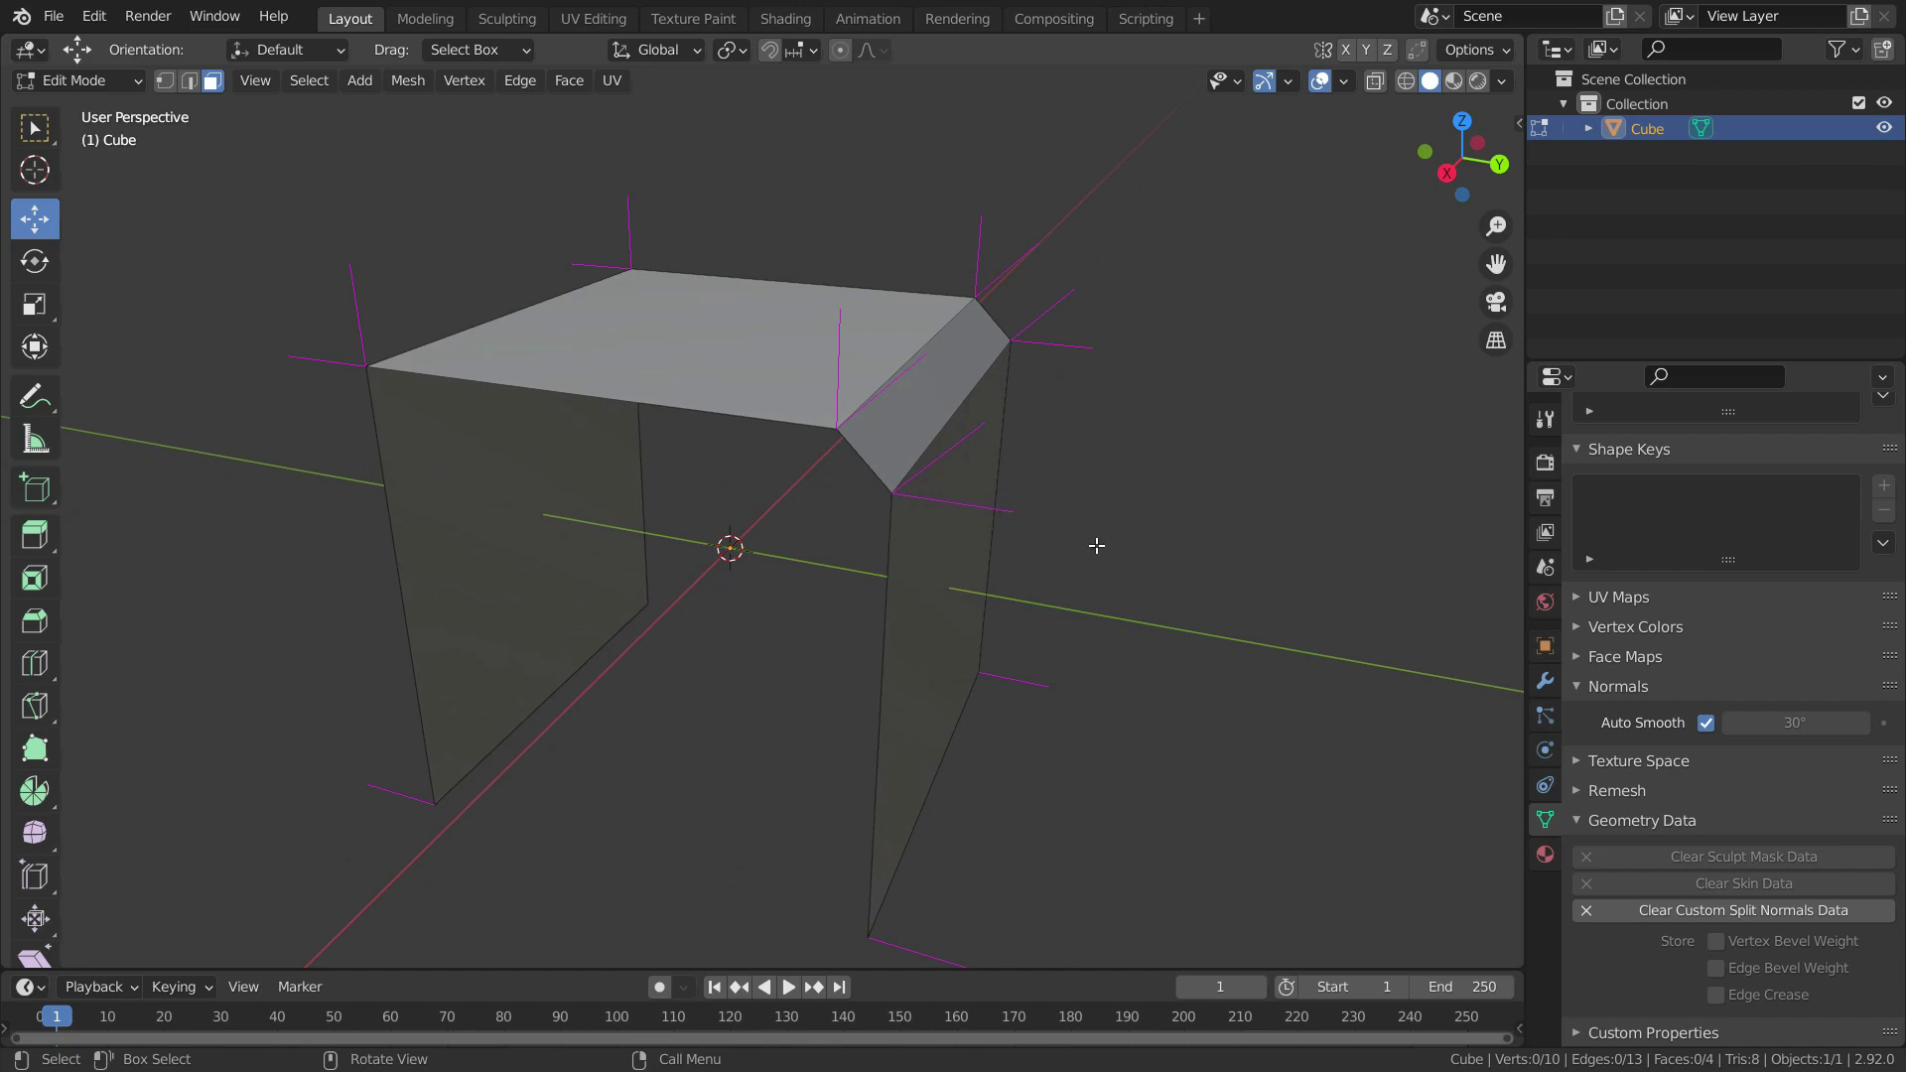
key(a)
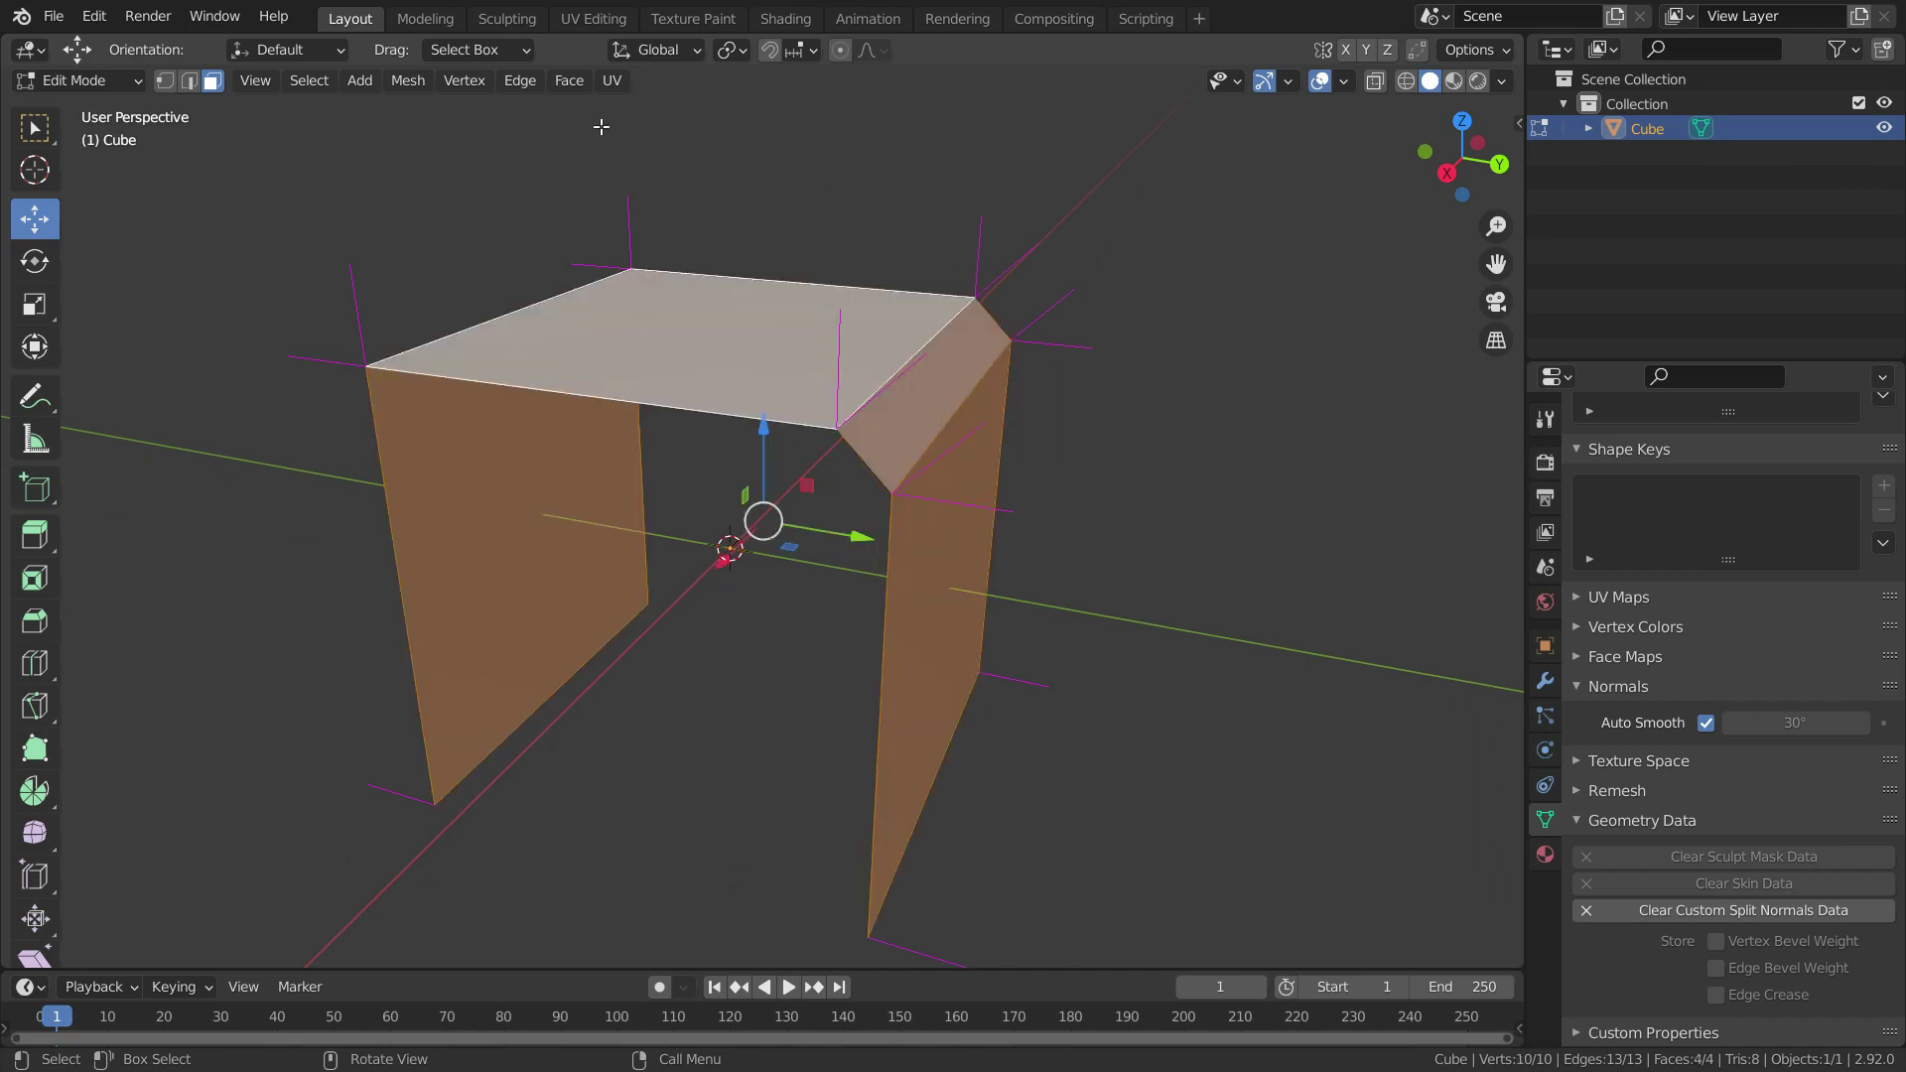
click(570, 82)
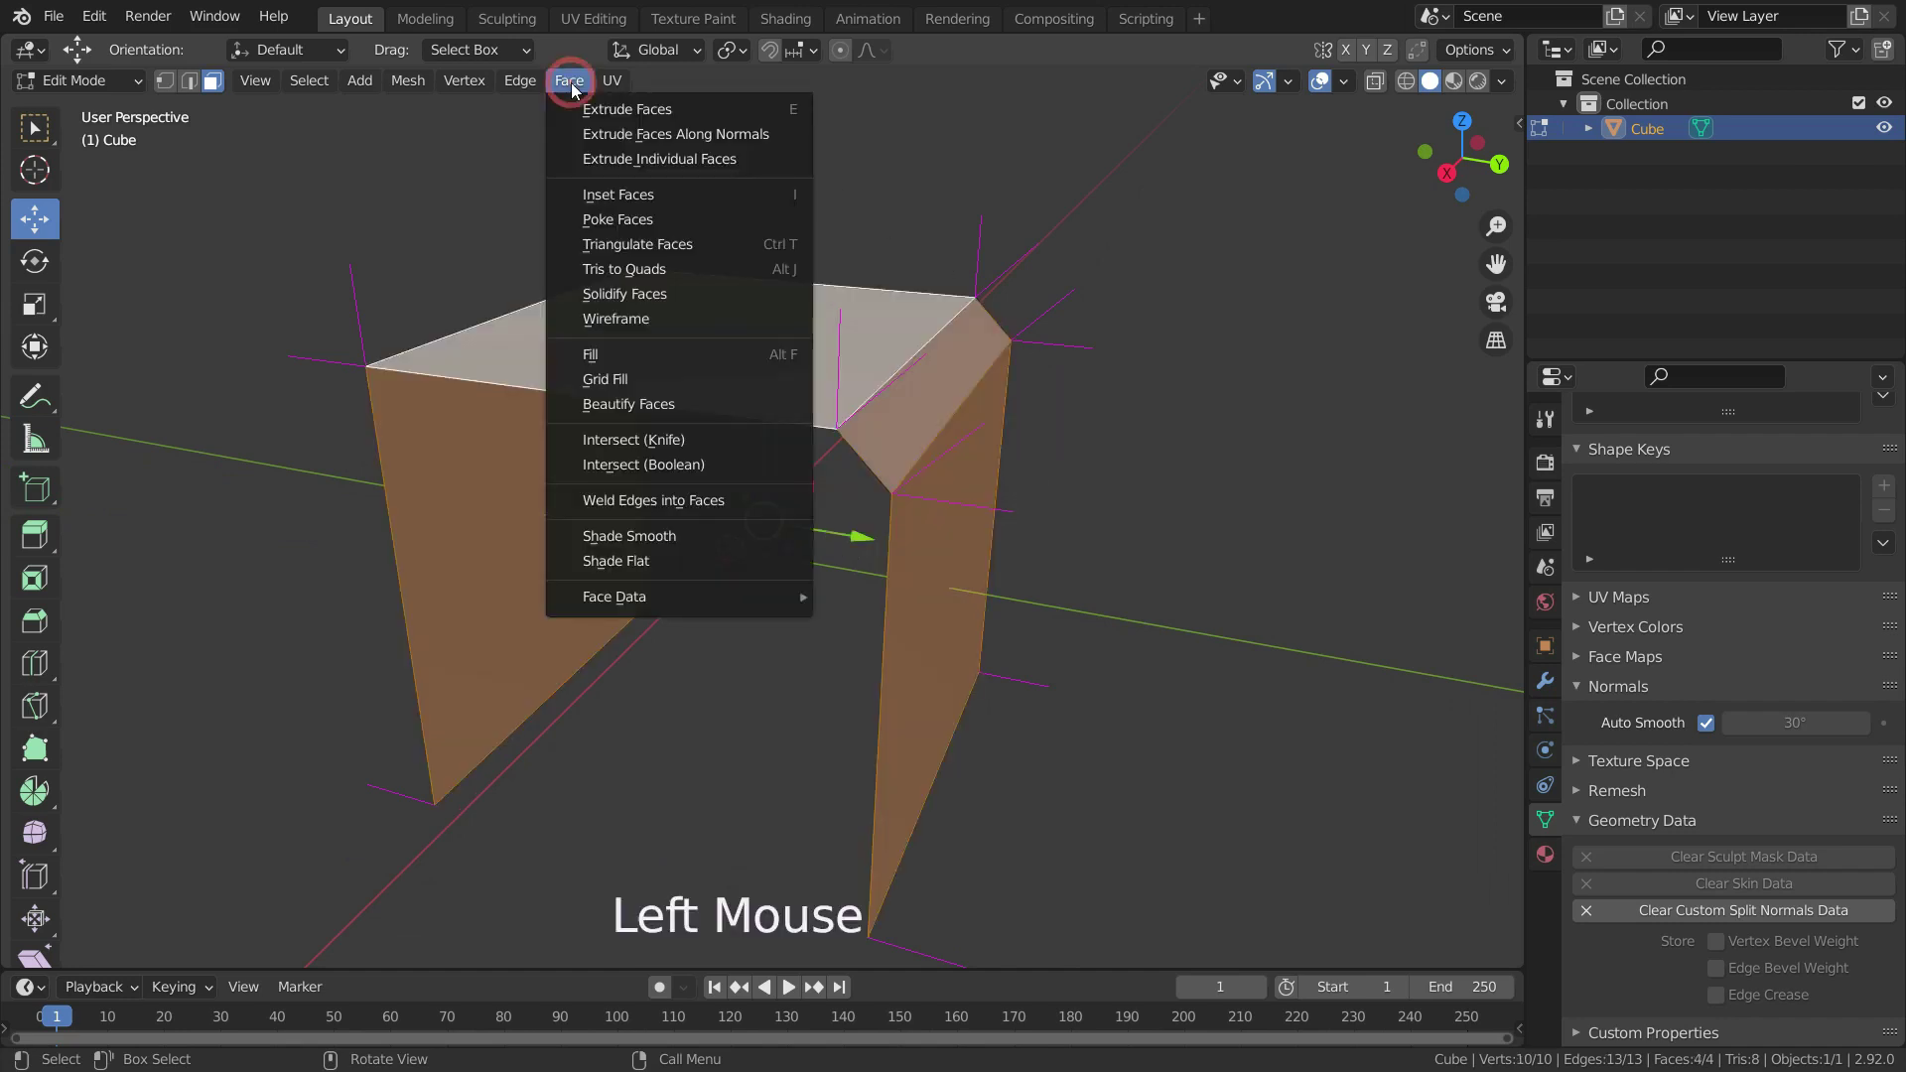
click(662, 533)
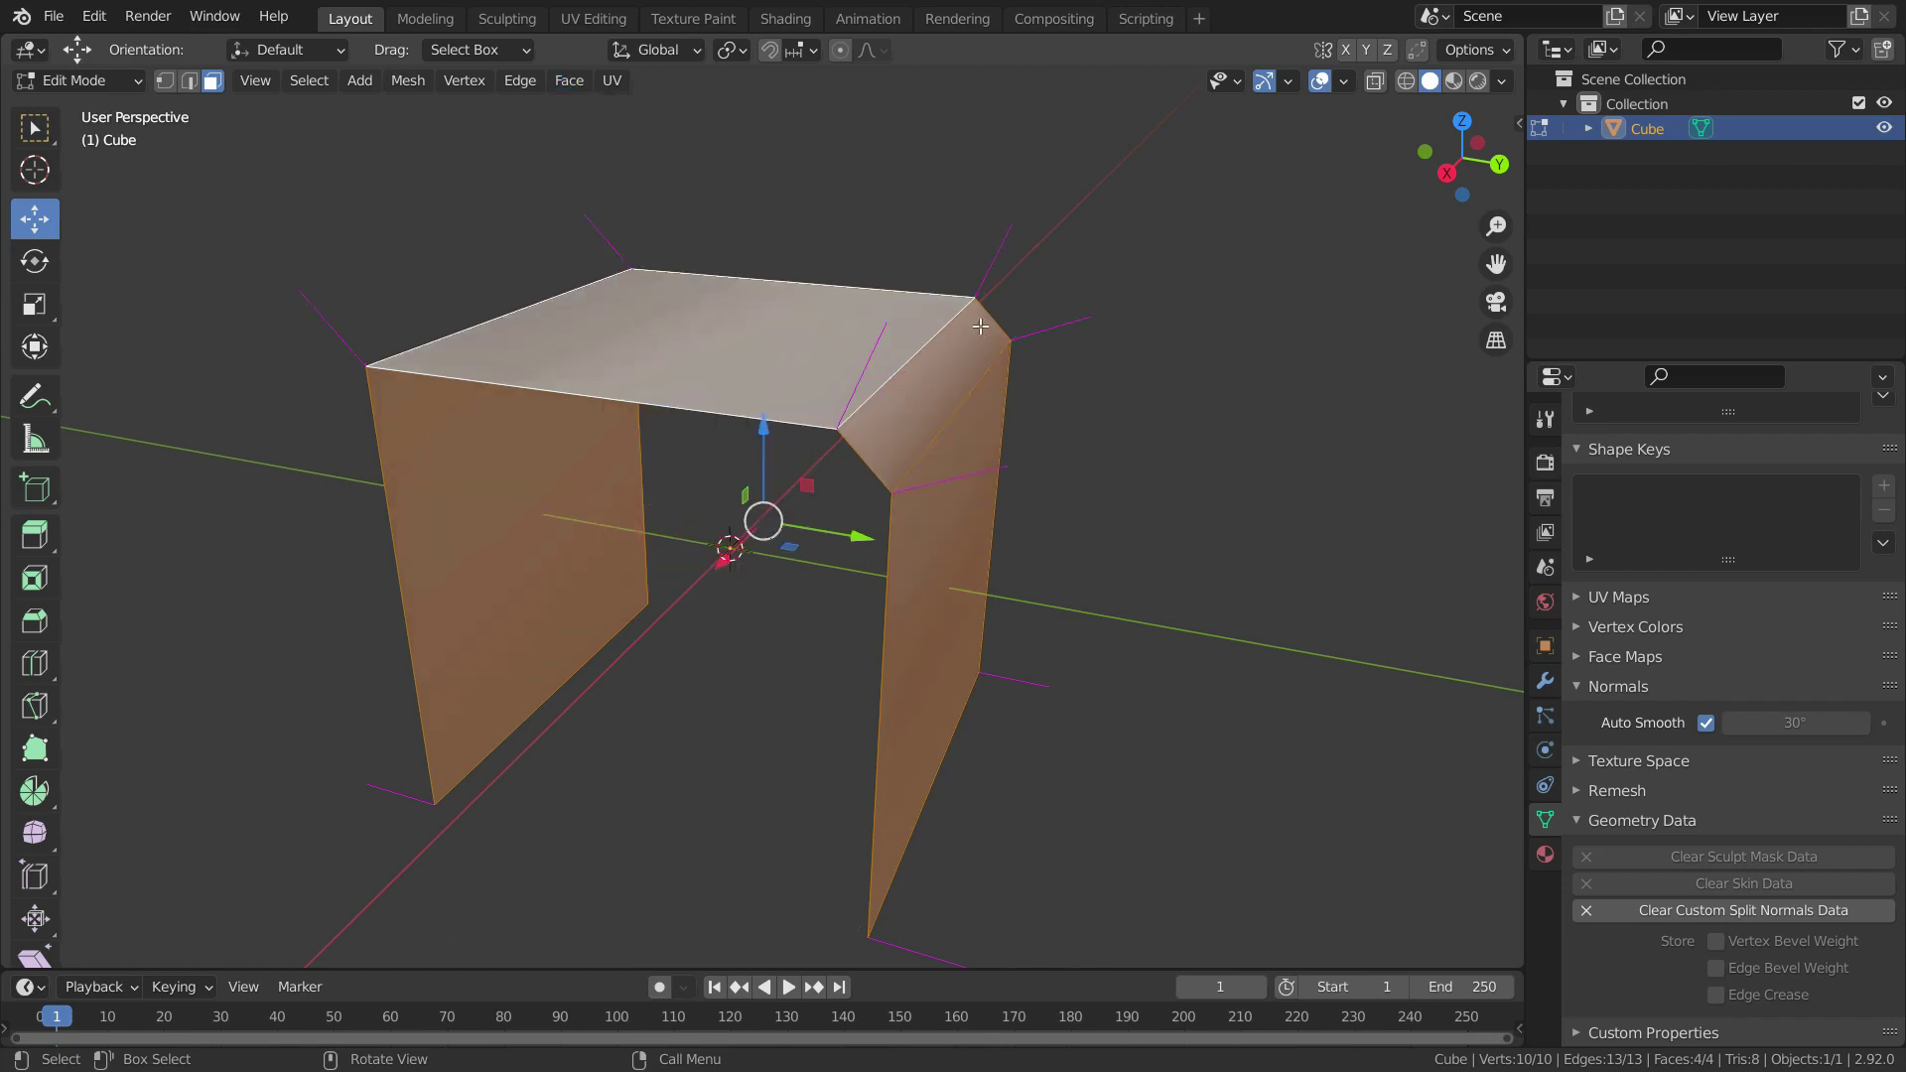
middle_drag(1021, 623, 1066, 579)
key(KP_3)
middle_drag(953, 519, 751, 573)
scroll(750, 572, down, 1)
click(1171, 549)
scroll(974, 646, up, 1)
scroll(968, 640, down, 2)
middle_drag(968, 640, 893, 596)
scroll(914, 650, up, 3)
scroll(897, 681, down, 2)
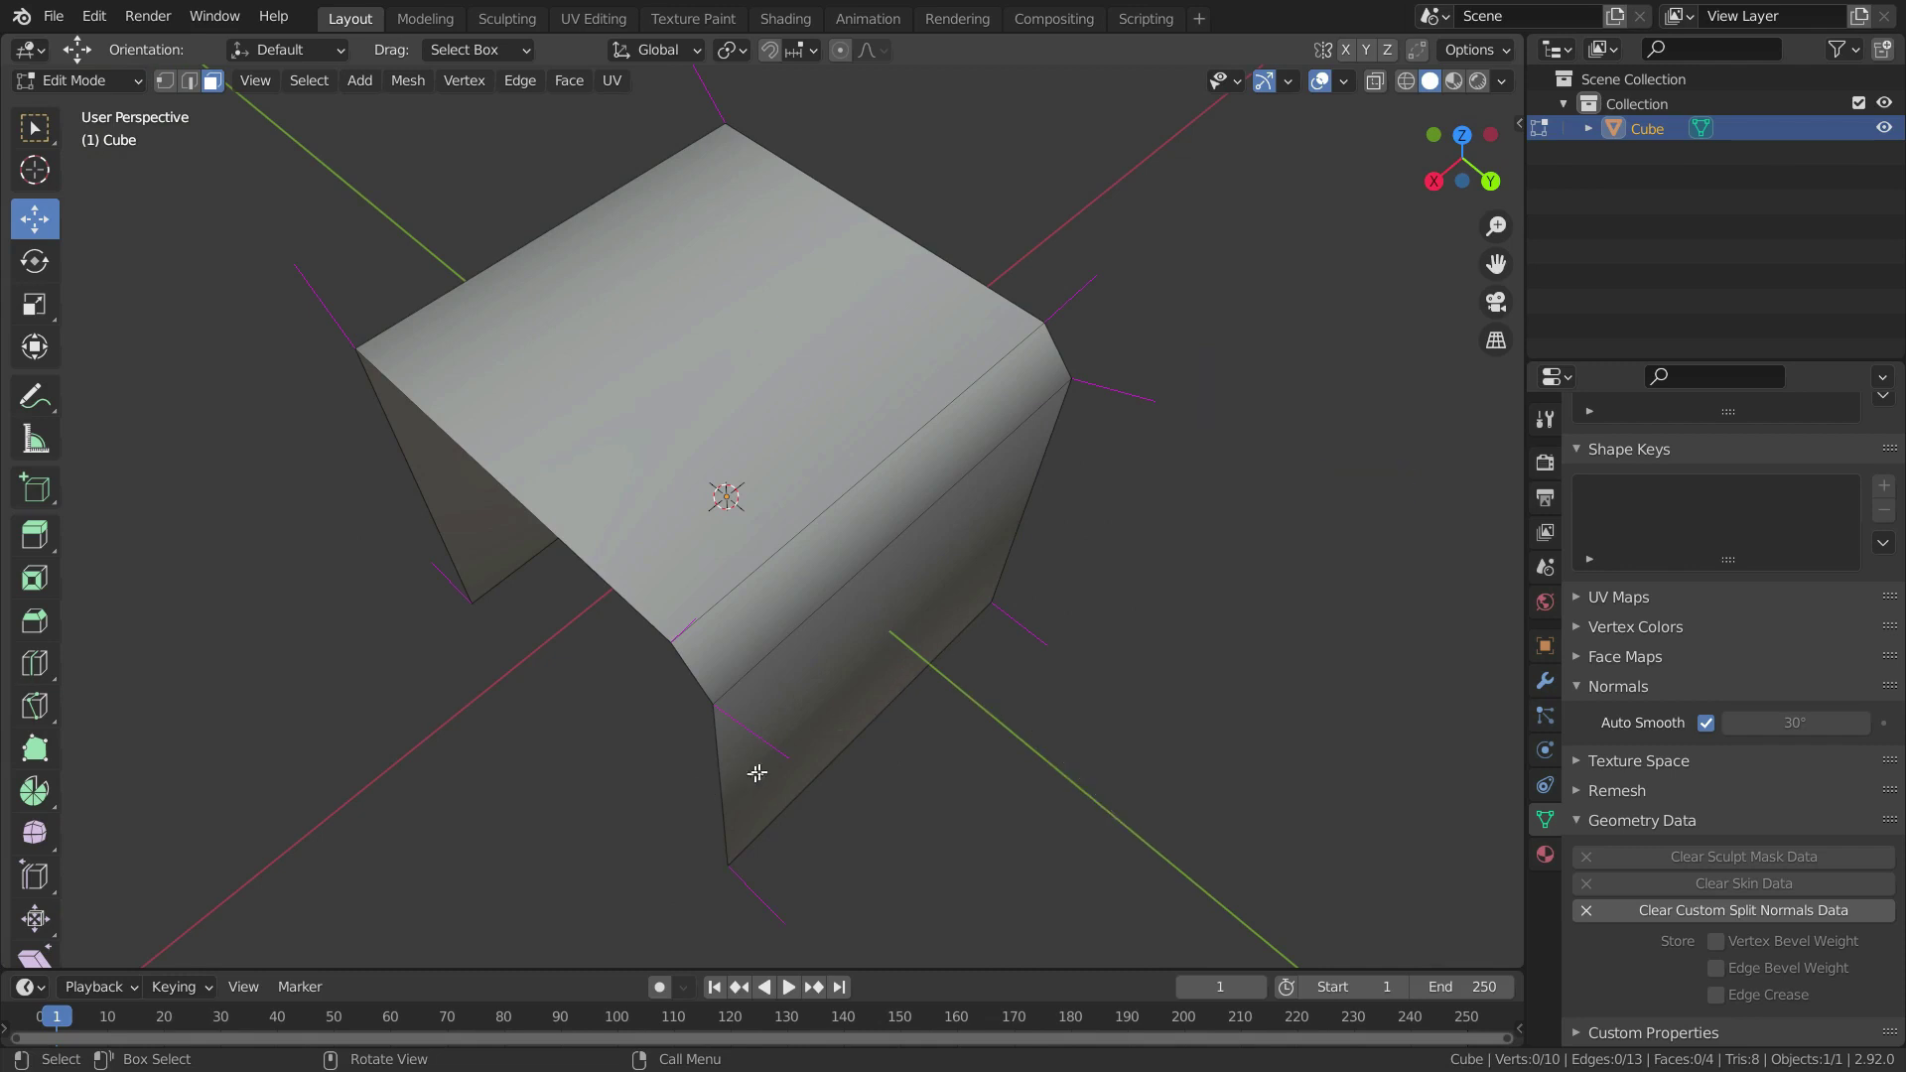
middle_drag(776, 775, 951, 656)
key(KP_3)
scroll(873, 466, down, 4)
scroll(840, 655, up, 2)
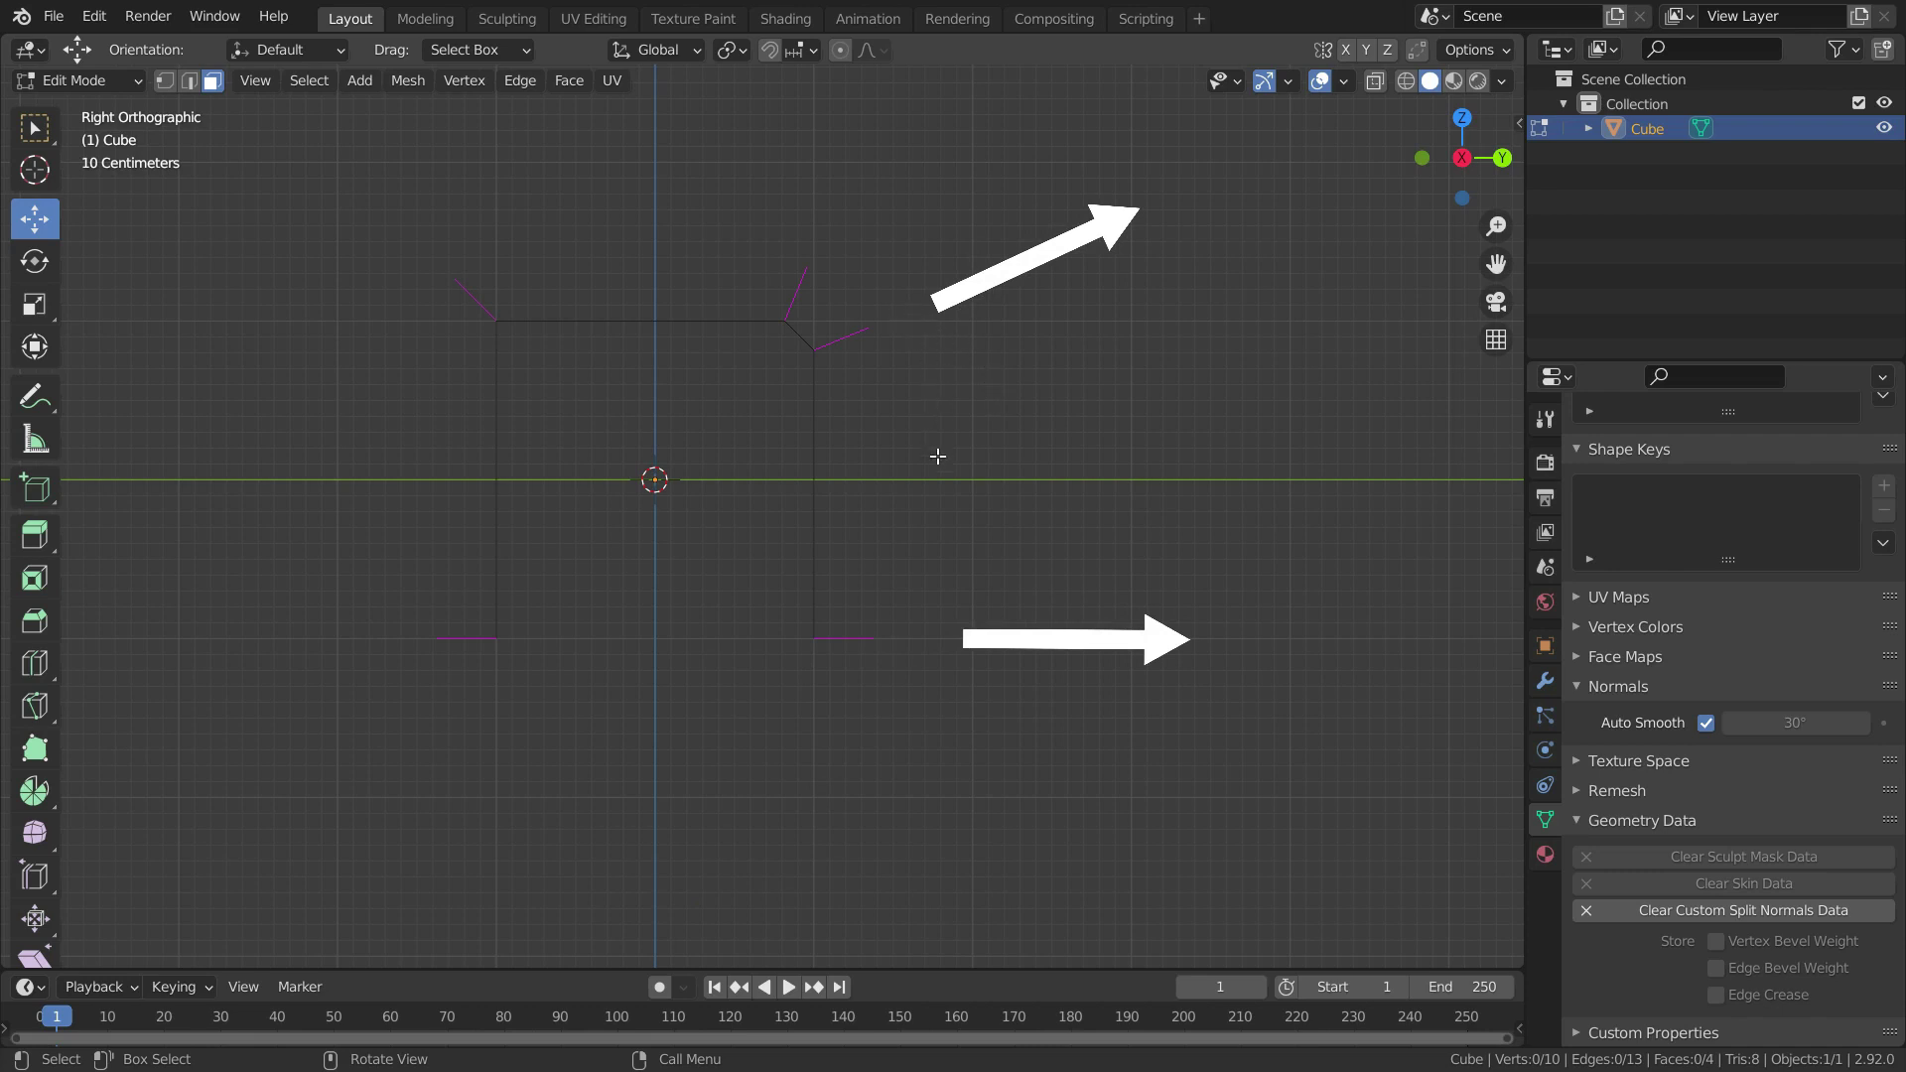
scroll(845, 576, up, 2)
middle_drag(867, 532, 795, 634)
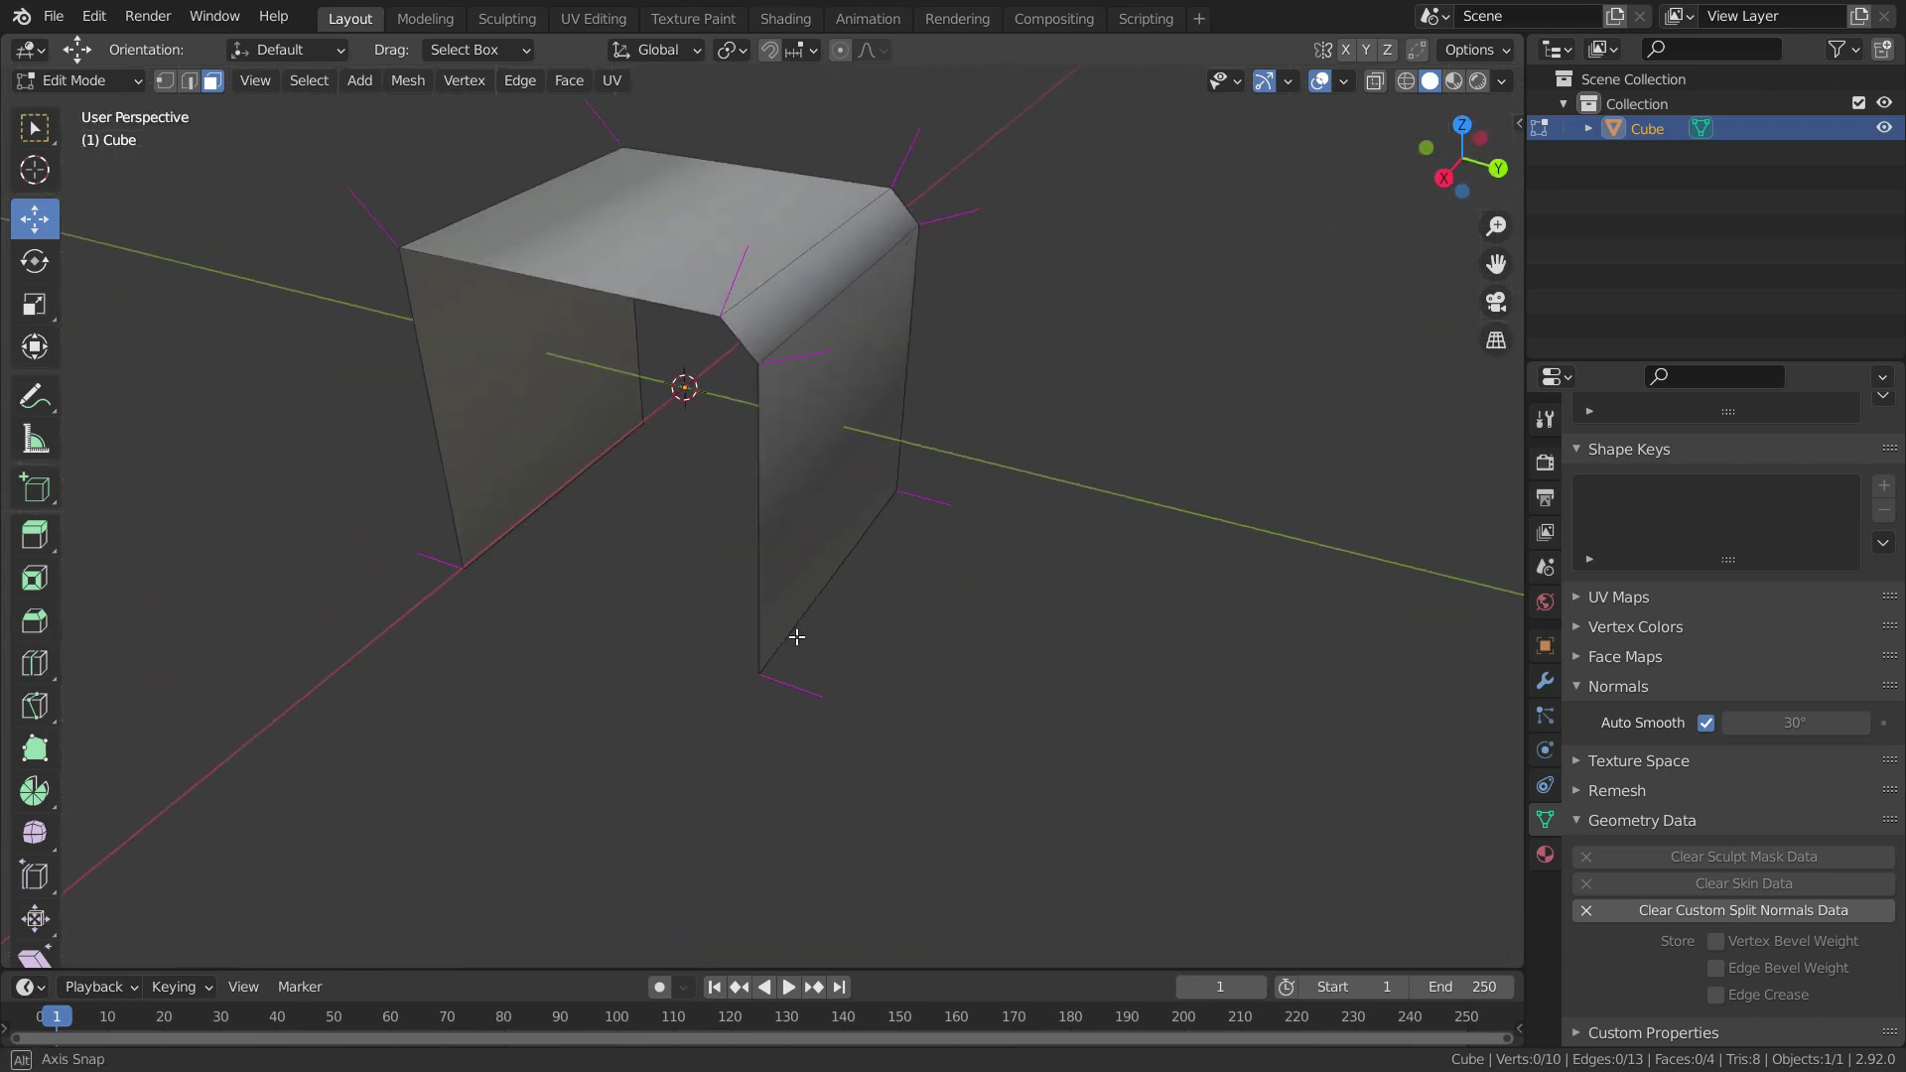
scroll(837, 480, up, 2)
mouse_move(843, 507)
middle_down()
mouse_move(854, 533)
mouse_move(782, 527)
mouse_move(828, 502)
middle_up()
scroll(817, 466, down, 3)
scroll(842, 549, up, 2)
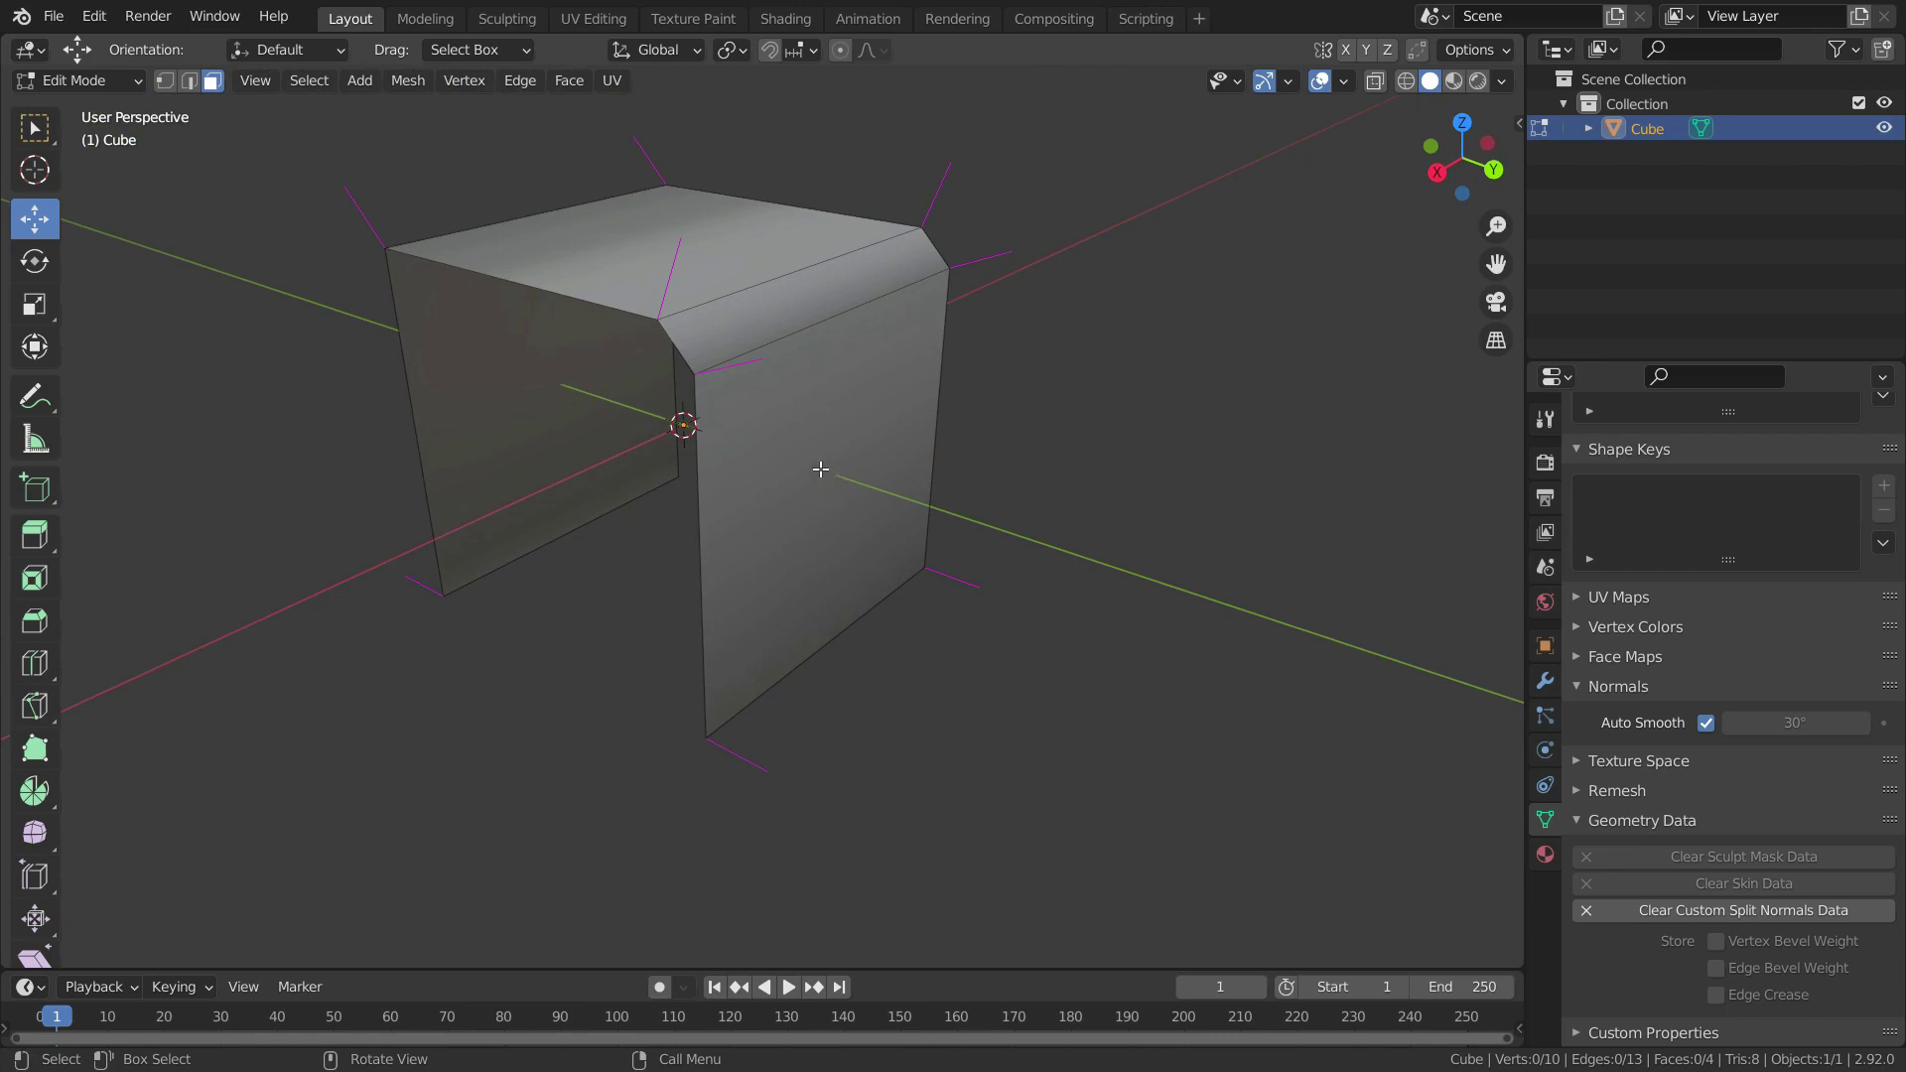
Set the right side face's custom normals from its face with Alt+N > Set from Faces
click(821, 473)
scroll(1098, 469, up, 1)
key(alt+n)
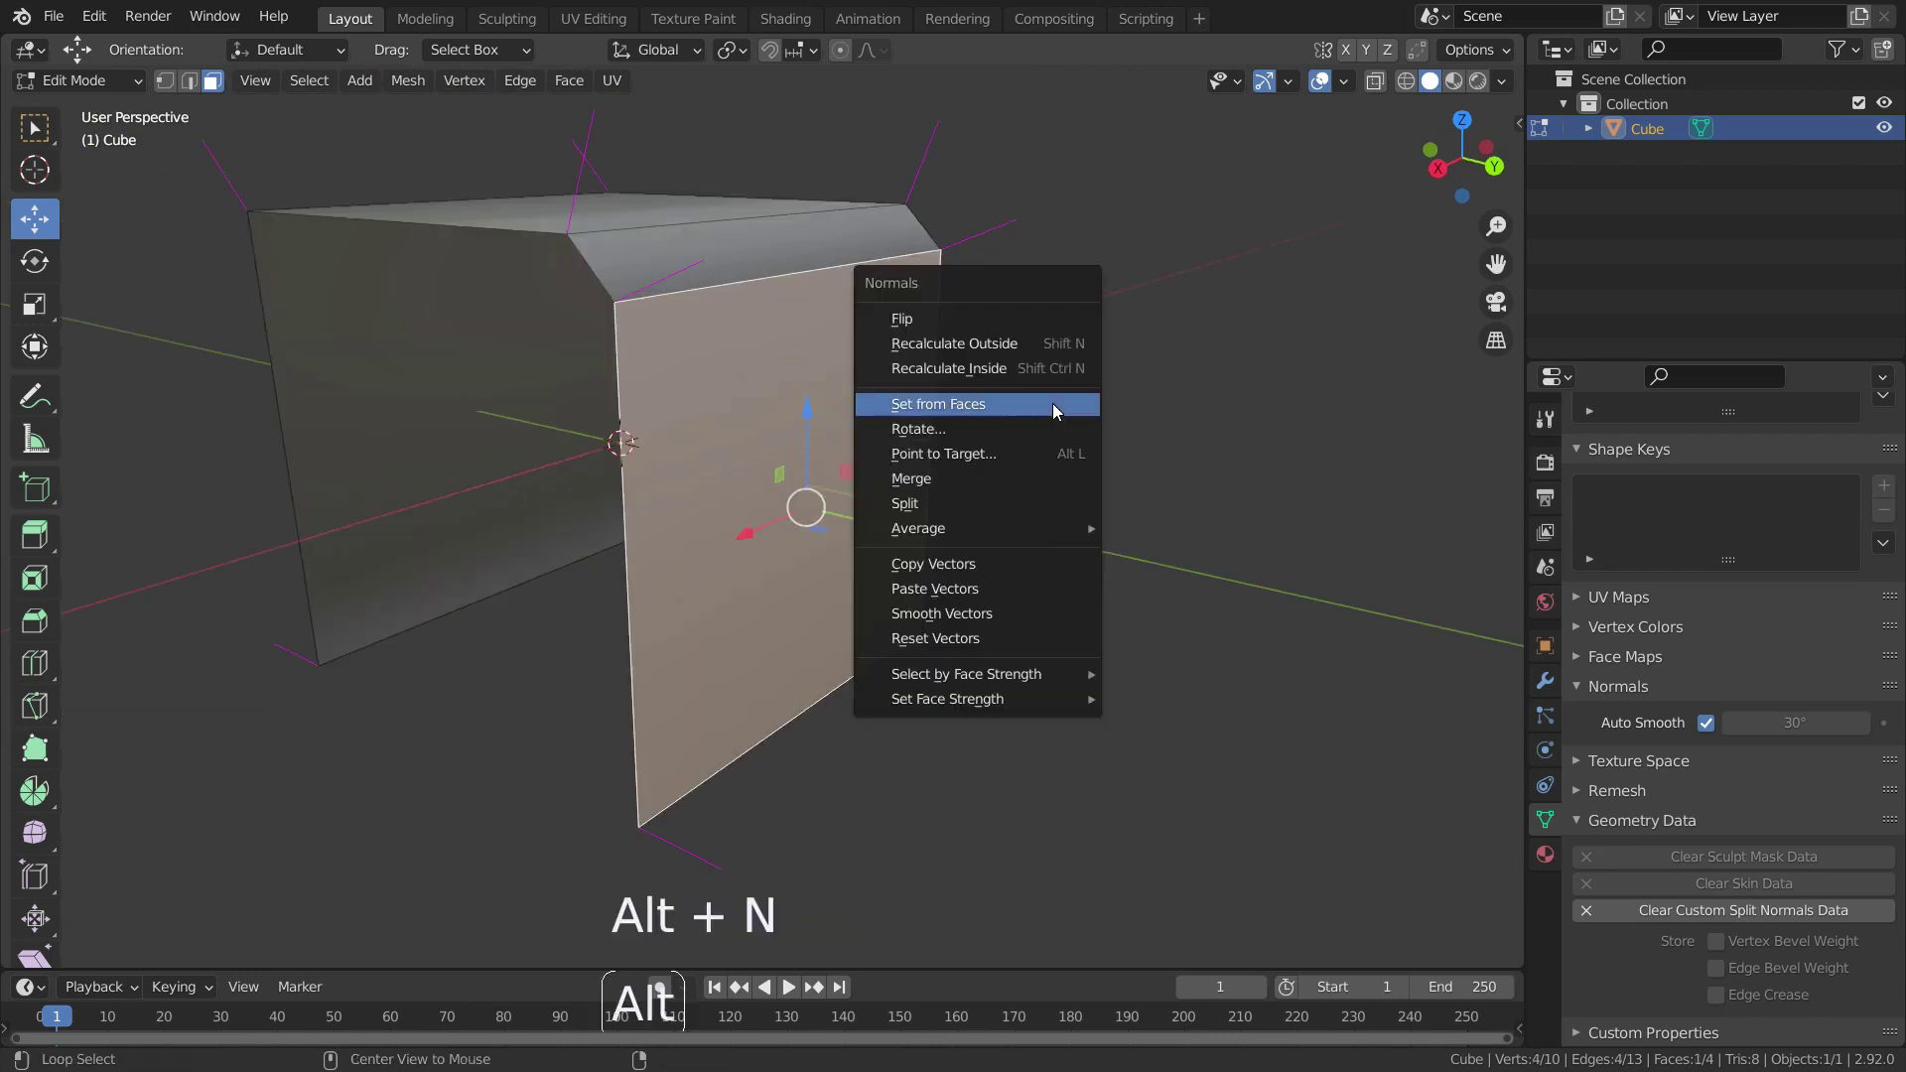
click(1055, 411)
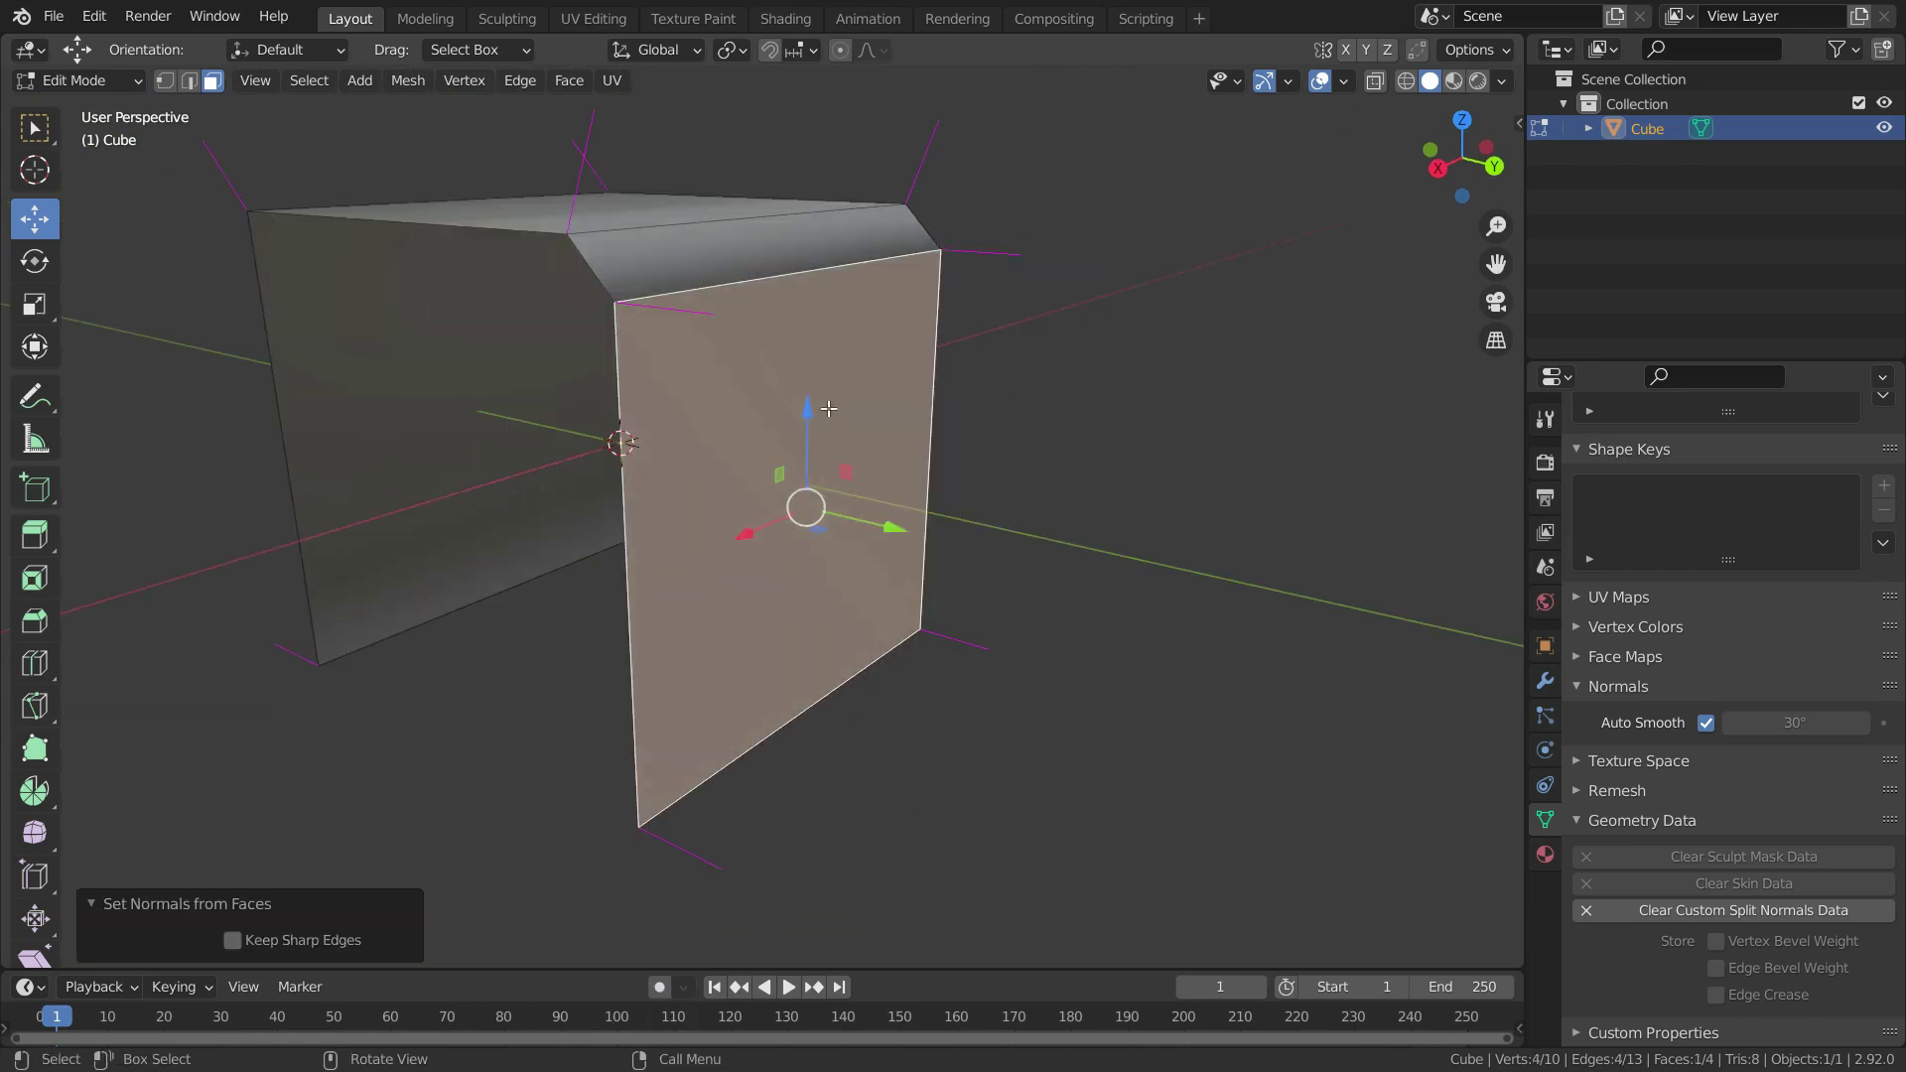
click(1026, 463)
mouse_move(767, 587)
middle_down()
mouse_move(812, 524)
mouse_move(800, 472)
mouse_move(656, 573)
mouse_move(480, 565)
mouse_move(413, 536)
mouse_move(765, 573)
middle_up()
click(795, 540)
click(1025, 570)
Set the top face's custom normals from its face with Alt+N > Set from Faces
middle_drag(1025, 569, 853, 754)
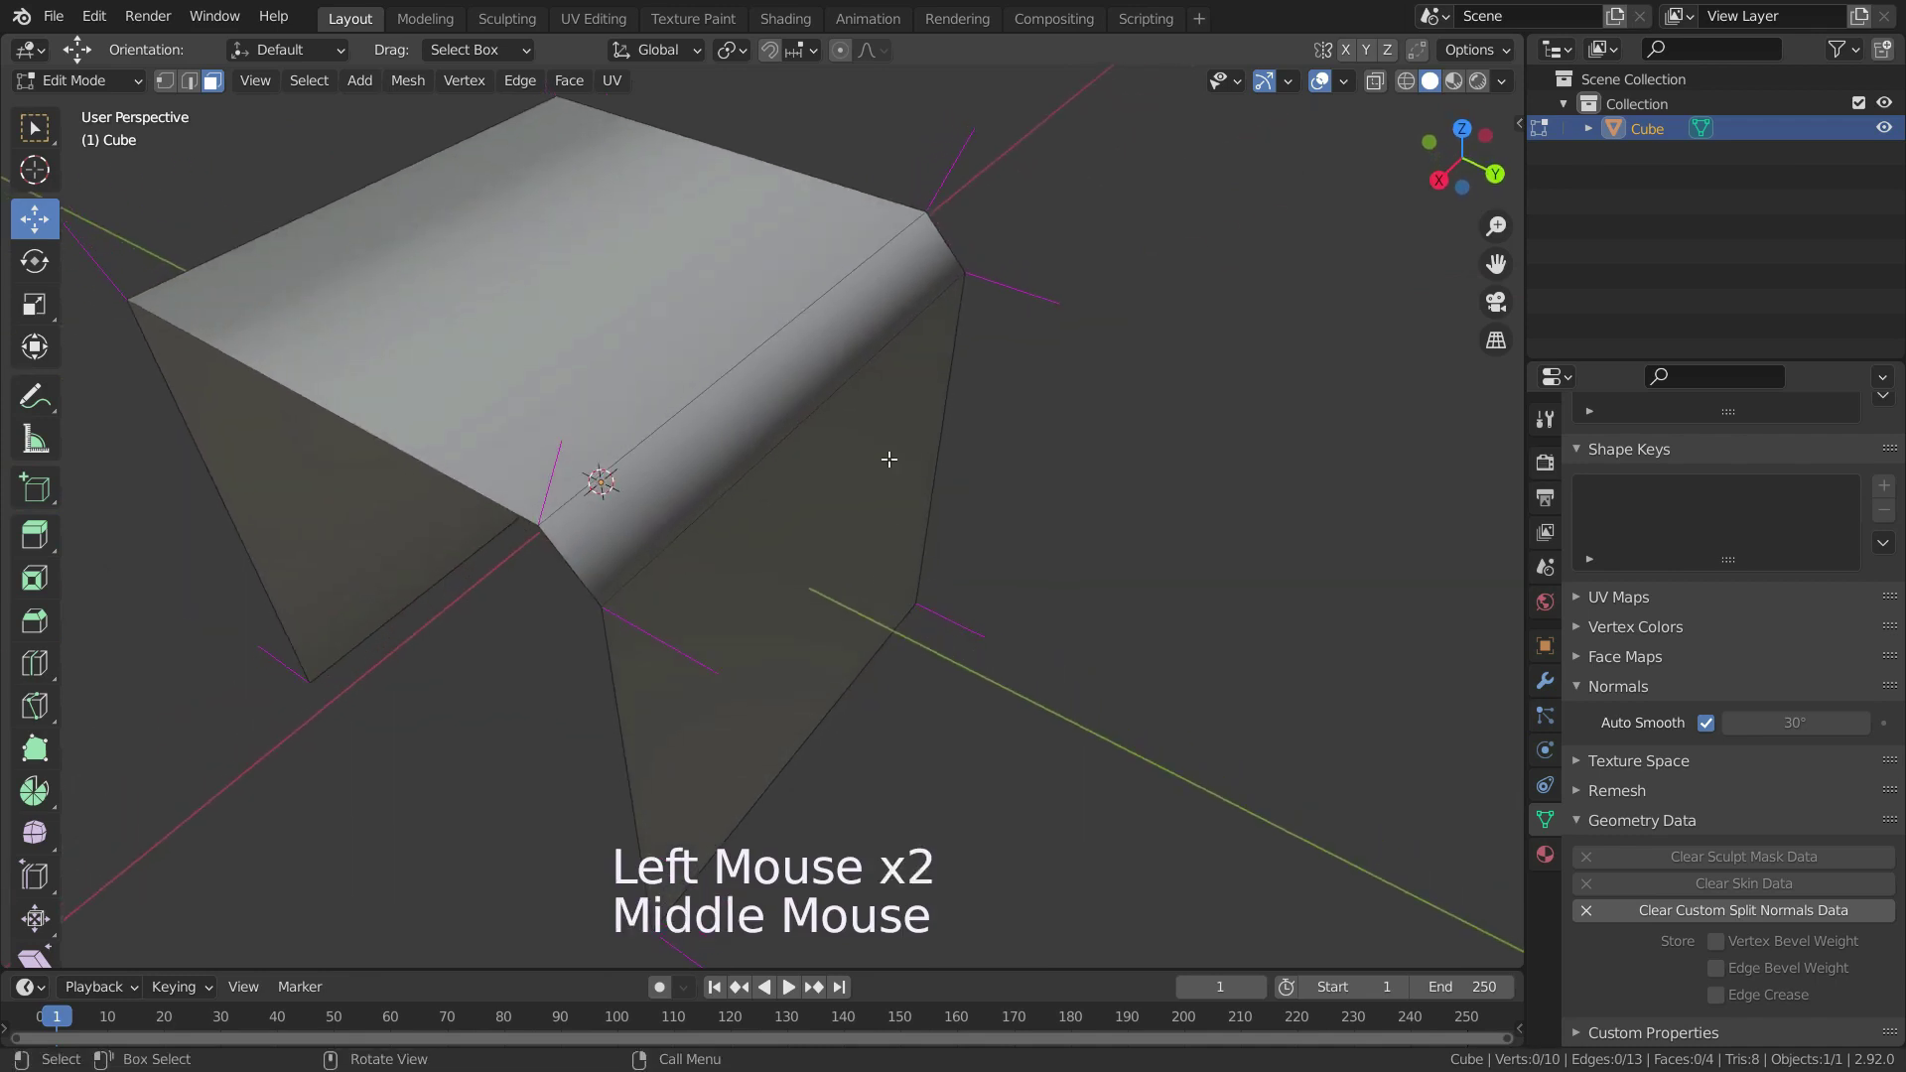
scroll(855, 595, down, 3)
scroll(863, 583, up, 2)
middle_drag(864, 582, 957, 493)
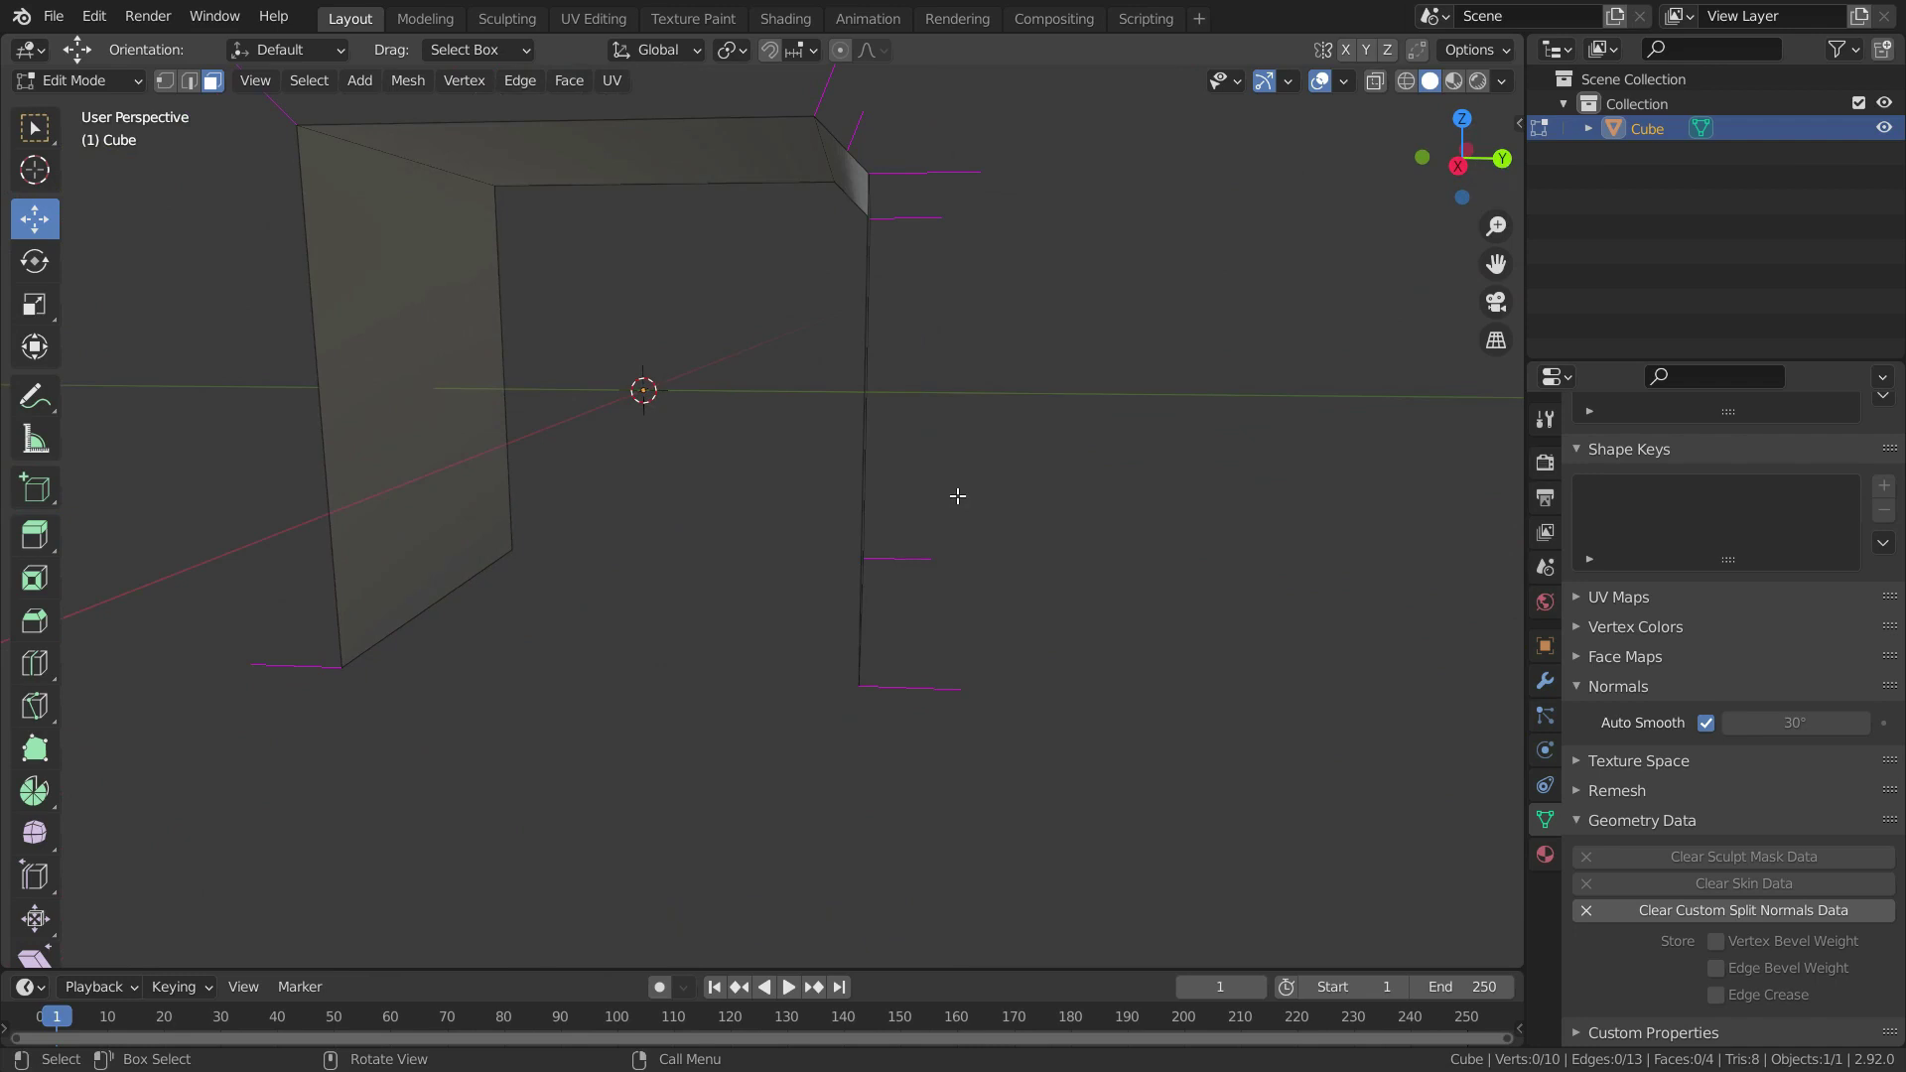
key(KP_3)
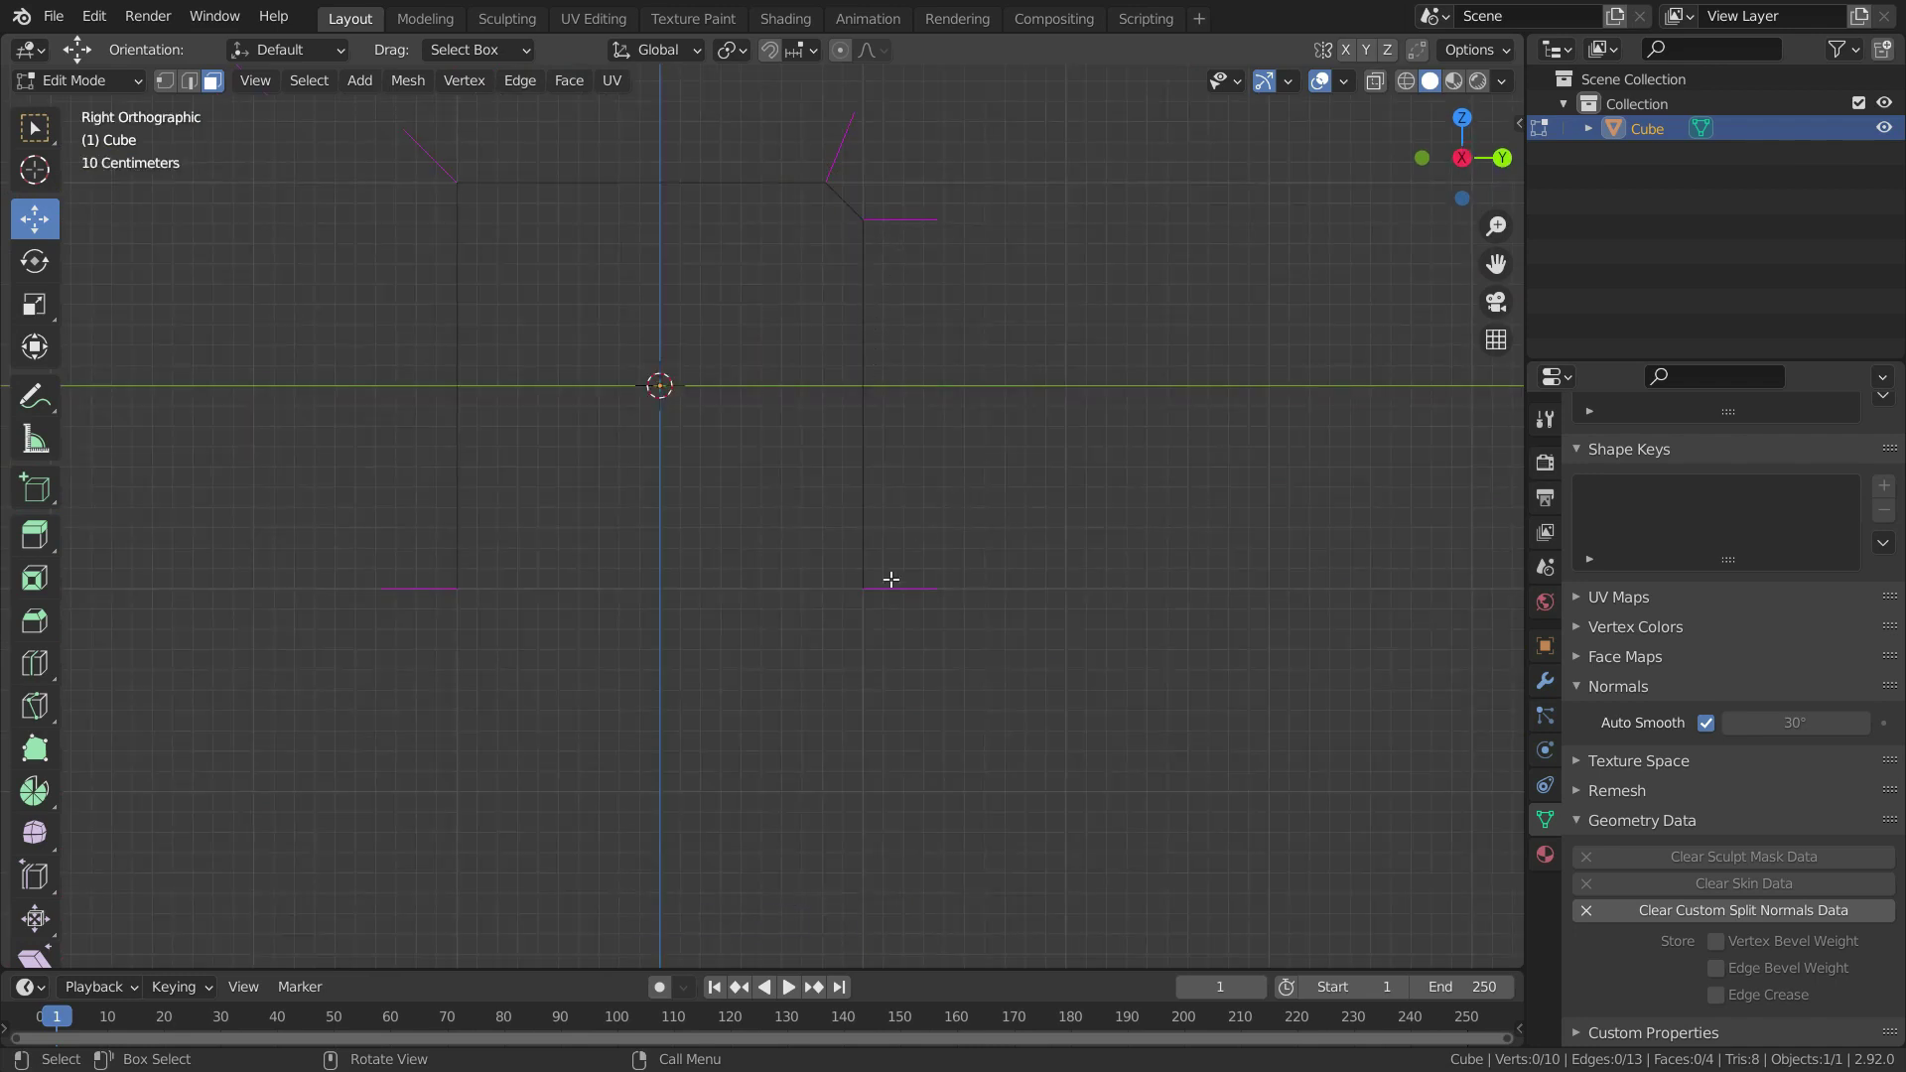
middle_drag(936, 370, 872, 467)
click(794, 516)
mouse_move(794, 516)
middle_down()
mouse_move(718, 553)
mouse_move(1046, 374)
mouse_move(571, 524)
middle_up()
scroll(1045, 374, up, 1)
key(alt+n)
click(1044, 375)
Deselect the top face and review the shading from the right and perspective views
key(KP_3)
scroll(630, 434, down, 3)
click(629, 434)
scroll(629, 433, up, 1)
middle_drag(629, 434, 870, 523)
scroll(617, 511, up, 1)
scroll(869, 523, down, 2)
scroll(869, 523, up, 1)
In Object Mode, duplicate the box and move the copy 2.7755 m along X
key(Tab)
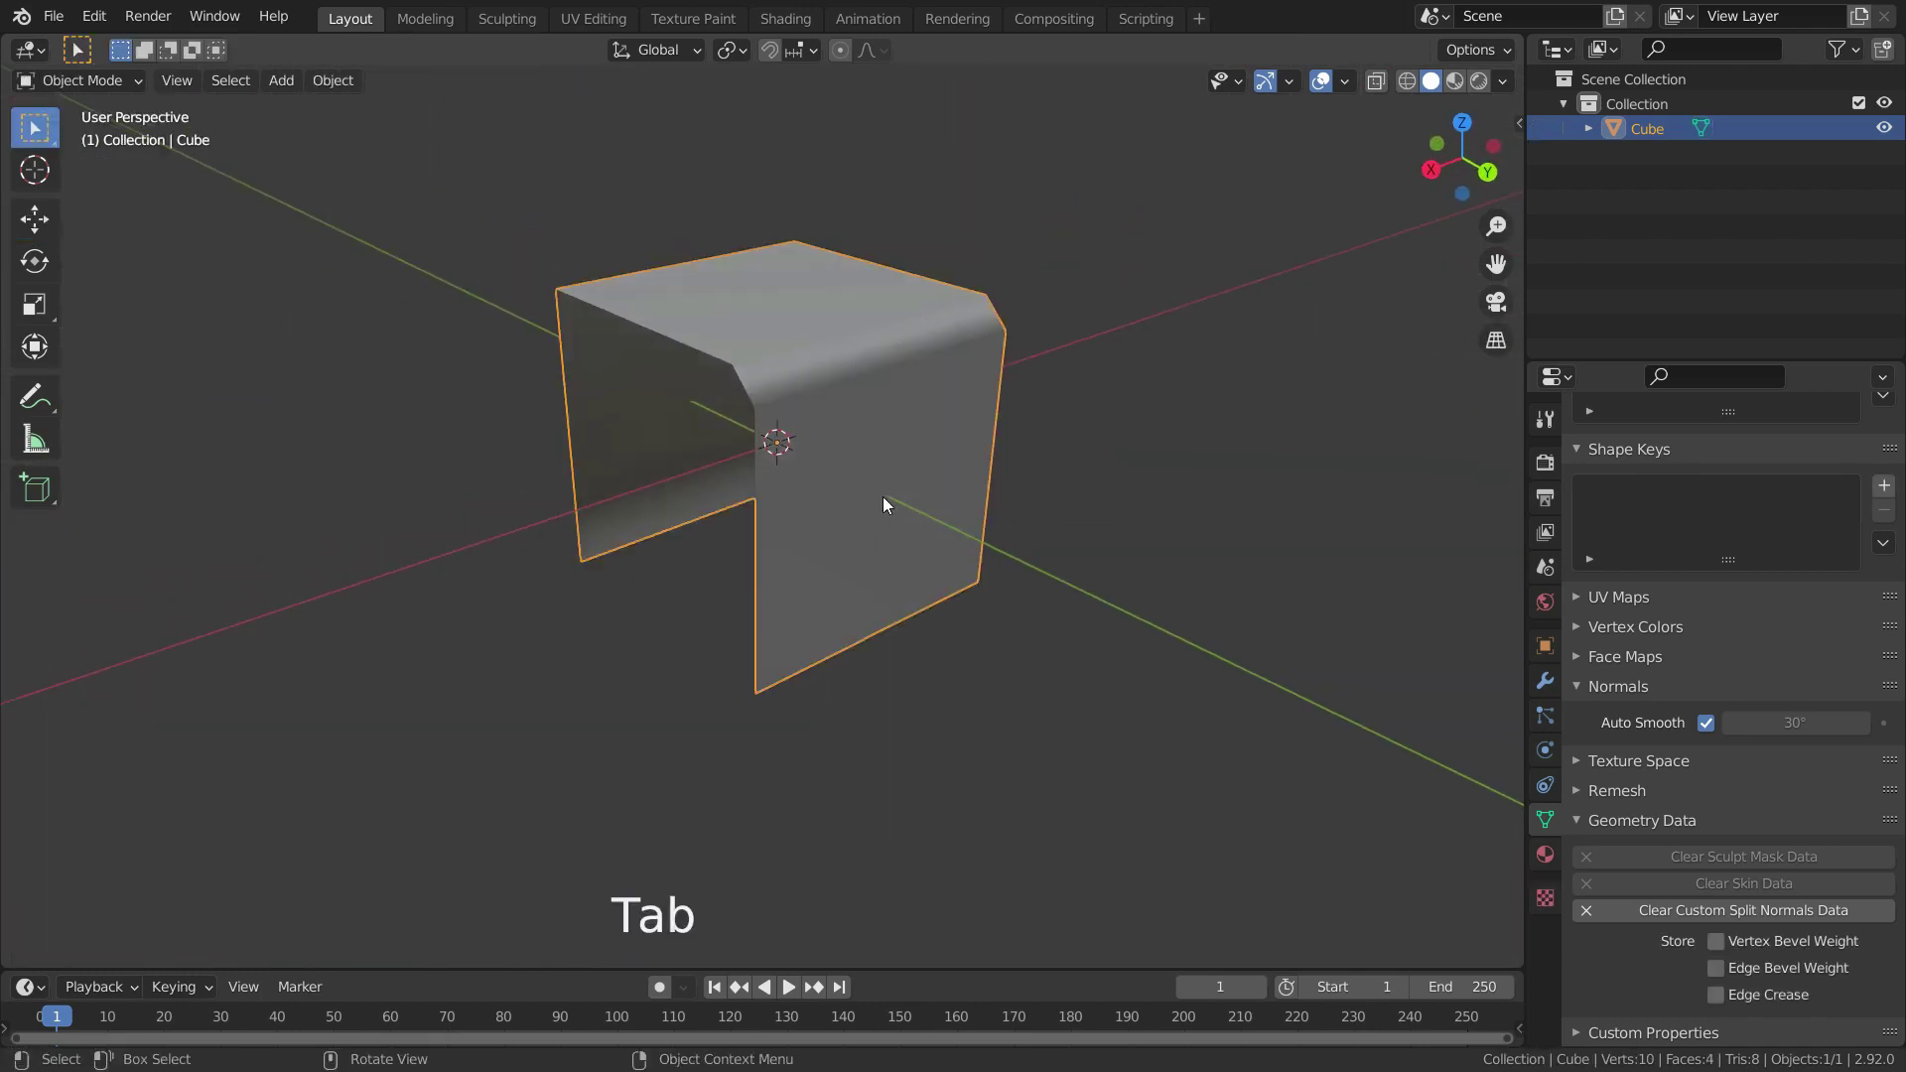
key(shift+d)
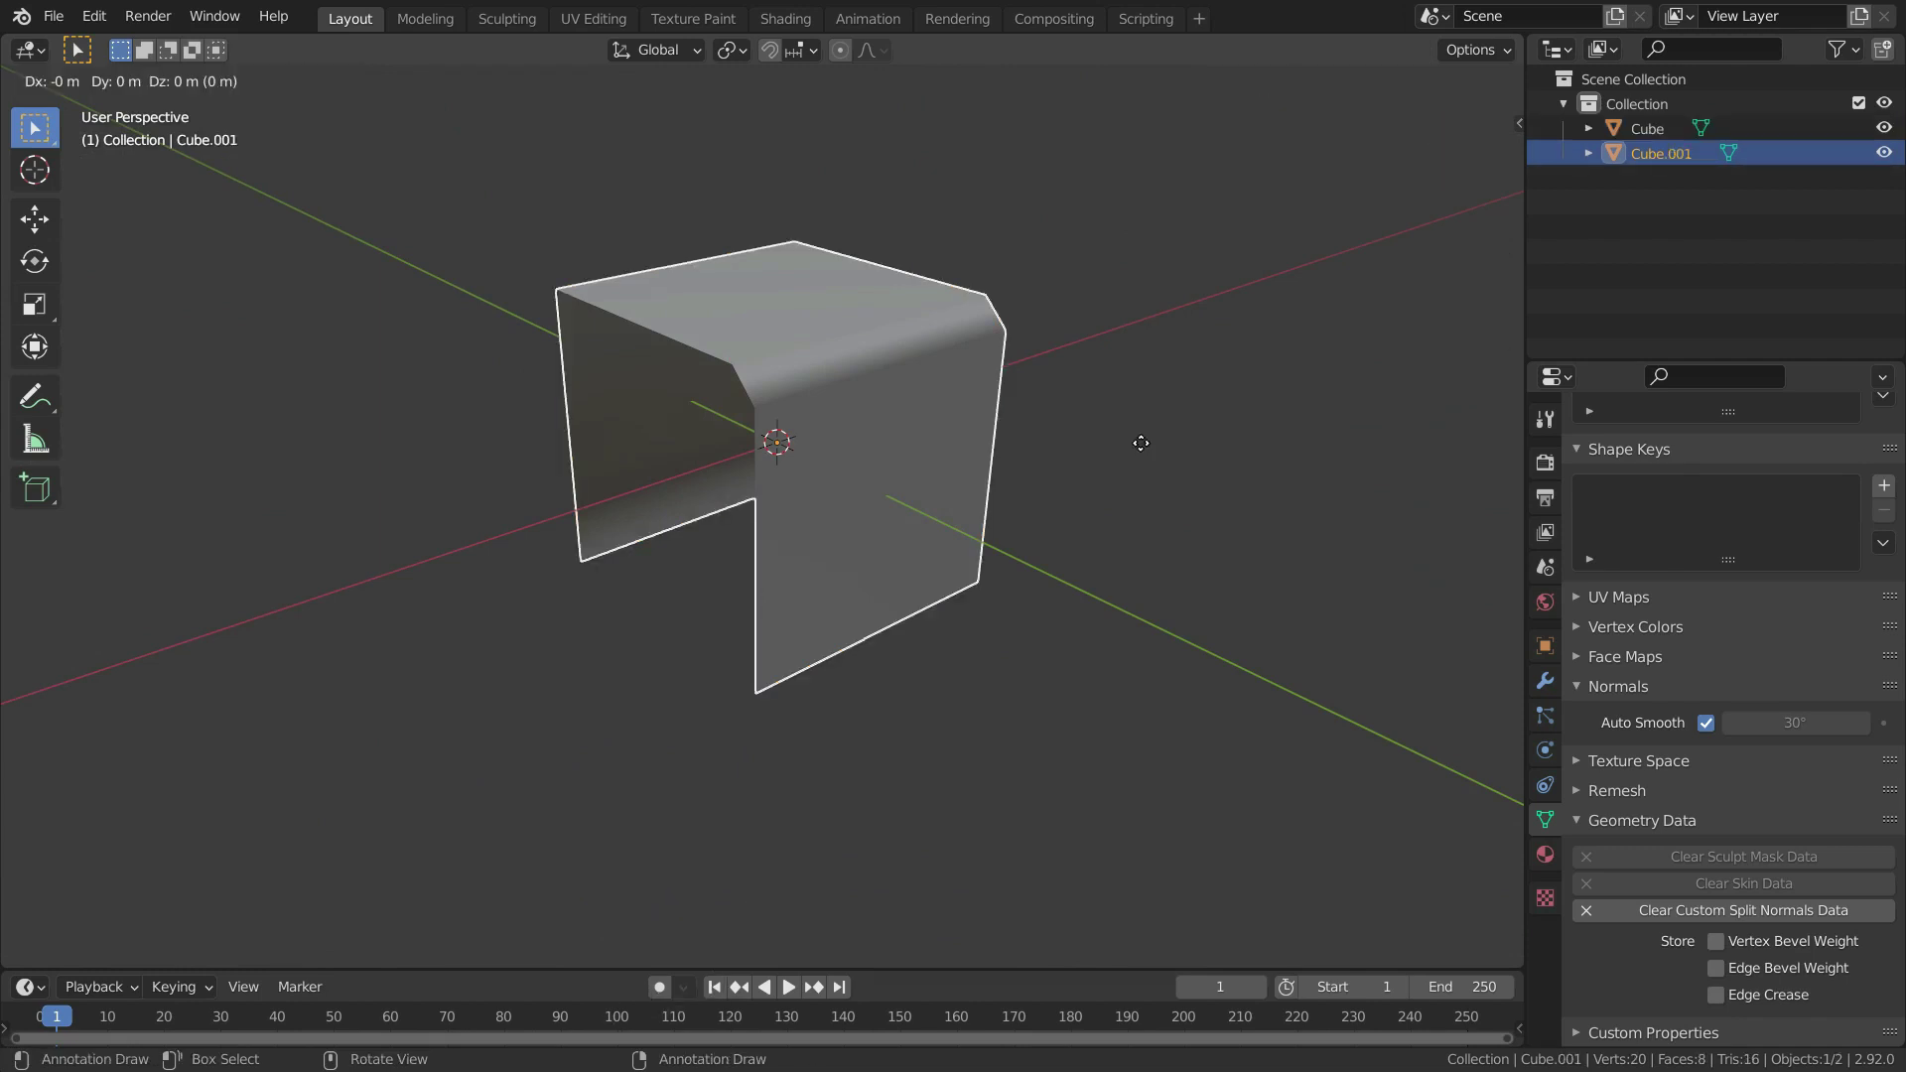
right_click(1141, 443)
key(g)
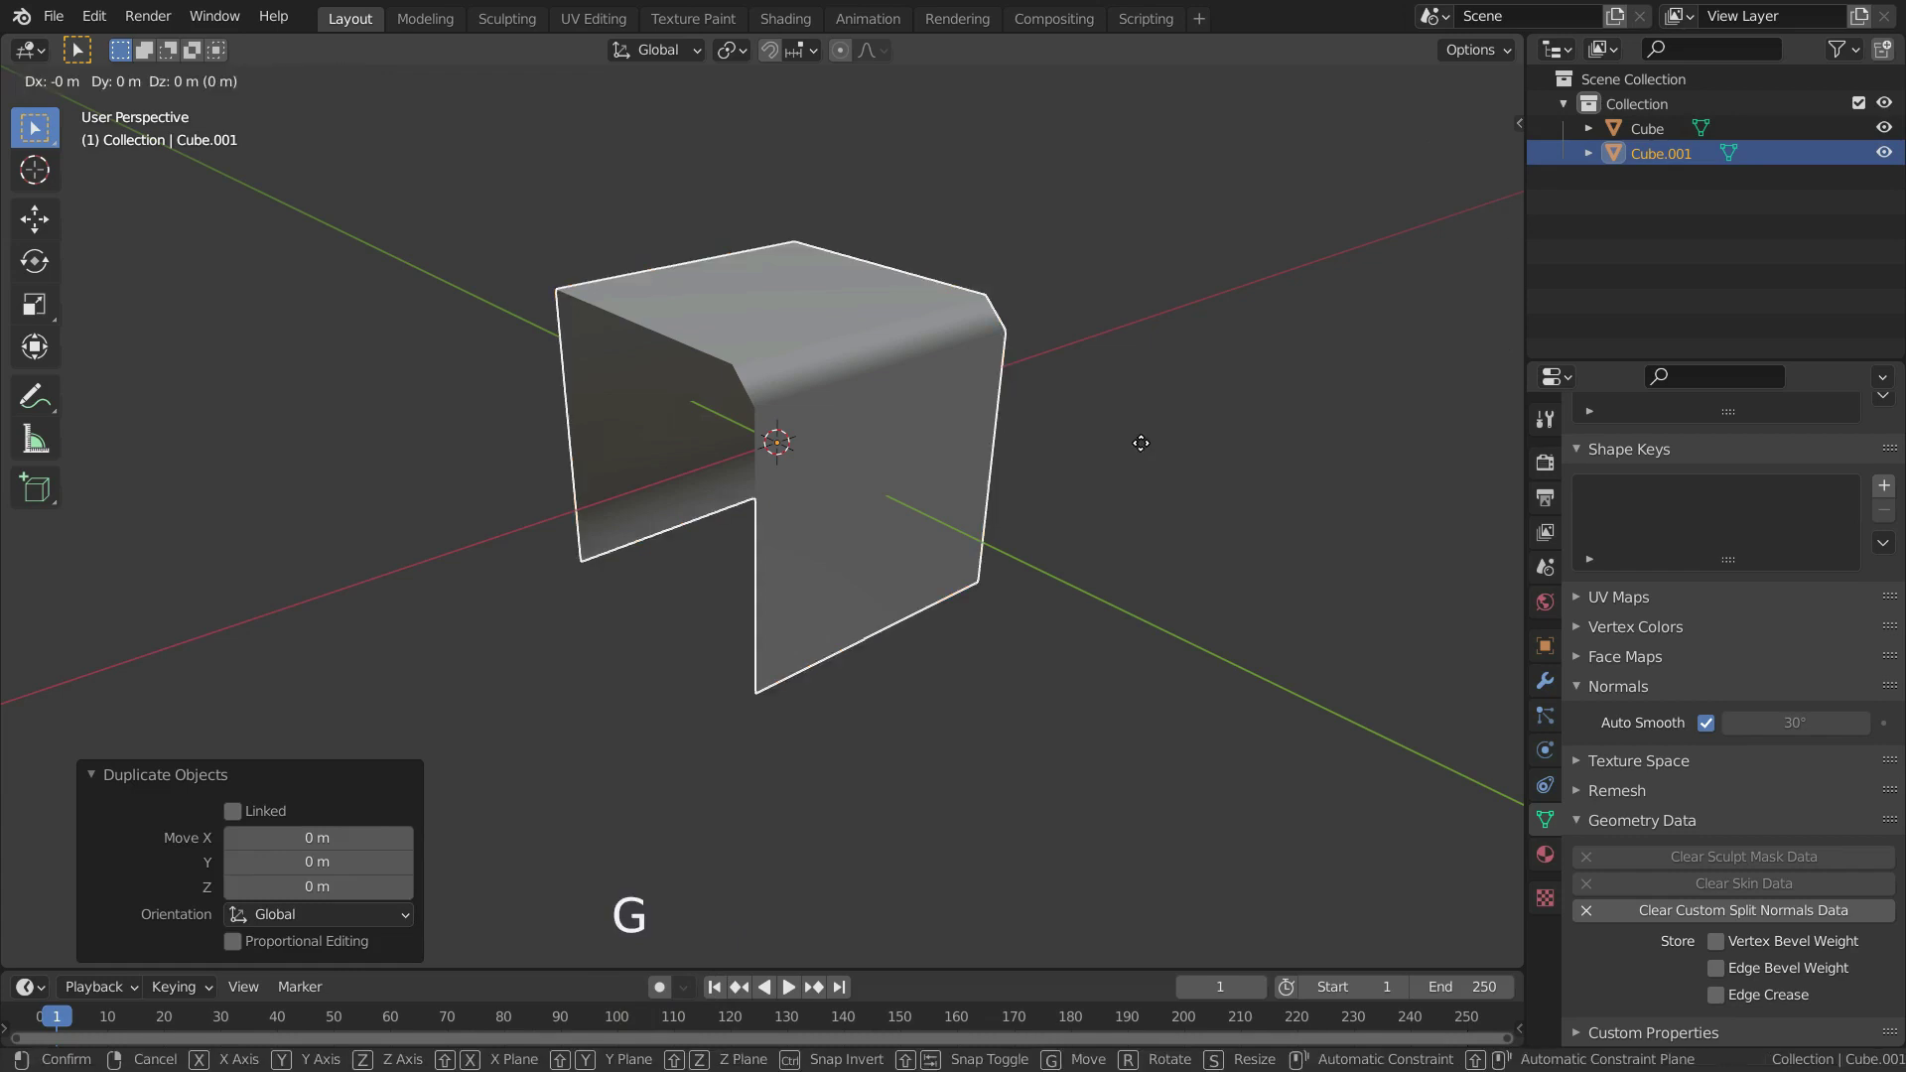
click(744, 615)
scroll(927, 544, down, 4)
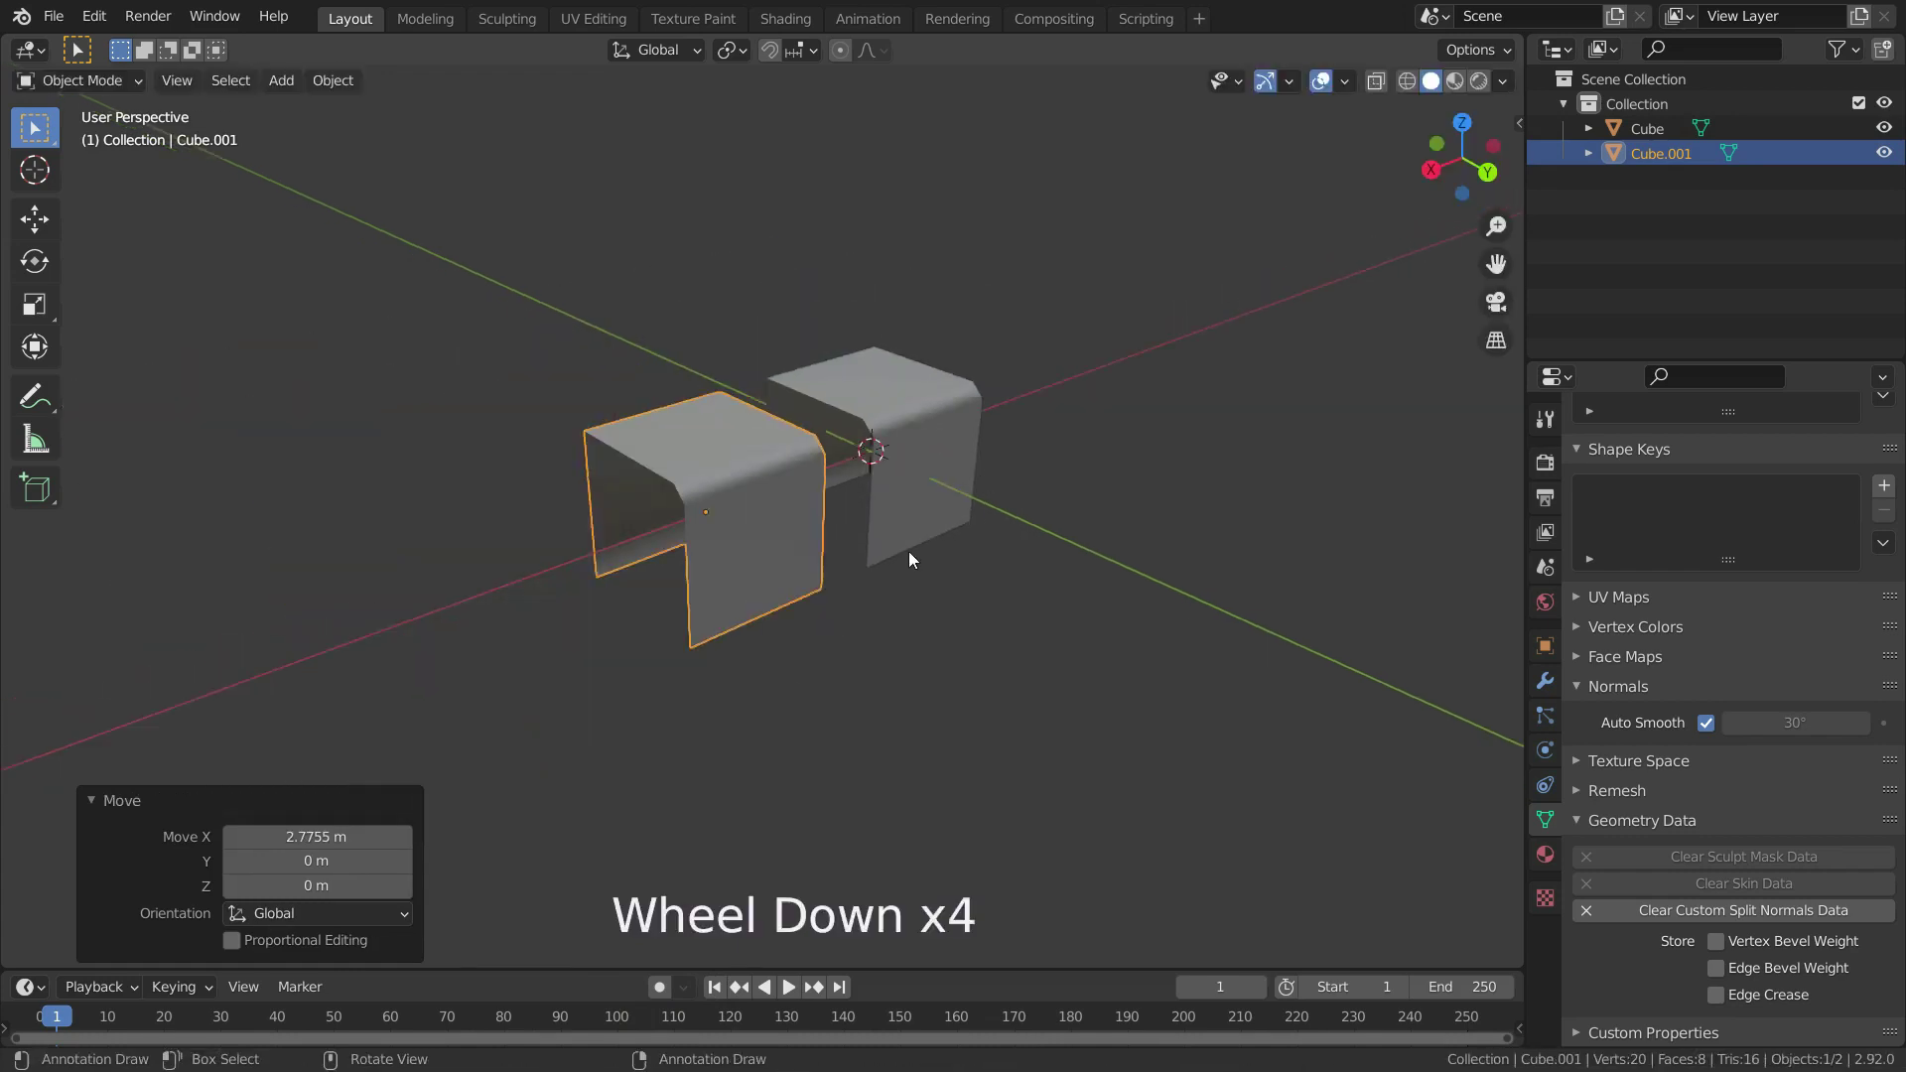
scroll(889, 558, up, 2)
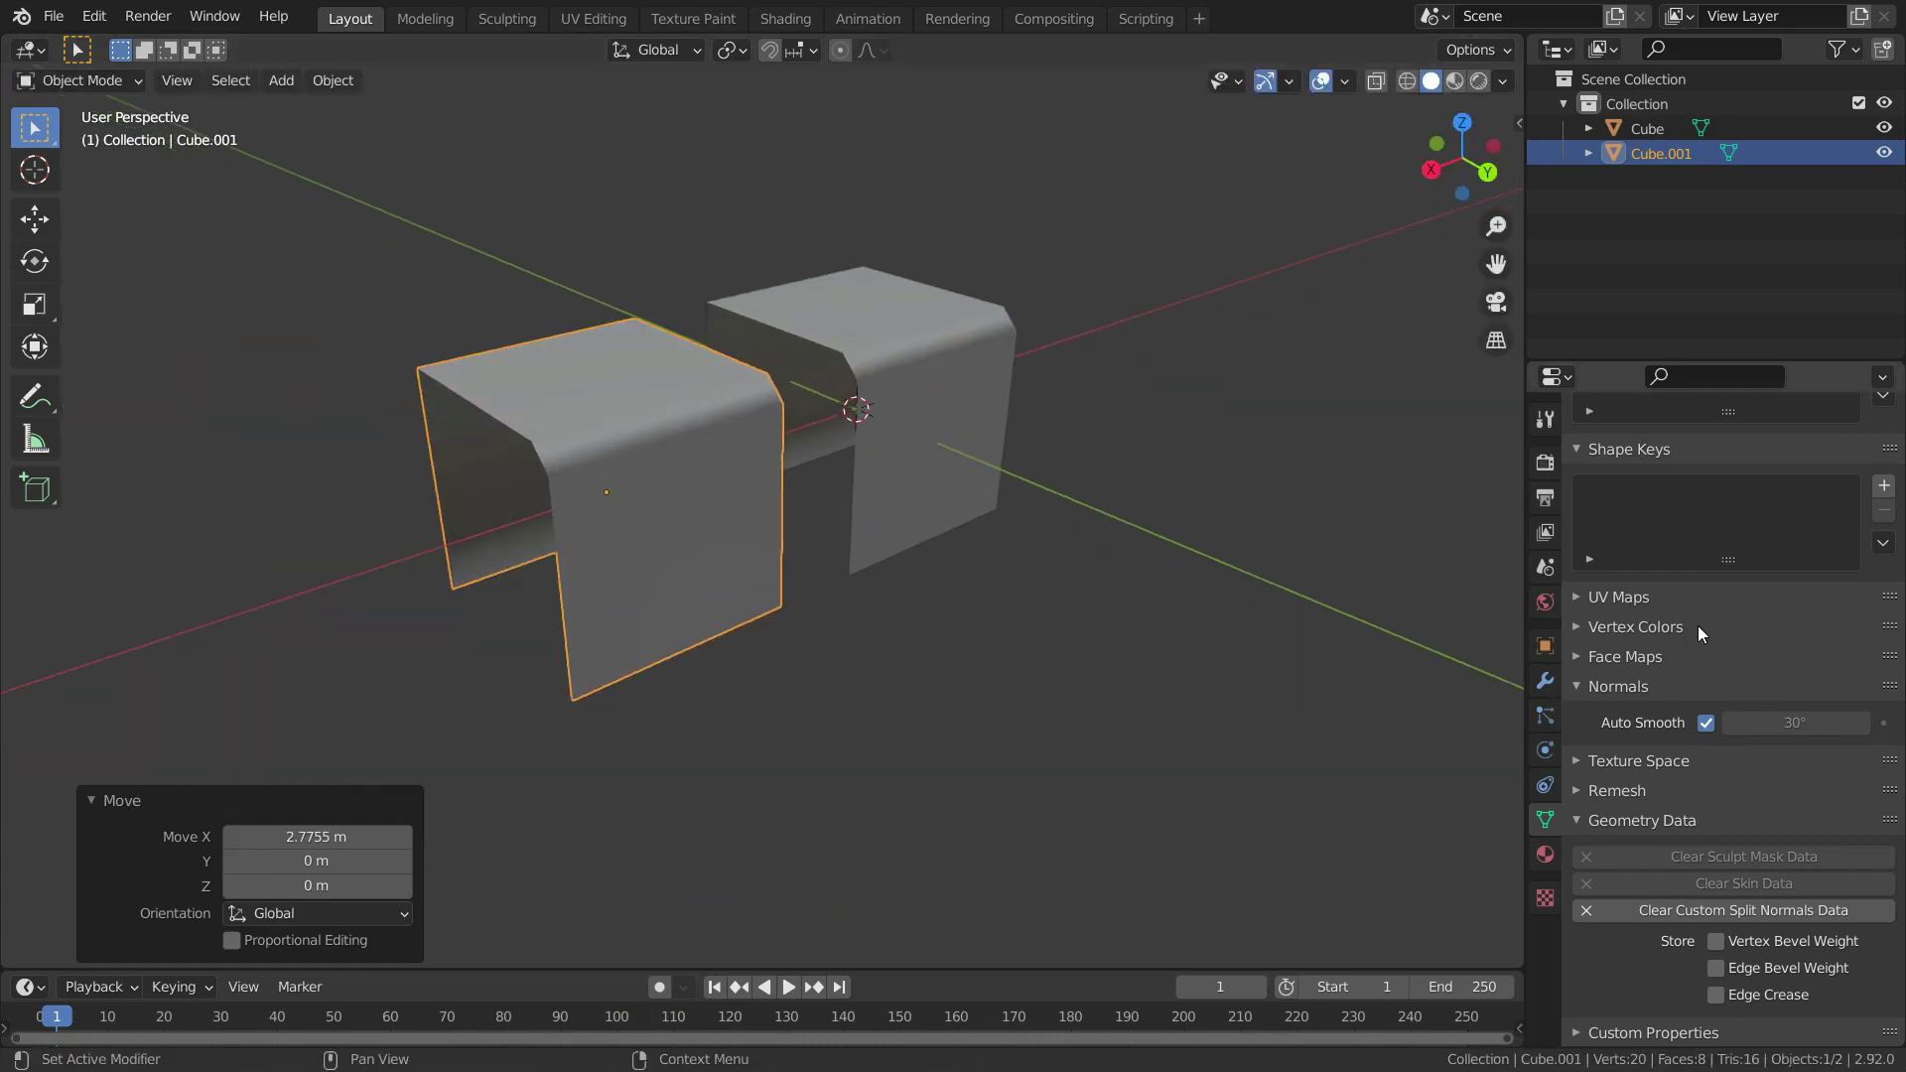
scroll(1699, 767, down, 2)
Turn off the copy's Auto Smooth, clear its custom split normals, and compare both boxes
click(1705, 723)
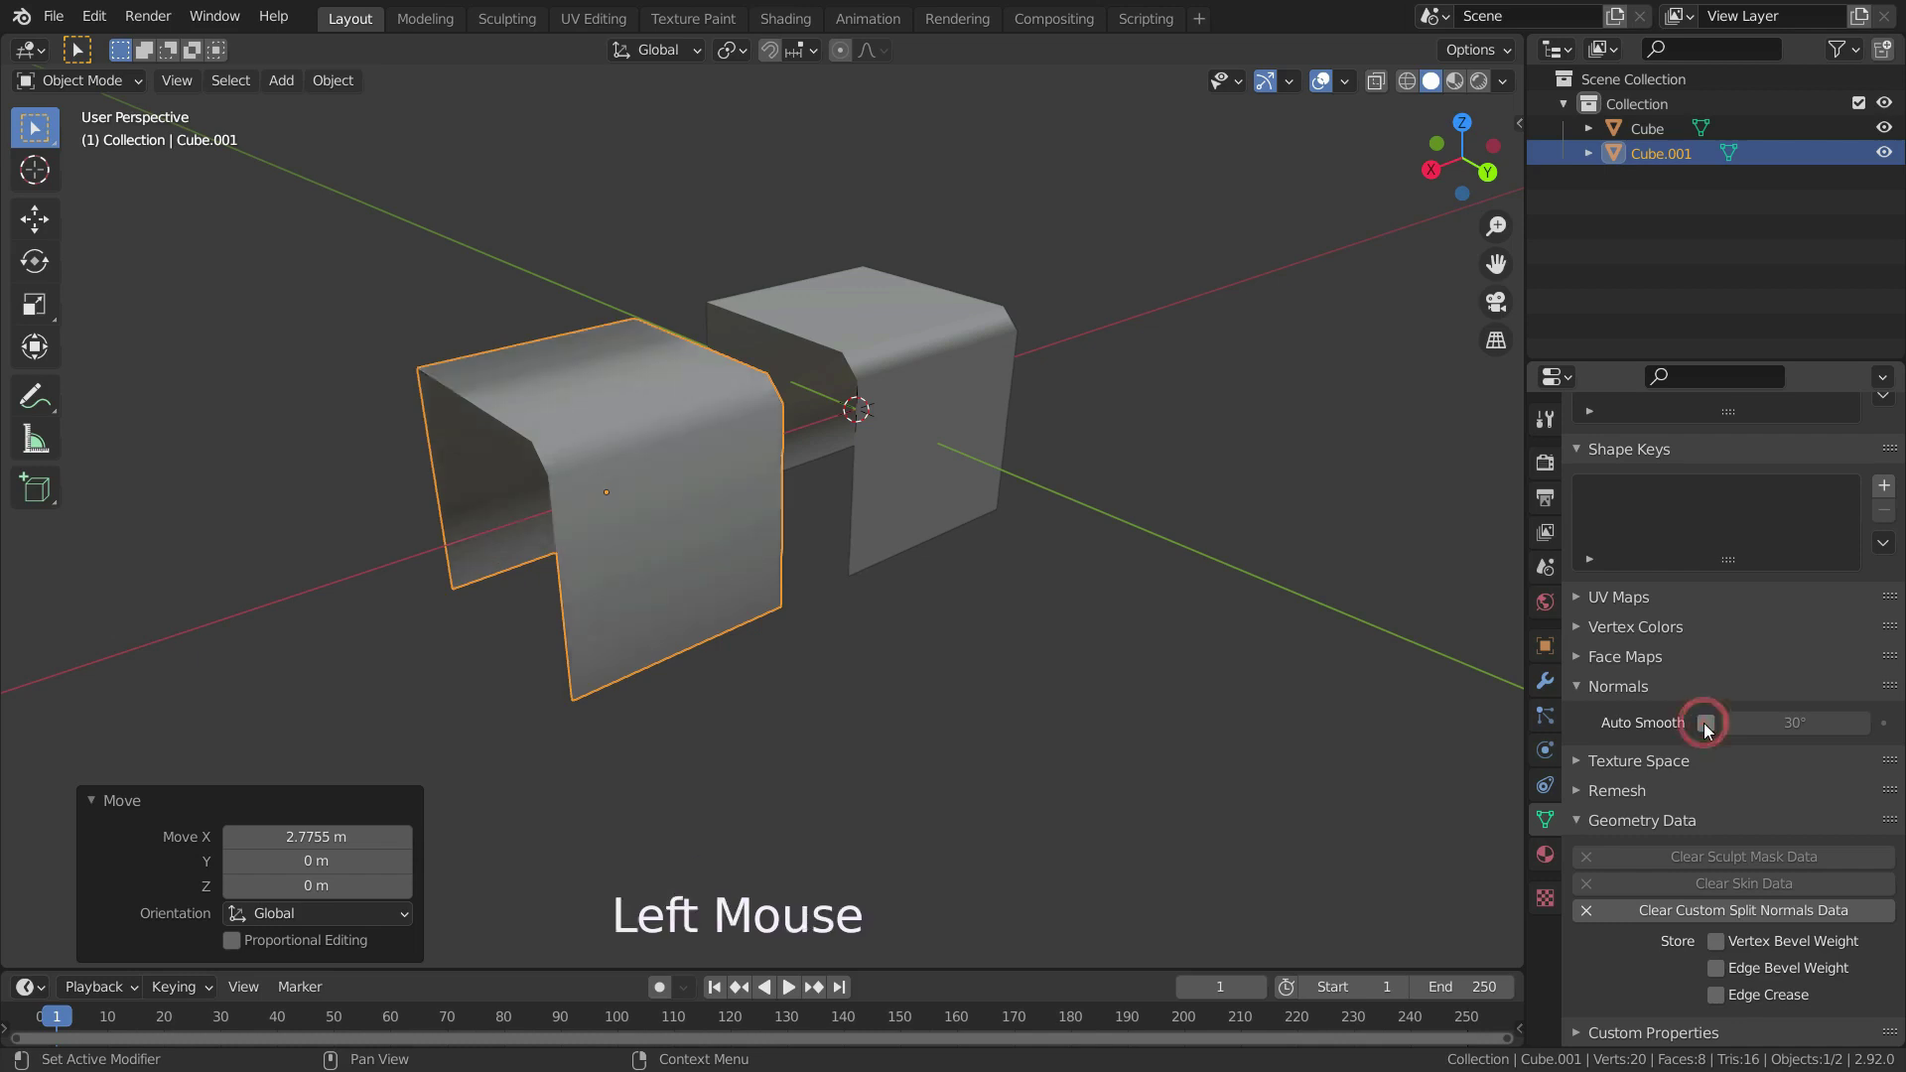
click(1584, 909)
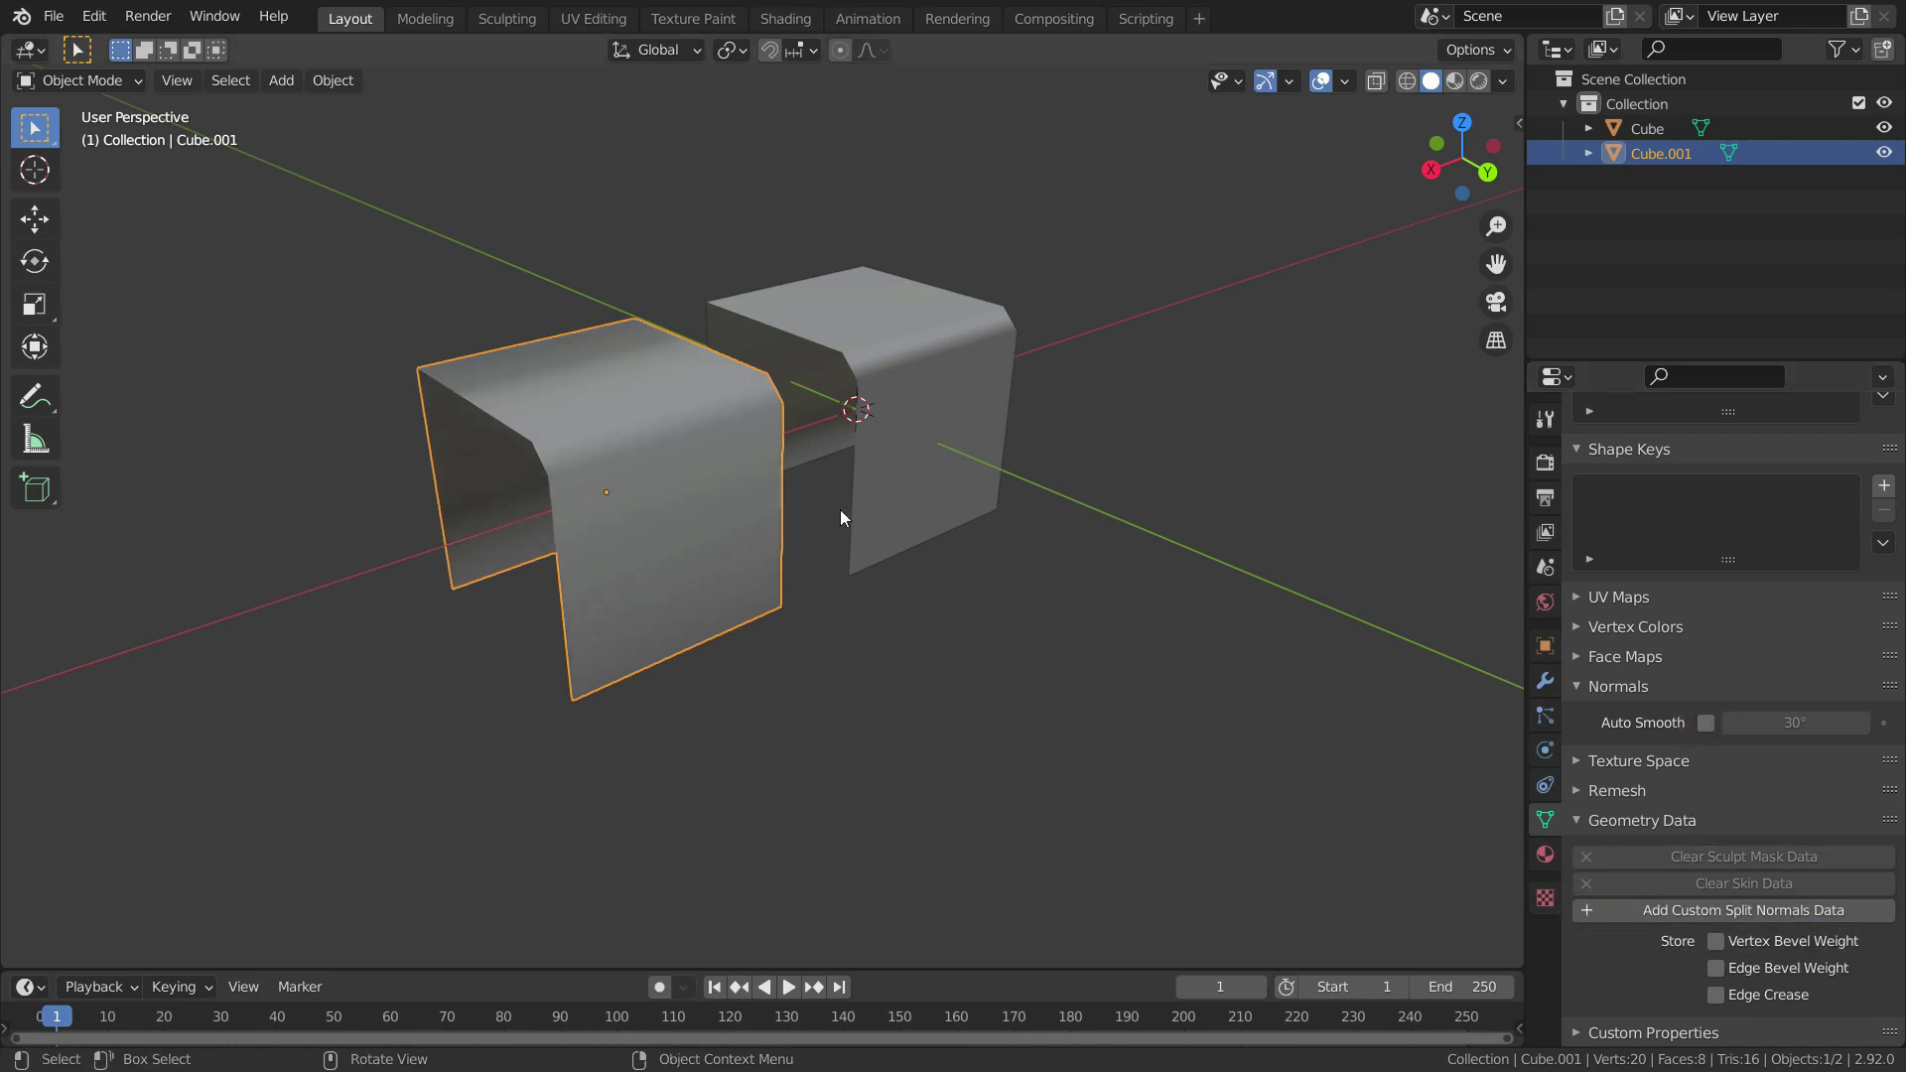
scroll(861, 526, up, 2)
middle_drag(778, 477, 835, 519)
scroll(811, 552, down, 2)
scroll(836, 528, up, 2)
scroll(862, 505, down, 2)
scroll(869, 566, up, 3)
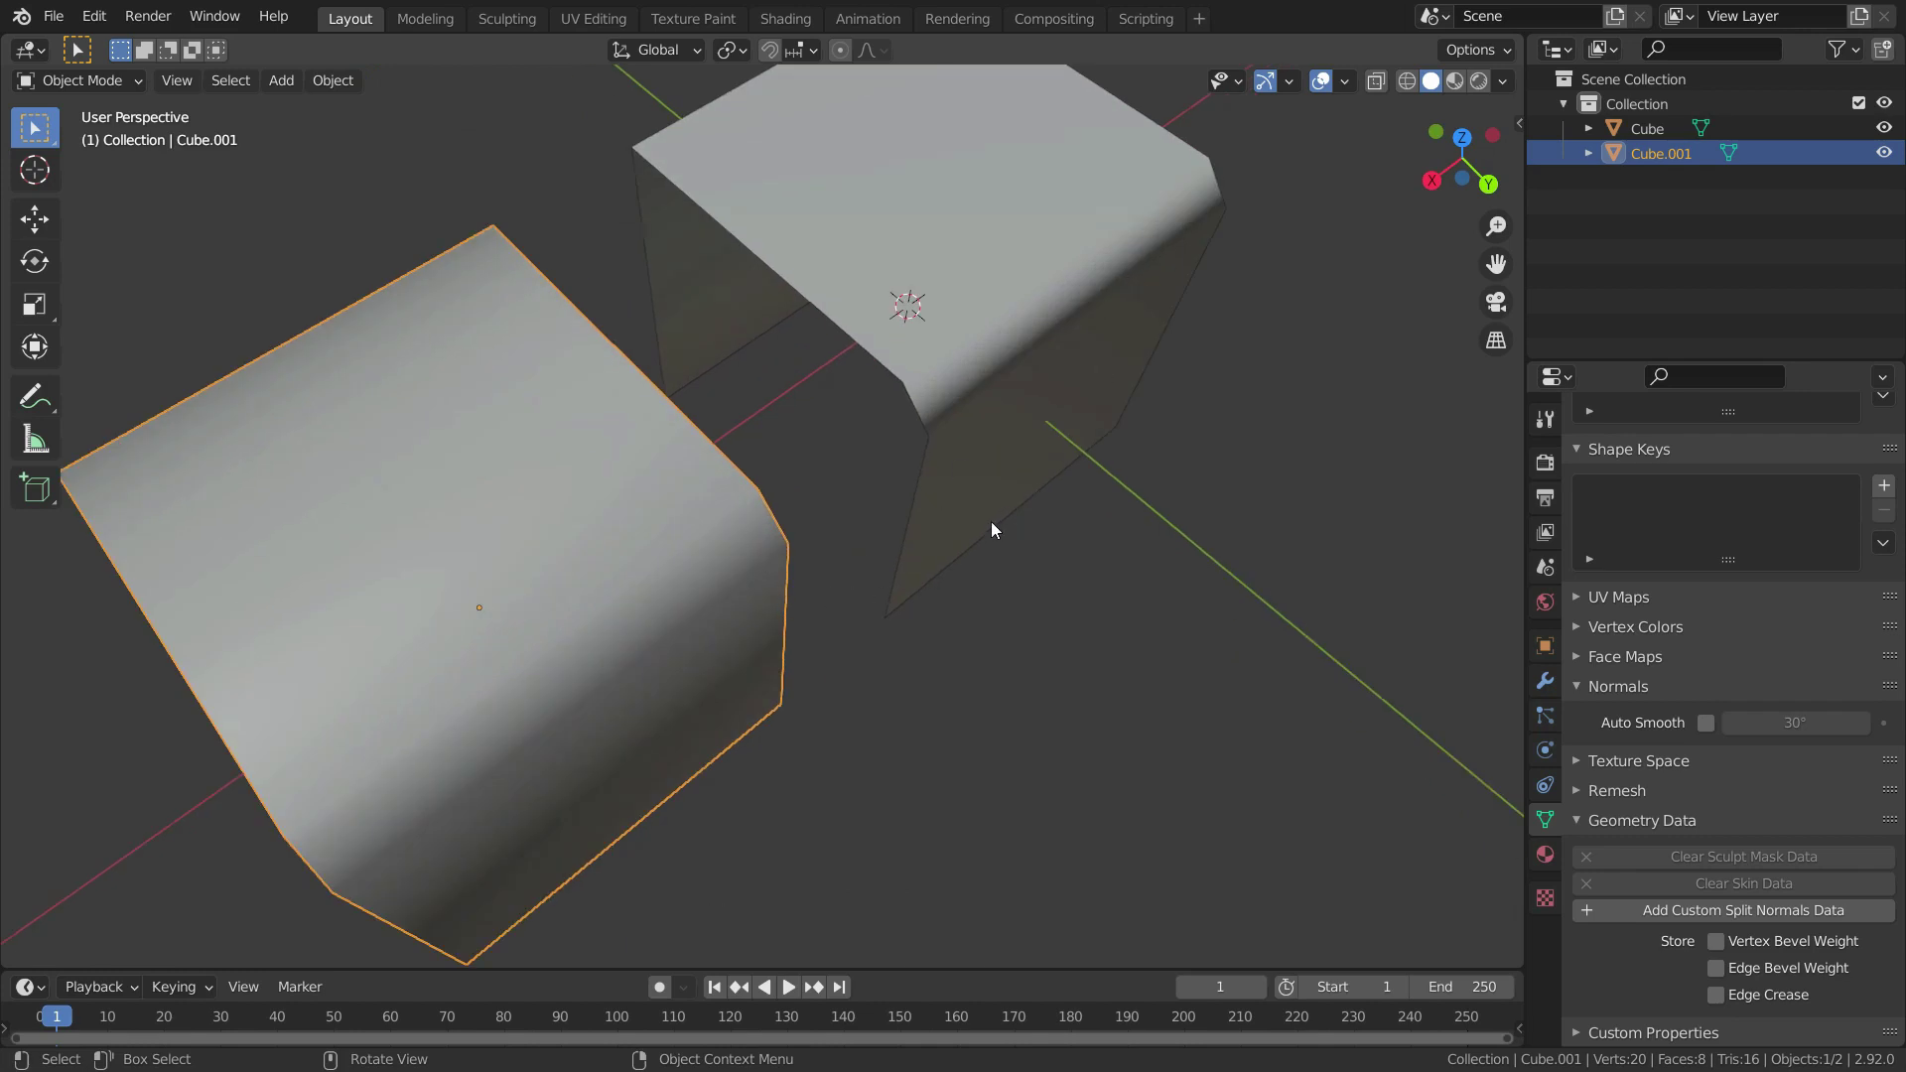
scroll(998, 528, down, 1)
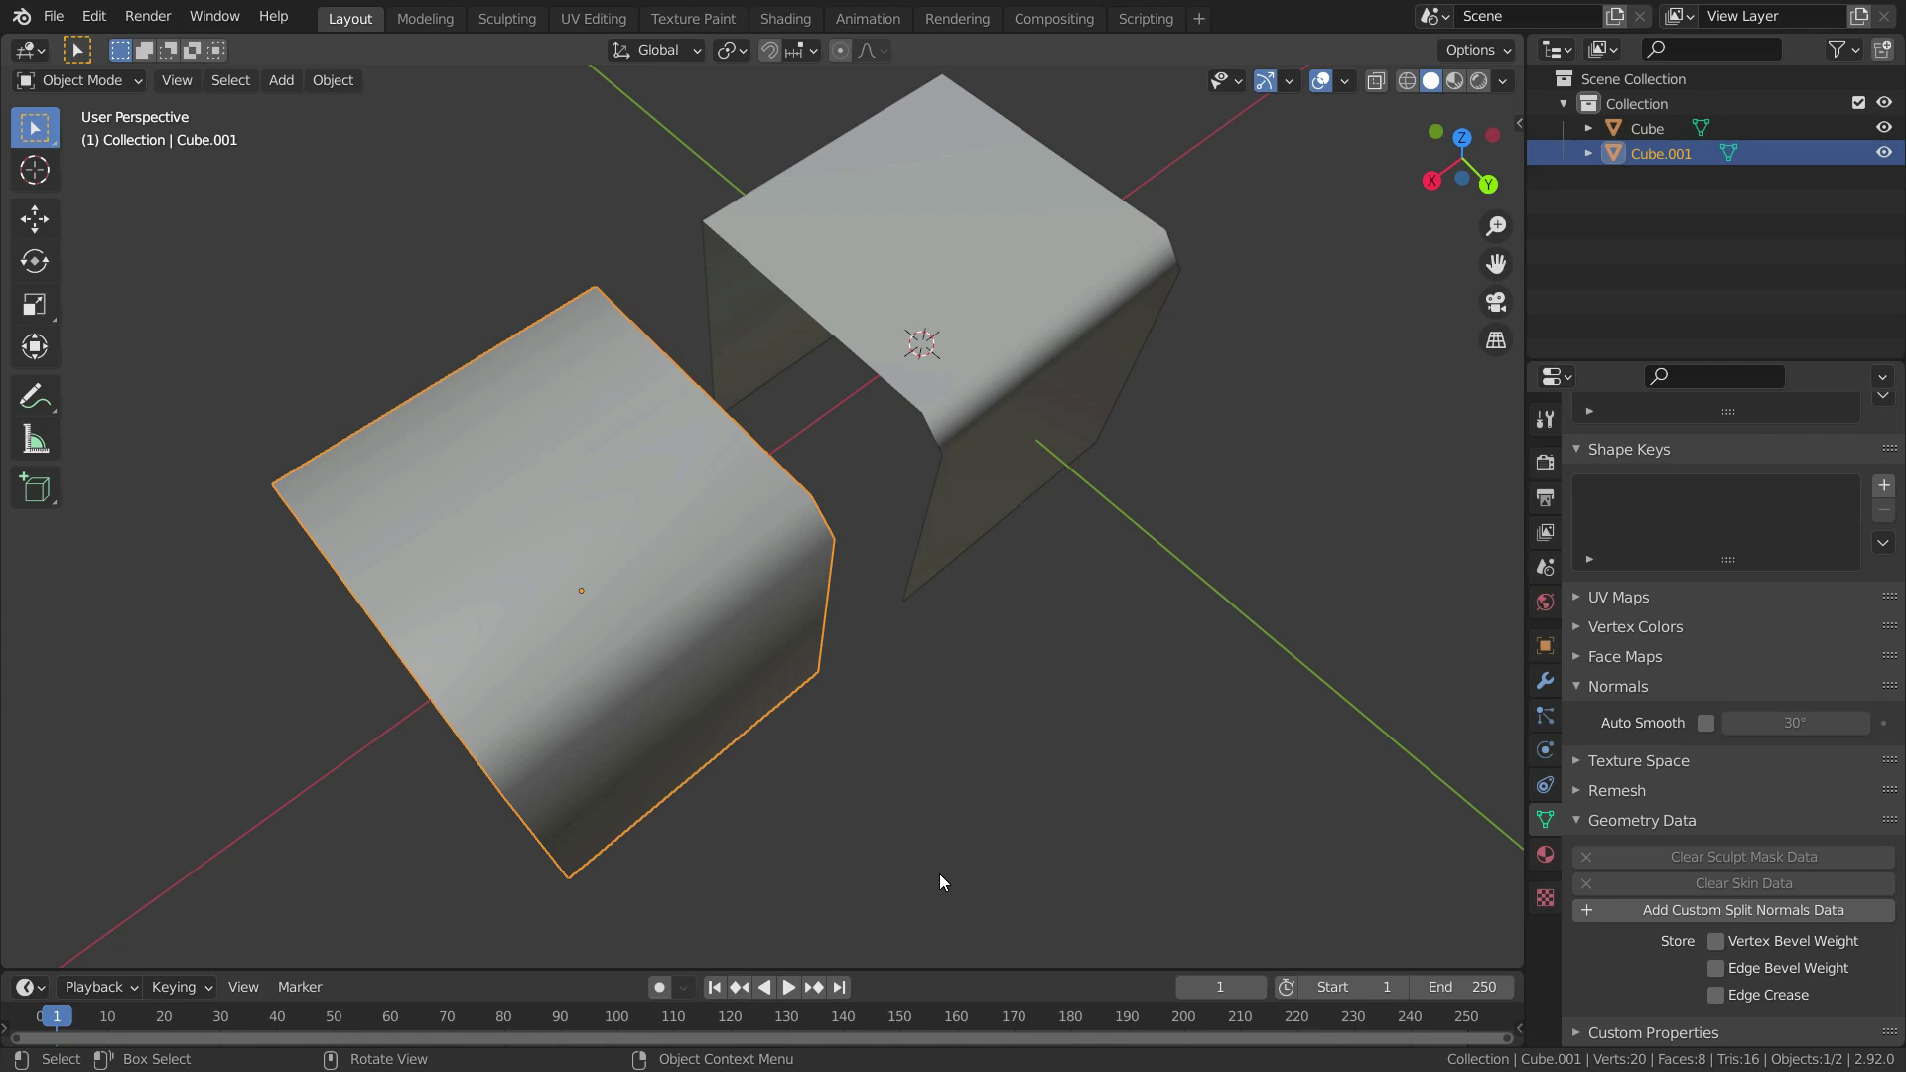
middle_drag(895, 825, 913, 640)
scroll(626, 693, up, 2)
scroll(889, 824, down, 3)
Delete Cube.001, then select all faces of the original Cube in Edit Mode
key(Delete)
scroll(938, 508, up, 5)
middle_drag(938, 508, 969, 408)
click(968, 409)
key(Tab)
key(a)
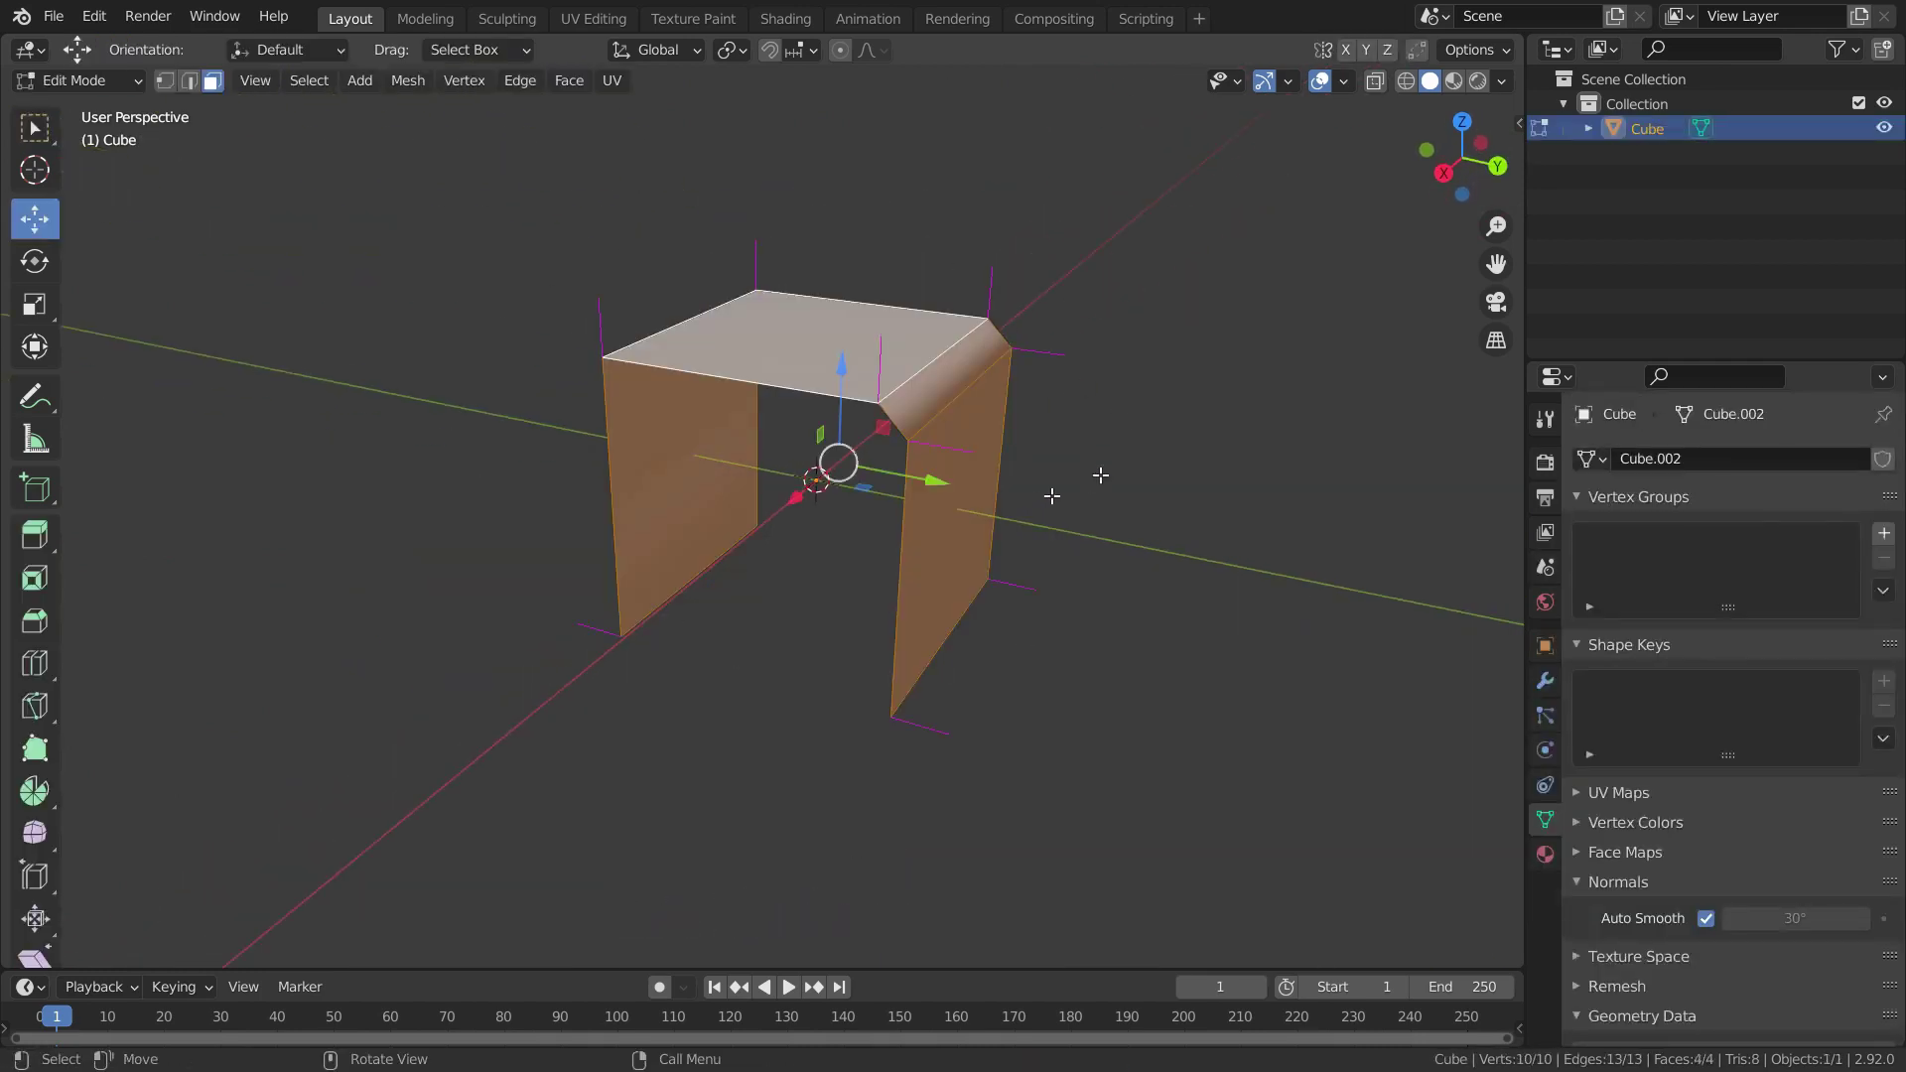
Start Point to Target and aim the normals at mouse, pivot, then object origin
key(alt+n)
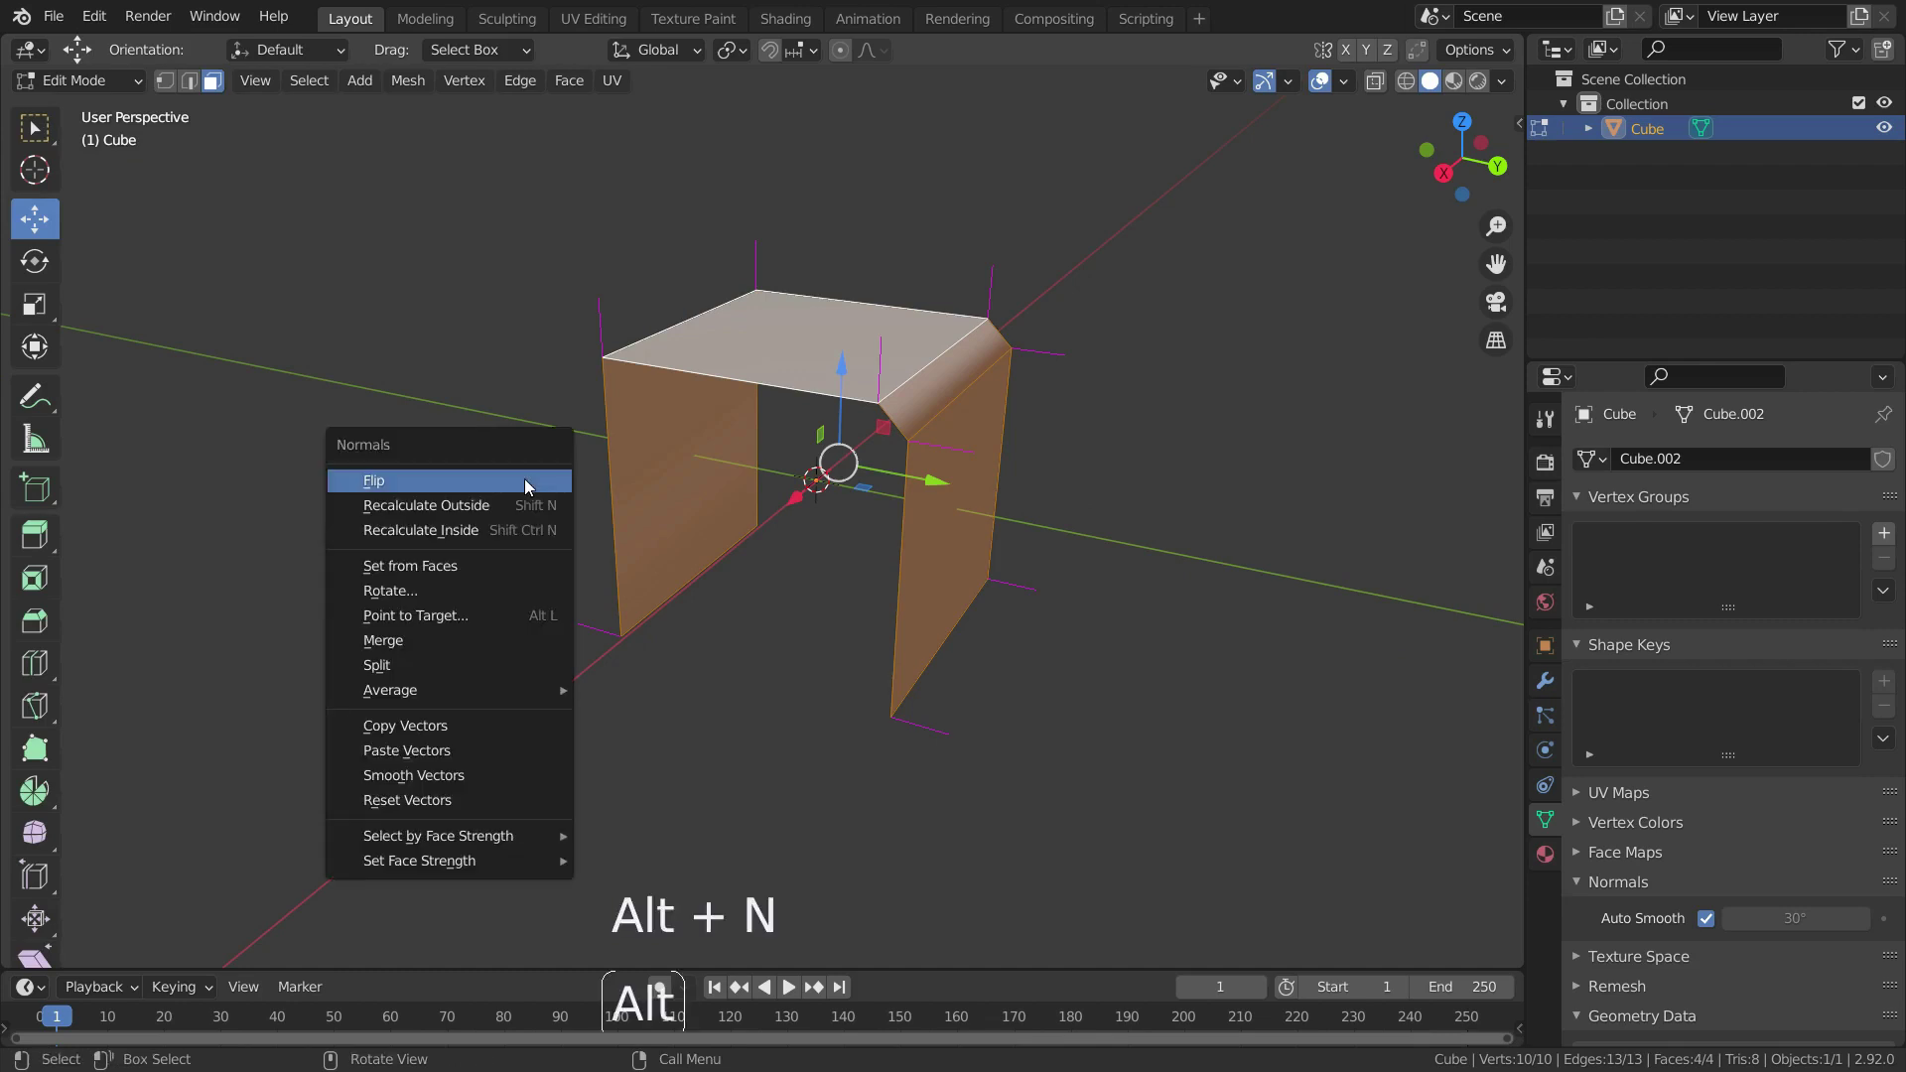
click(492, 615)
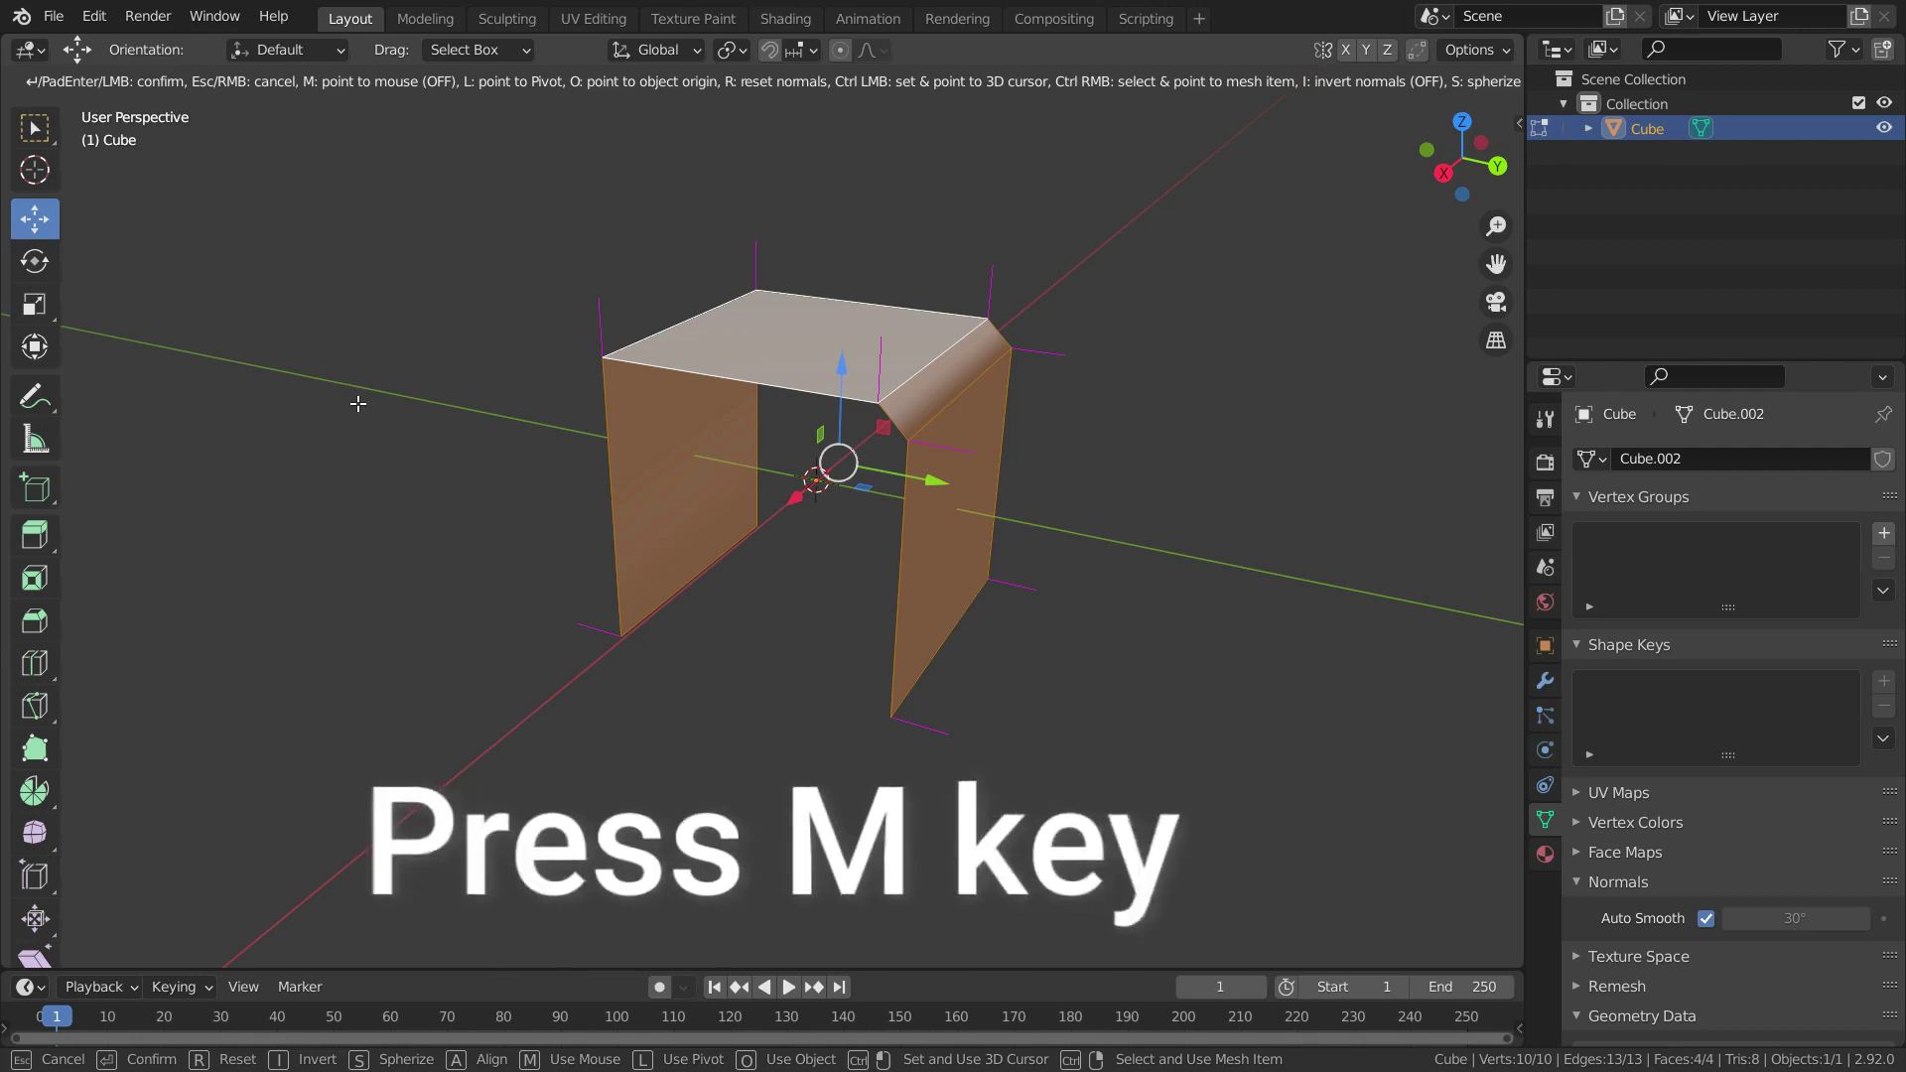
key(m)
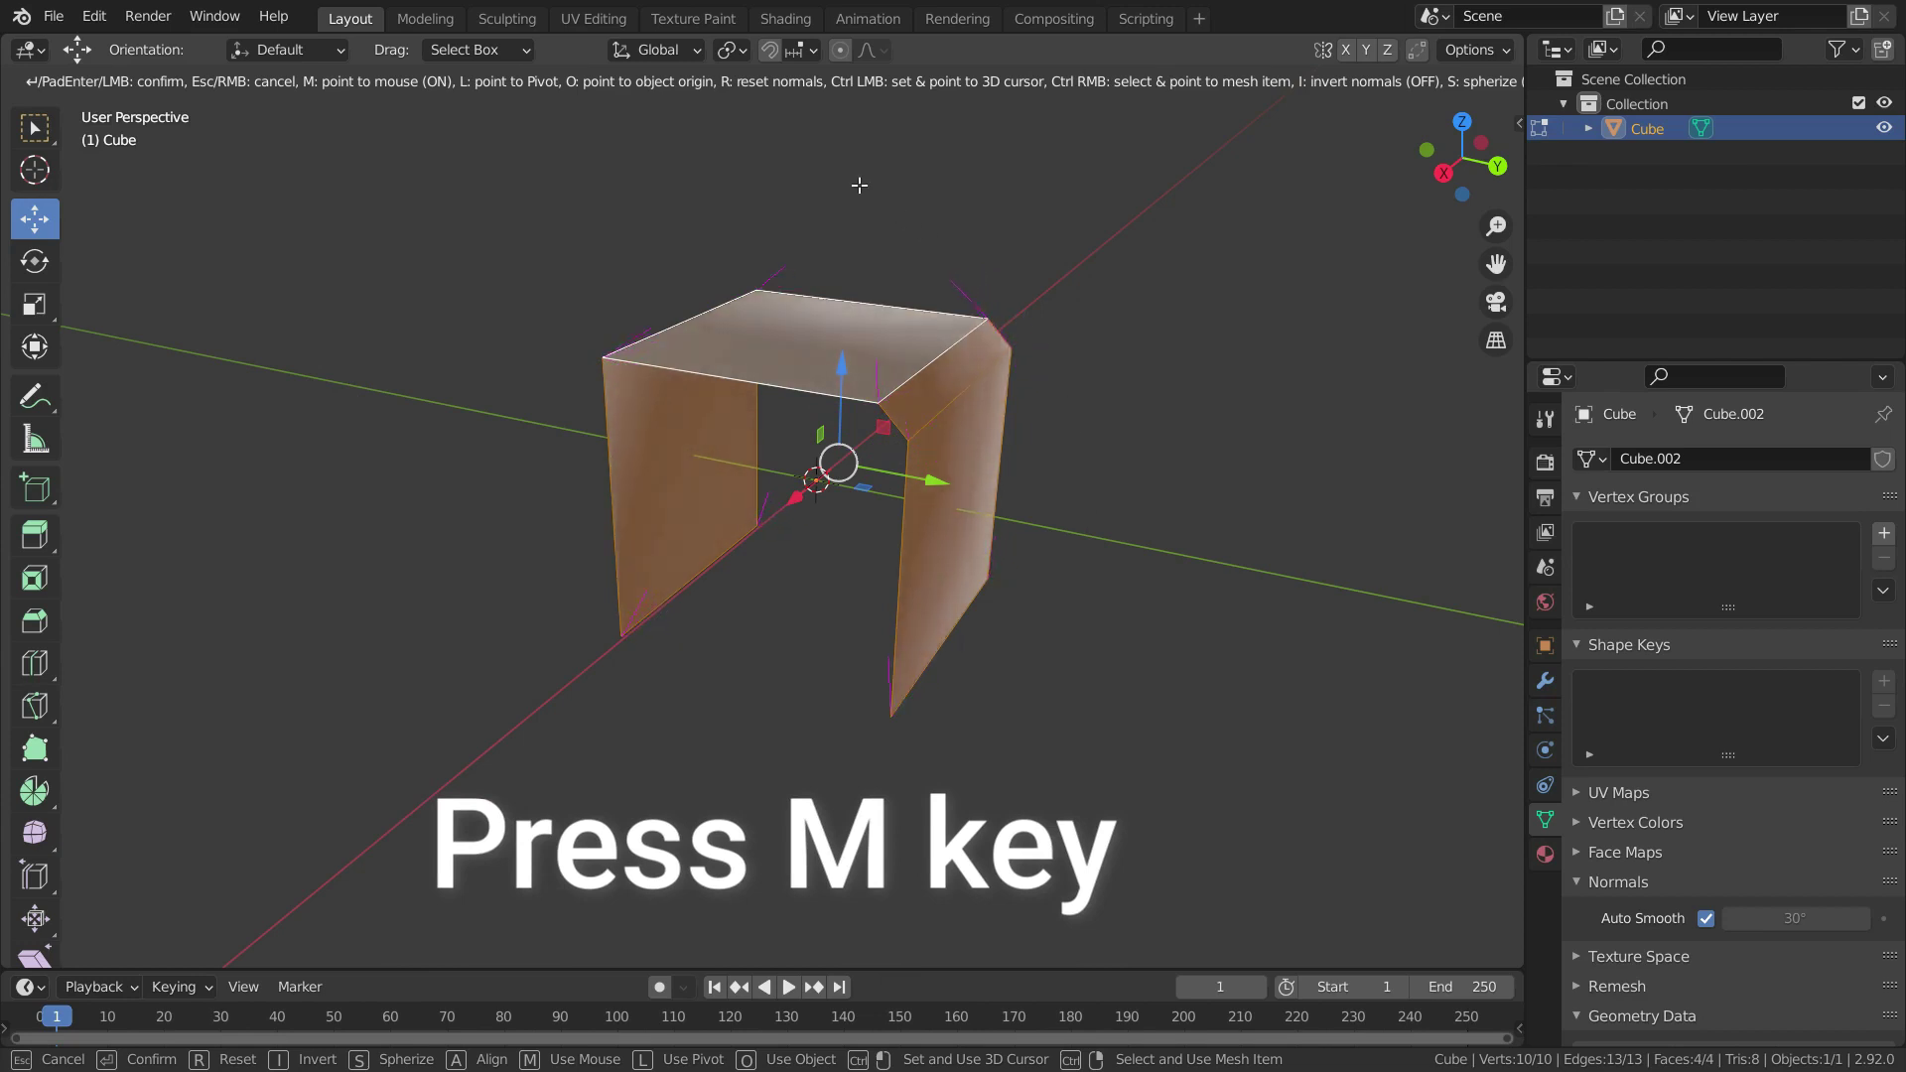
scroll(1106, 595, up, 2)
mouse_move(1105, 596)
middle_down()
mouse_move(899, 493)
mouse_move(1196, 536)
middle_up()
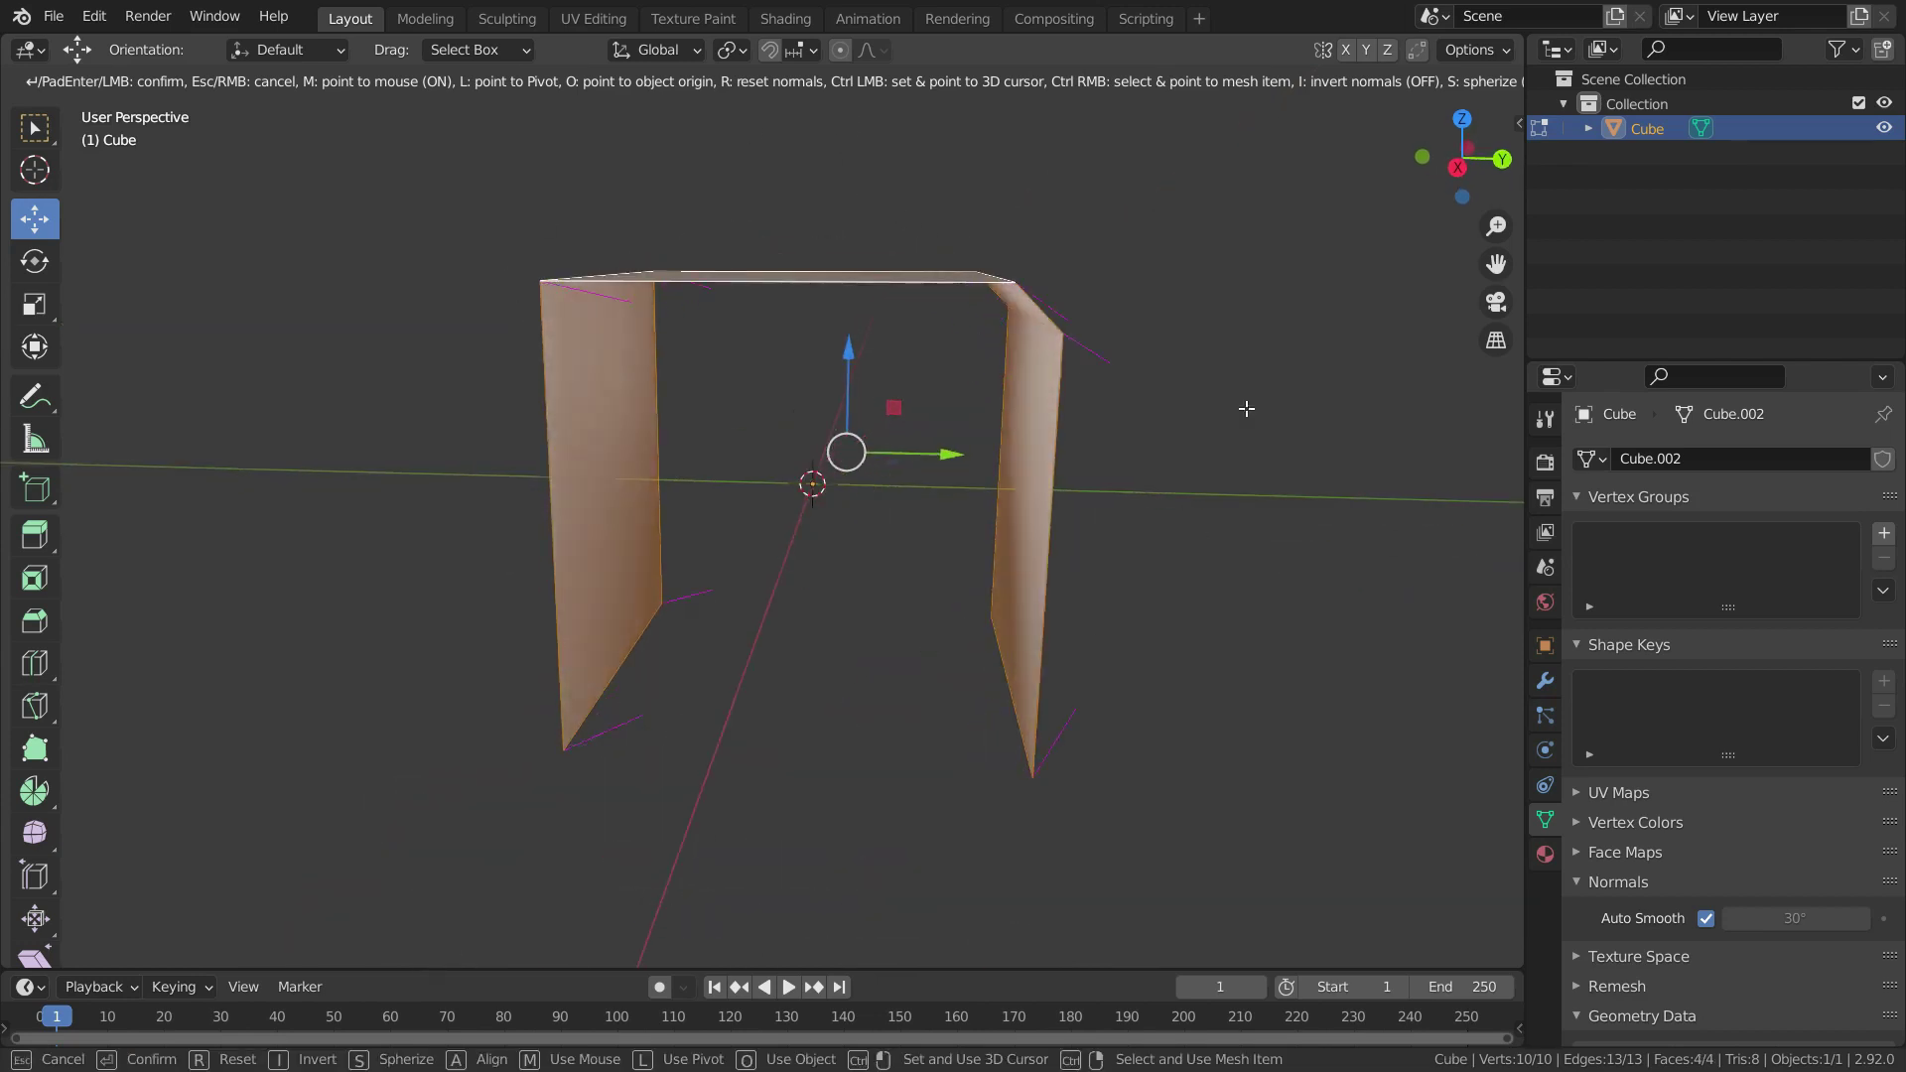
key(l)
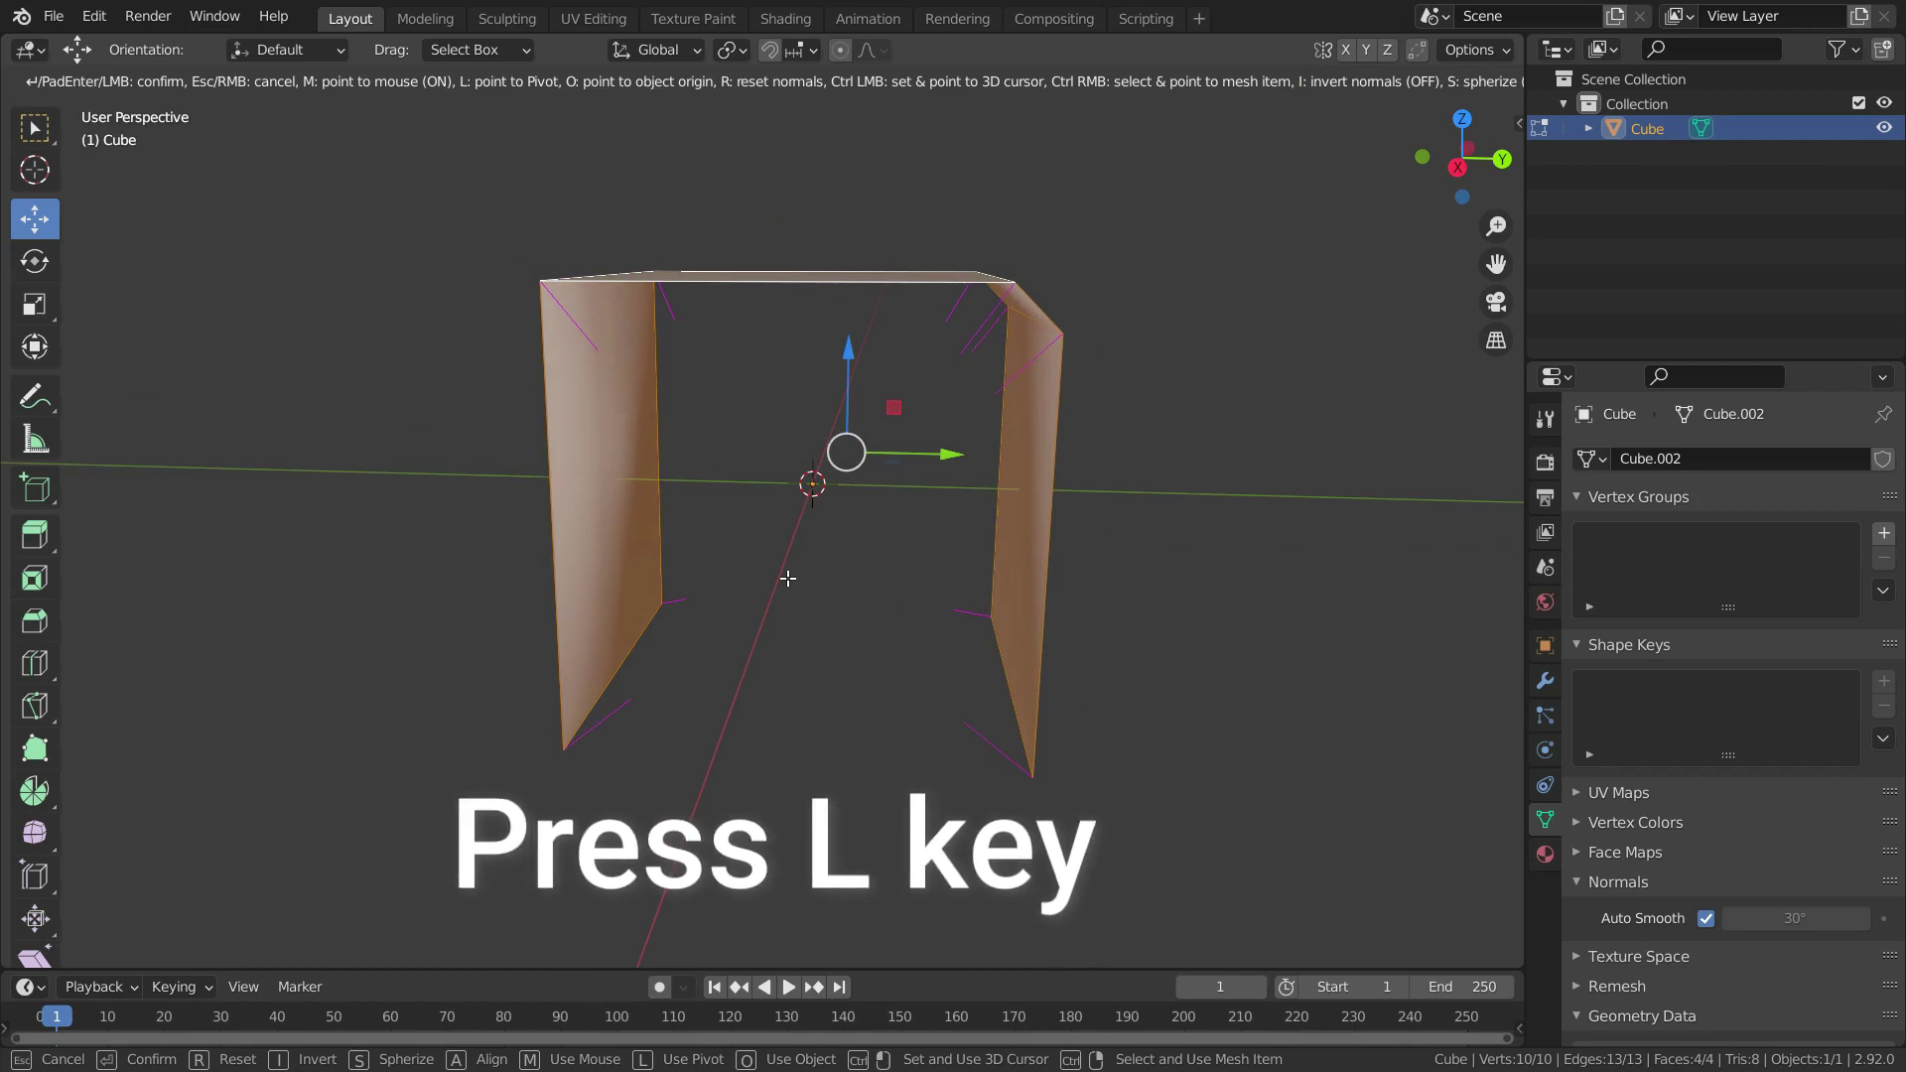
key(o)
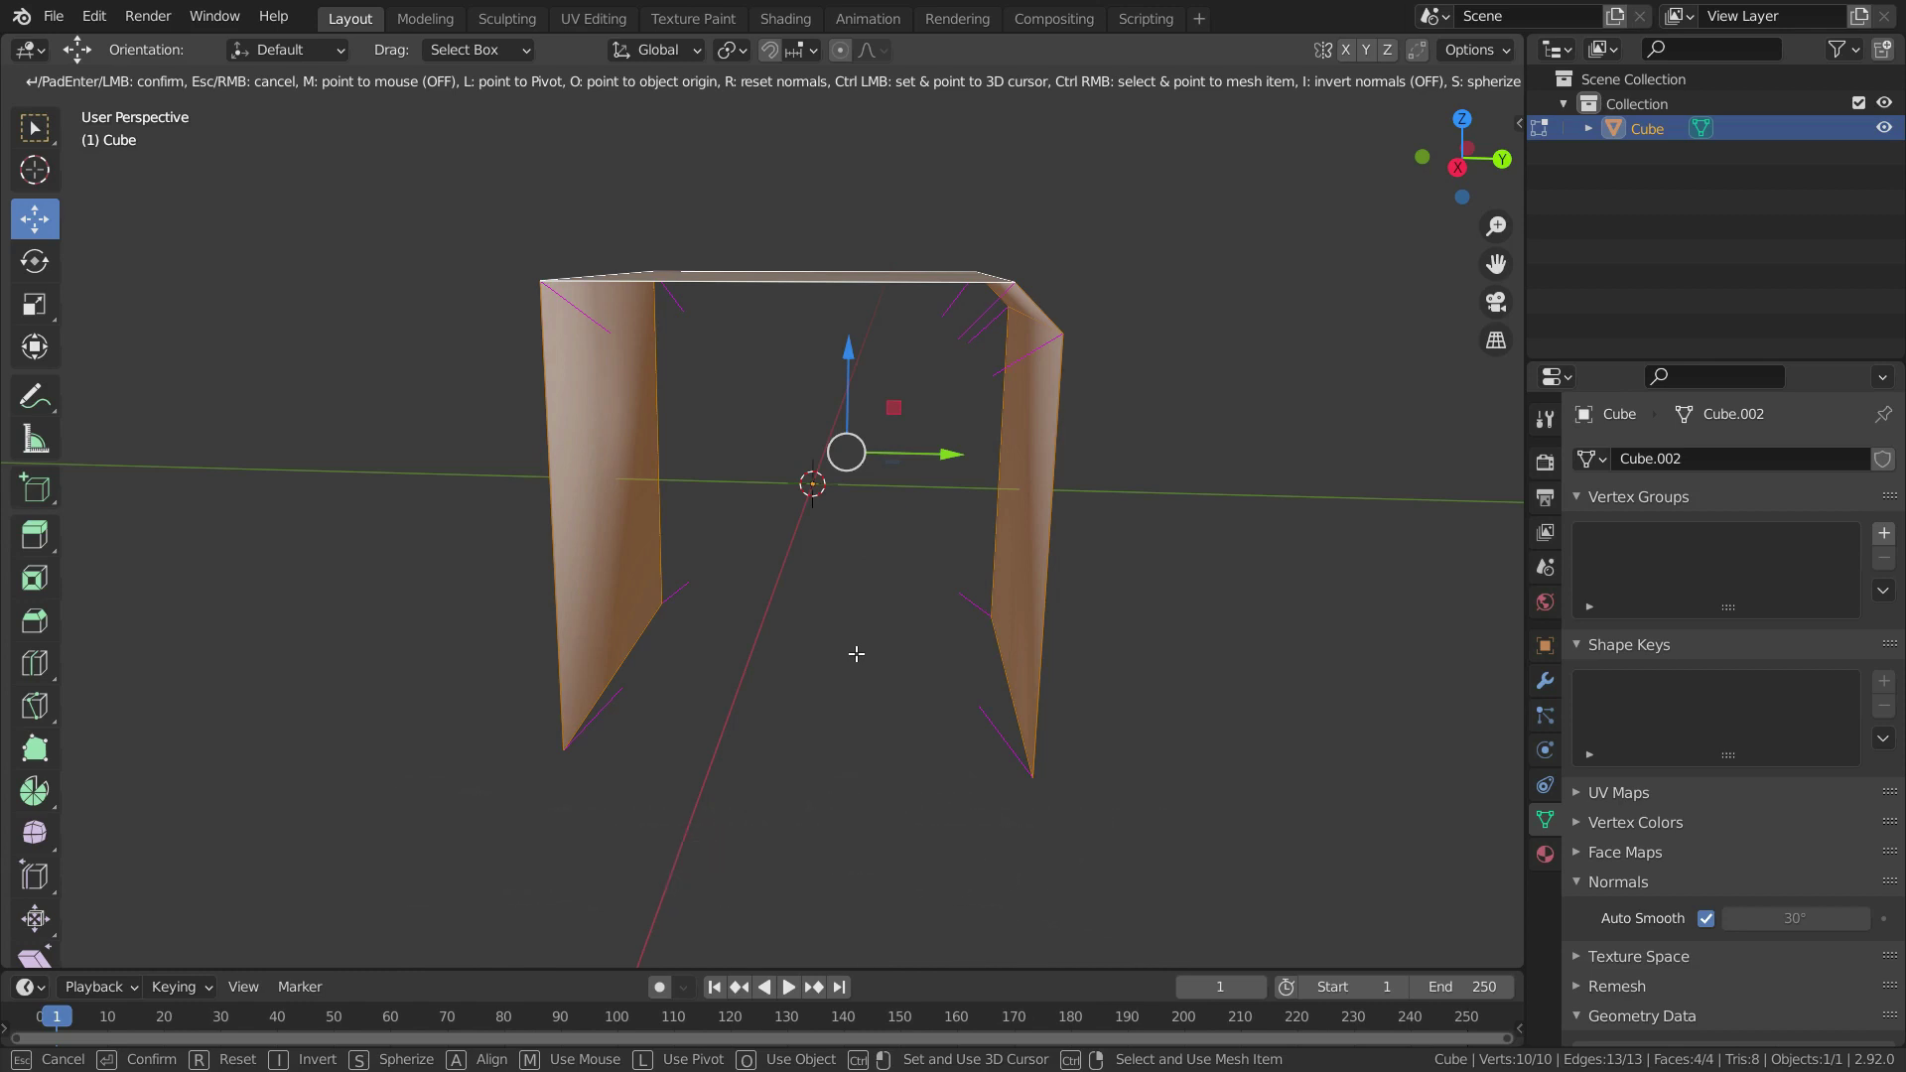
key(KP_3)
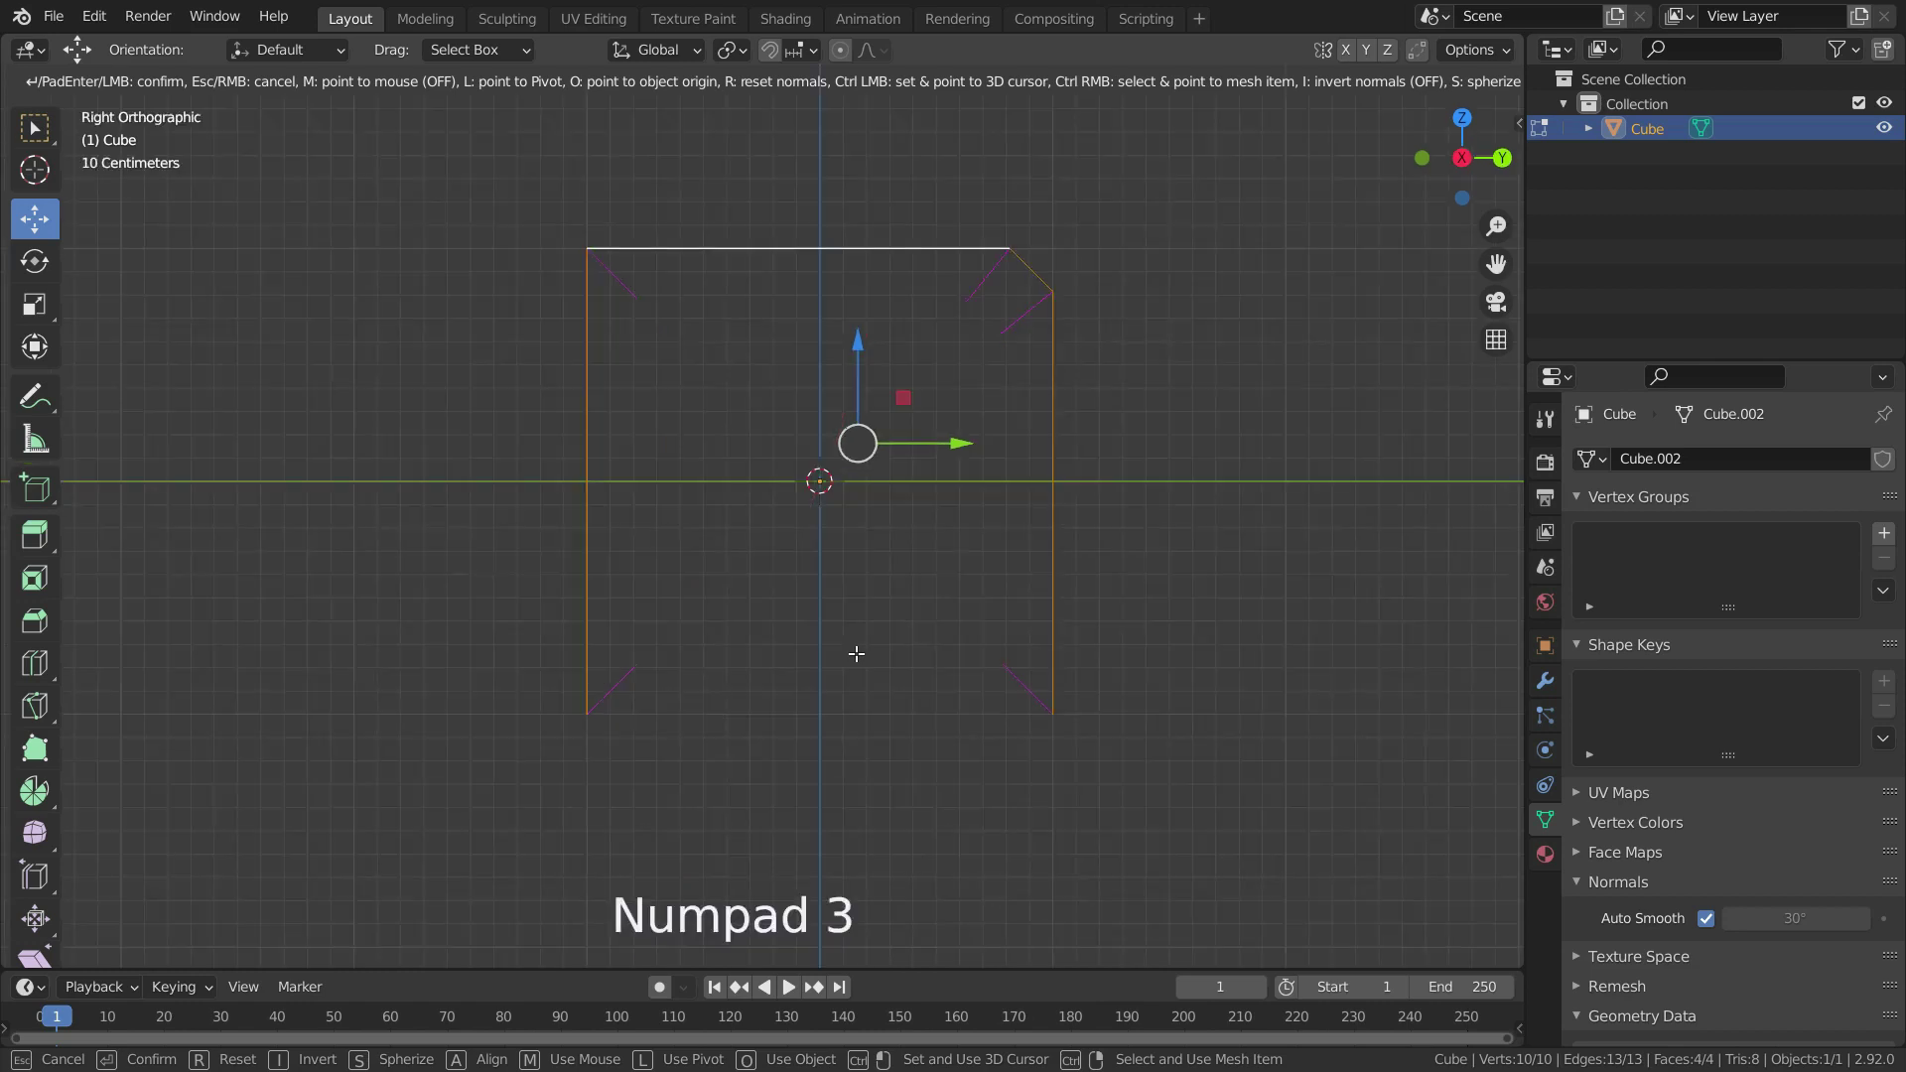
Confirm origin-aimed normals, move the mesh -1.547 m along Y, and restart Point to Target
scroll(850, 659, up, 1)
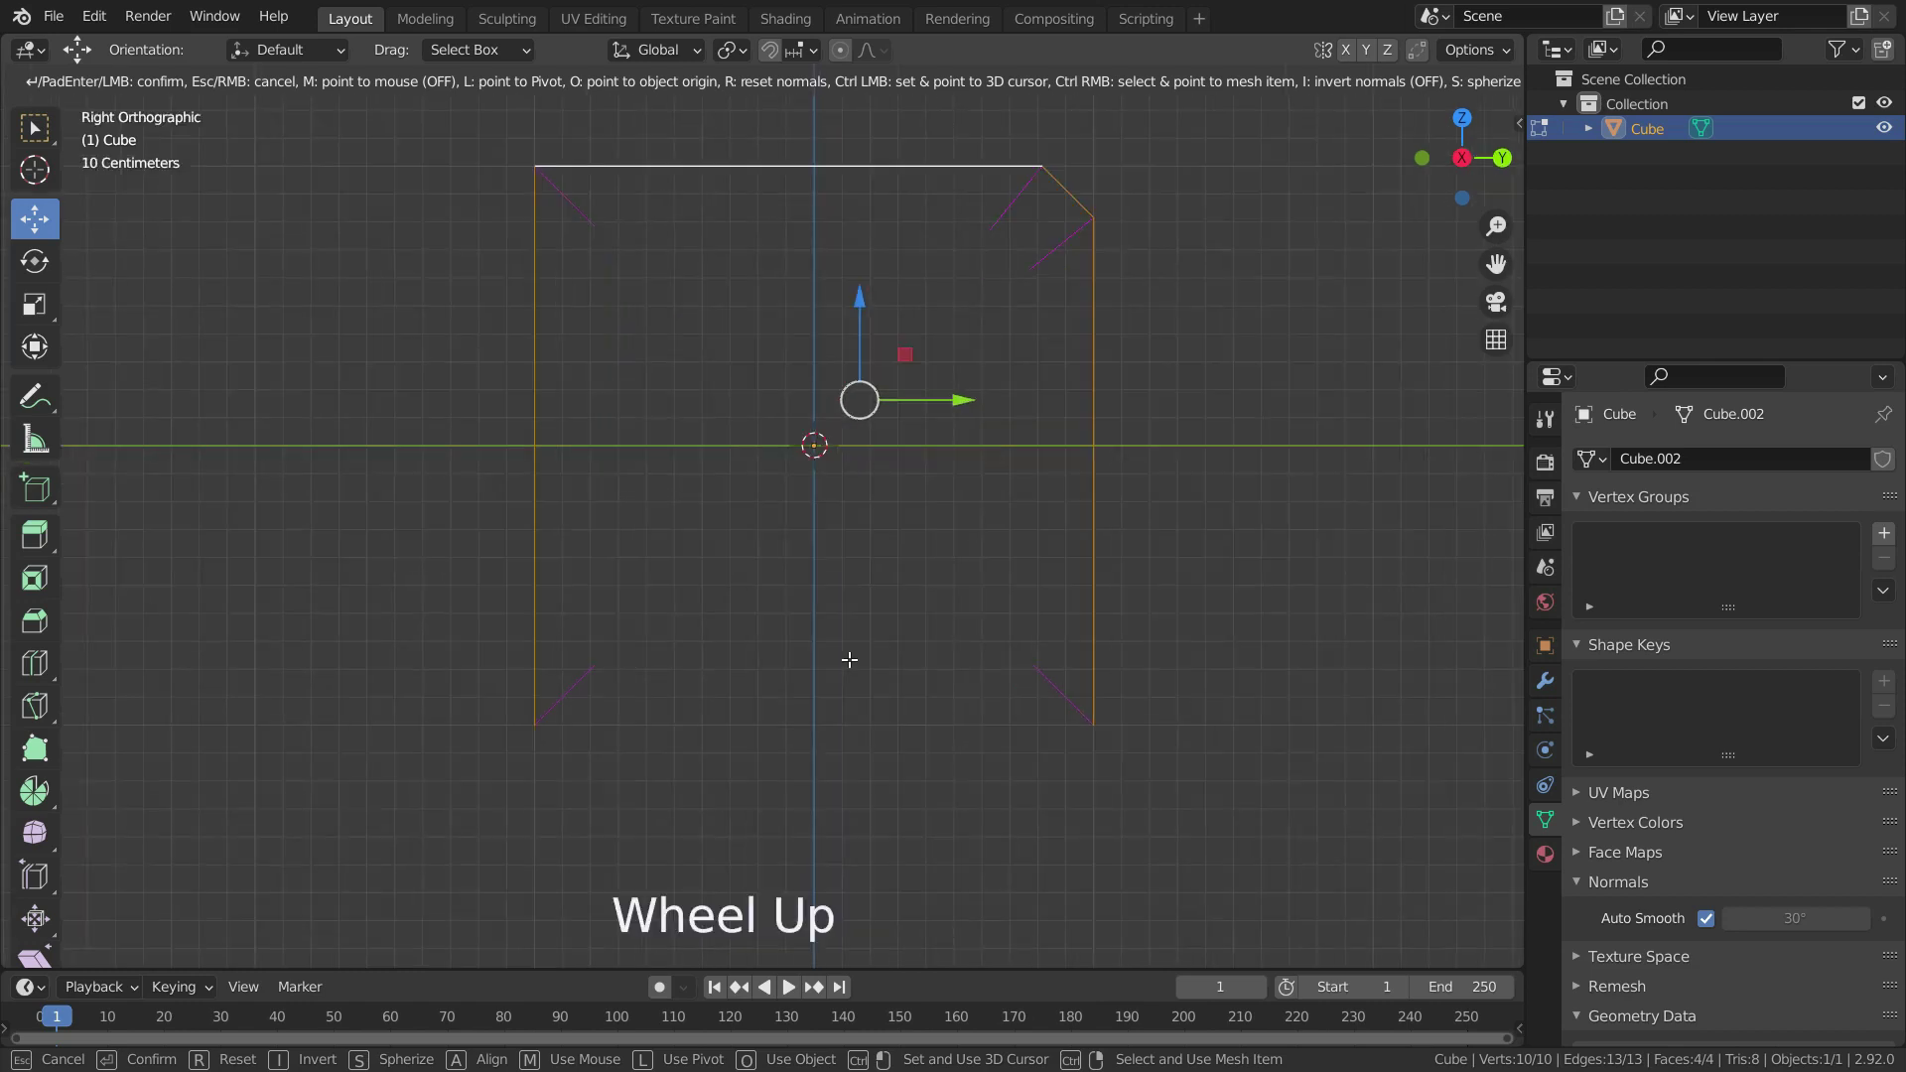
click(903, 592)
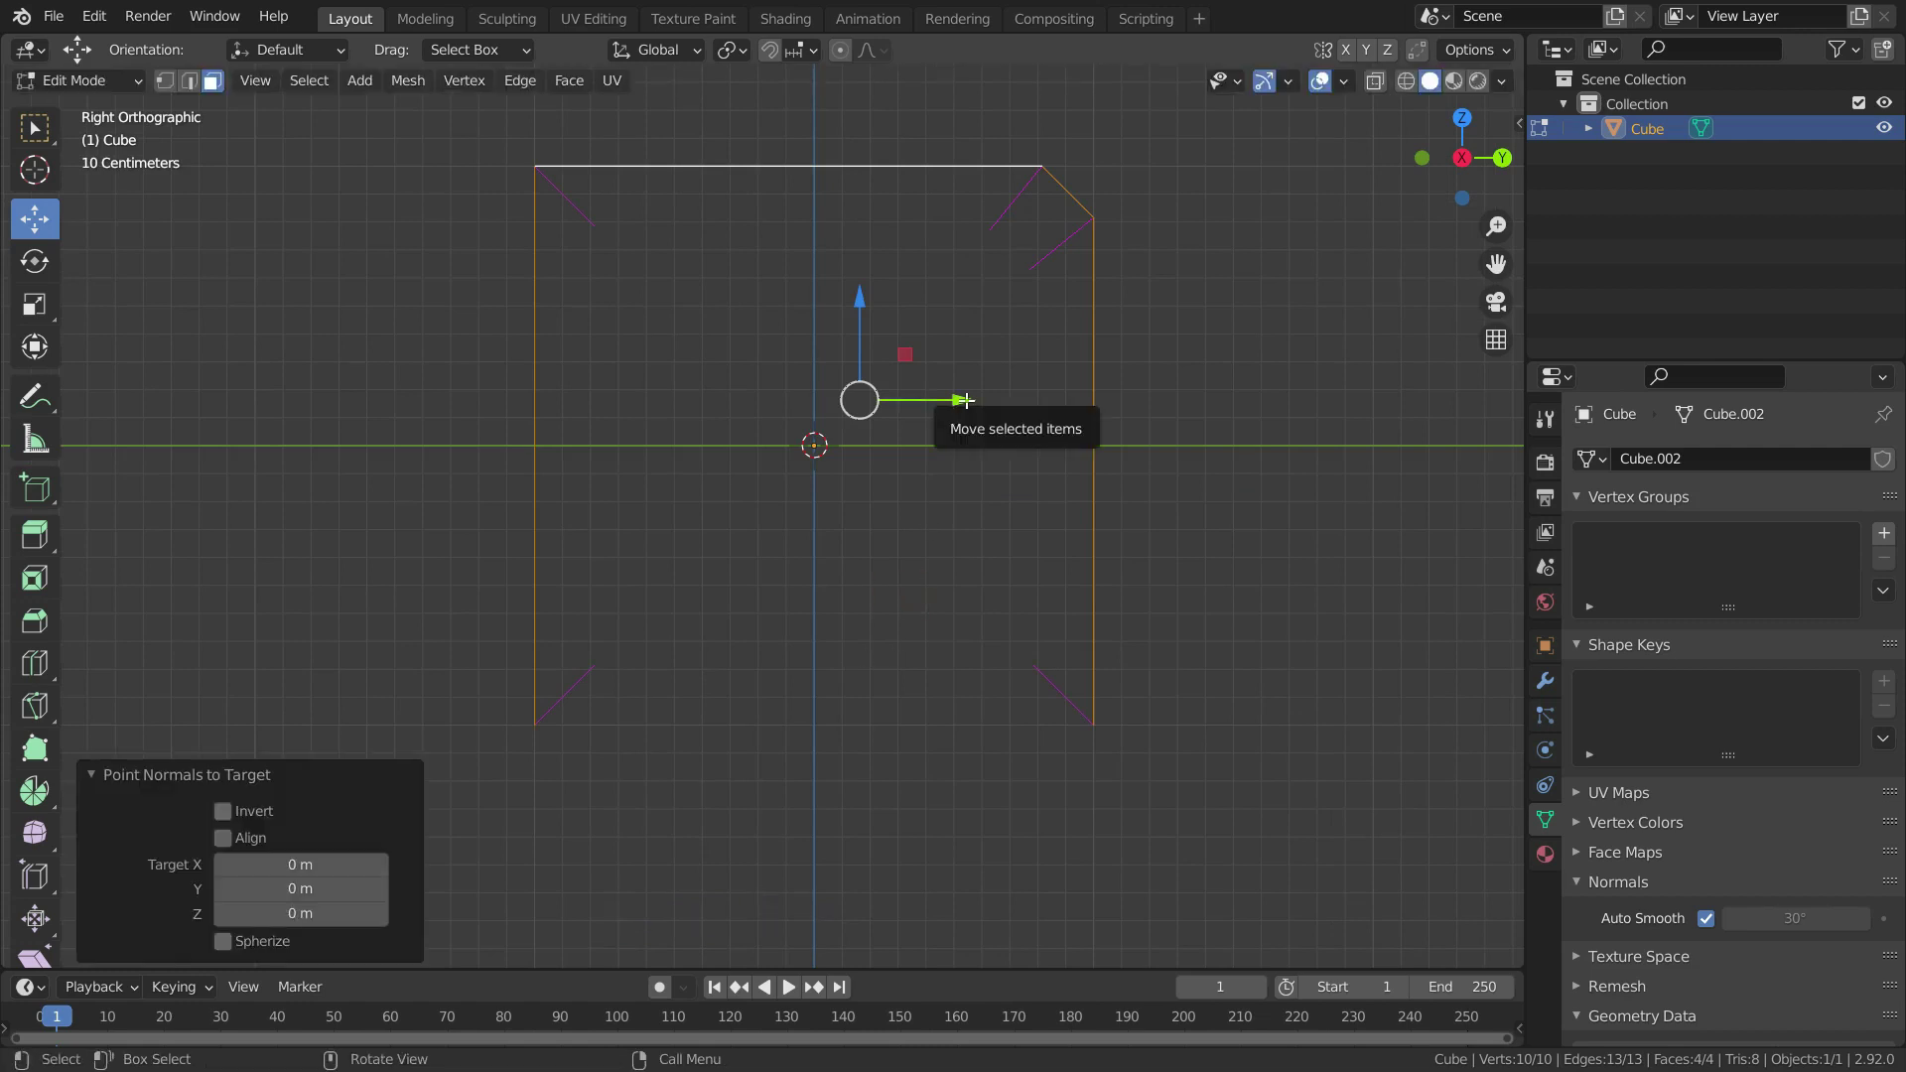
scroll(967, 411, down, 1)
drag(971, 406, 609, 424)
key(alt+n)
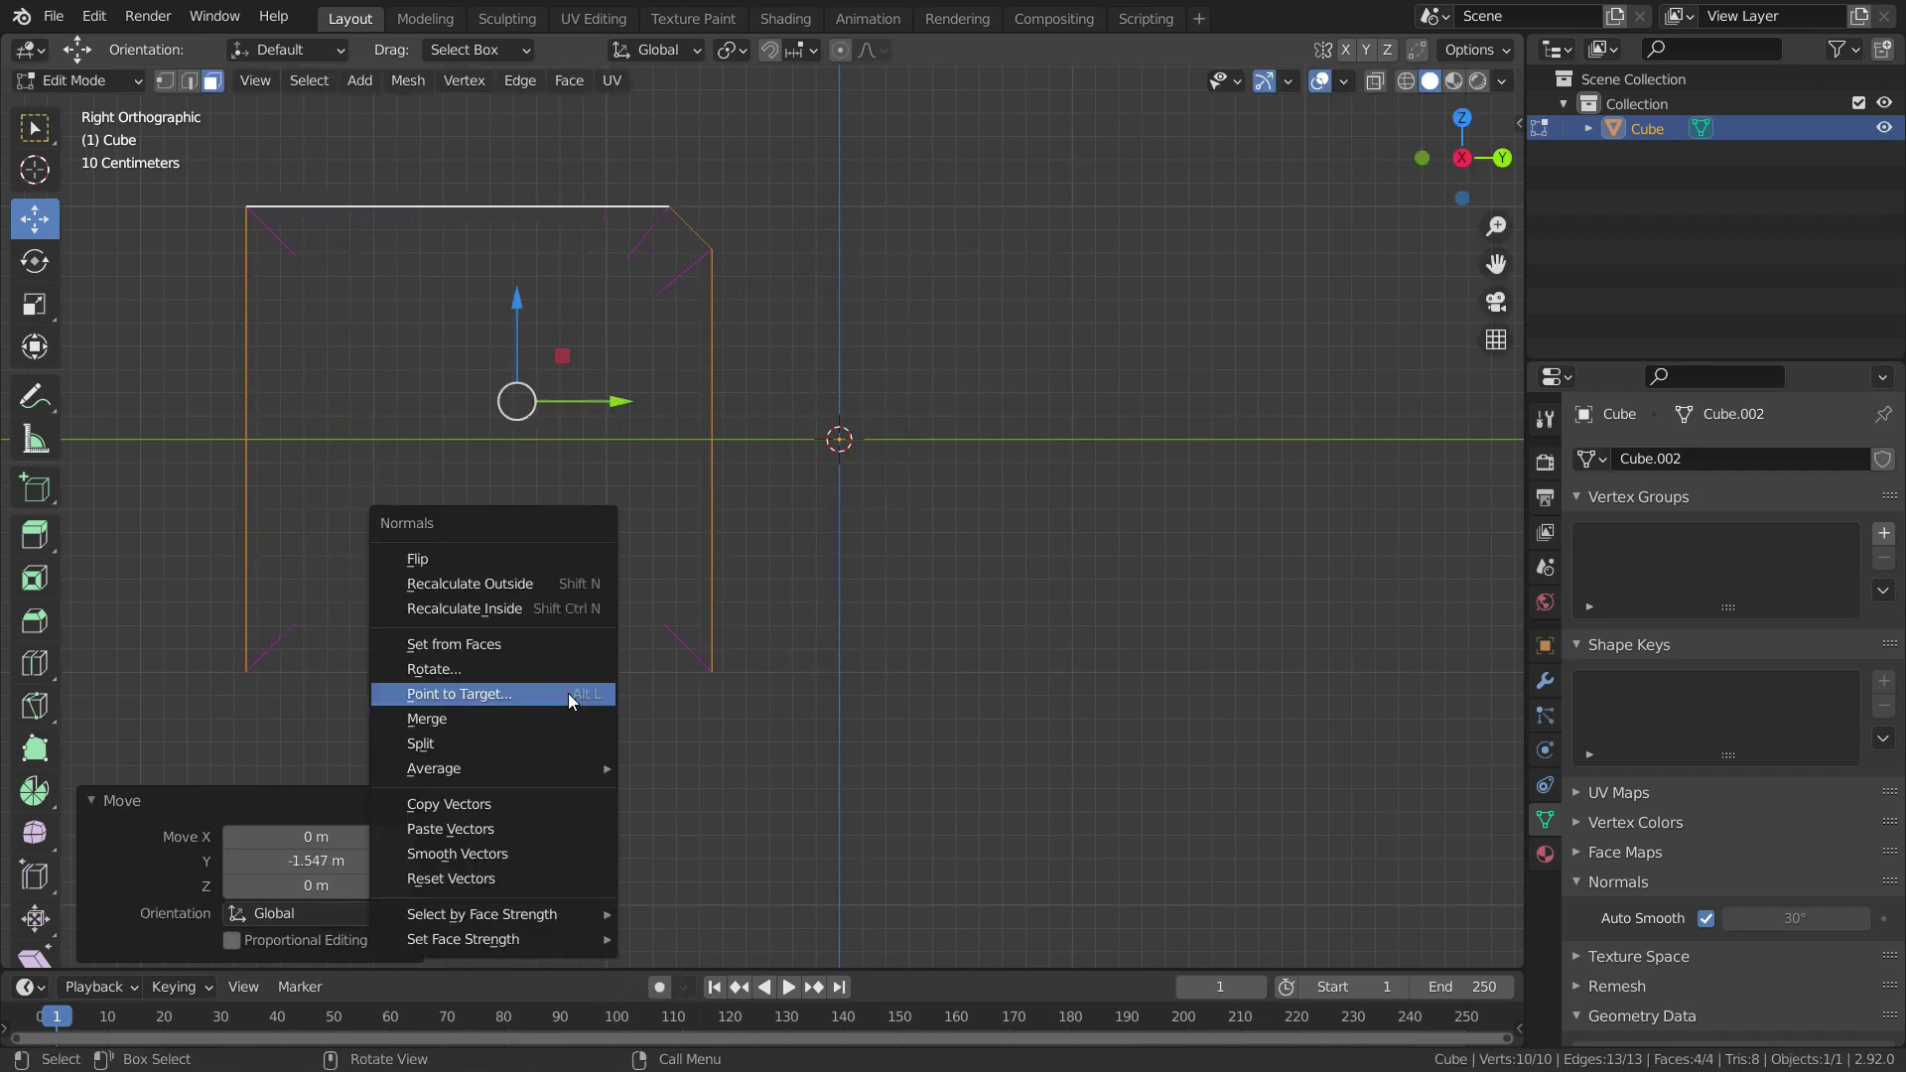
click(568, 693)
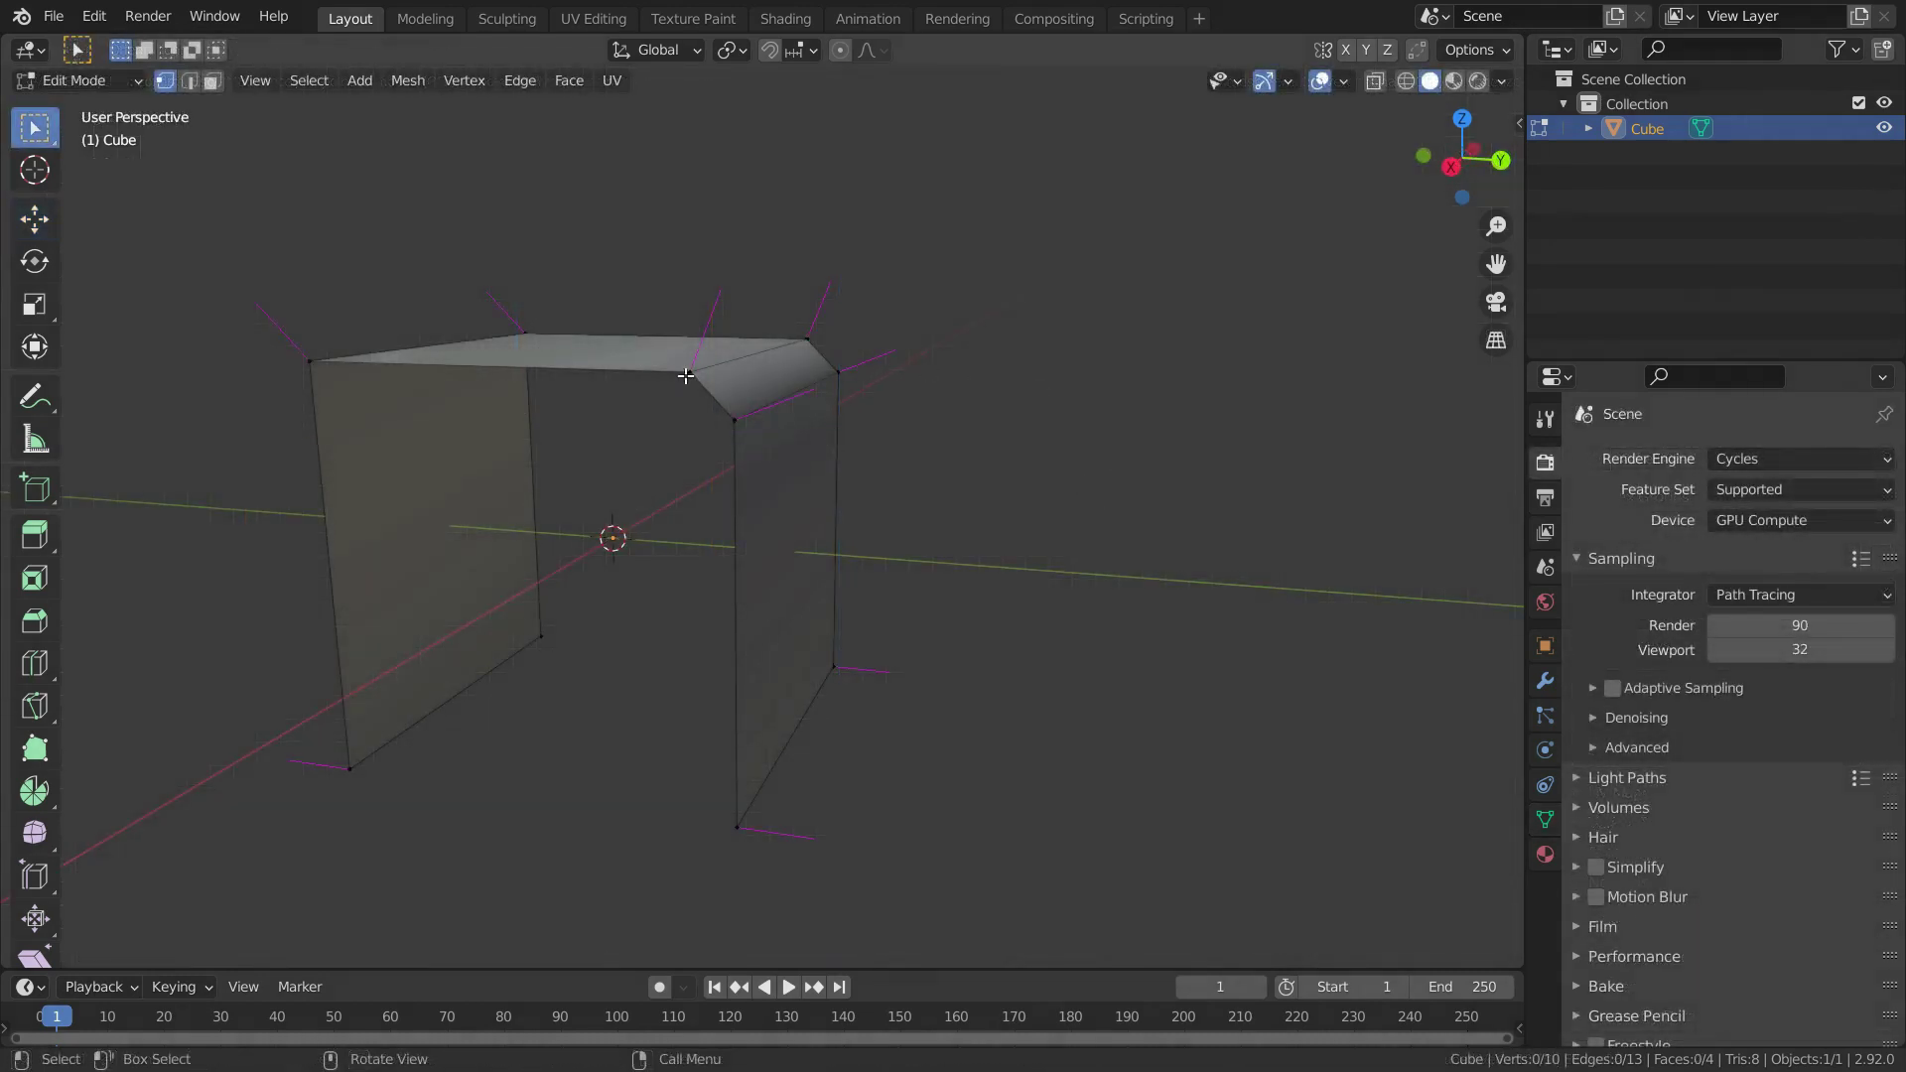
Split the custom normals on two selected top-edge vertices, then merge them back
click(686, 375)
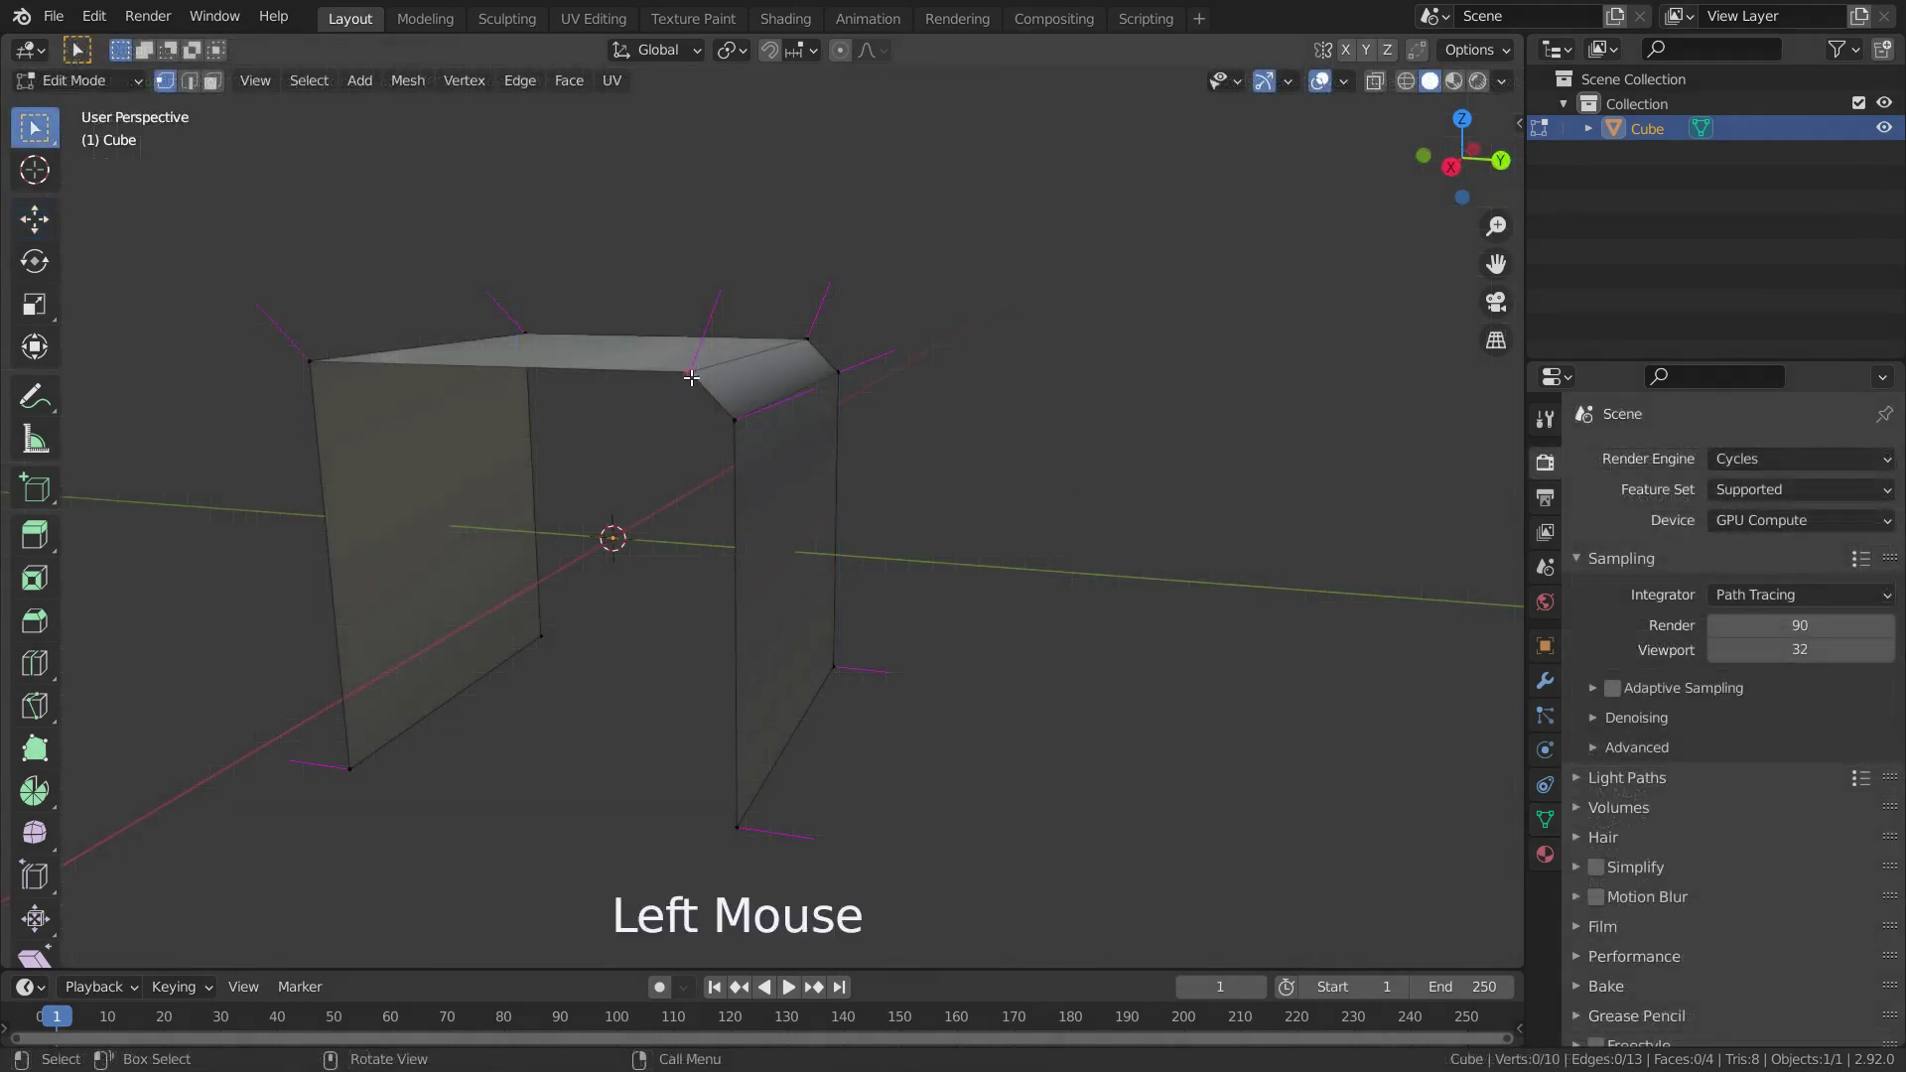
shift+click(817, 339)
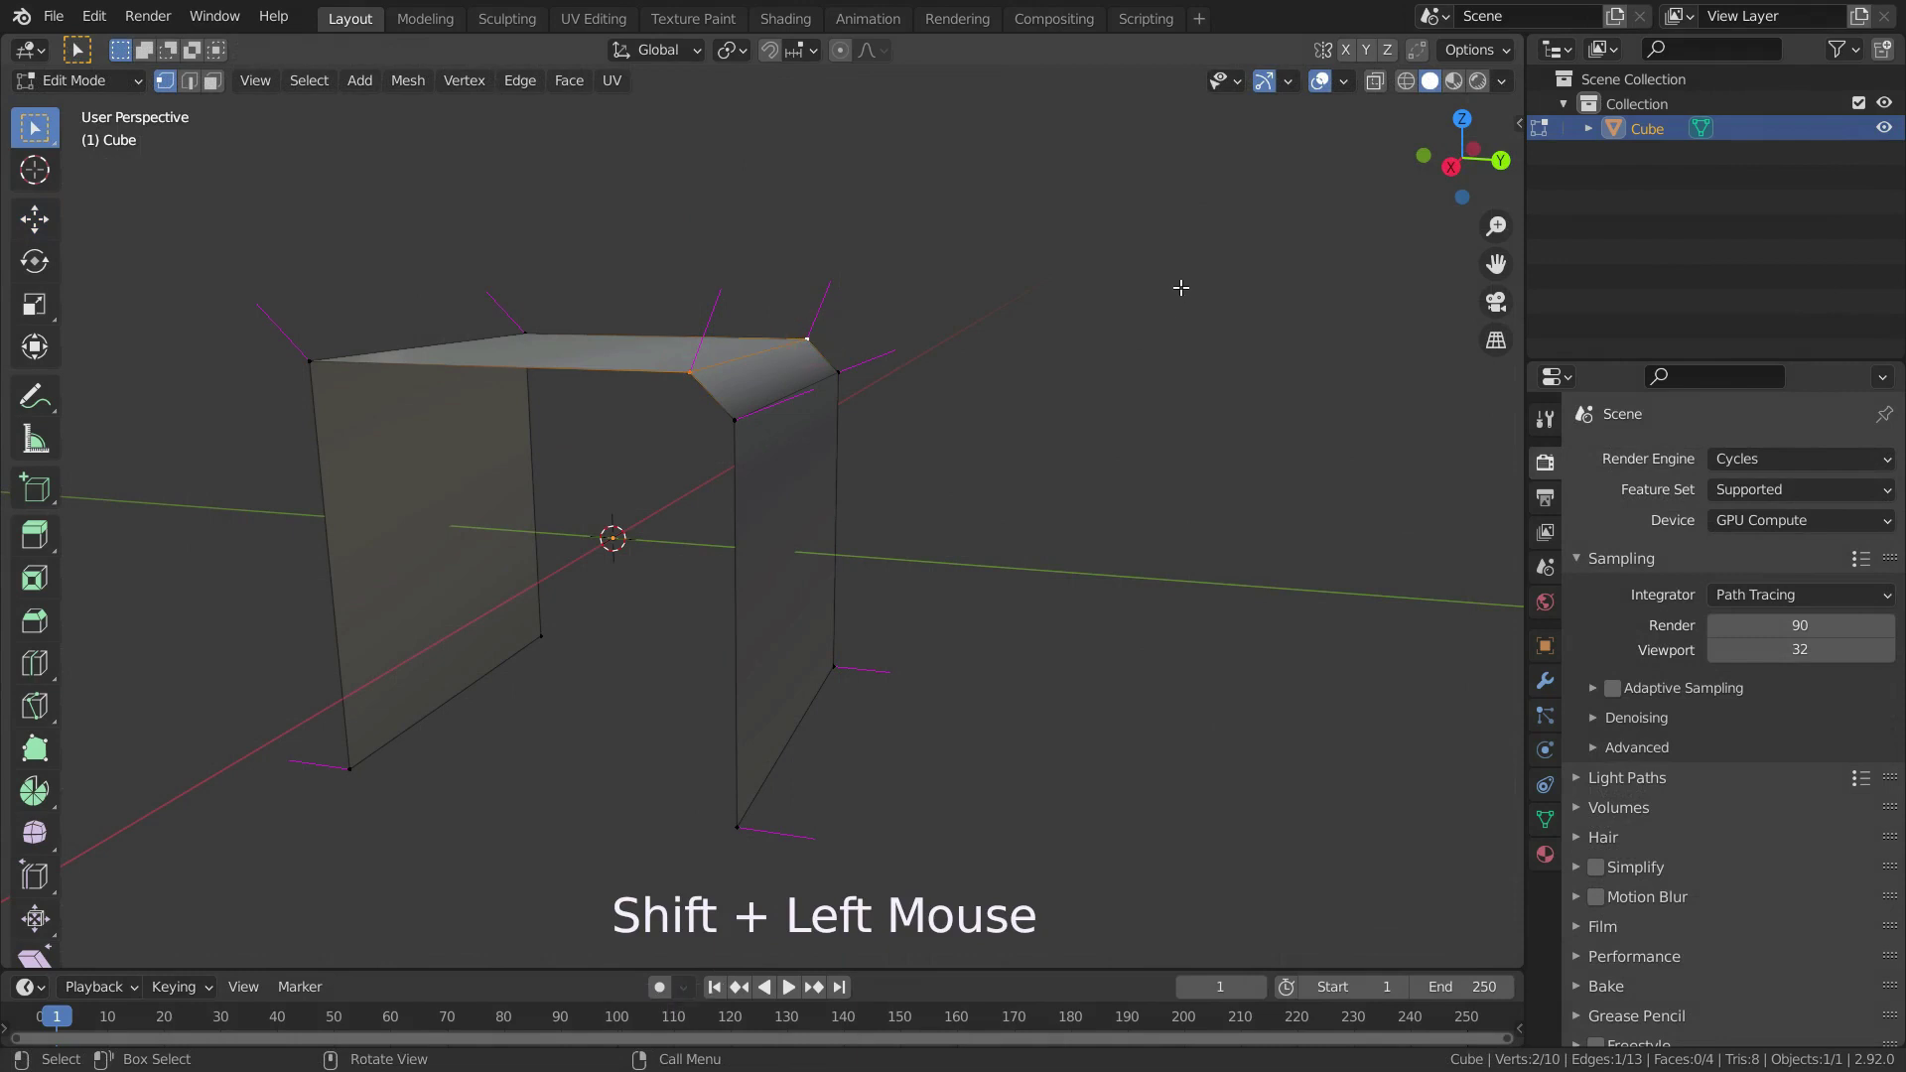
key(alt+n)
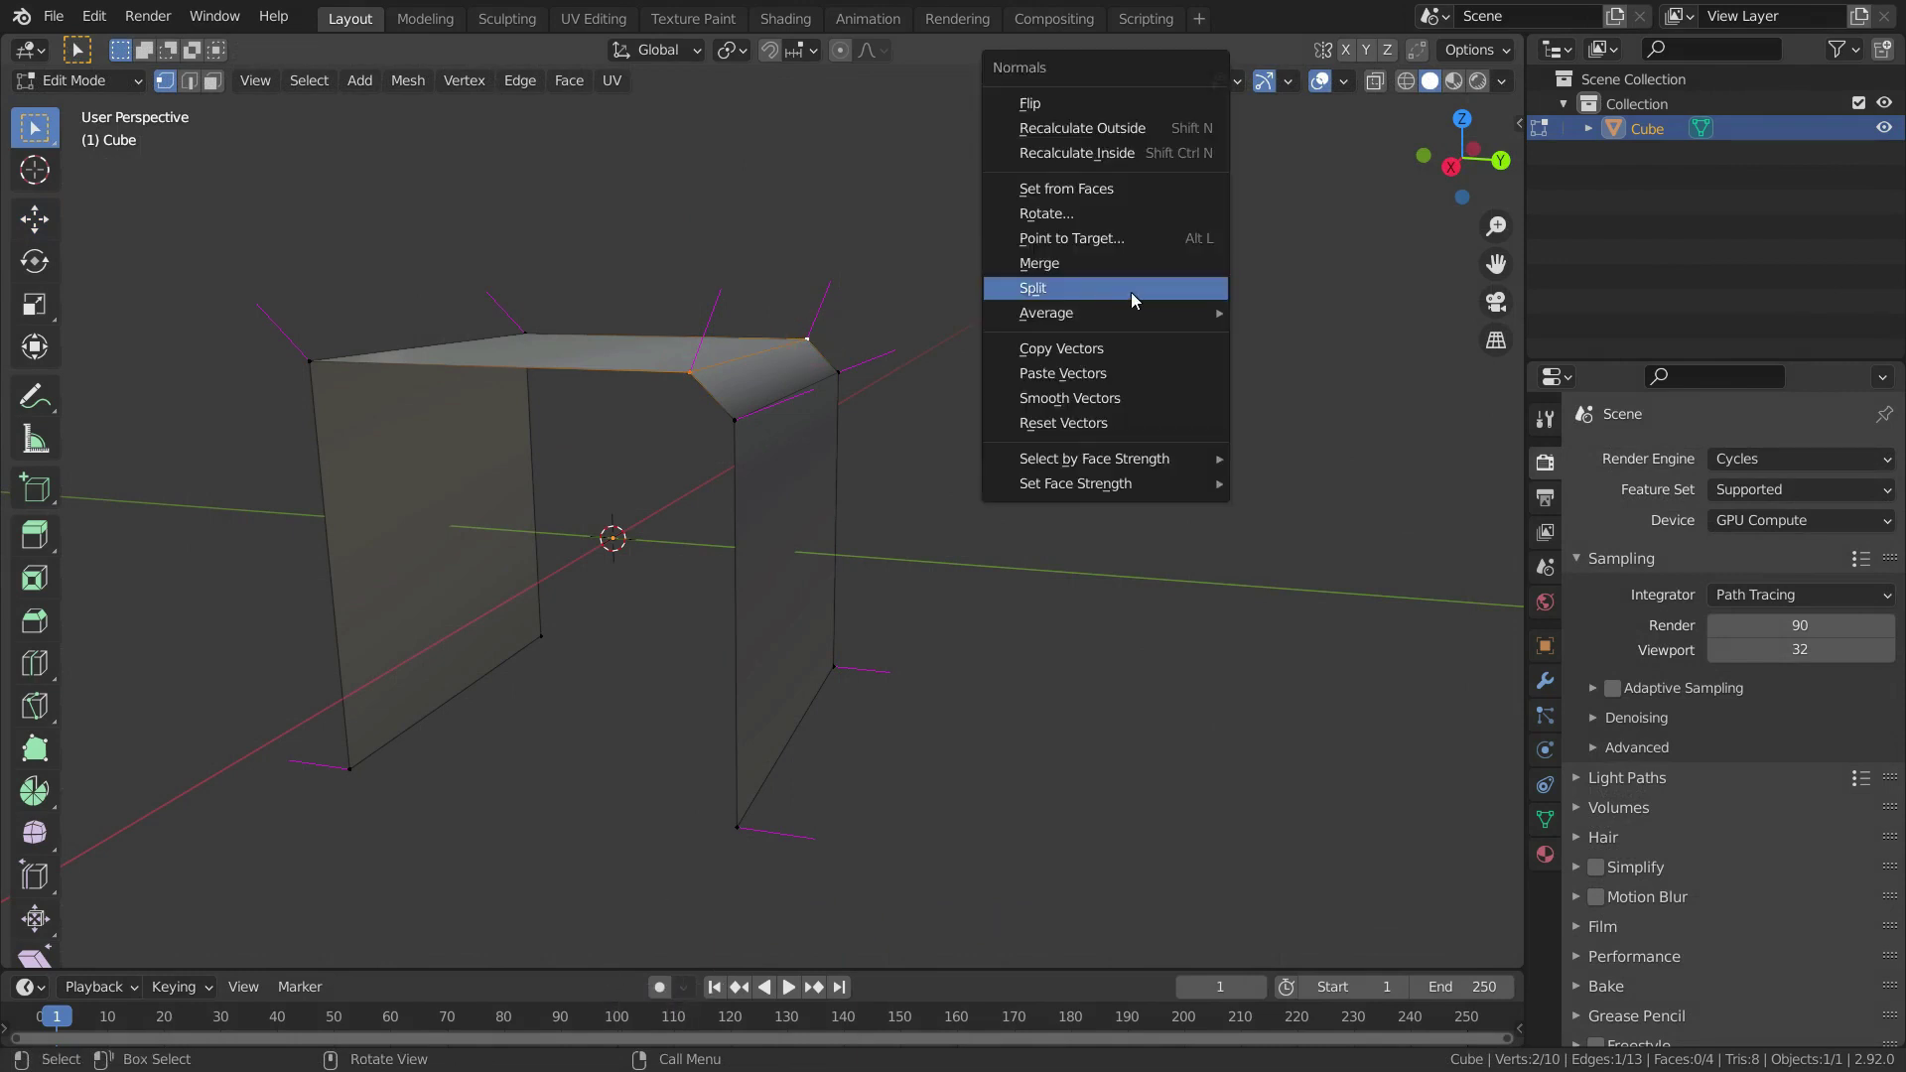
click(1074, 289)
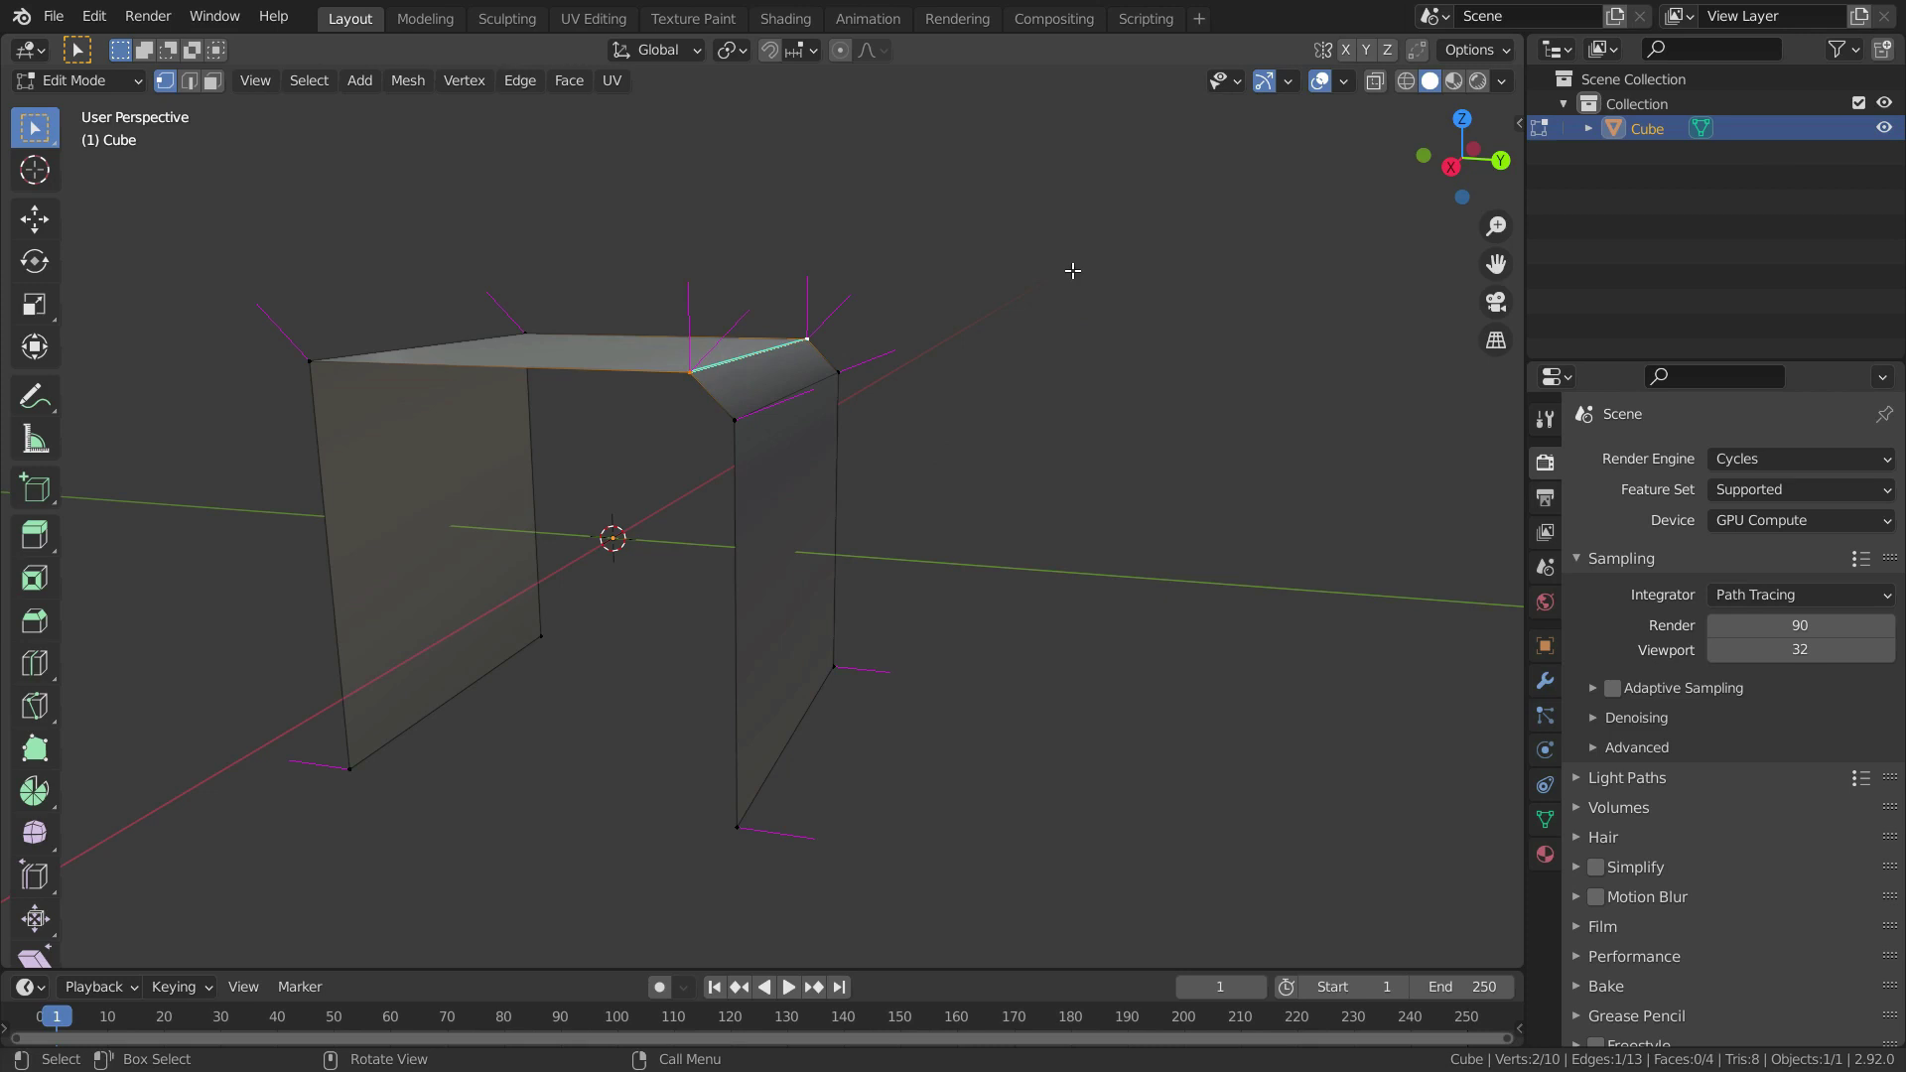
key(alt+n)
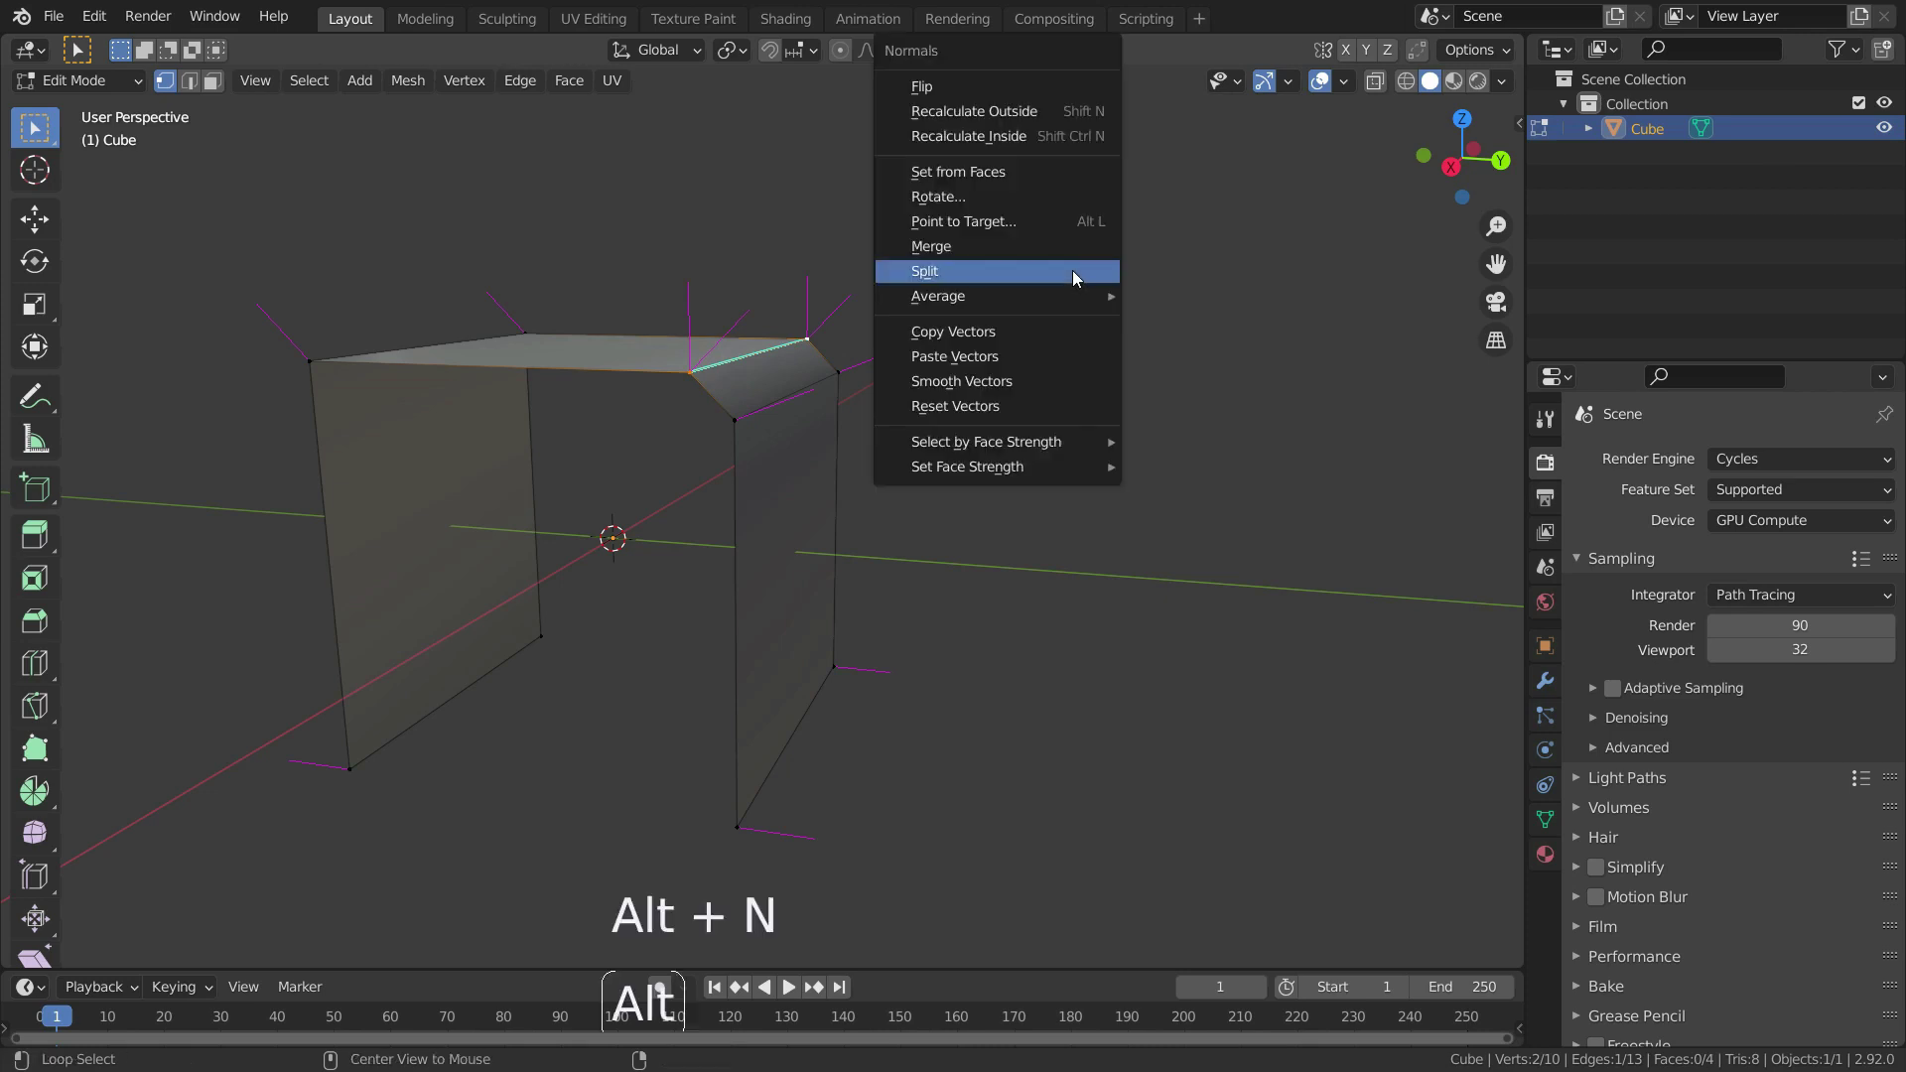
click(998, 252)
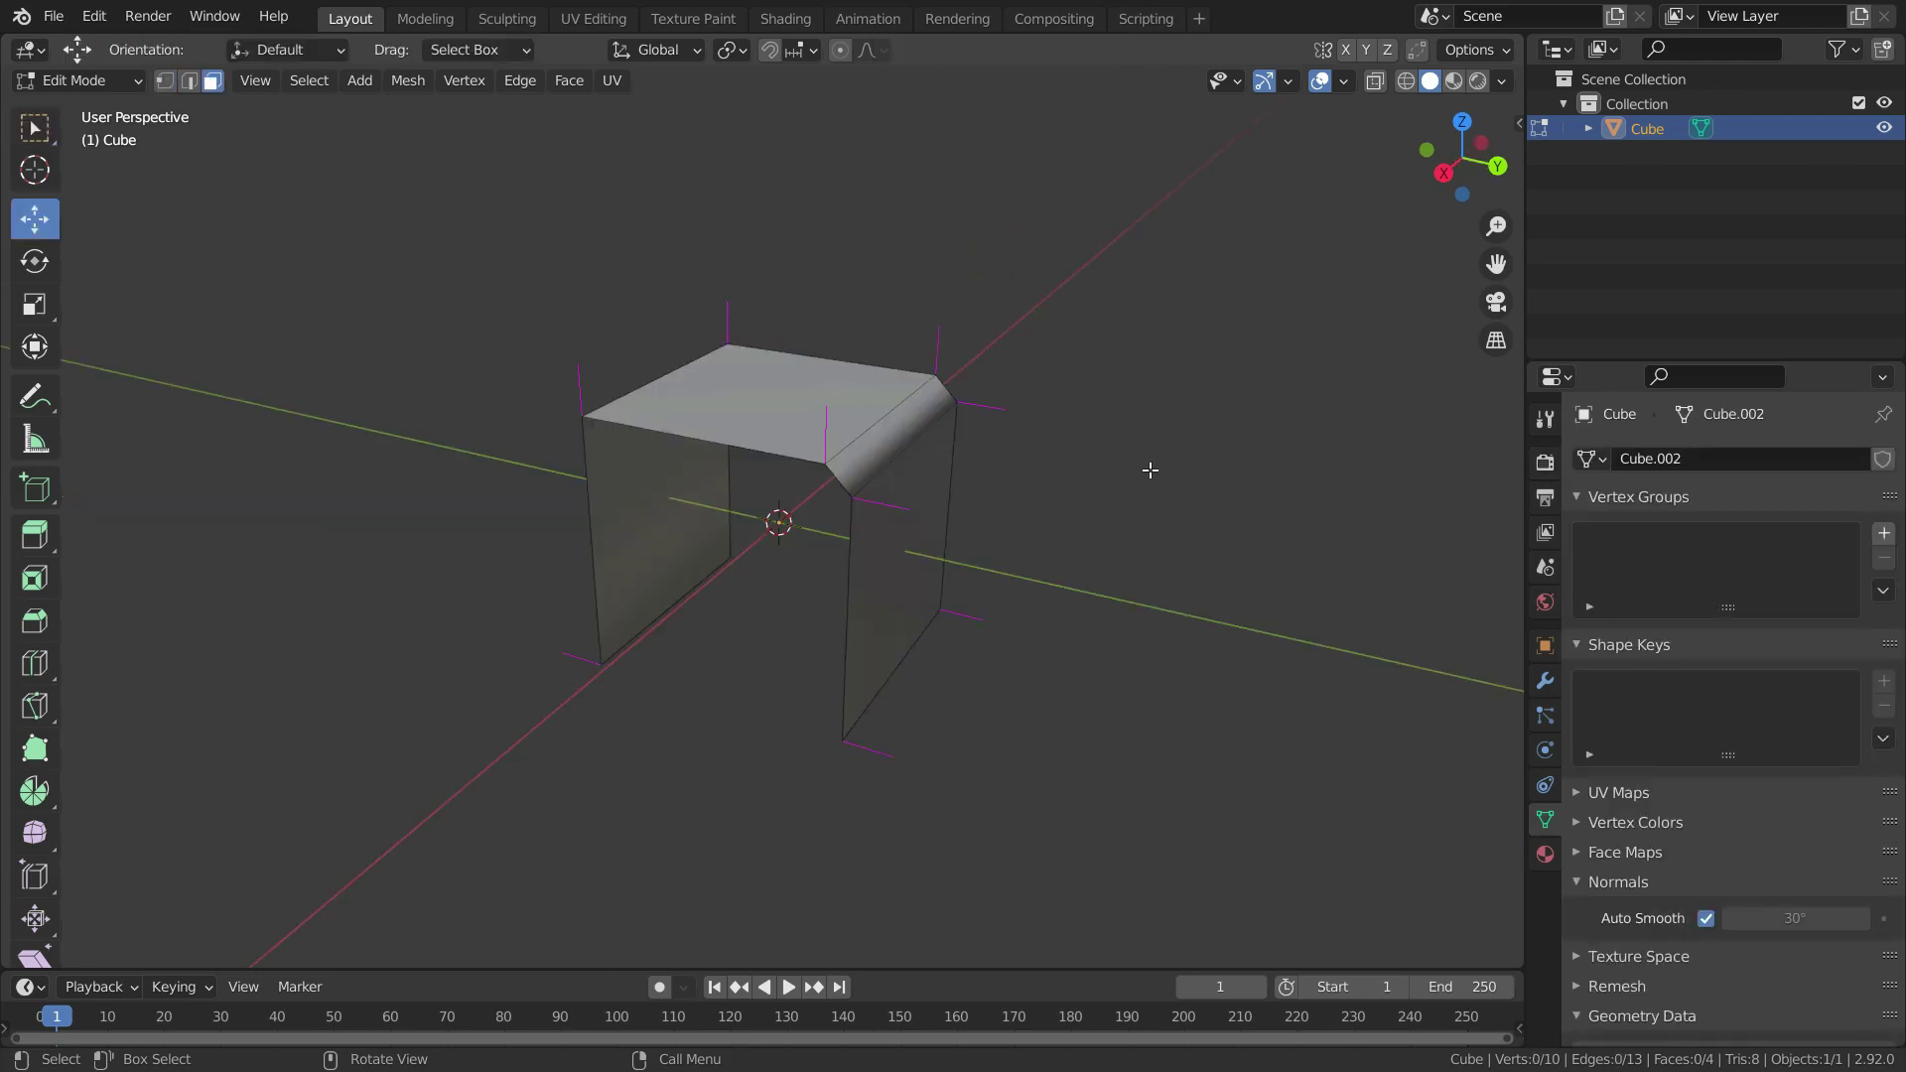
Select all faces of the bent box and apply Shade Flat
key(a)
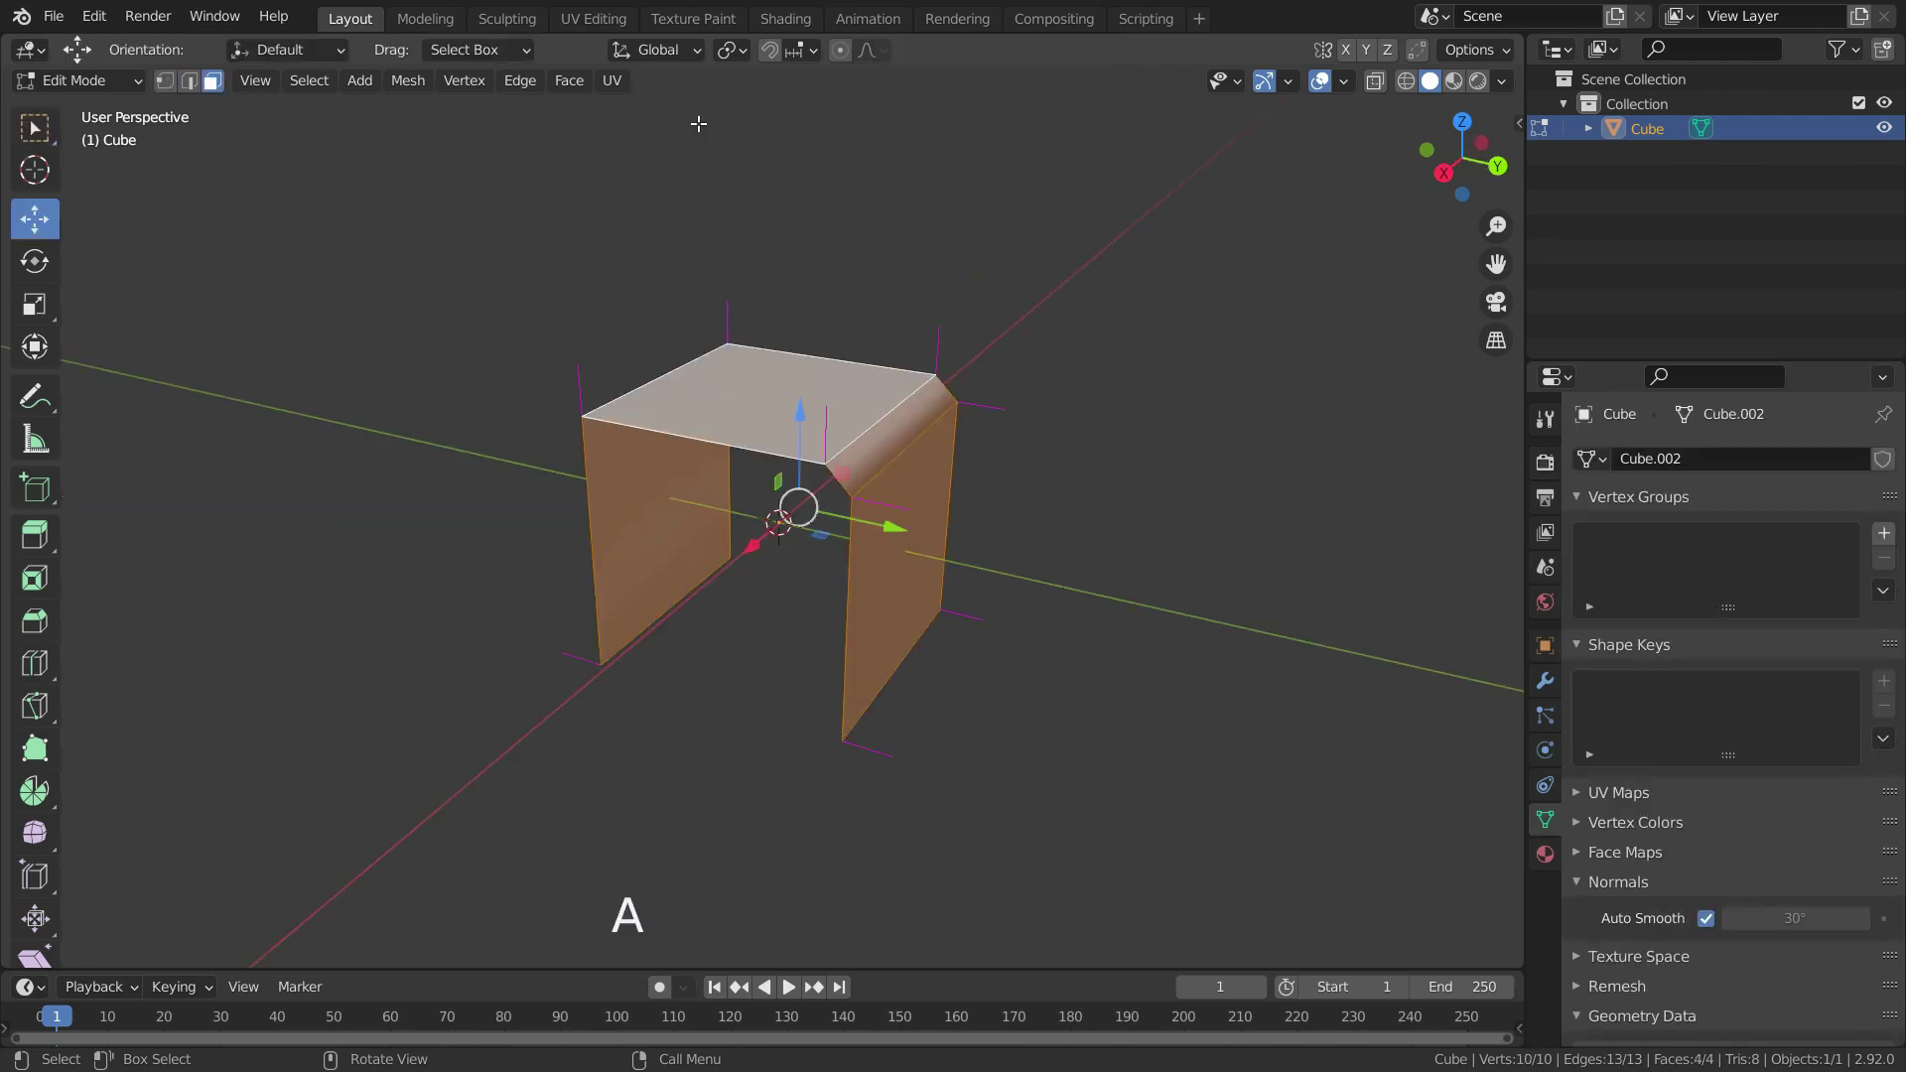
click(570, 83)
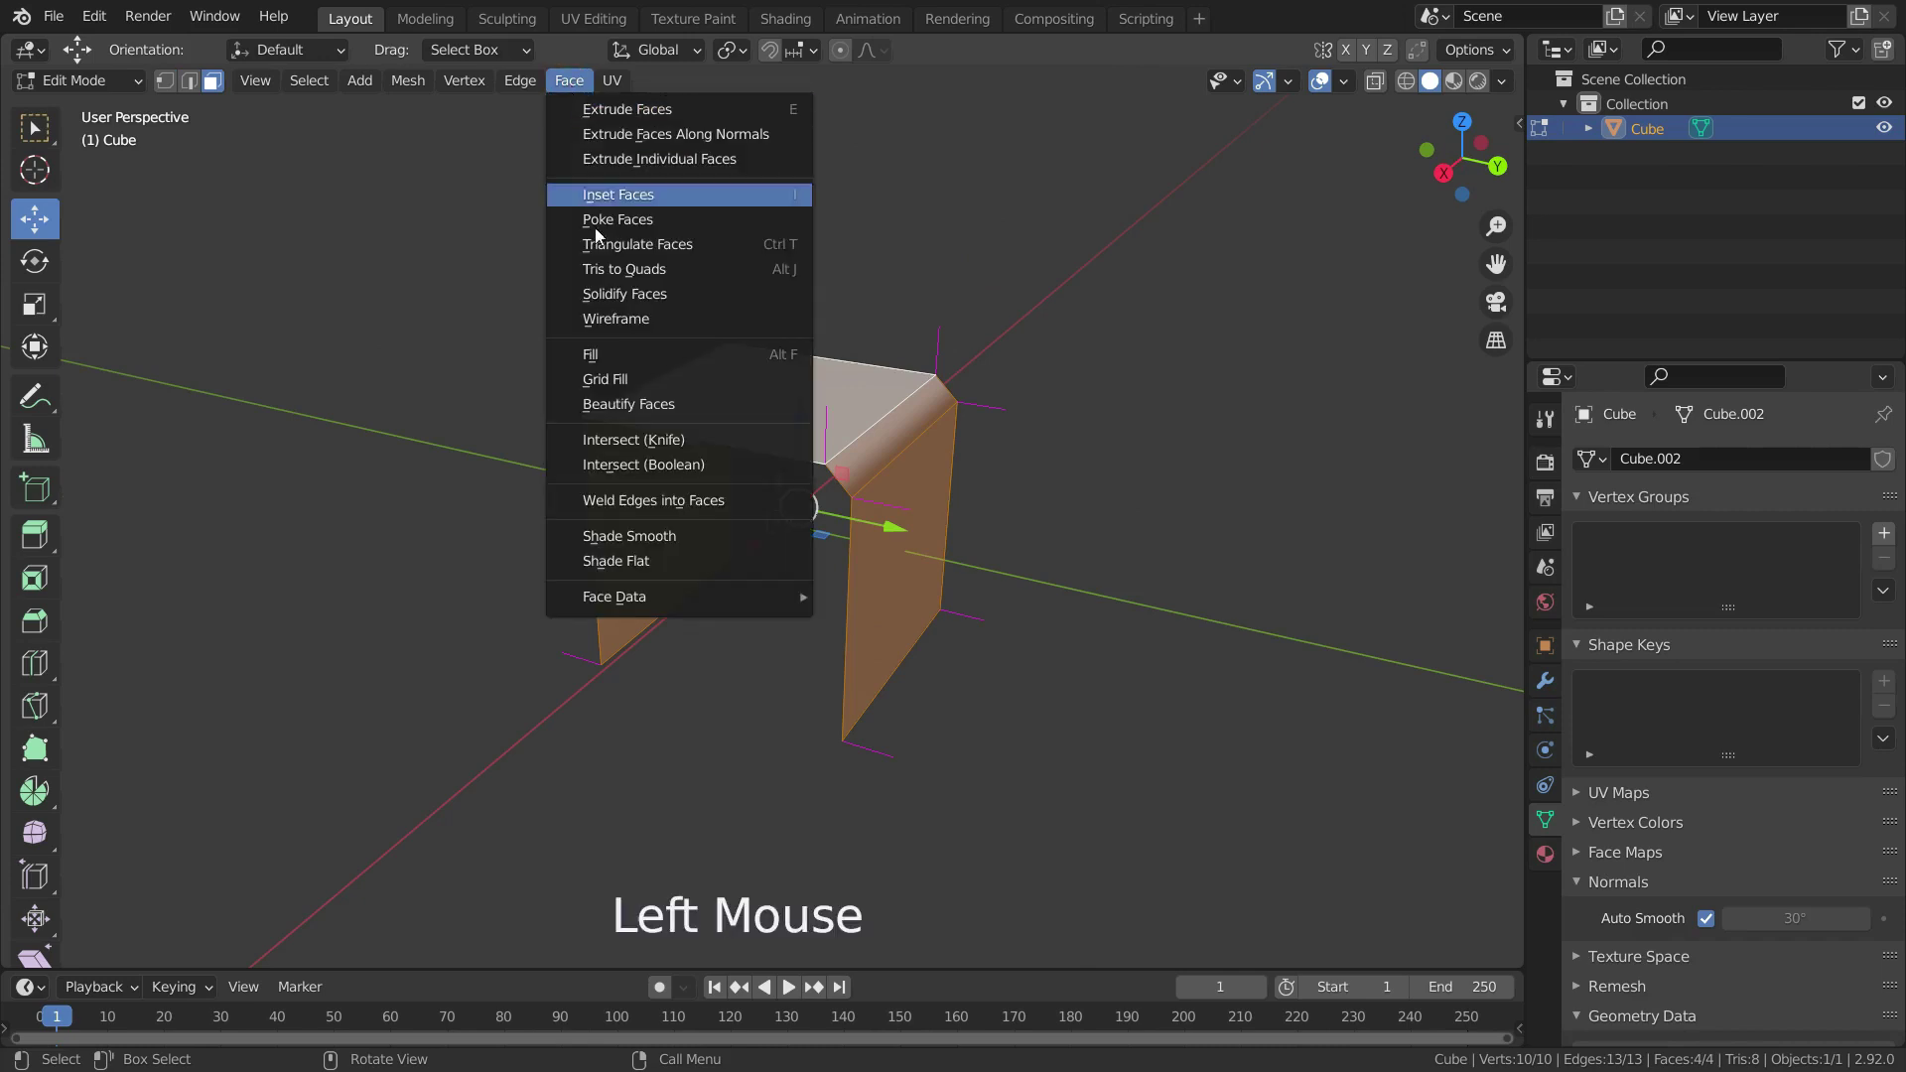
click(676, 563)
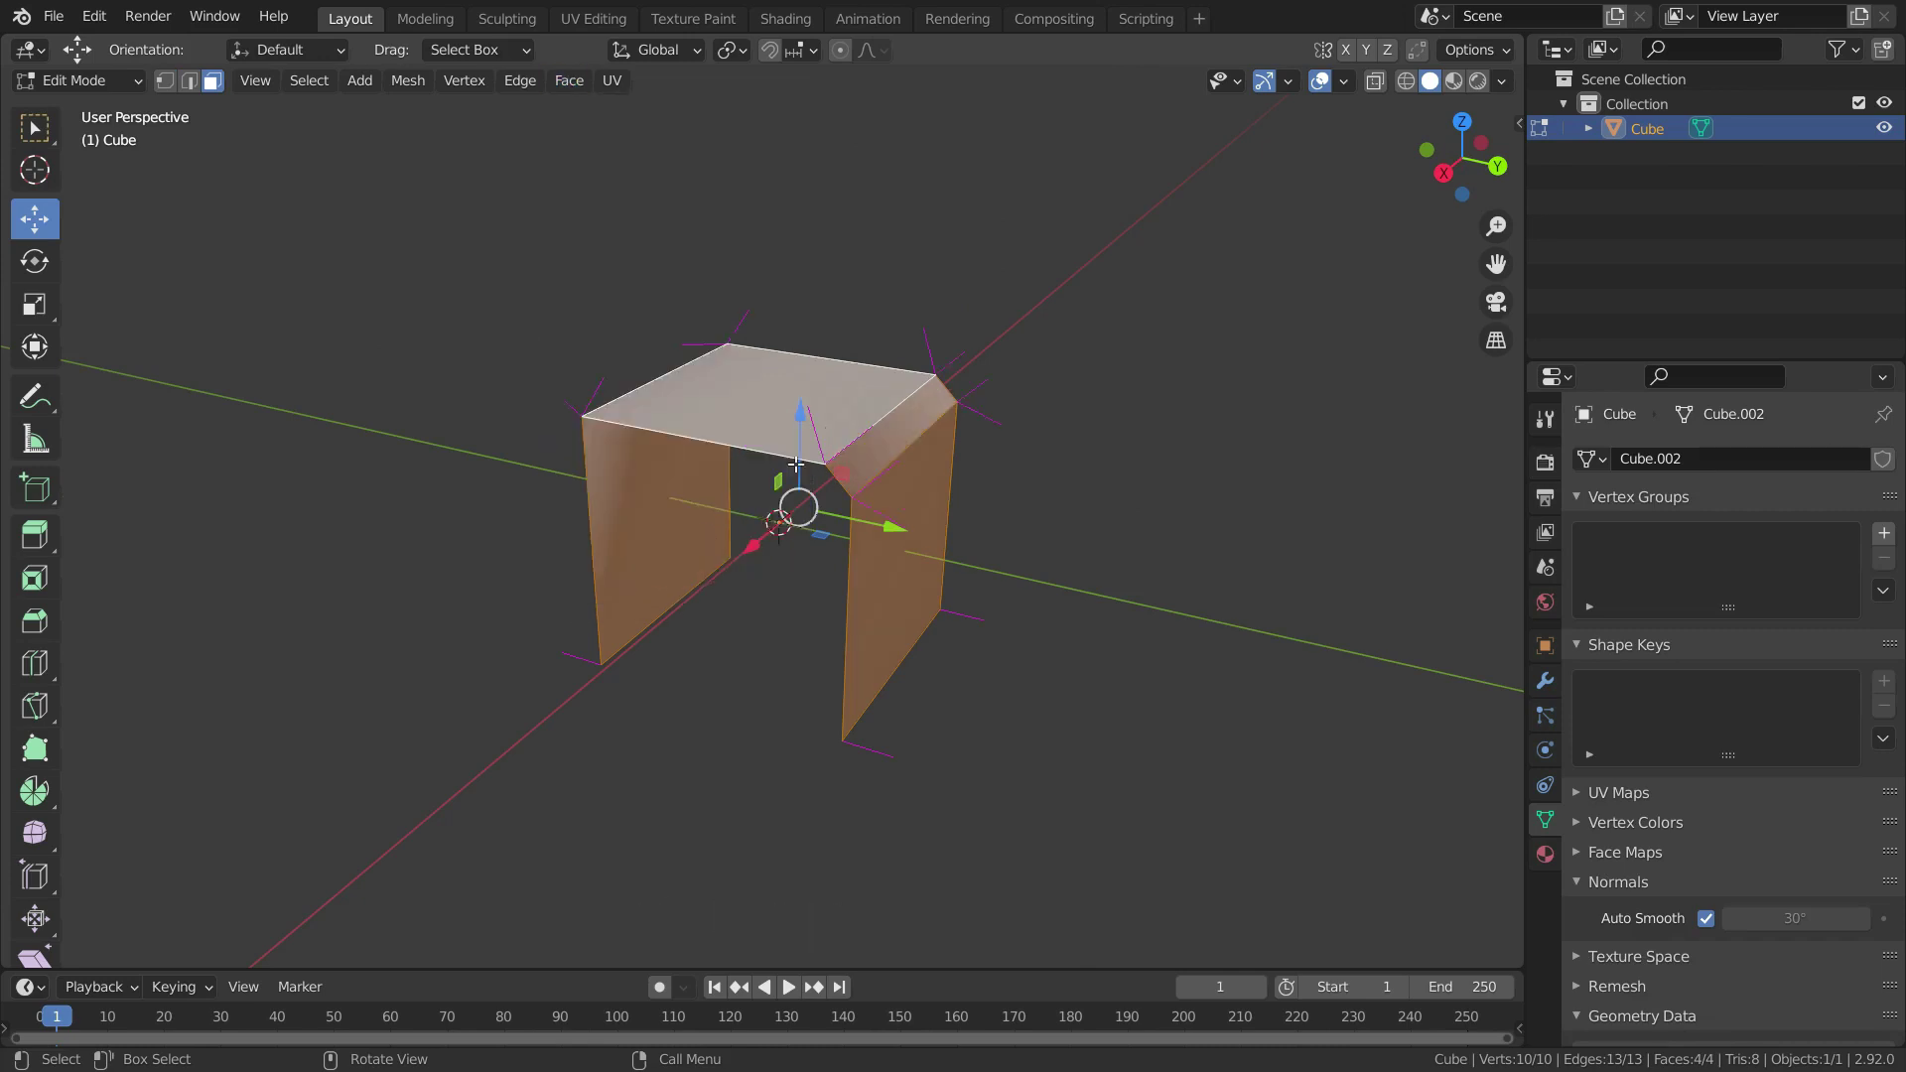
middle_drag(1027, 539, 1092, 515)
scroll(1102, 455, up, 3)
In vertex mode, select only the top bend vertex and average its normals by Custom Normal
click(1102, 456)
middle_drag(944, 459, 863, 493)
click(165, 80)
middle_drag(977, 549, 1061, 557)
middle_drag(792, 467, 779, 443)
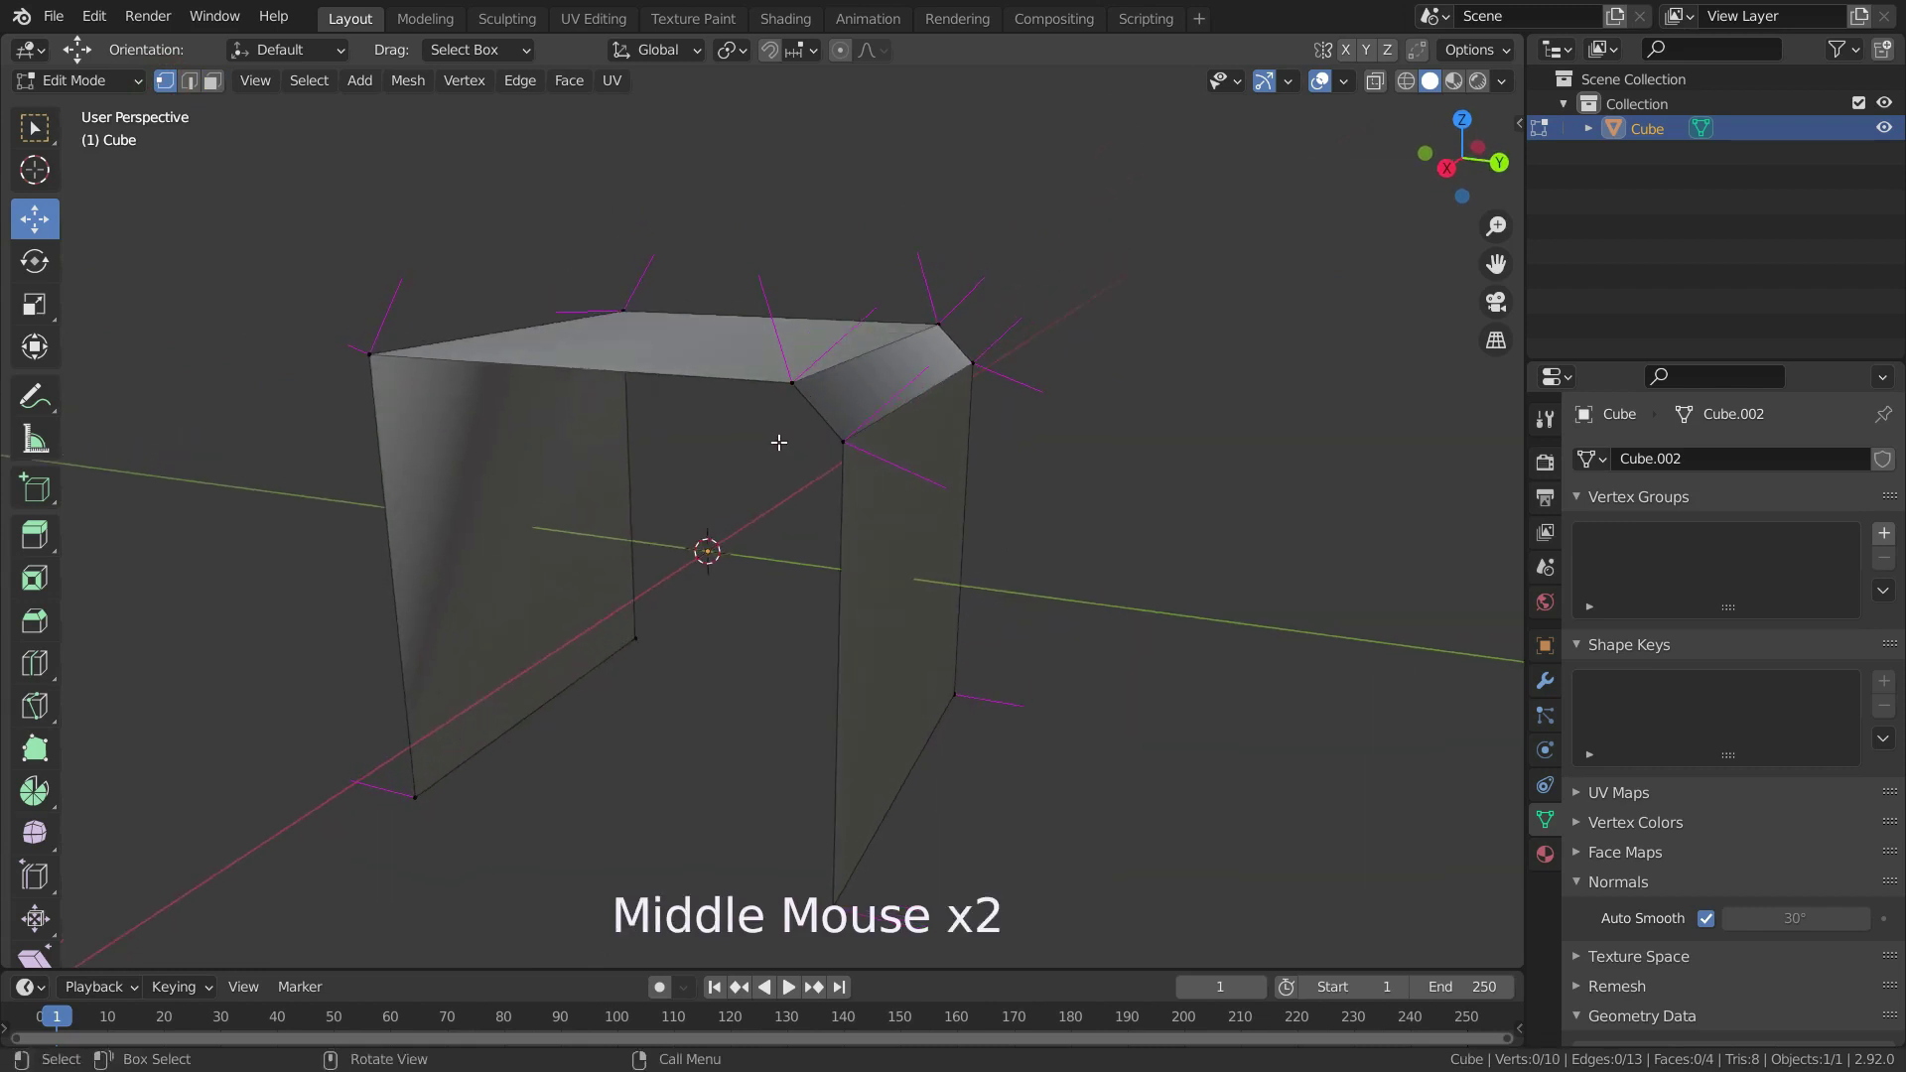
click(794, 383)
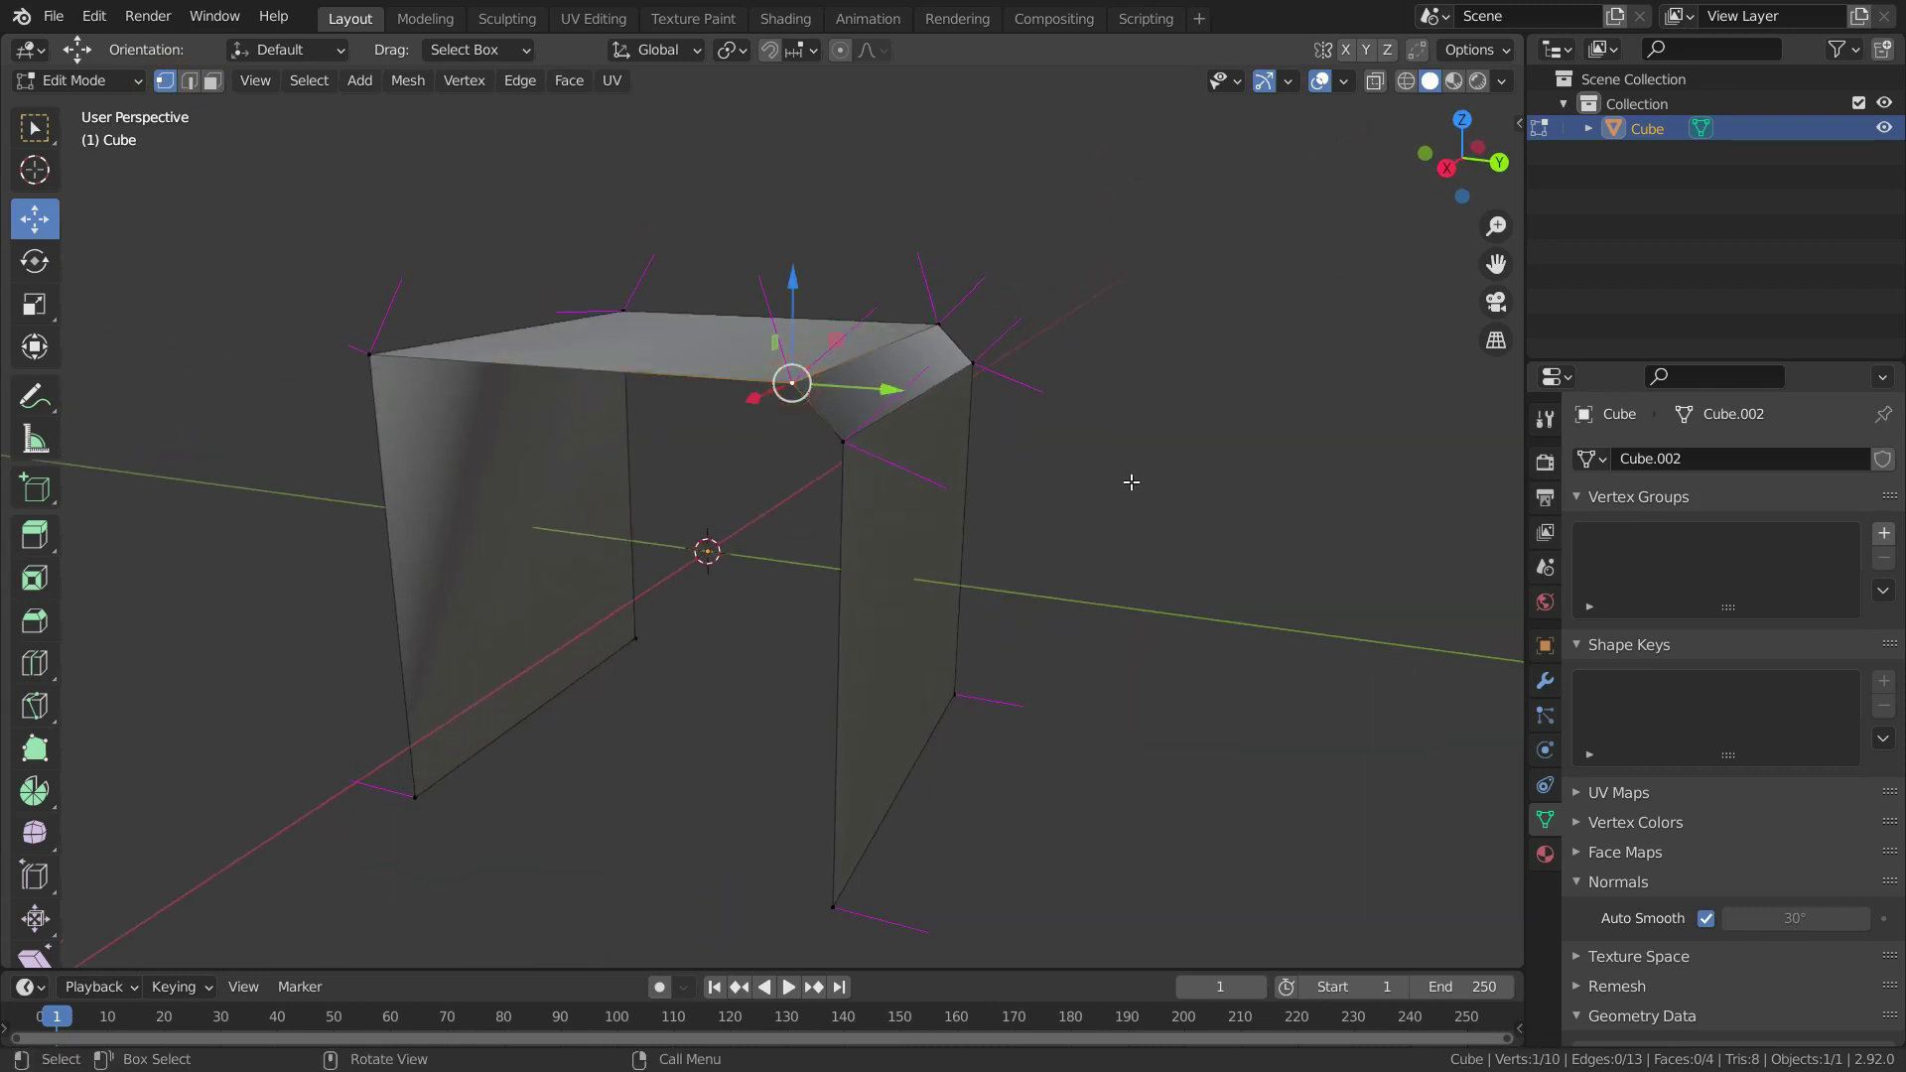
key(alt+n)
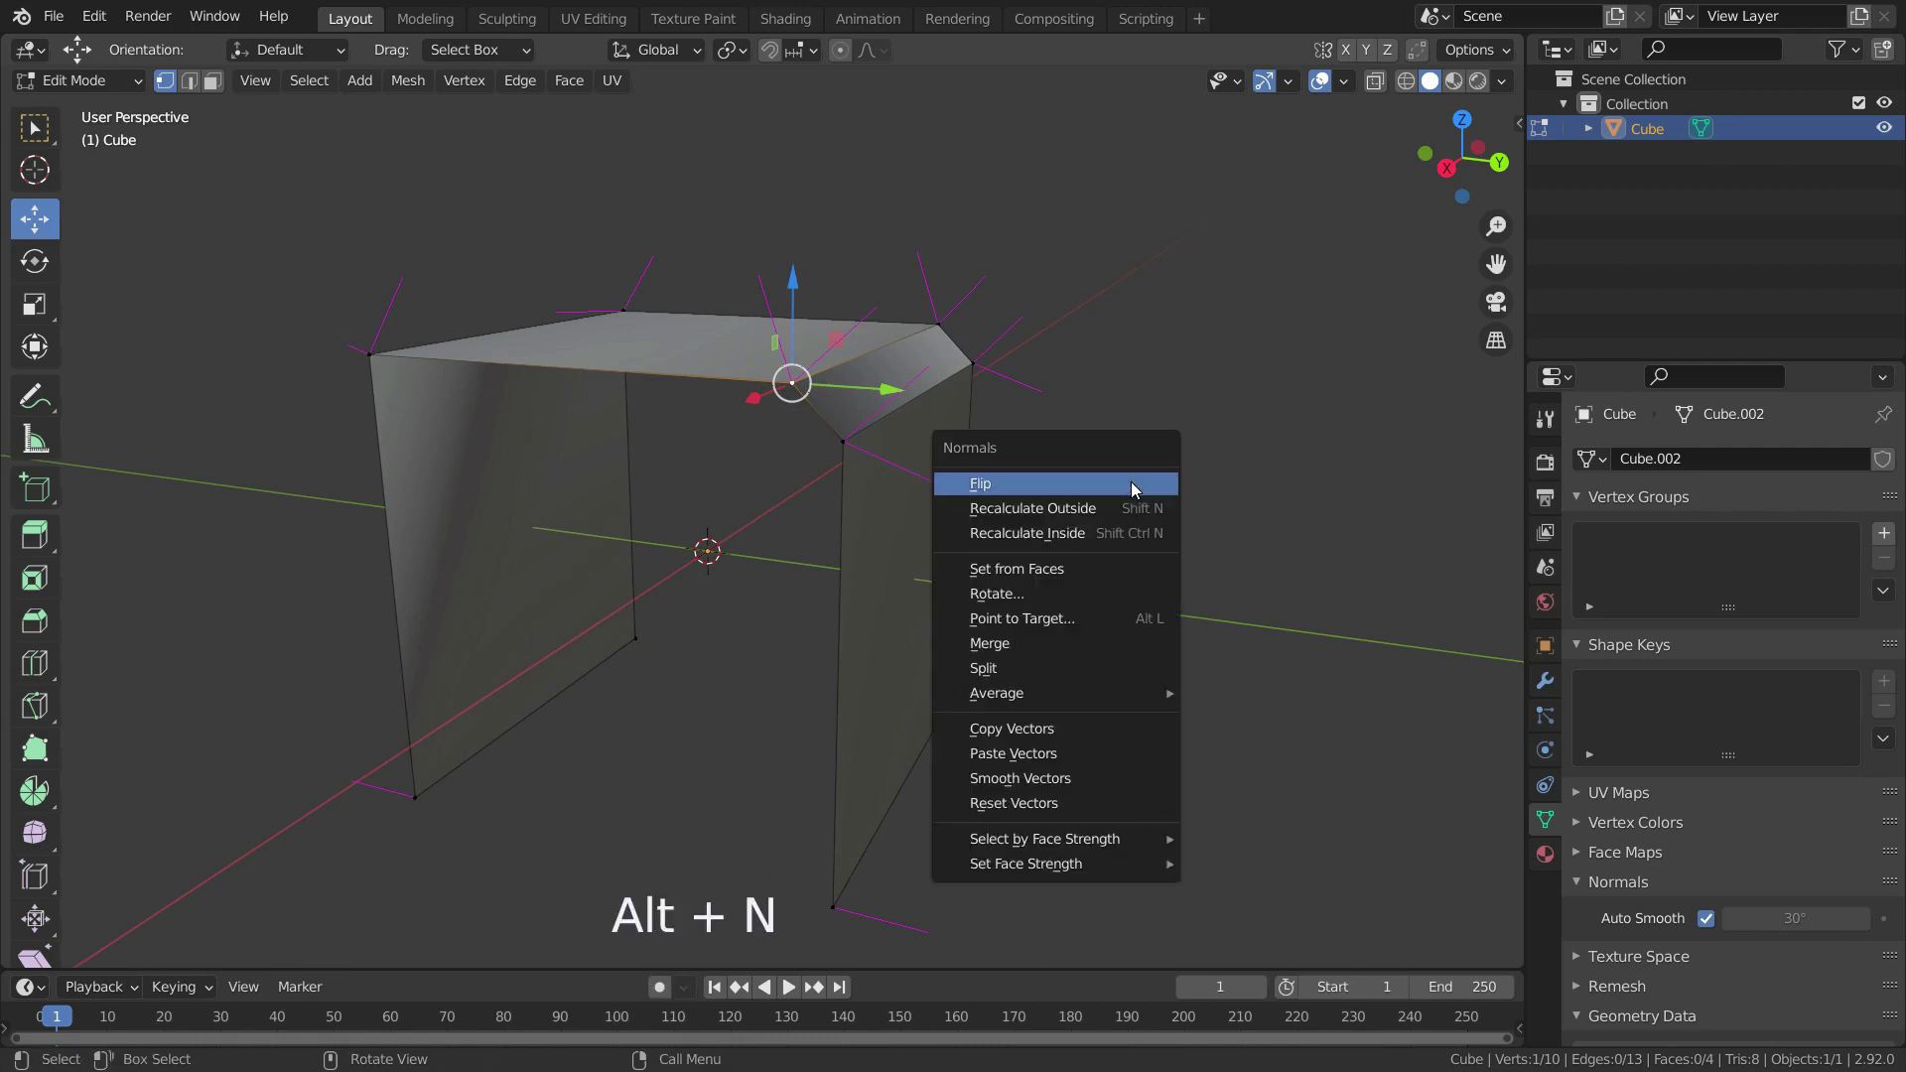
mouse_move(1116, 695)
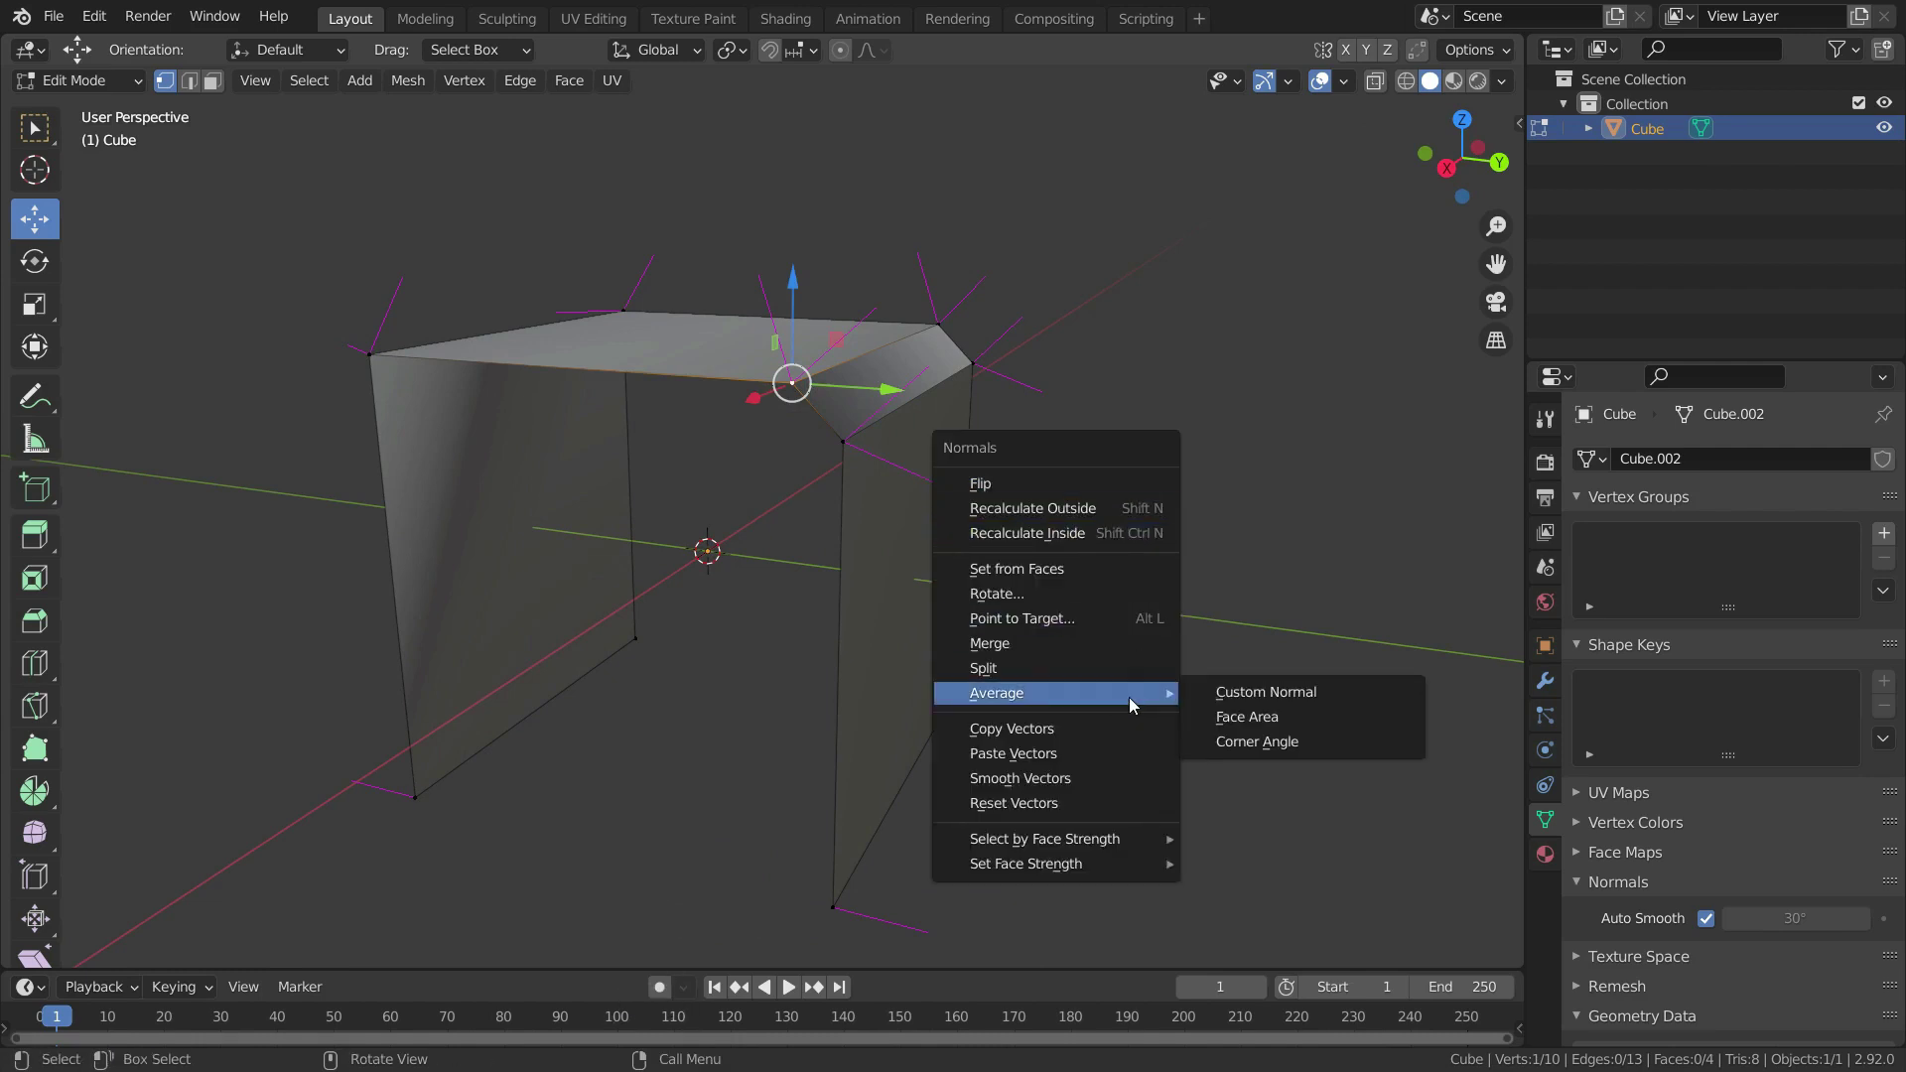
click(1293, 693)
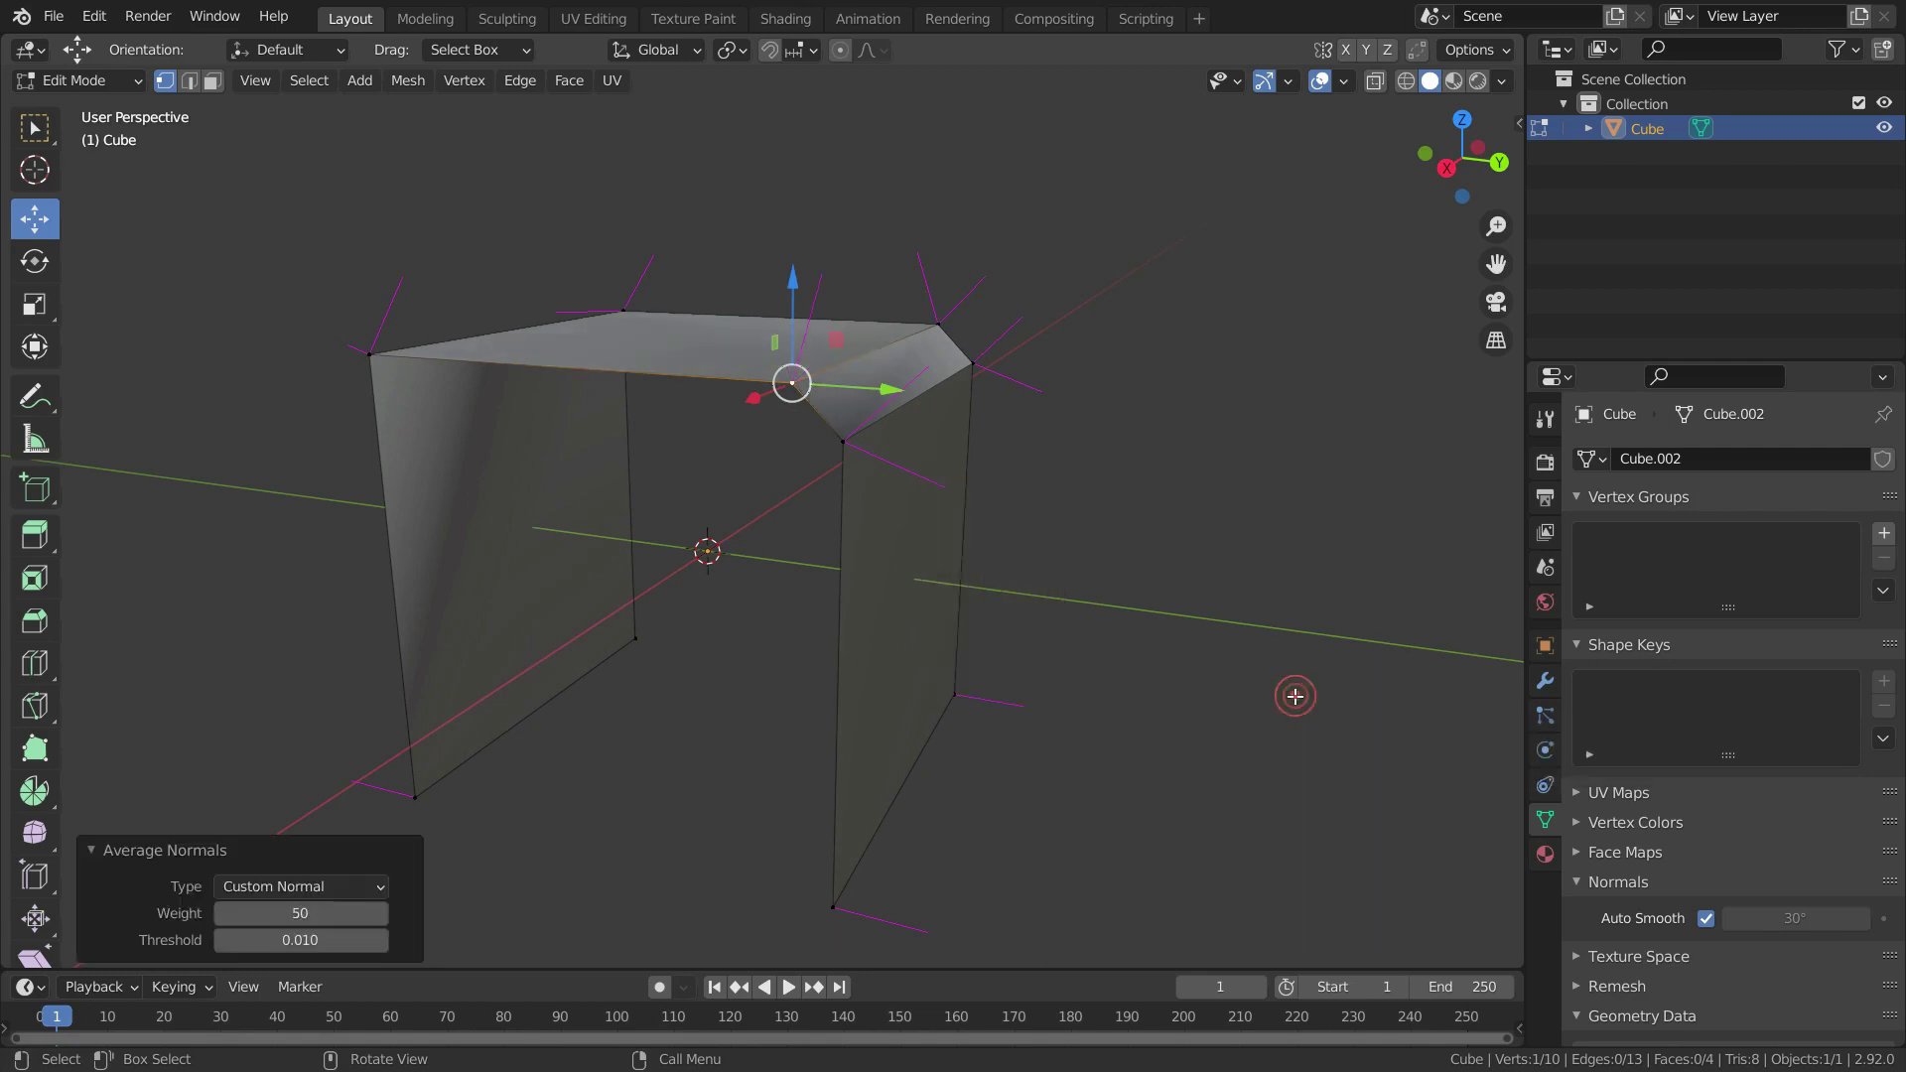
Orbit and view from the right side to inspect the averaged normal at the bend
scroll(784, 443, up, 2)
middle_drag(784, 443, 631, 712)
key(KP_3)
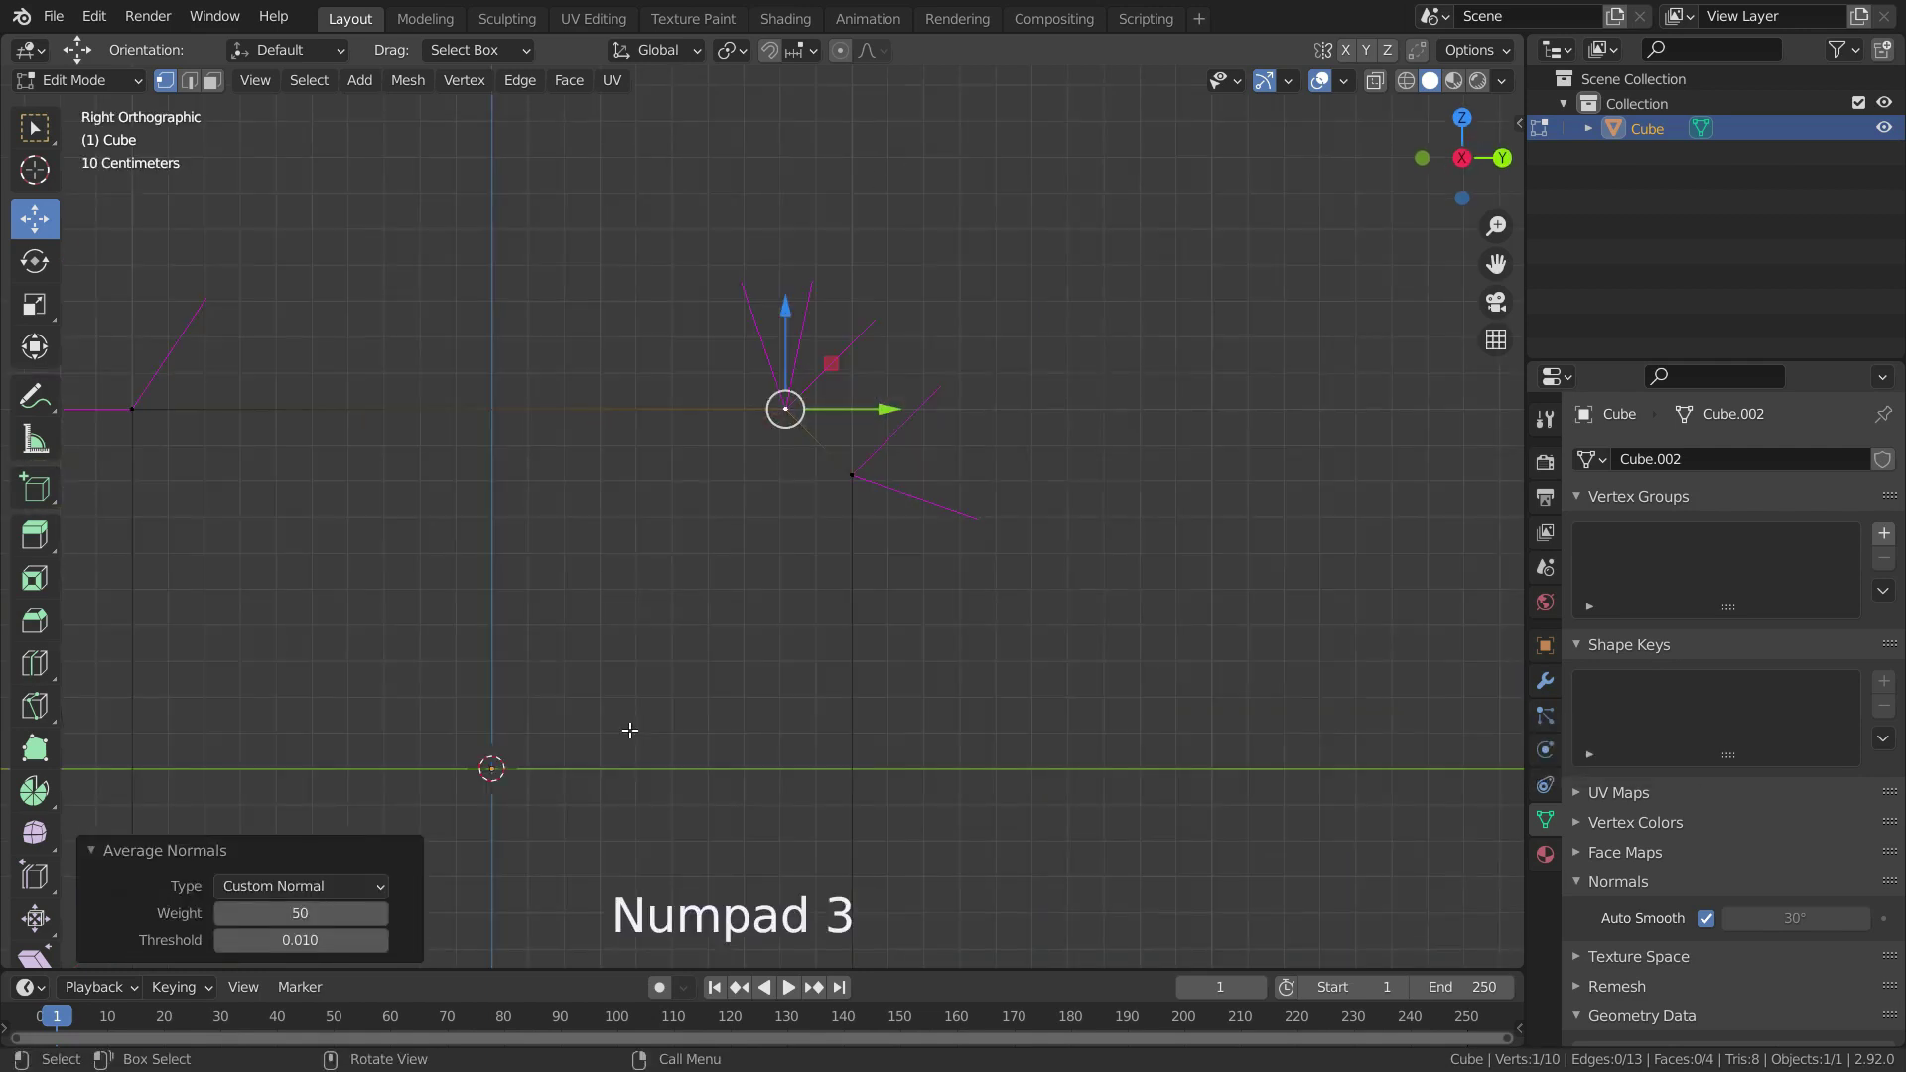
scroll(796, 337, up, 3)
middle_drag(1010, 407, 953, 516)
scroll(933, 536, up, 1)
scroll(923, 551, down, 8)
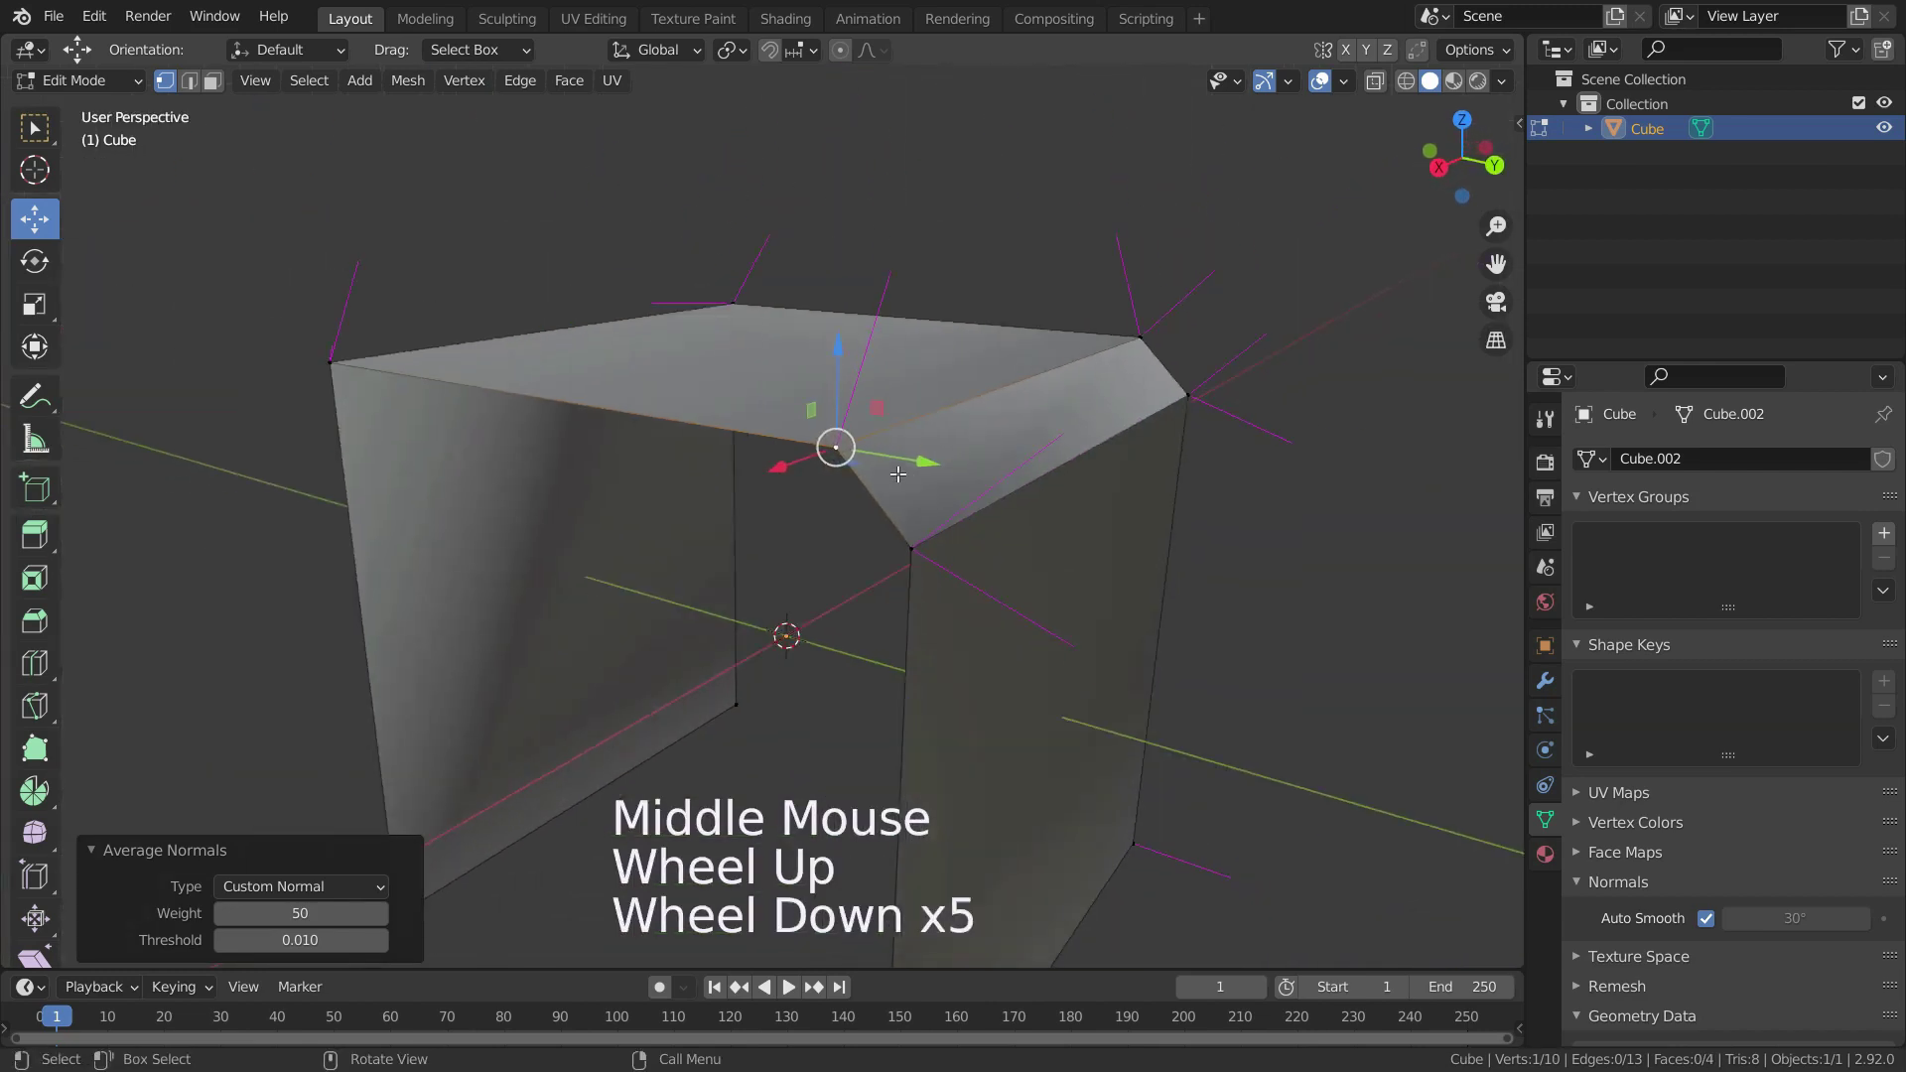
scroll(936, 602, up, 1)
middle_drag(936, 603, 992, 605)
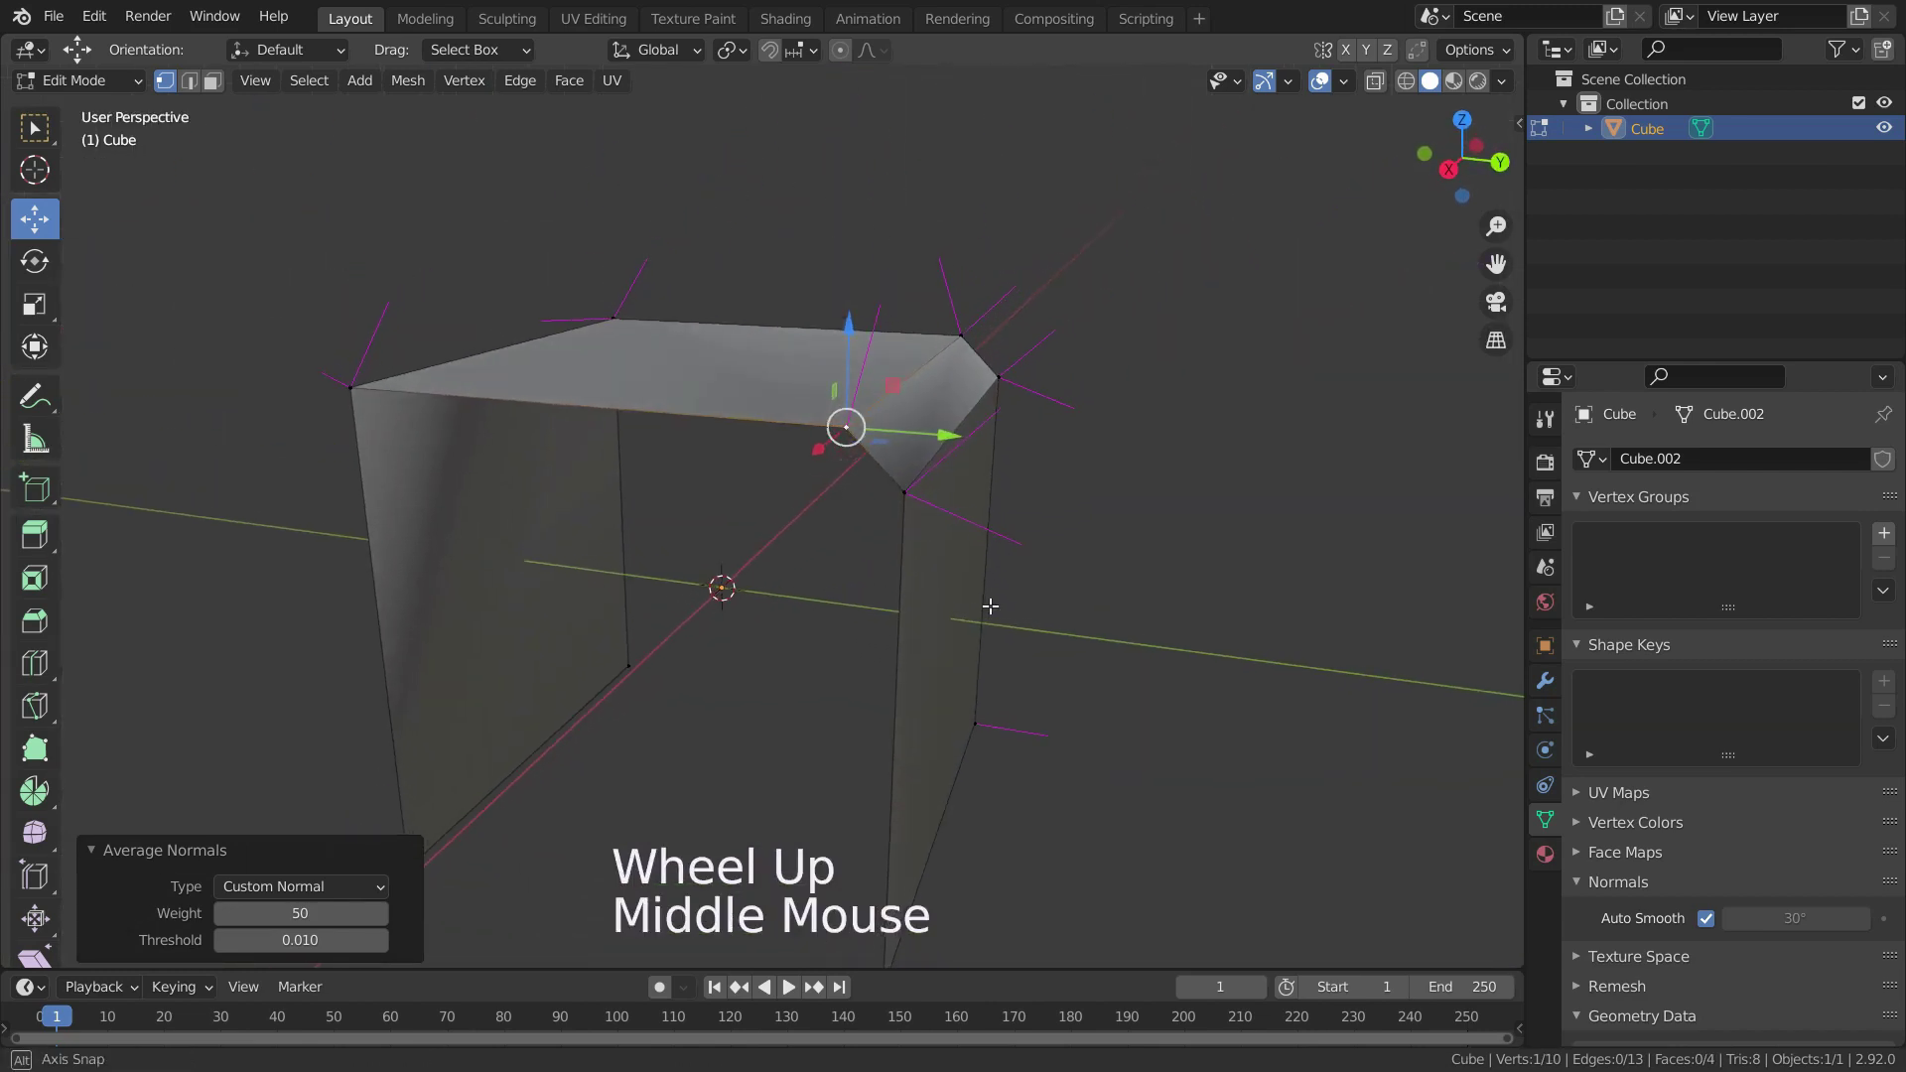
scroll(962, 604, down, 1)
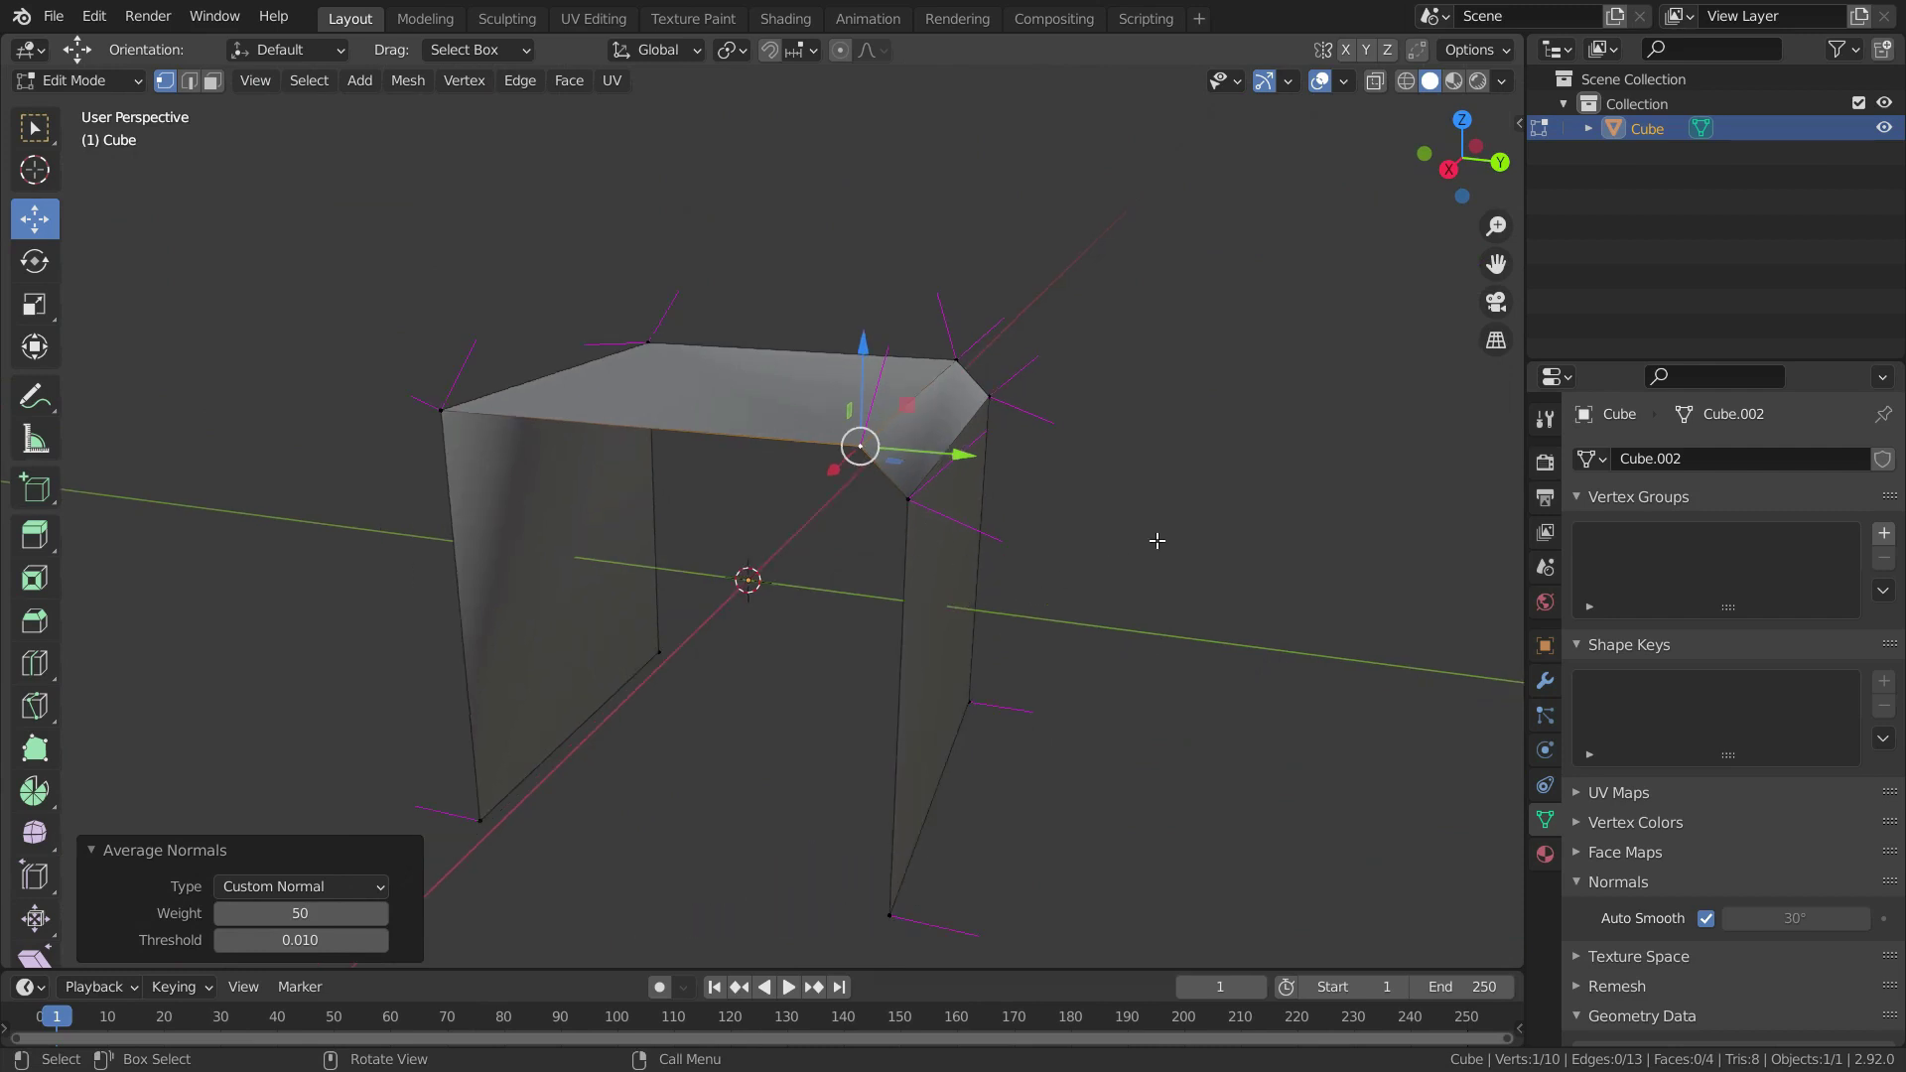
Select all of Cube.002 and apply Shade Smooth to every face
key(a)
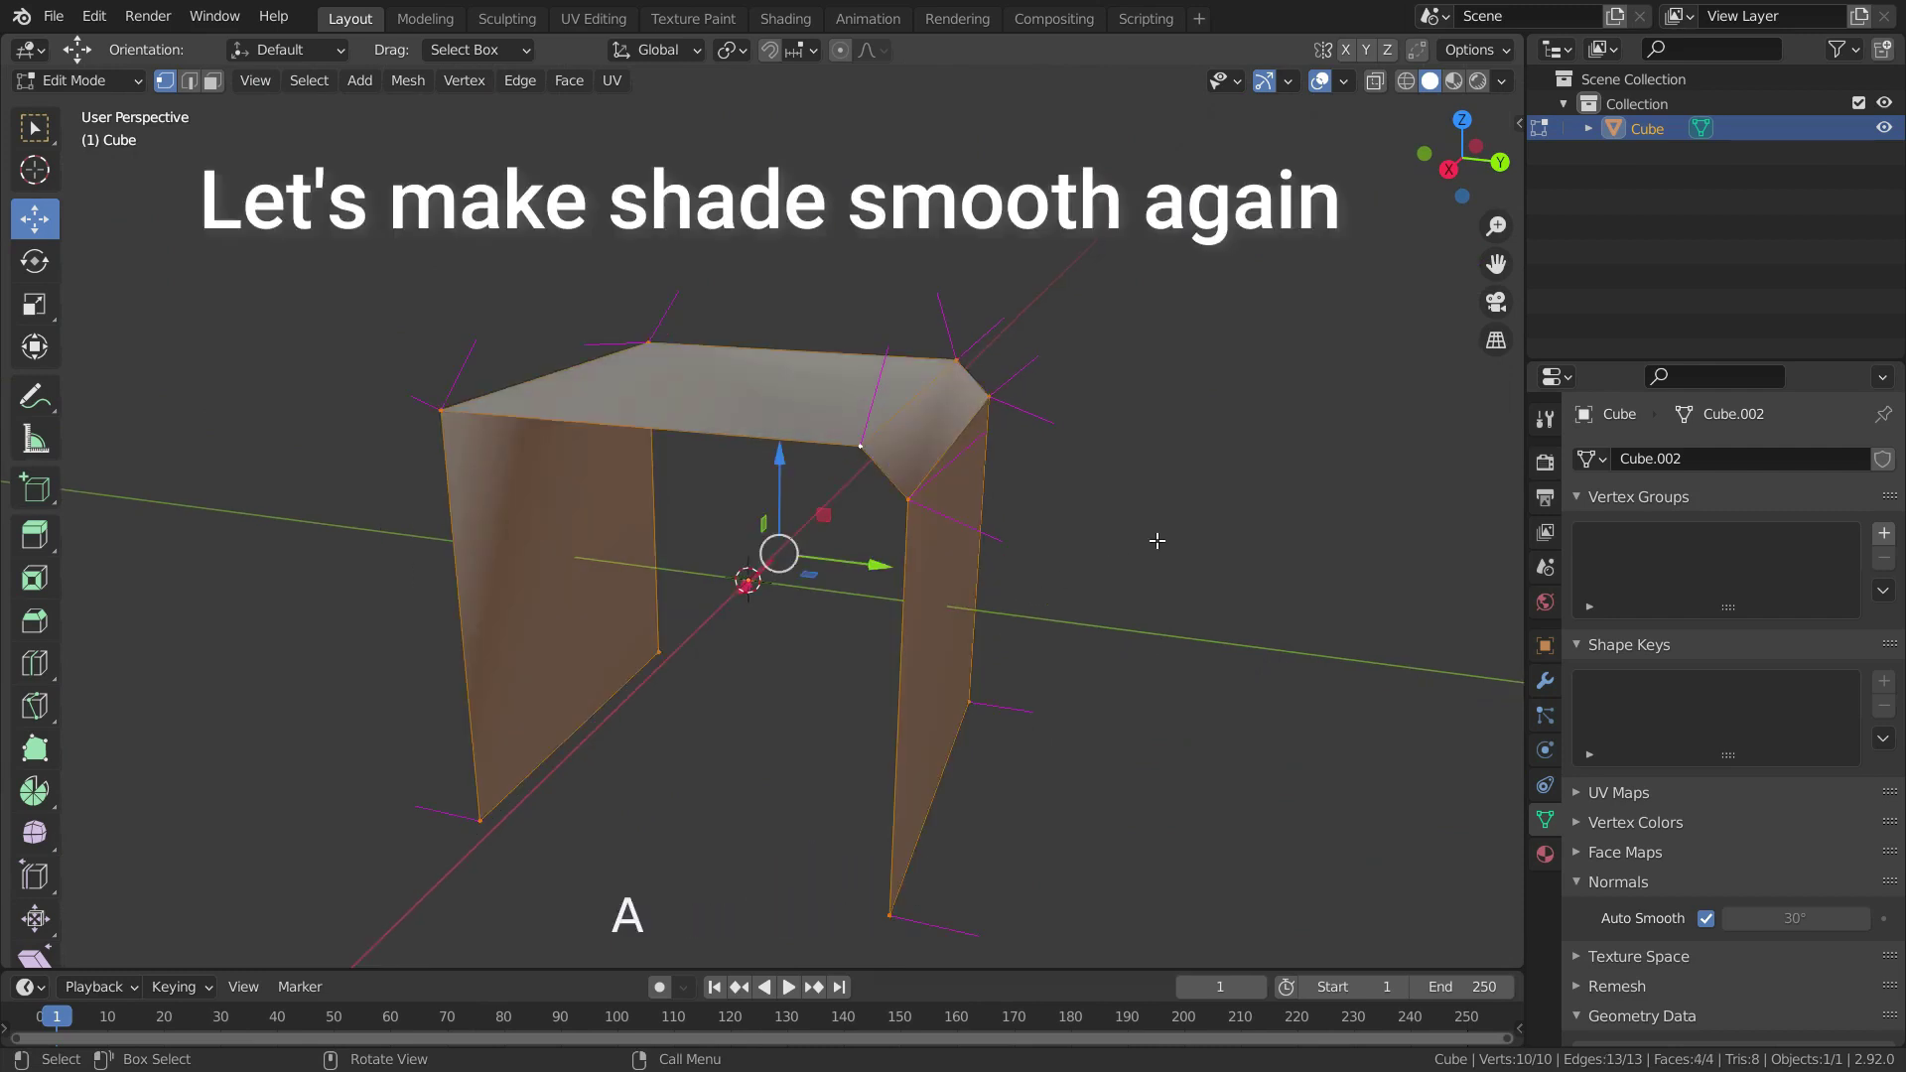
click(572, 83)
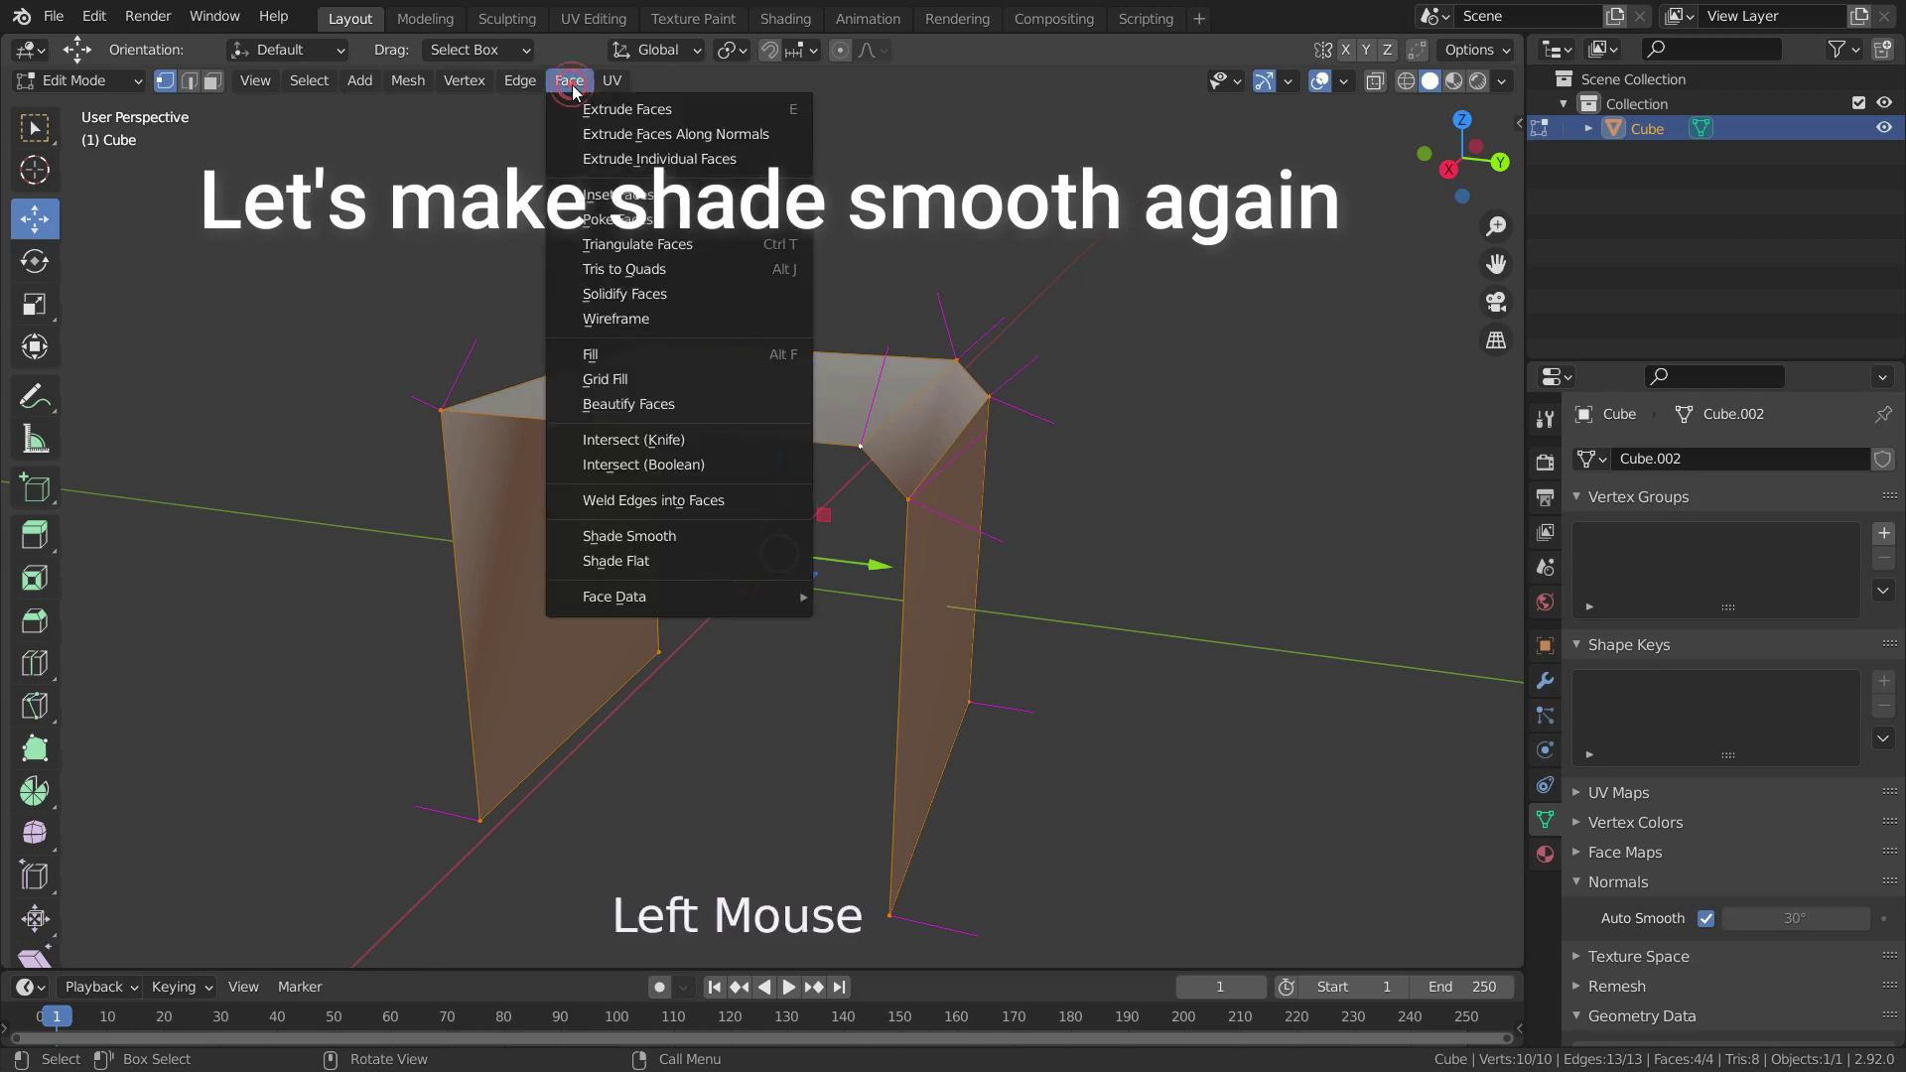
click(683, 536)
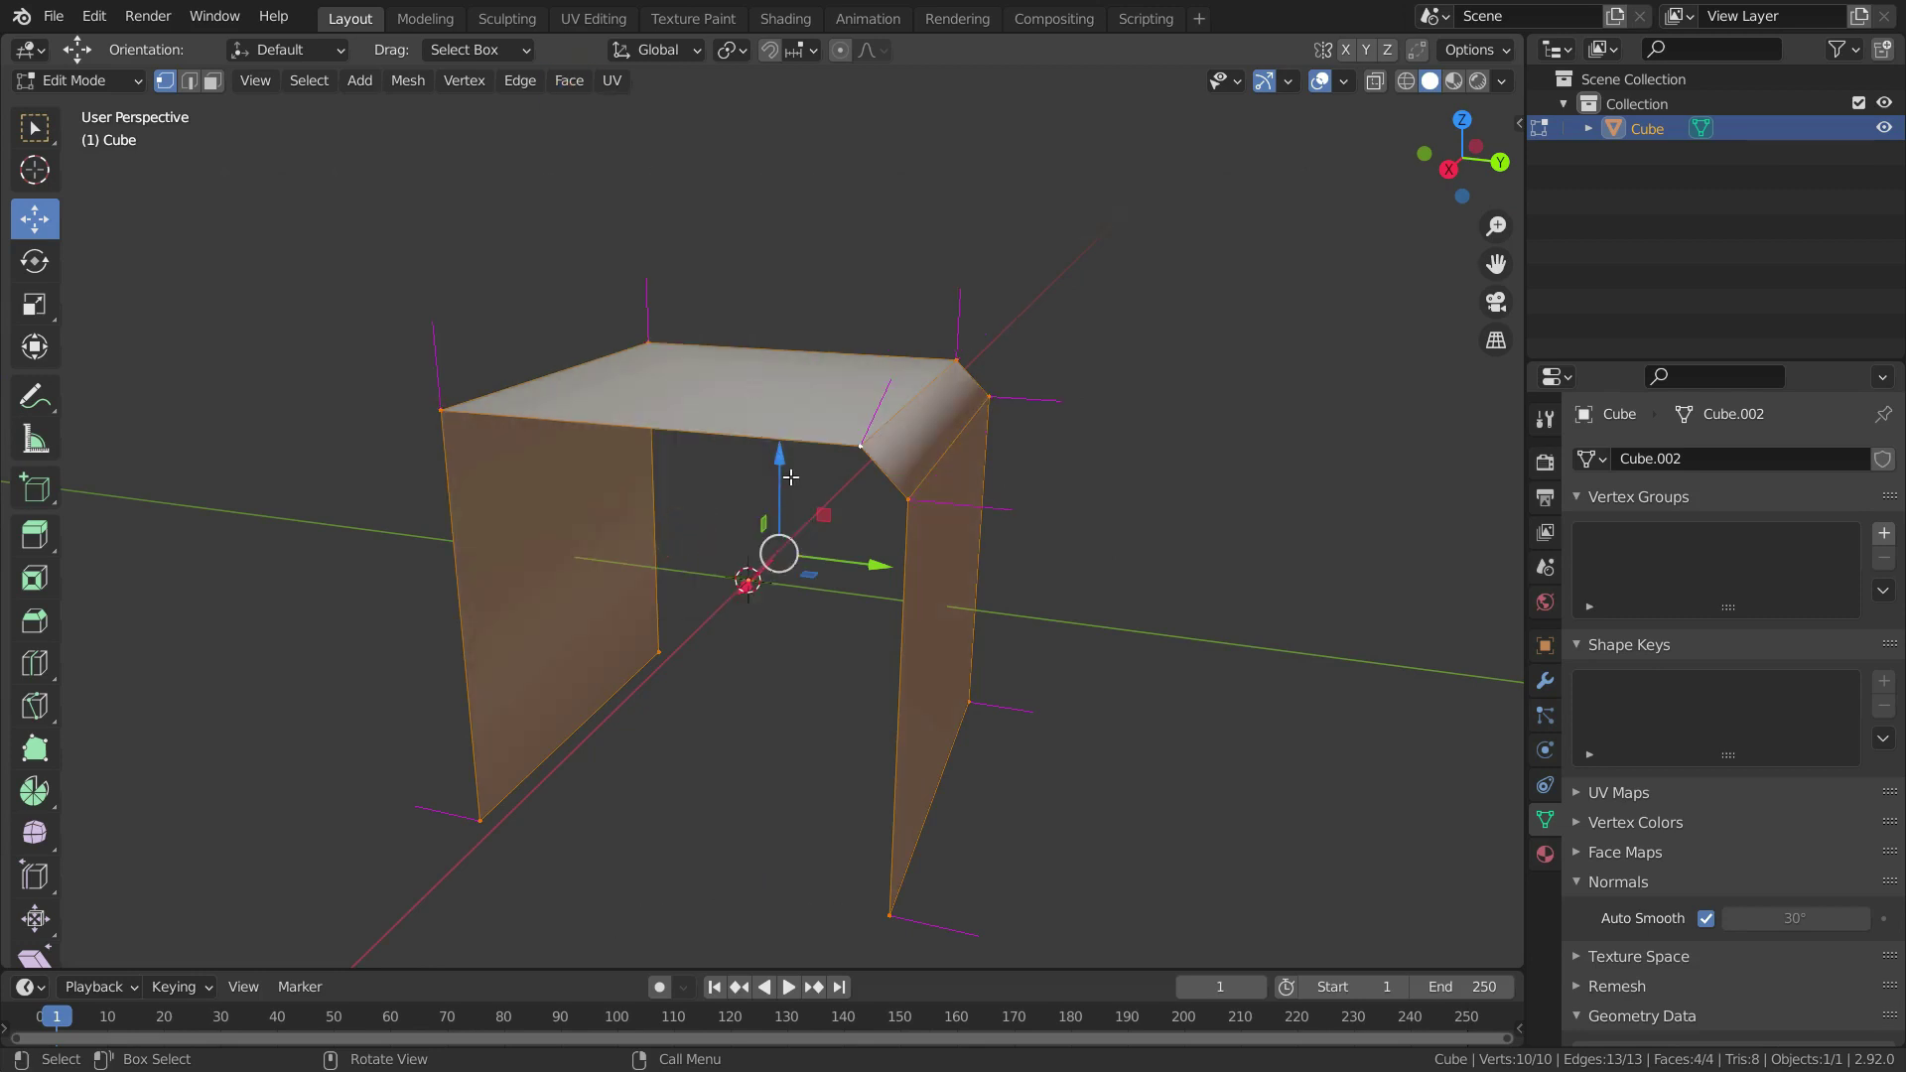
scroll(854, 536, down, 2)
scroll(965, 676, up, 2)
scroll(794, 665, down, 2)
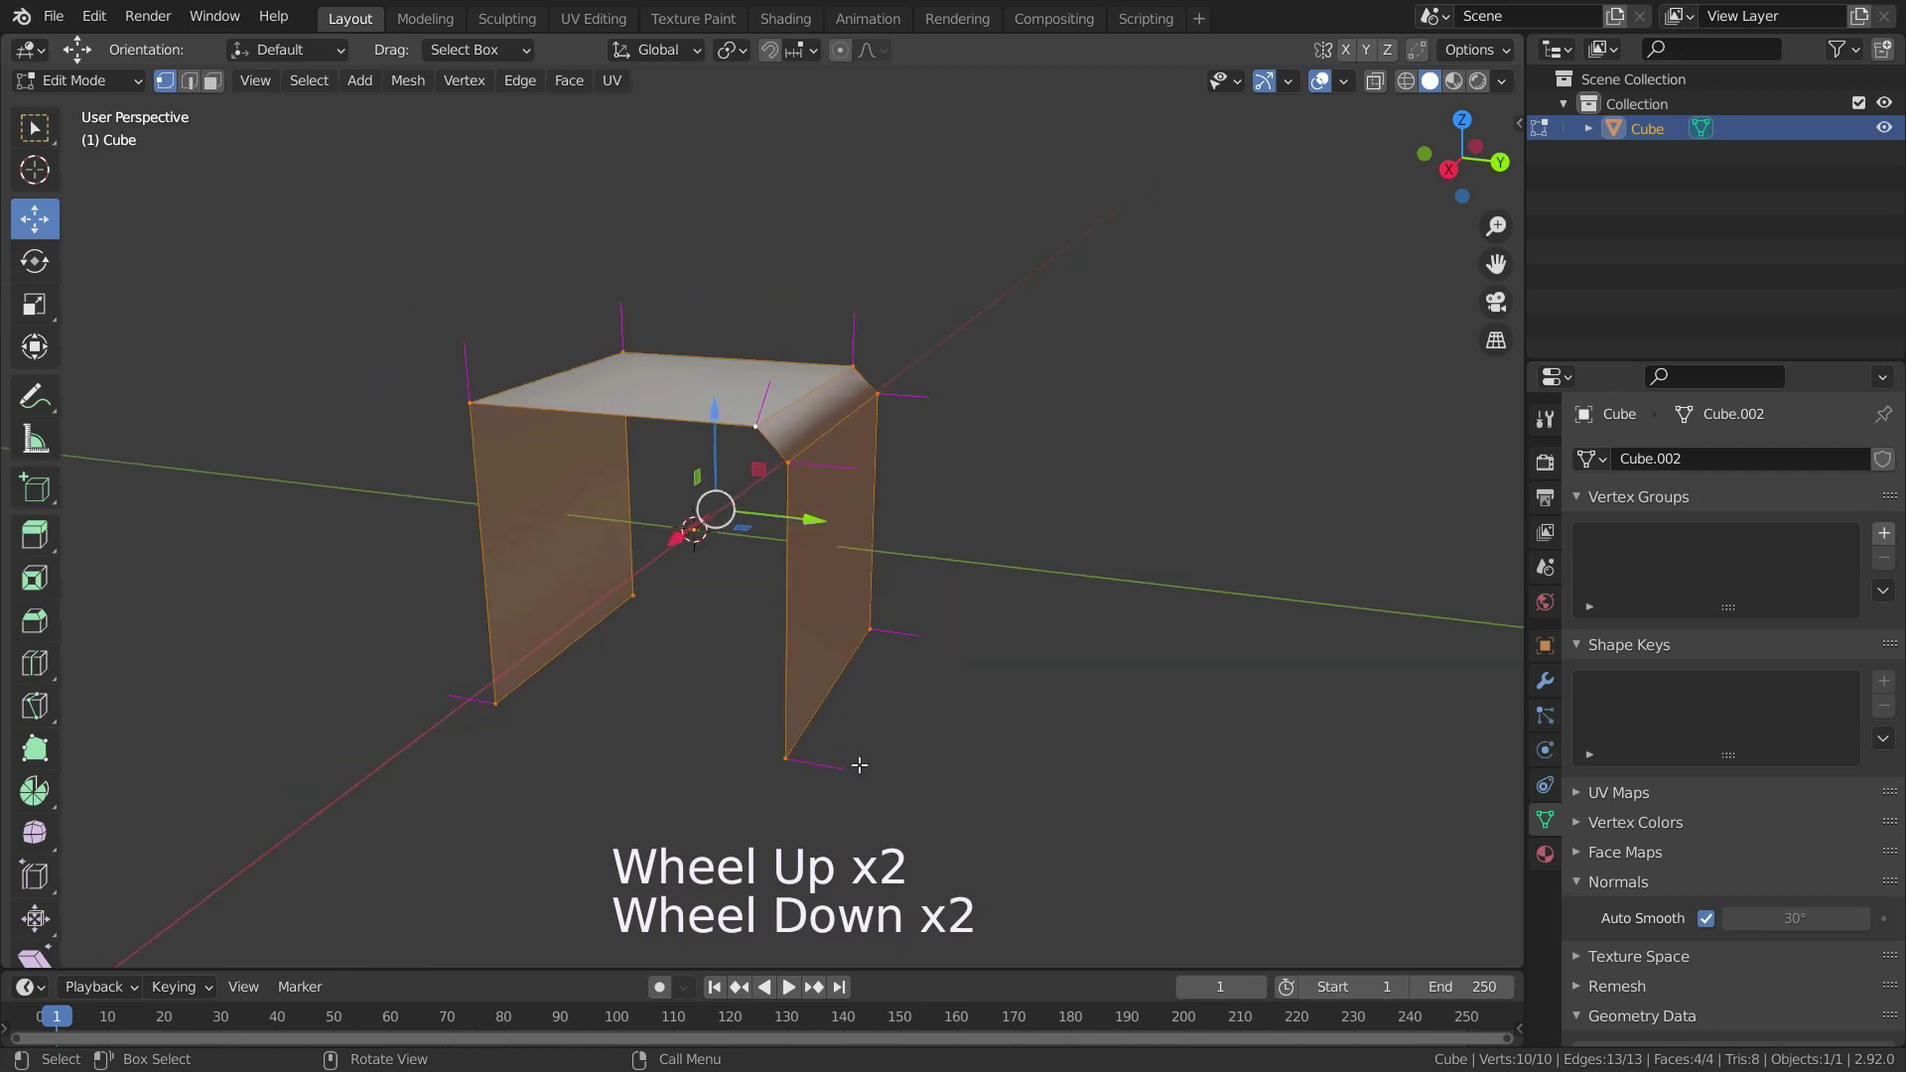
Extrude the right wall's two bottom vertices about 0.455 m along Y into a flap
click(786, 761)
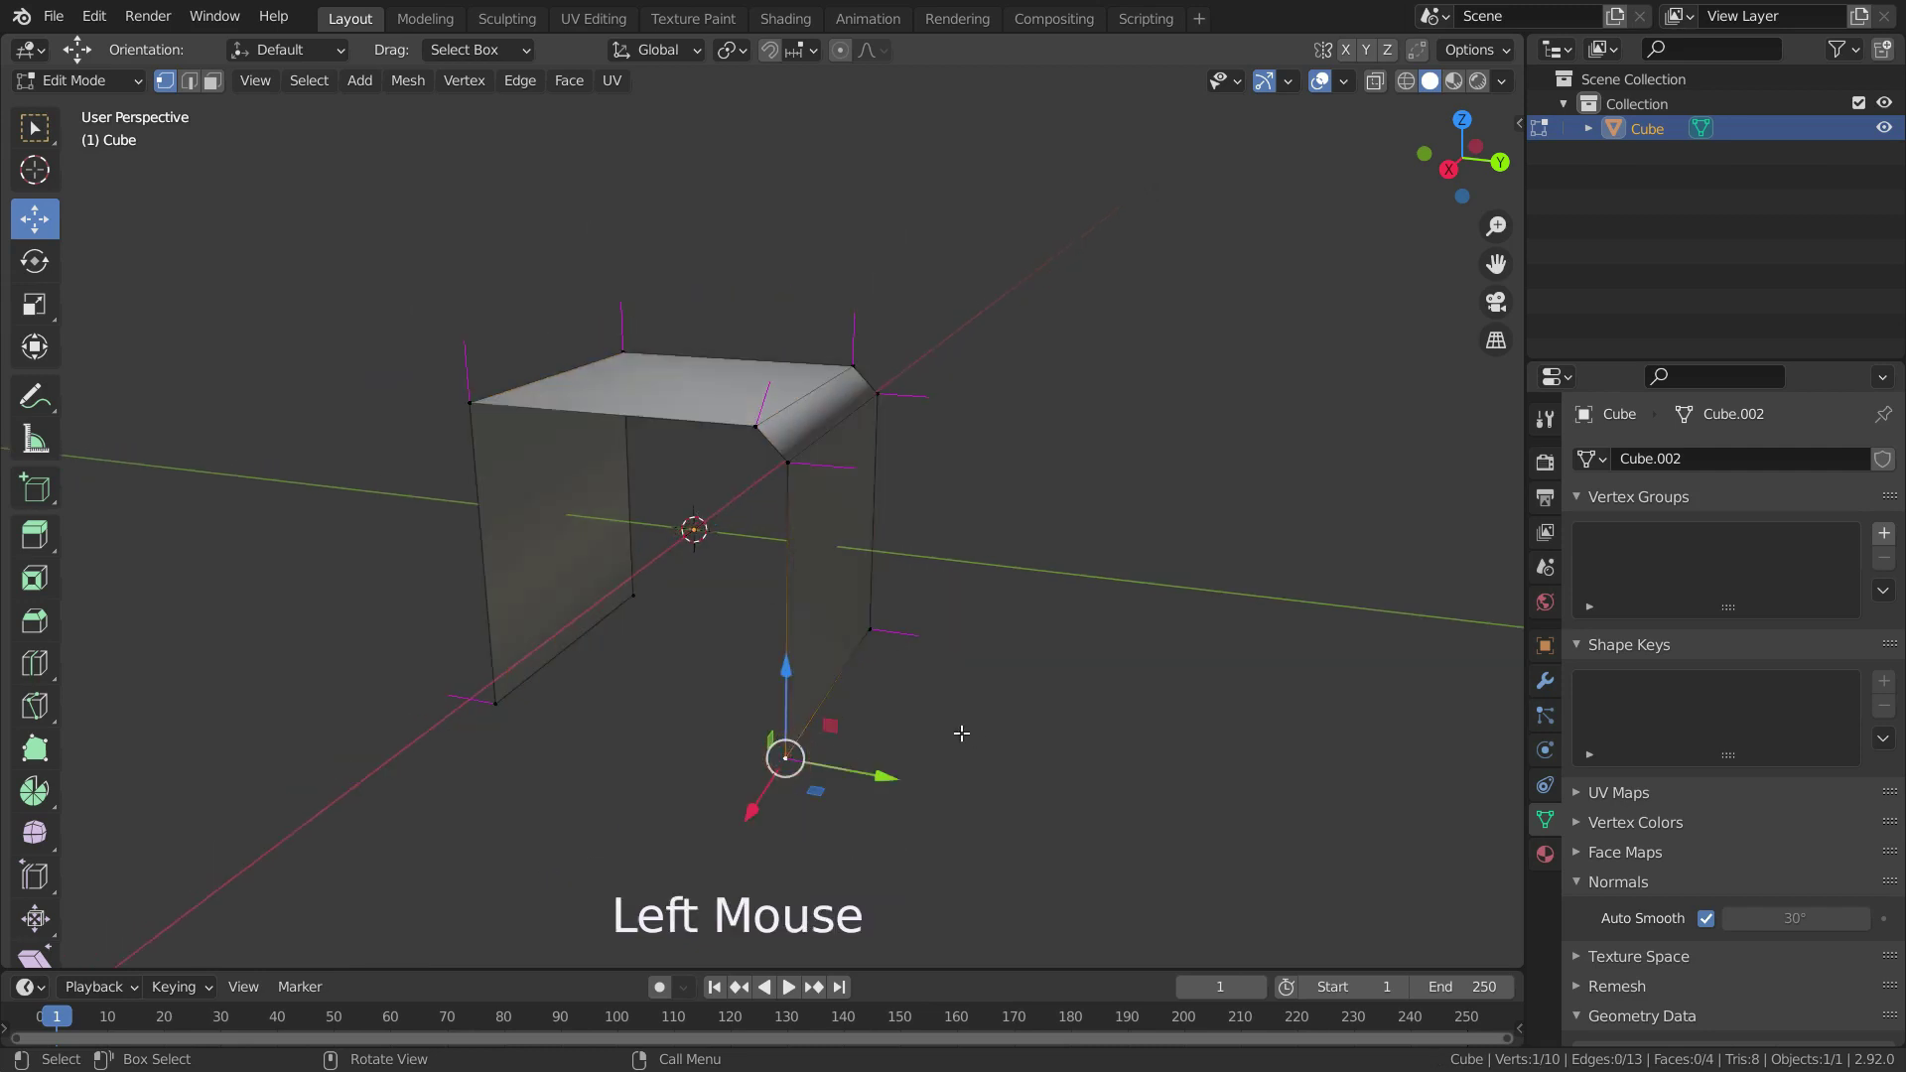
shift+click(871, 627)
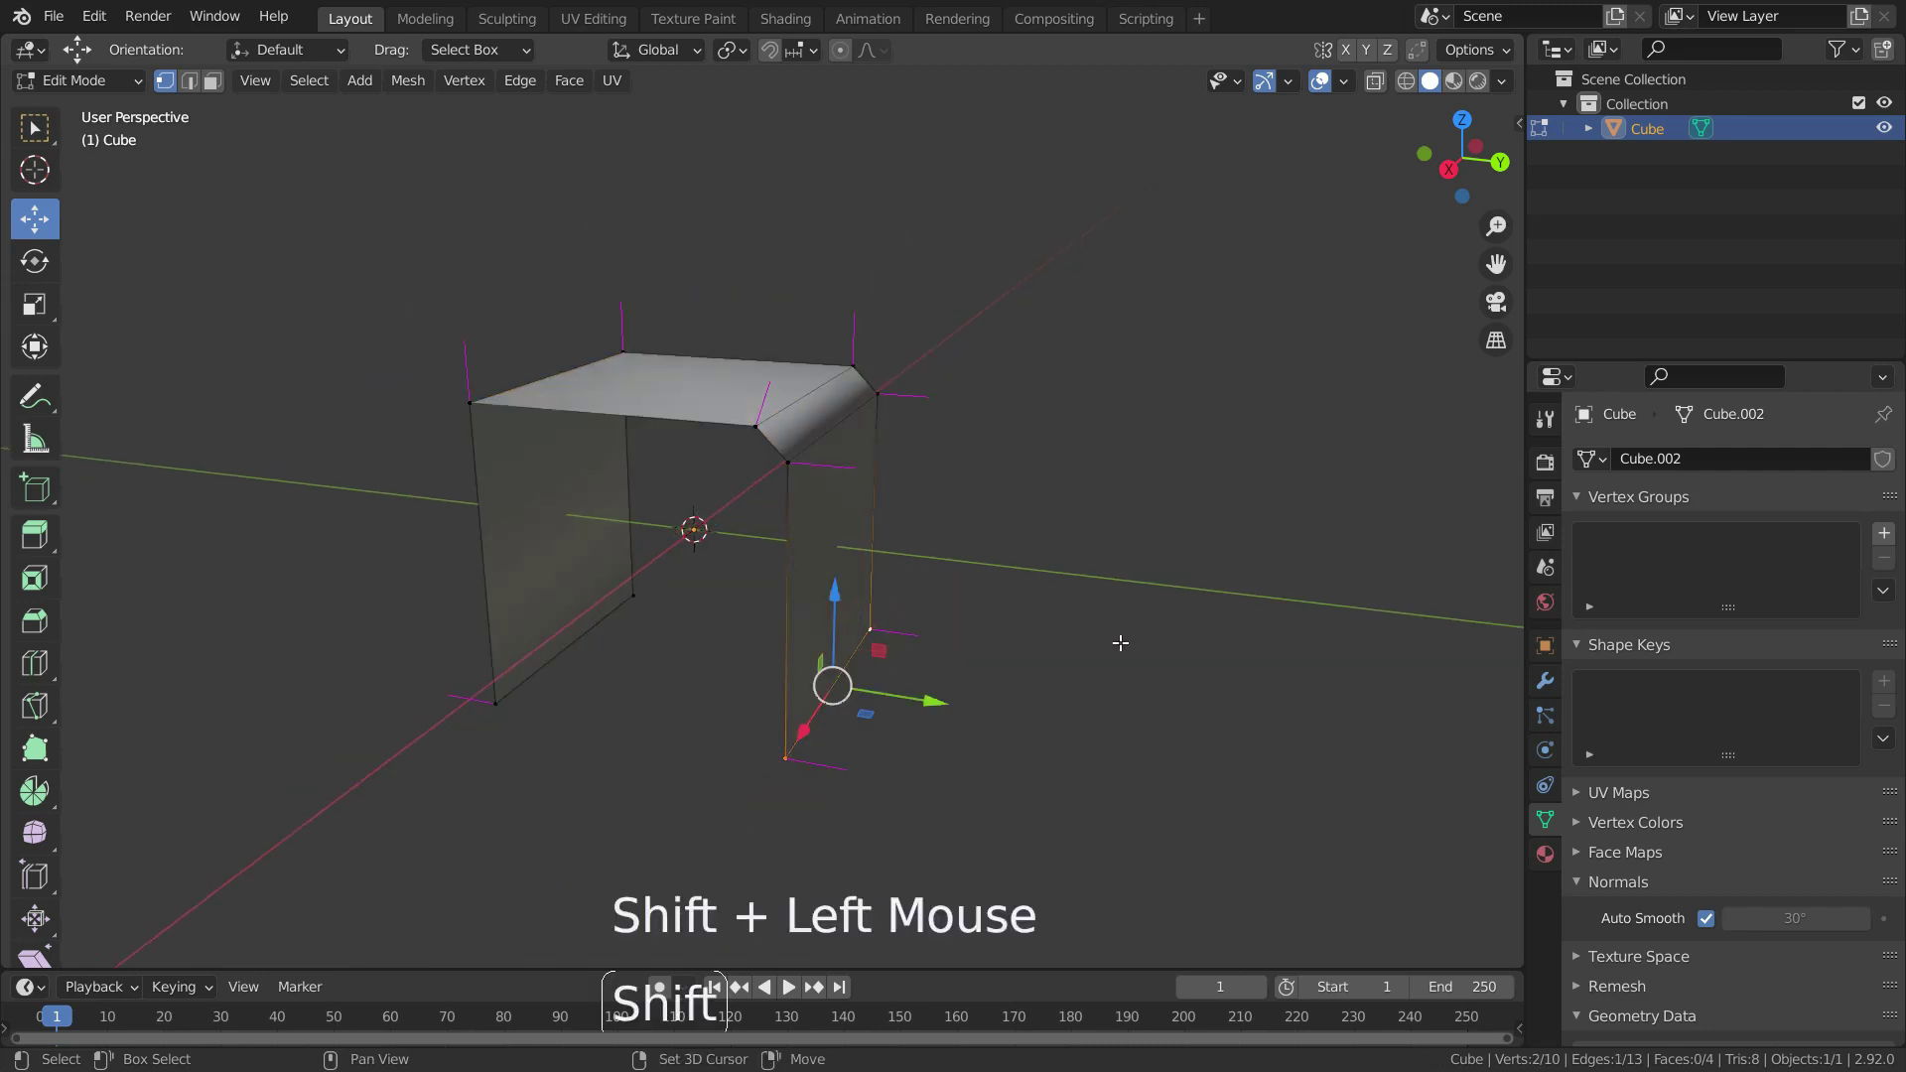
key(e)
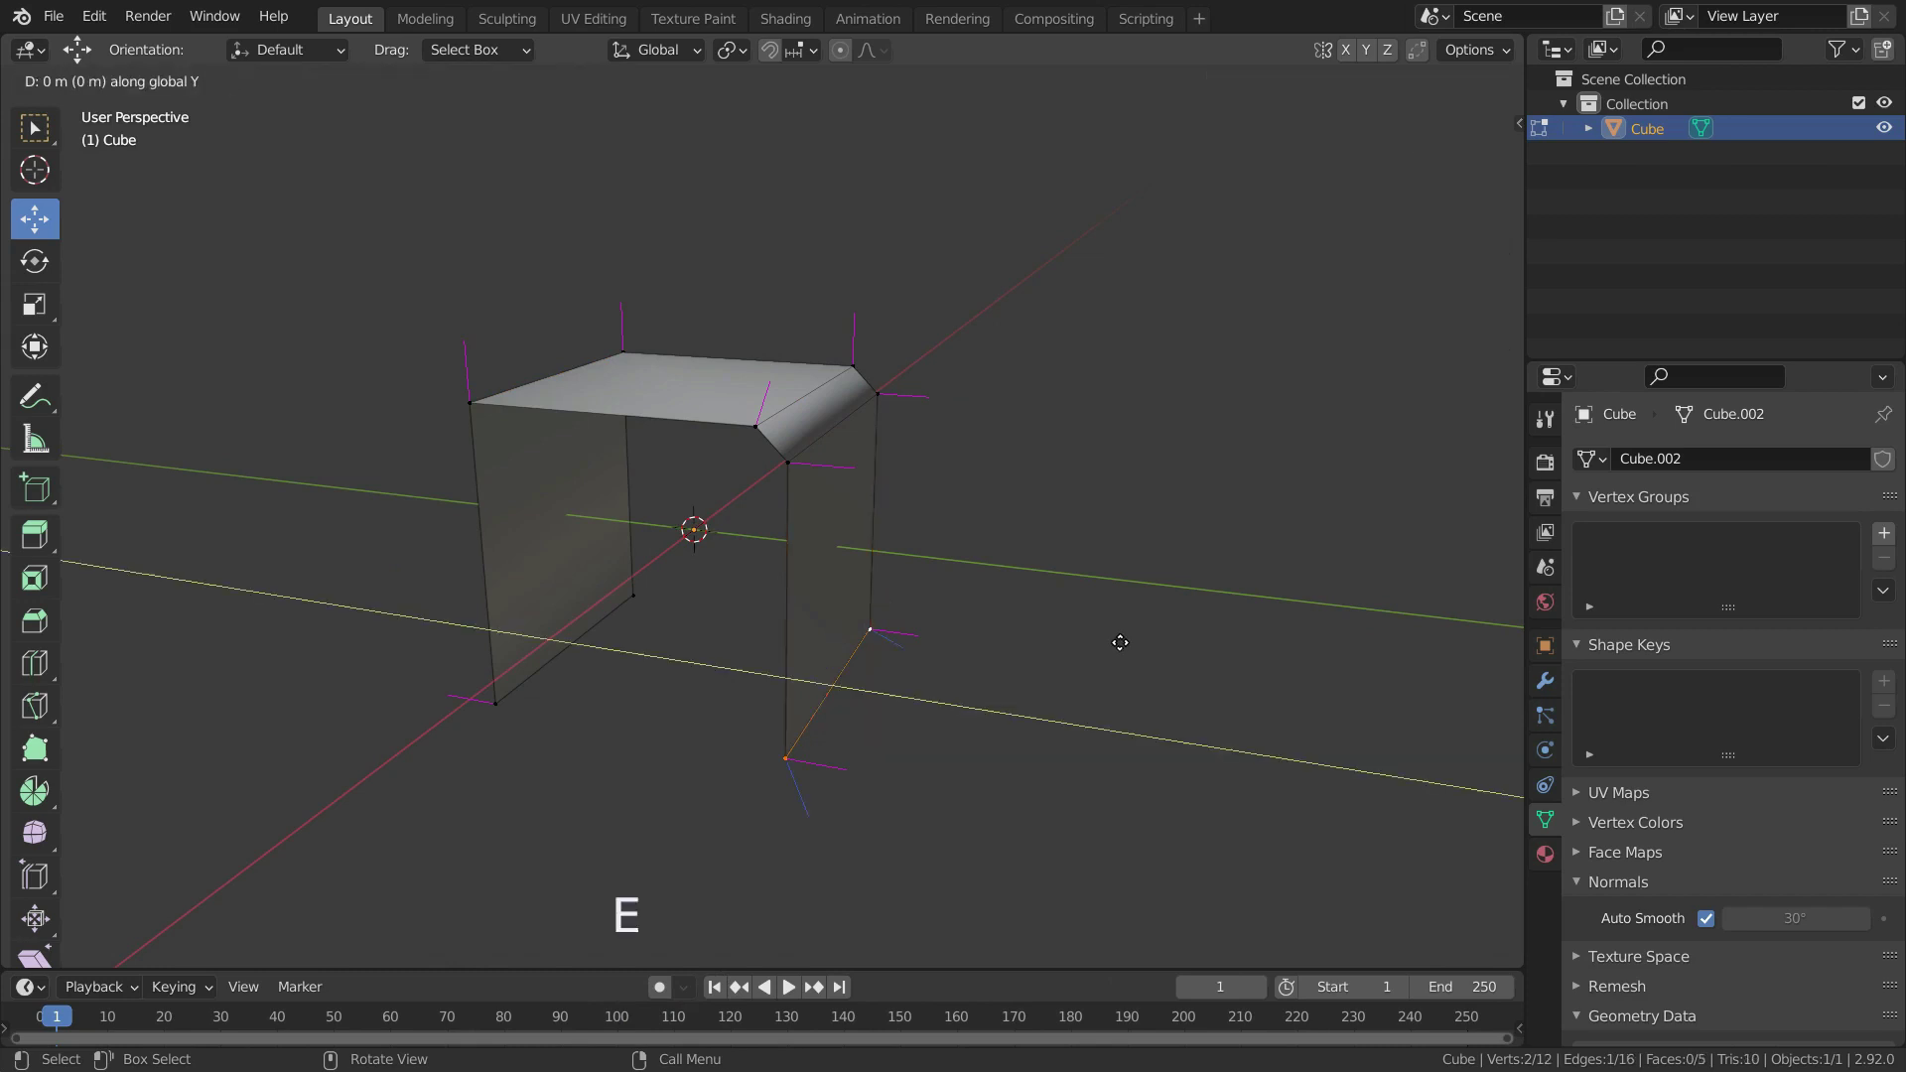
click(1183, 671)
scroll(862, 750, up, 3)
middle_drag(837, 802, 868, 770)
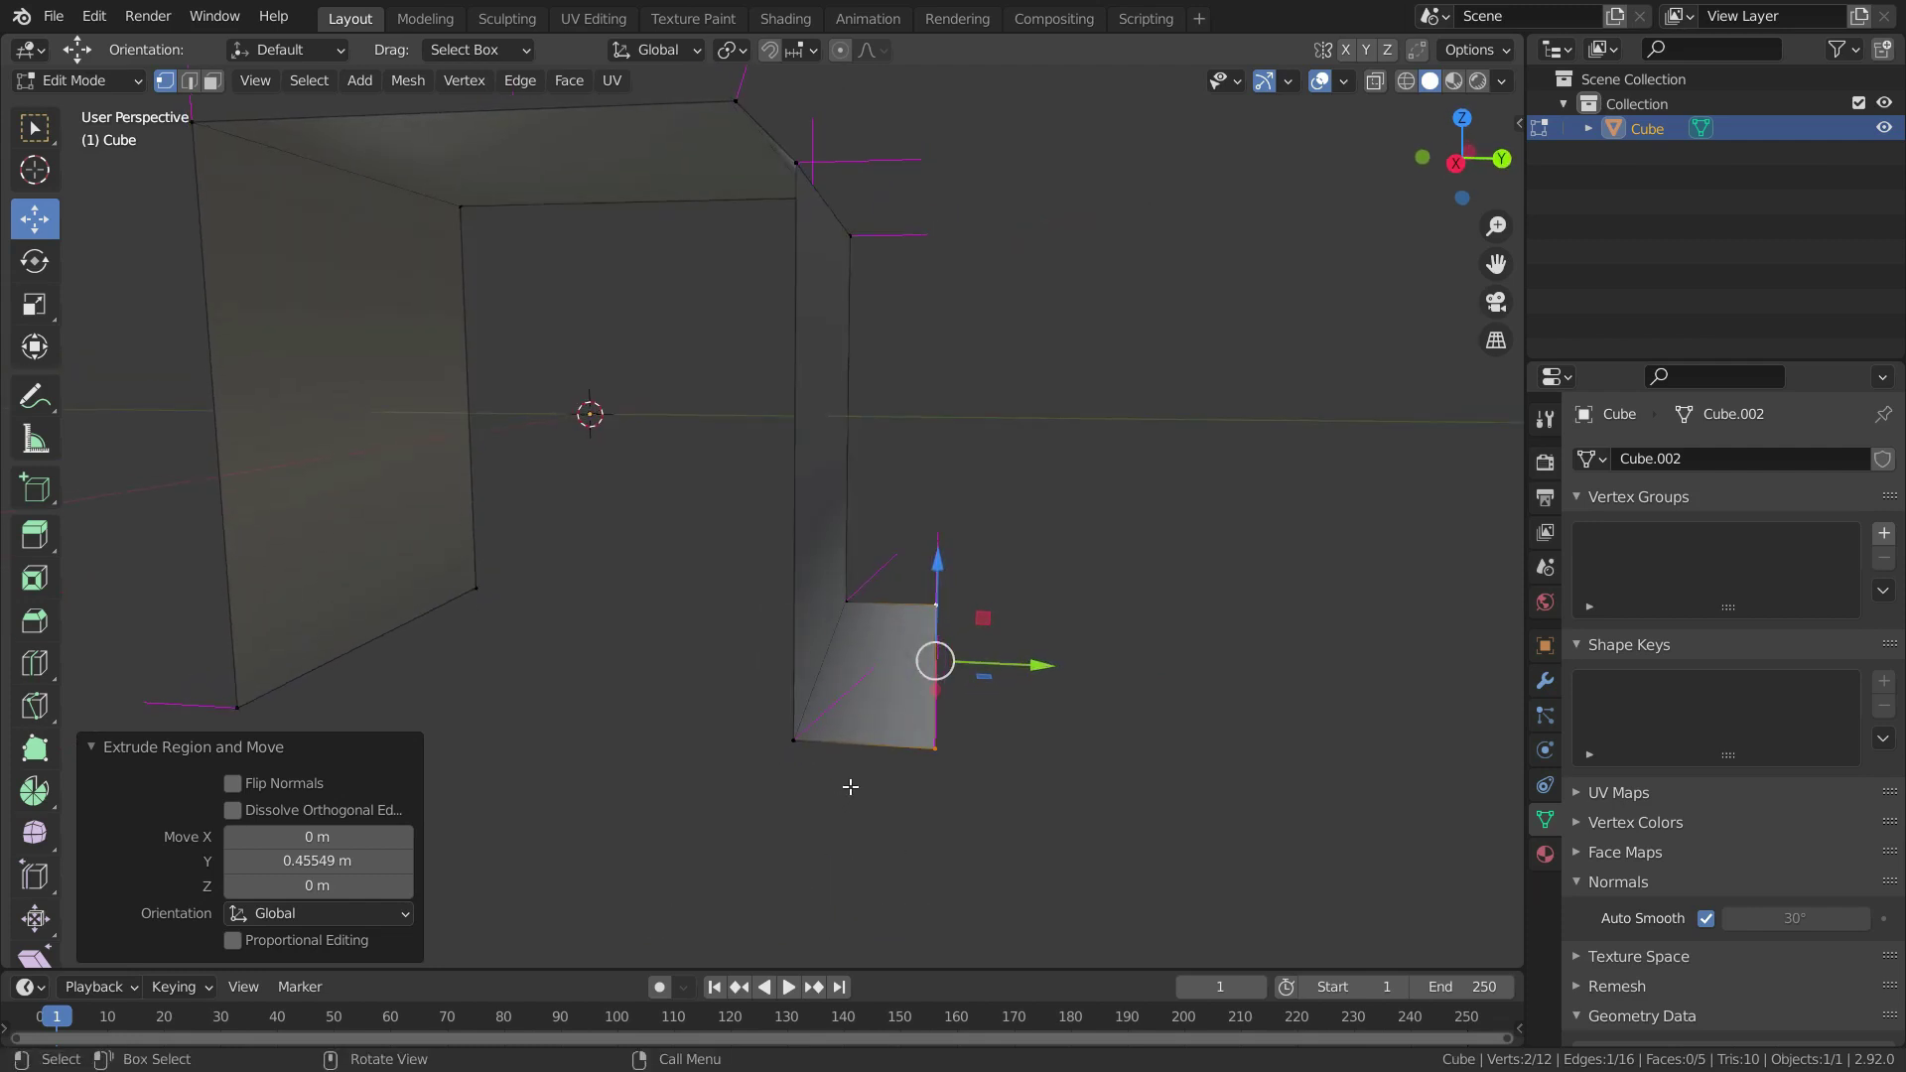
key(KP_3)
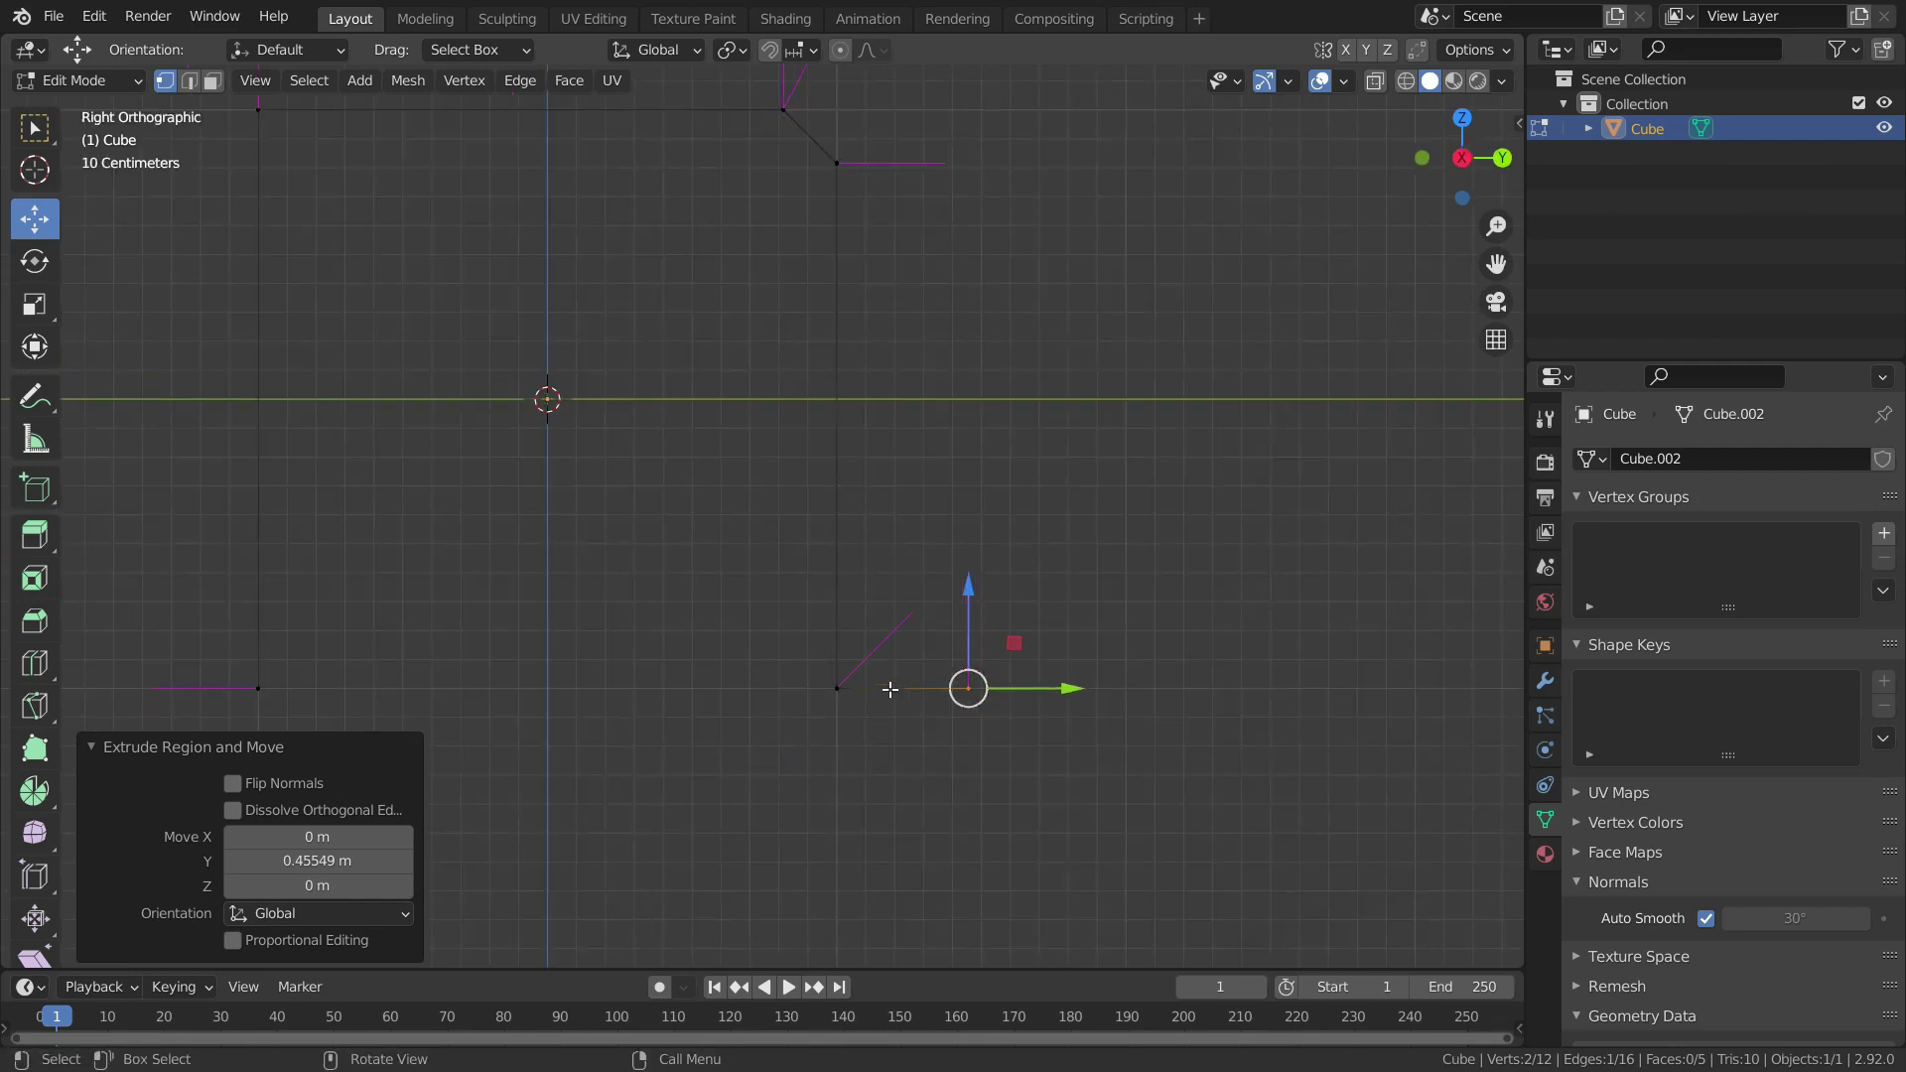
Select two corner vertices of the flap and average their custom normals by Face Area
scroll(856, 826, up, 2)
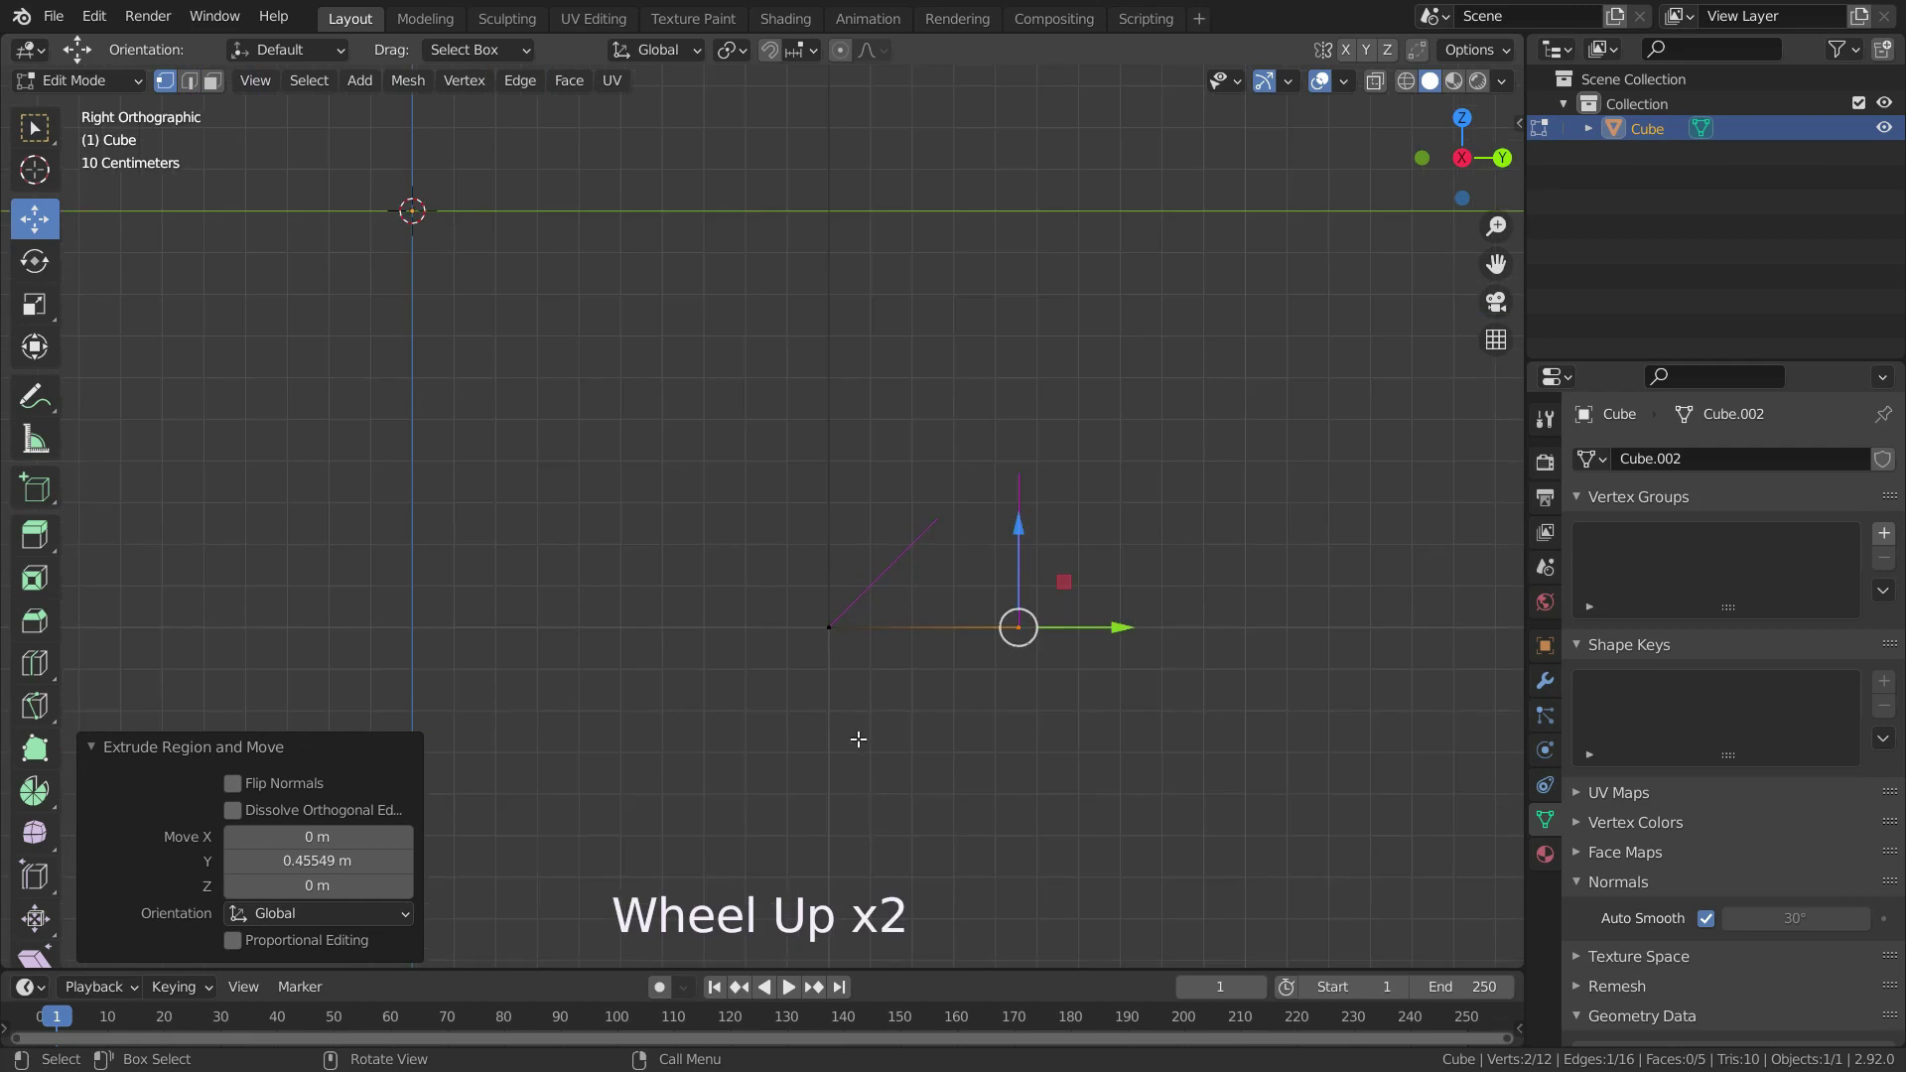
middle_drag(958, 620, 958, 608)
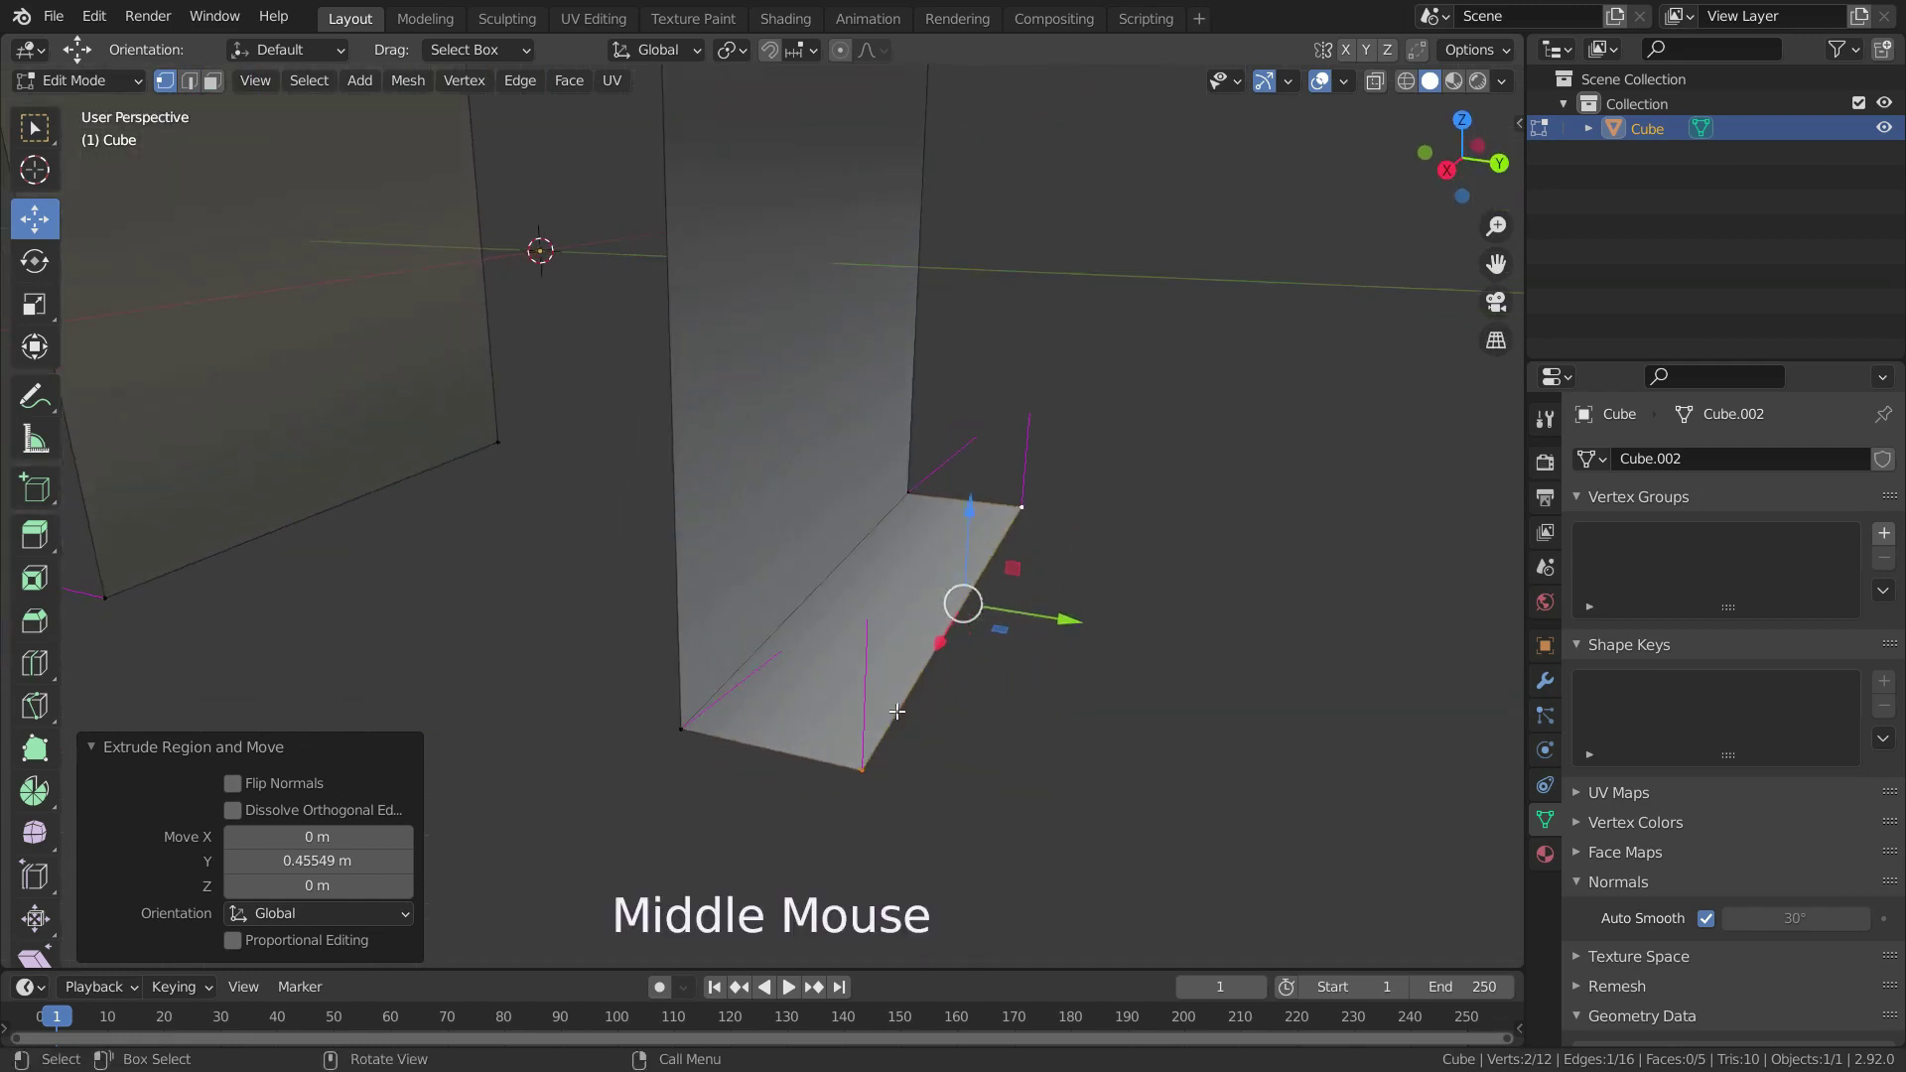
scroll(956, 616, down, 3)
scroll(1038, 504, up, 1)
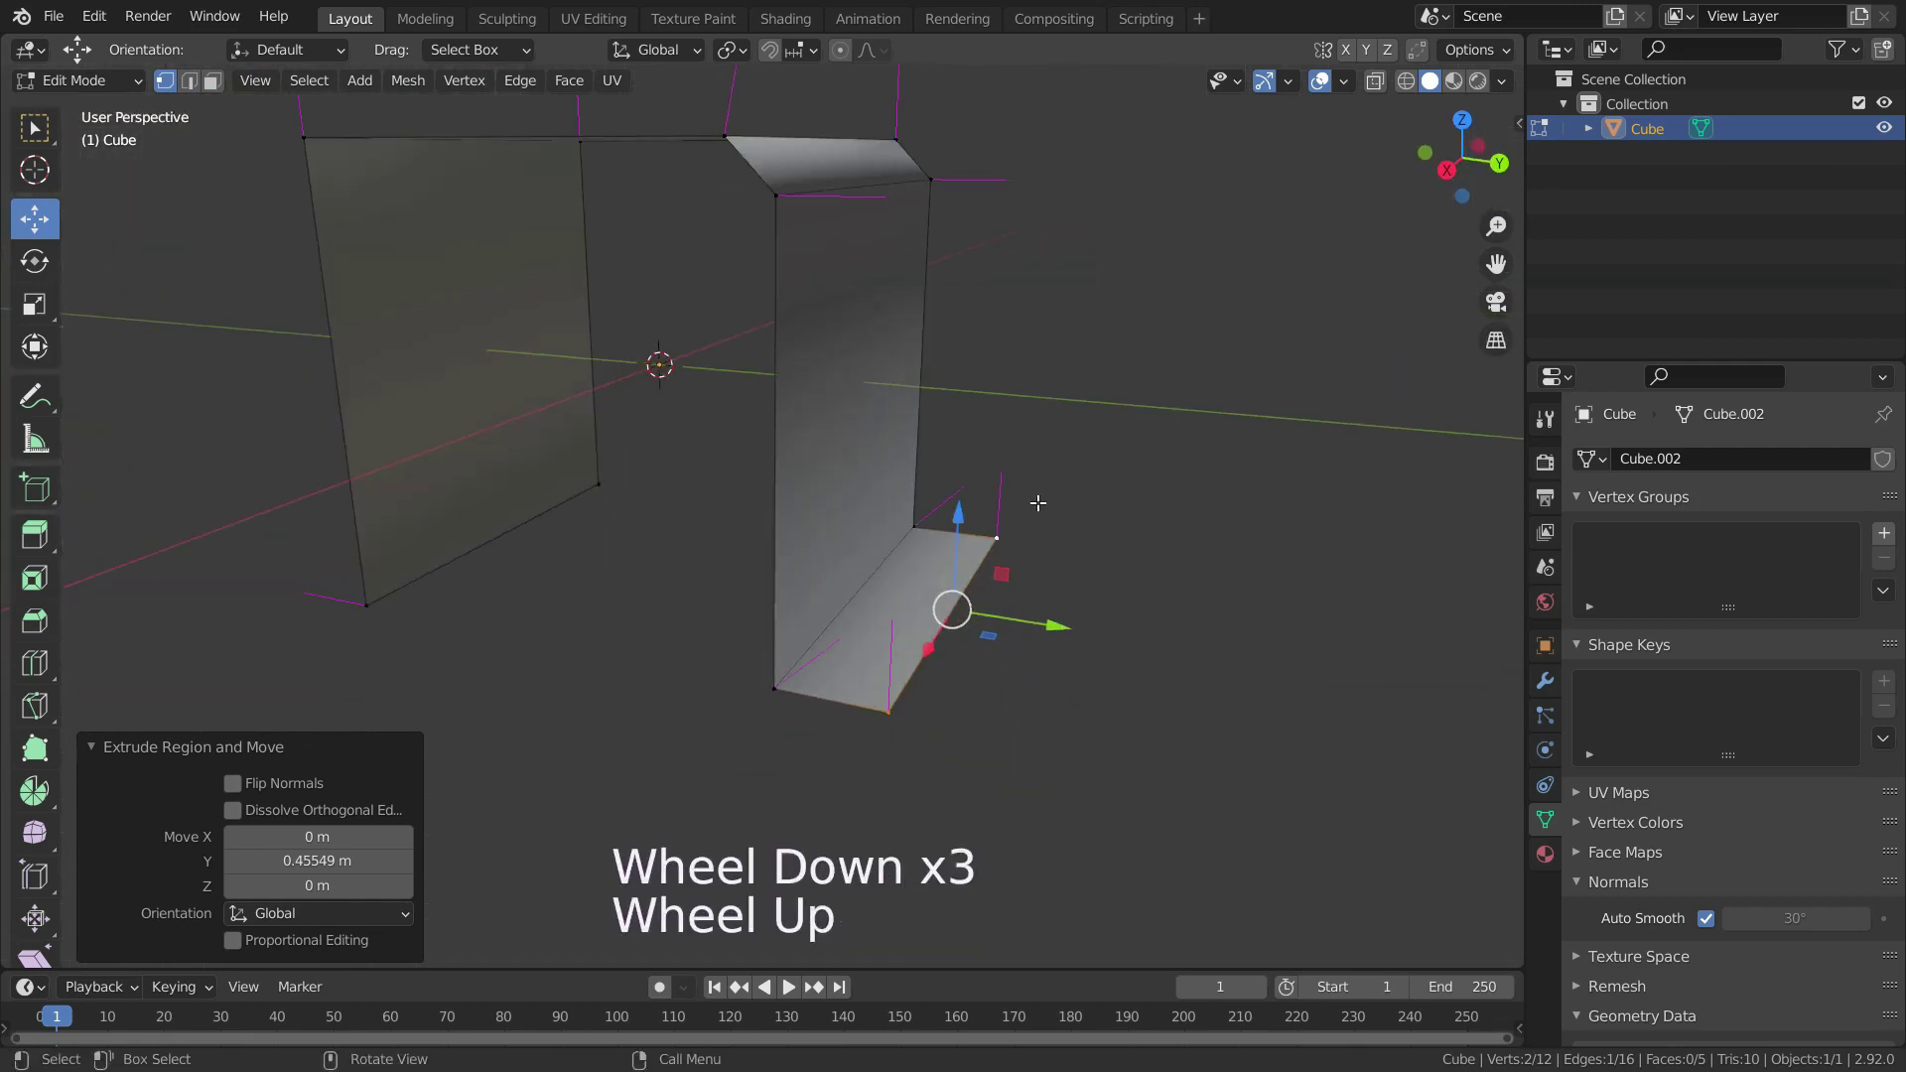
click(1135, 543)
double_click(774, 687)
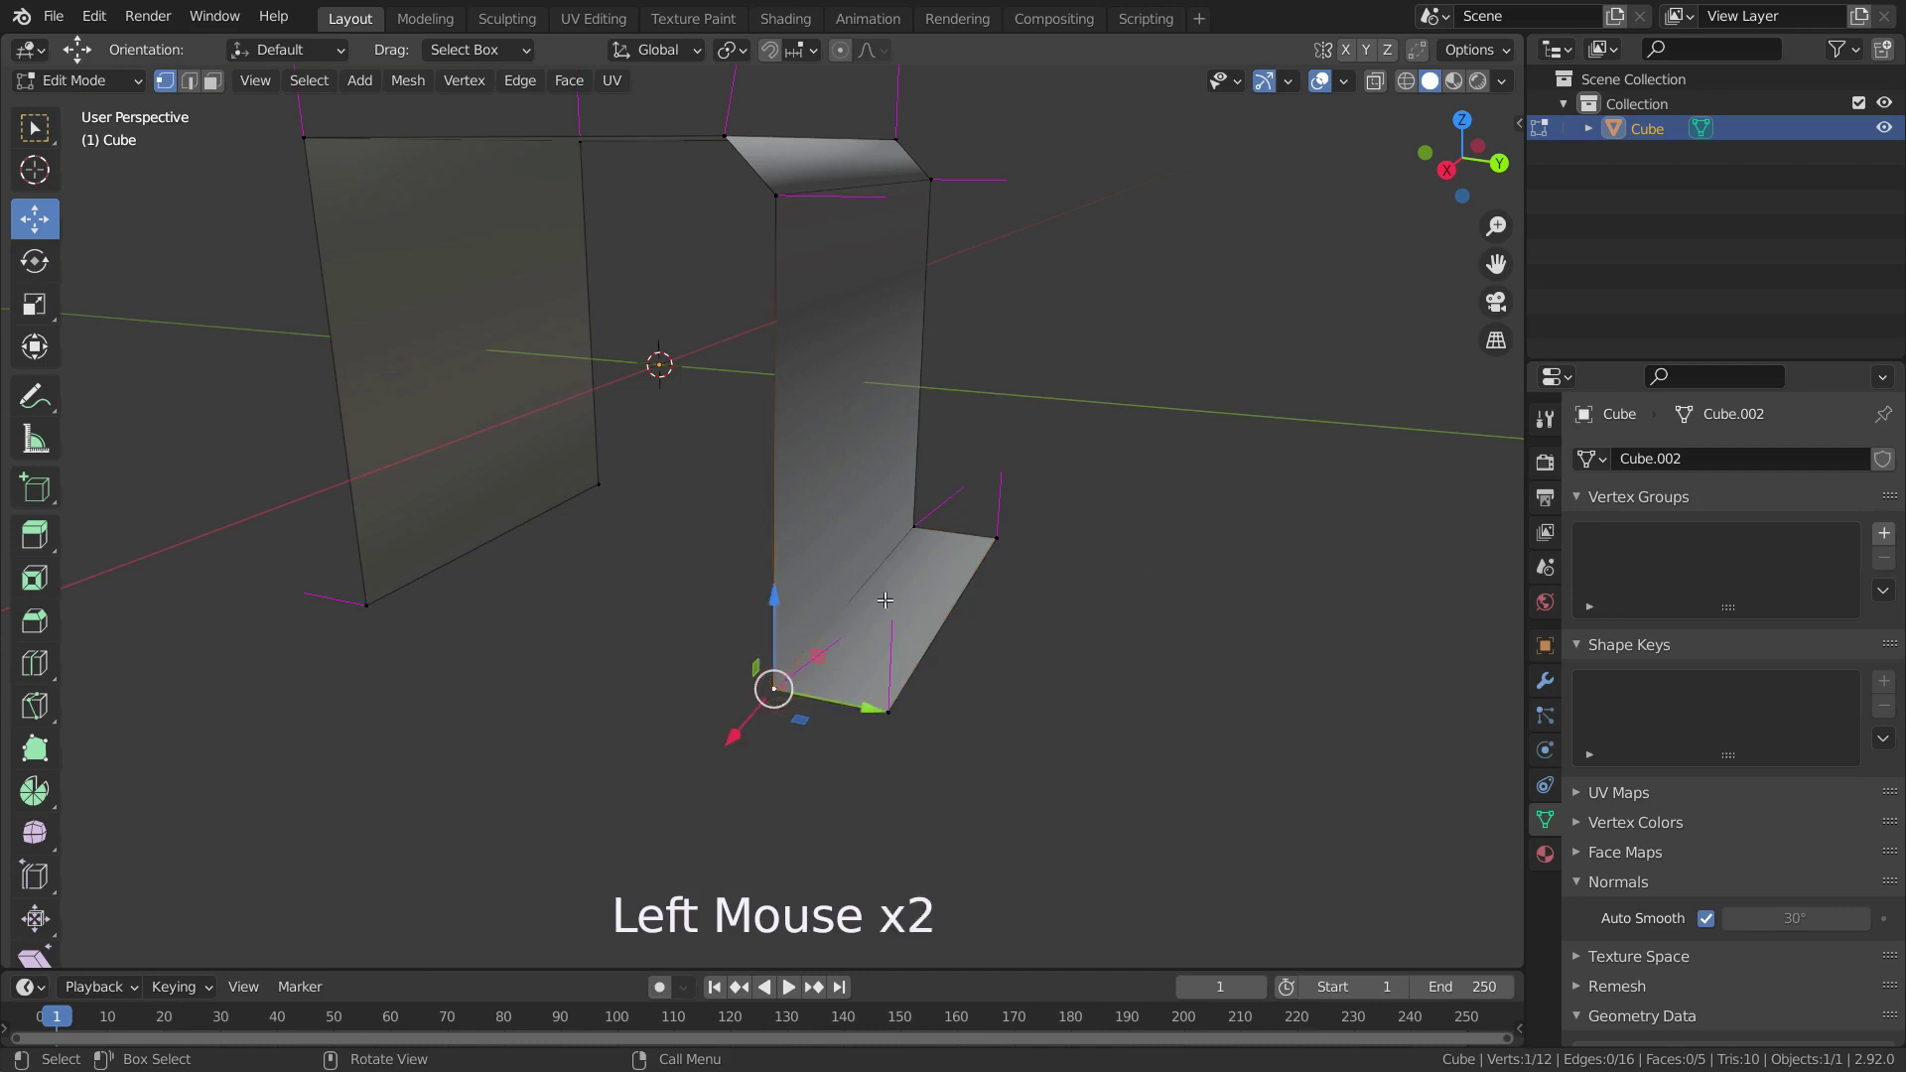
shift+click(914, 528)
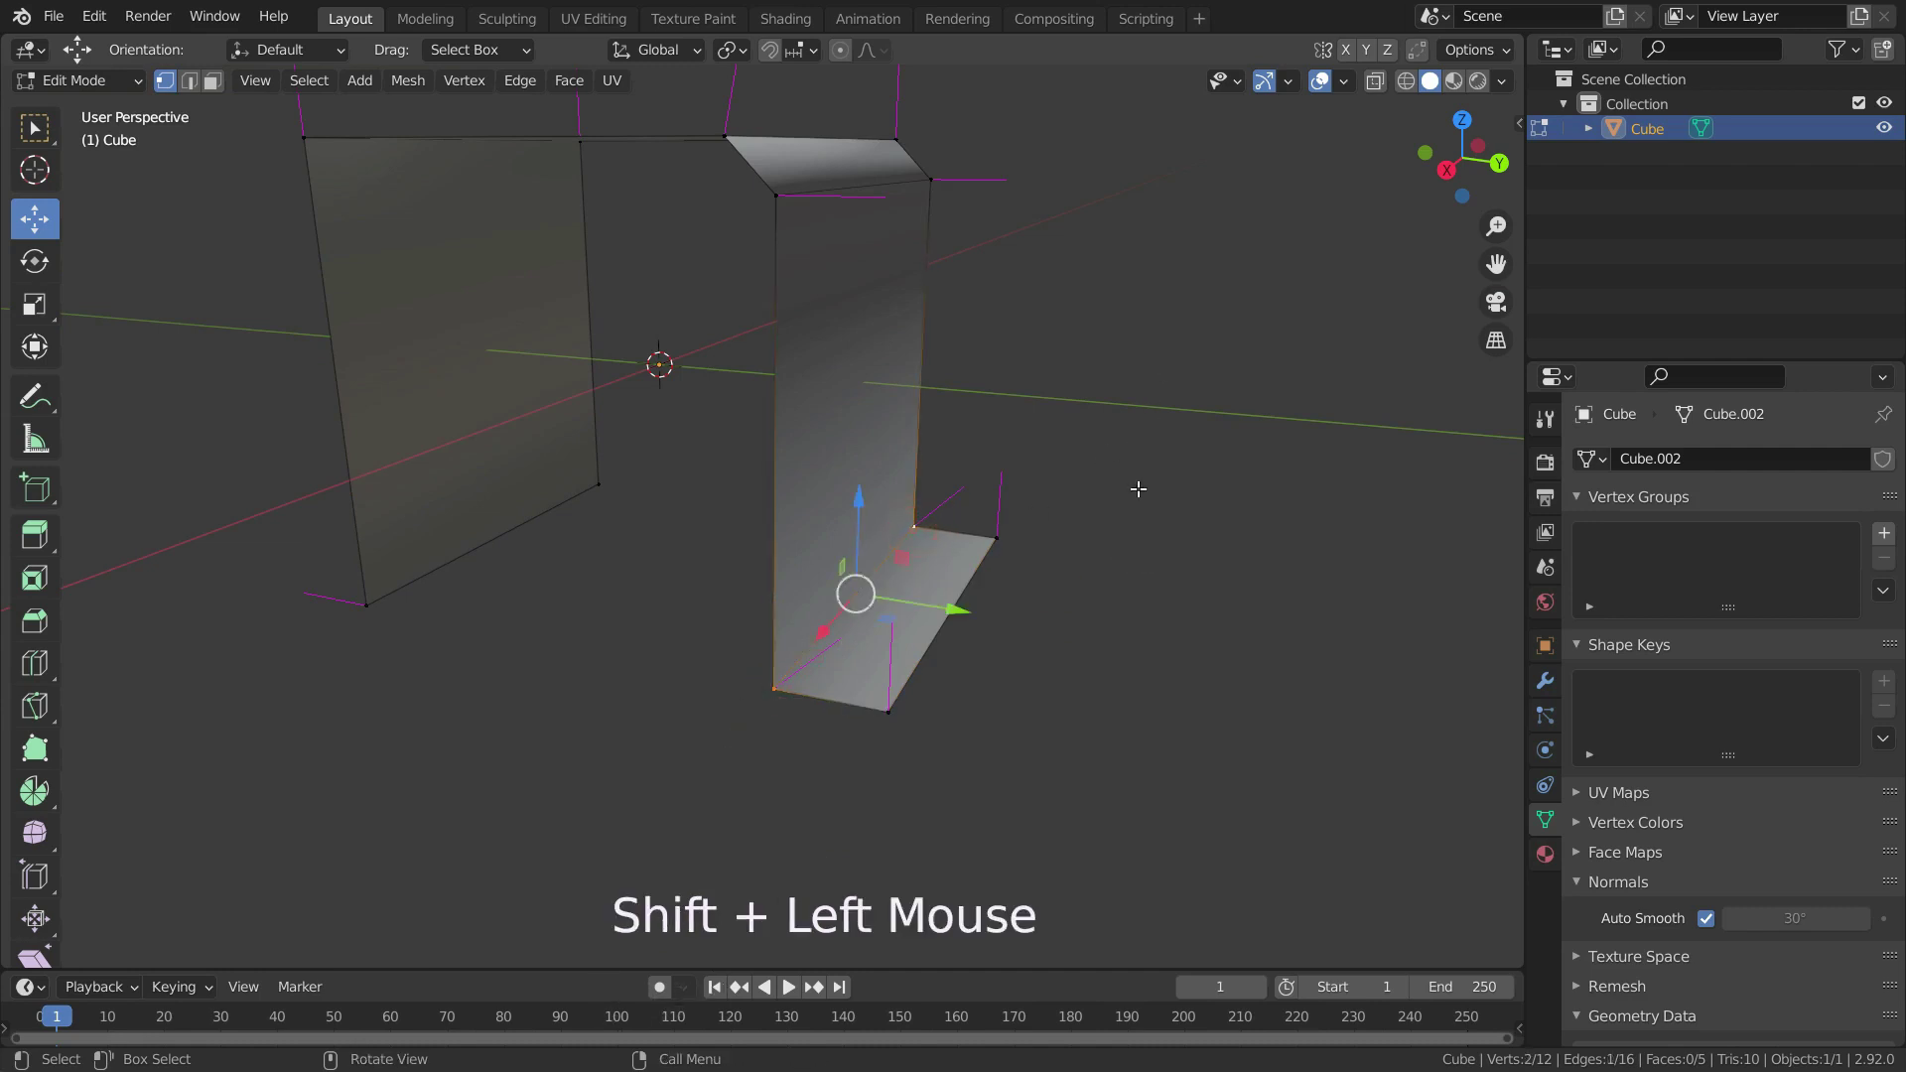
key(alt+n)
mouse_move(1141, 496)
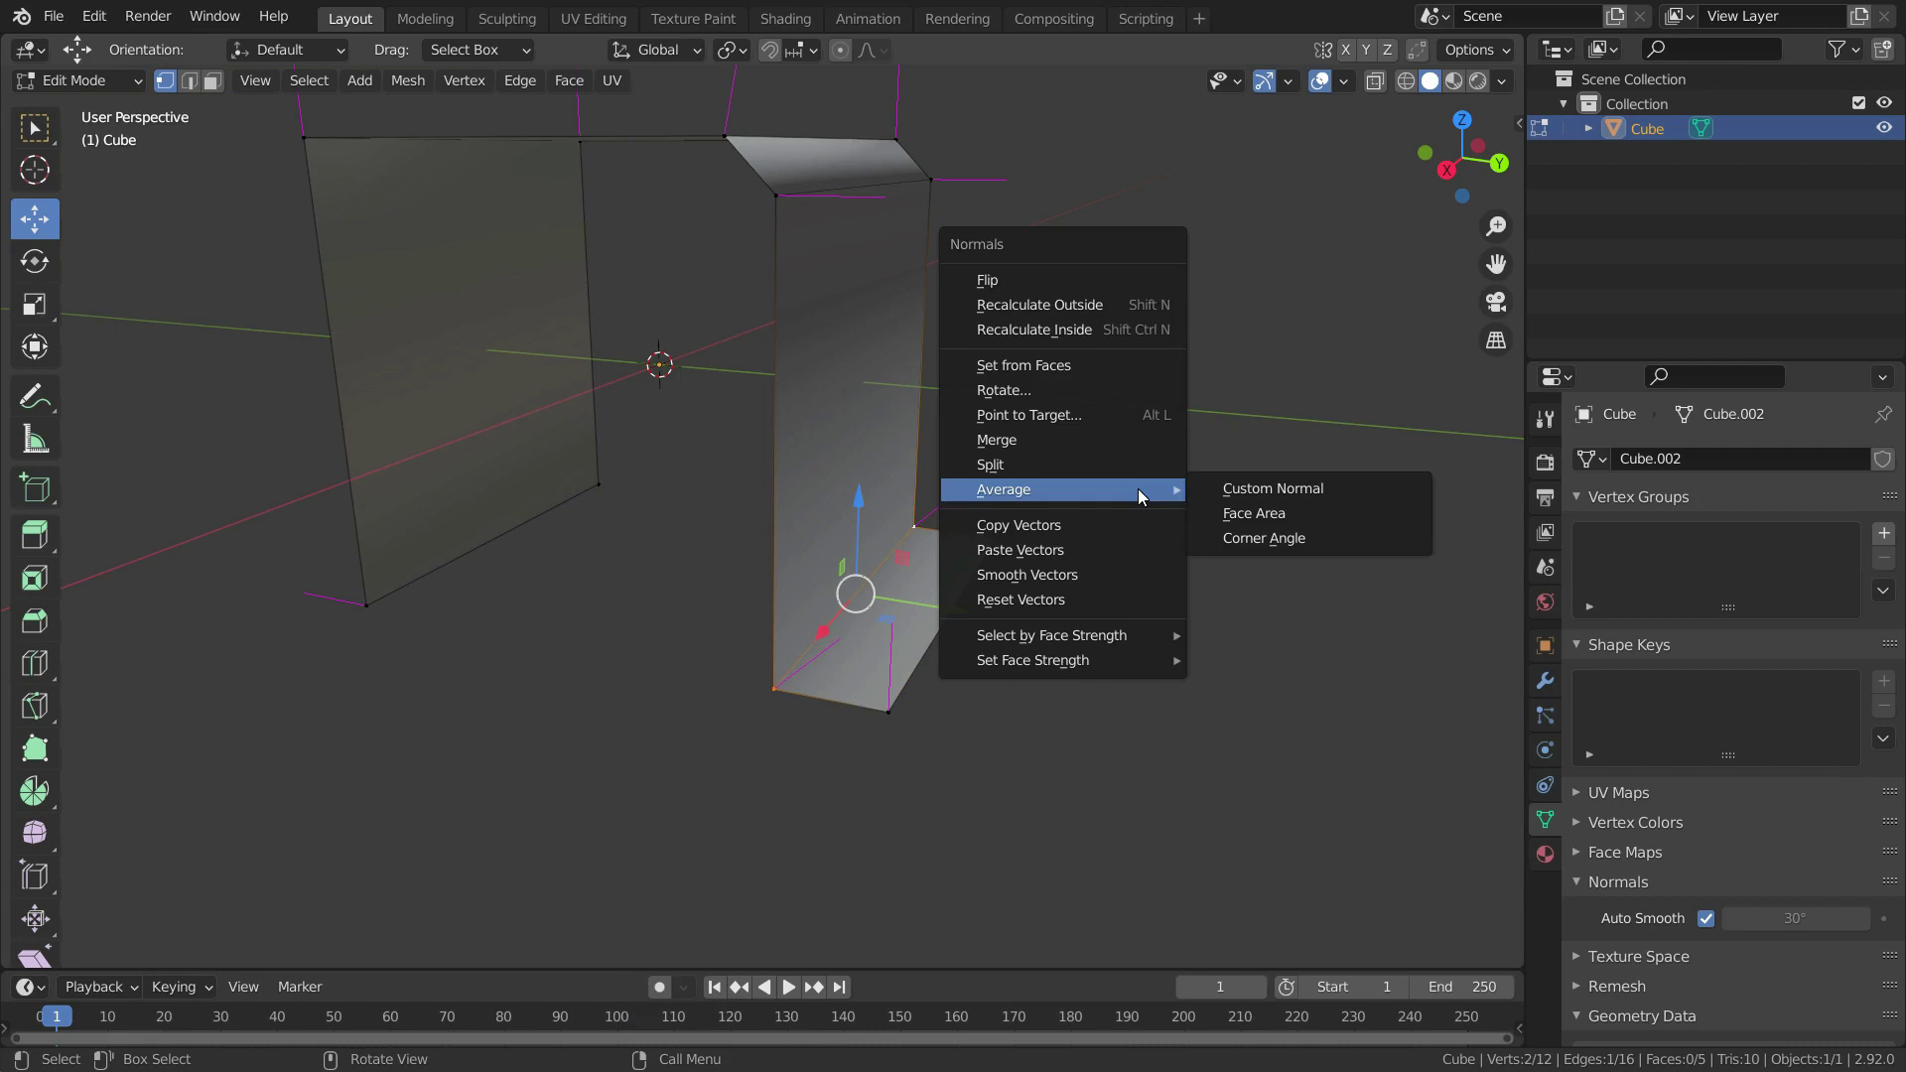
click(1285, 515)
Re-average the two selected vertices' custom normals using Corner Angle instead
scroll(816, 741, up, 2)
middle_drag(816, 741, 836, 728)
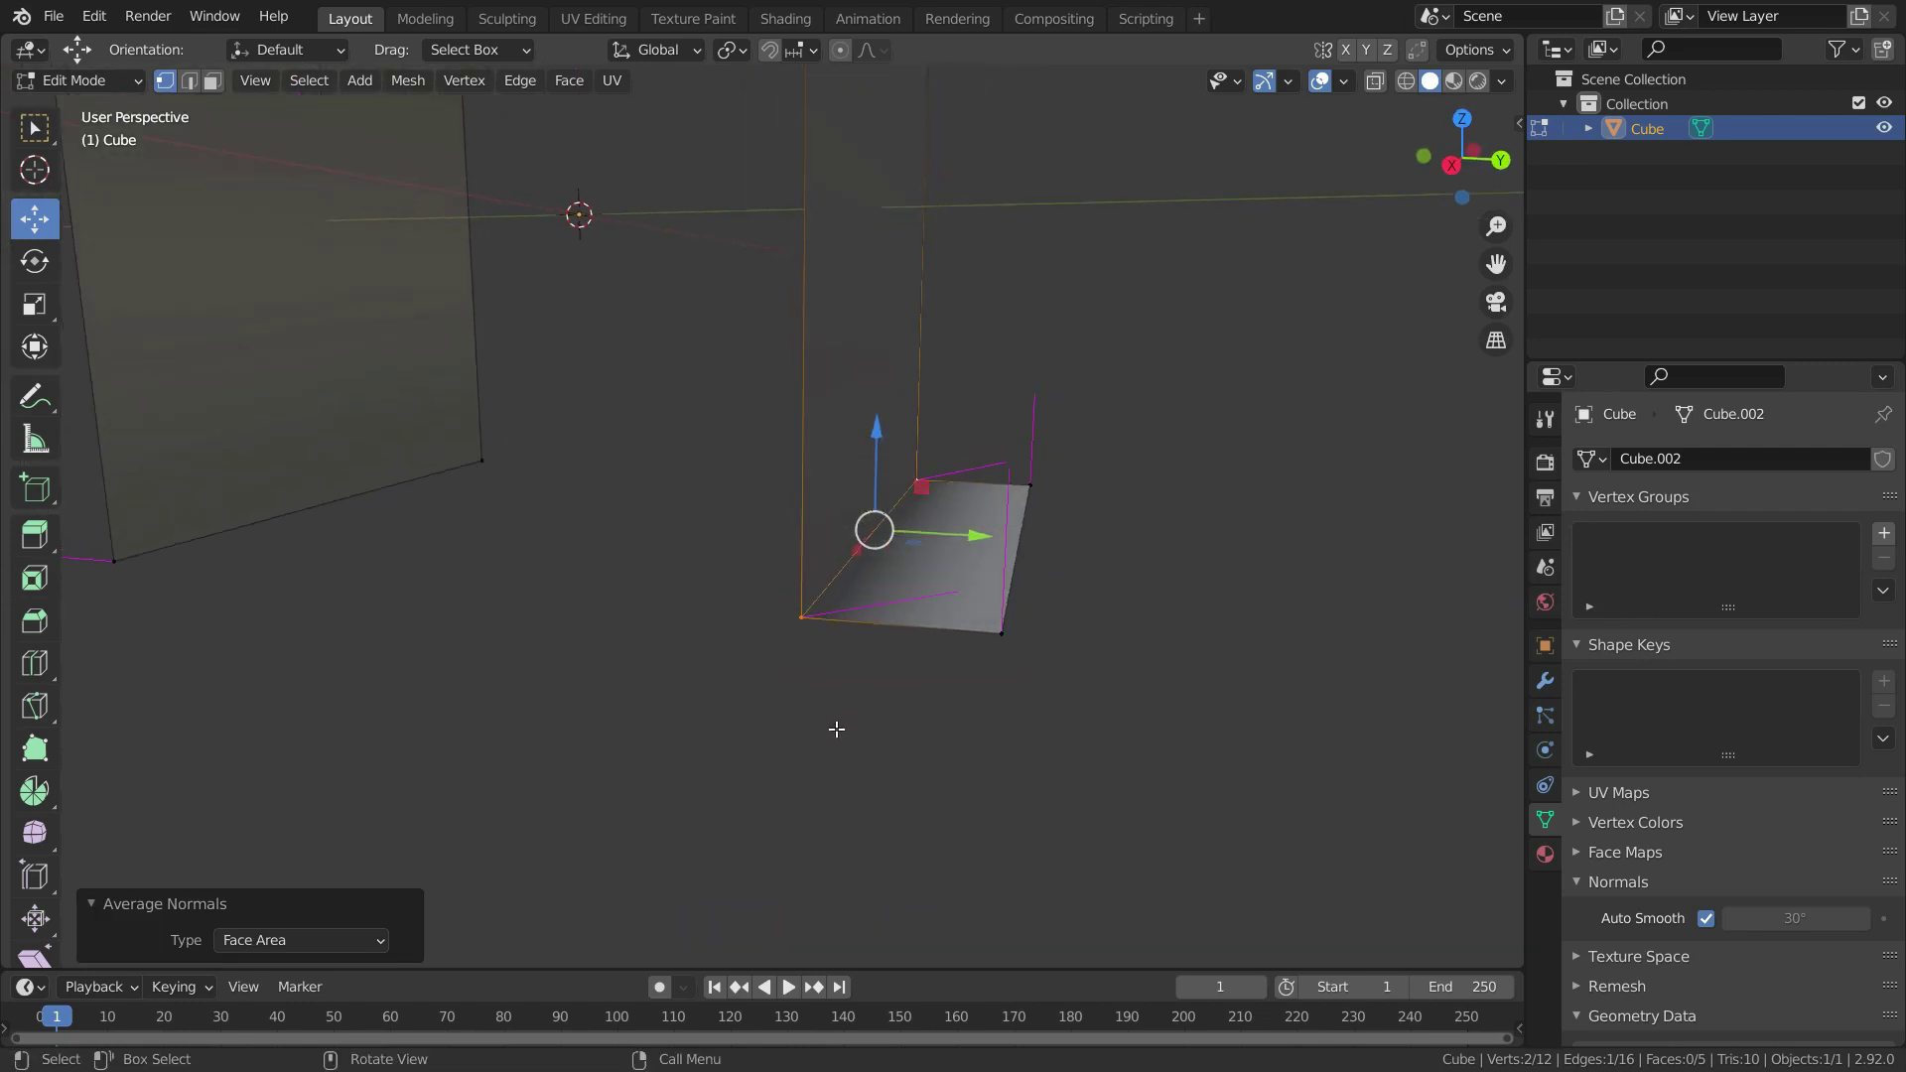
key(KP_3)
scroll(873, 572, up, 4)
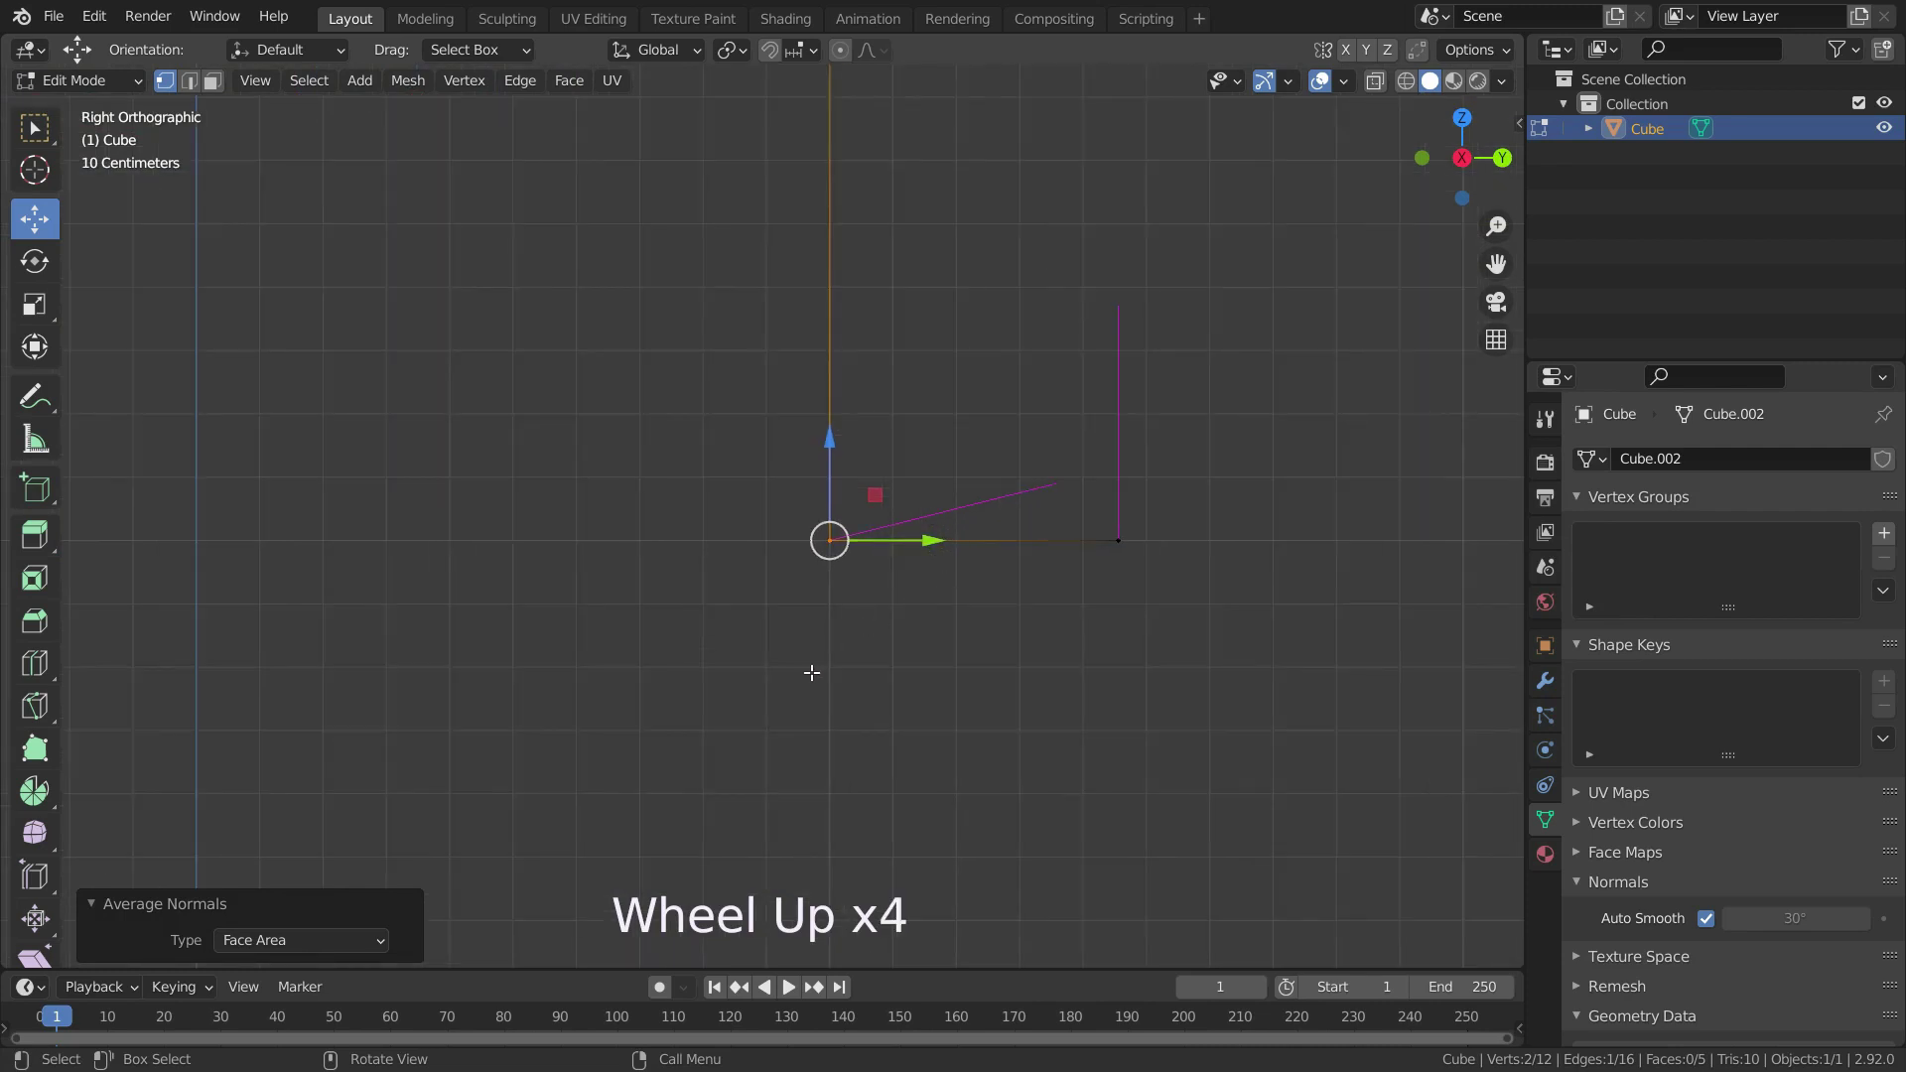
middle_drag(945, 642, 881, 702)
scroll(866, 436, down, 4)
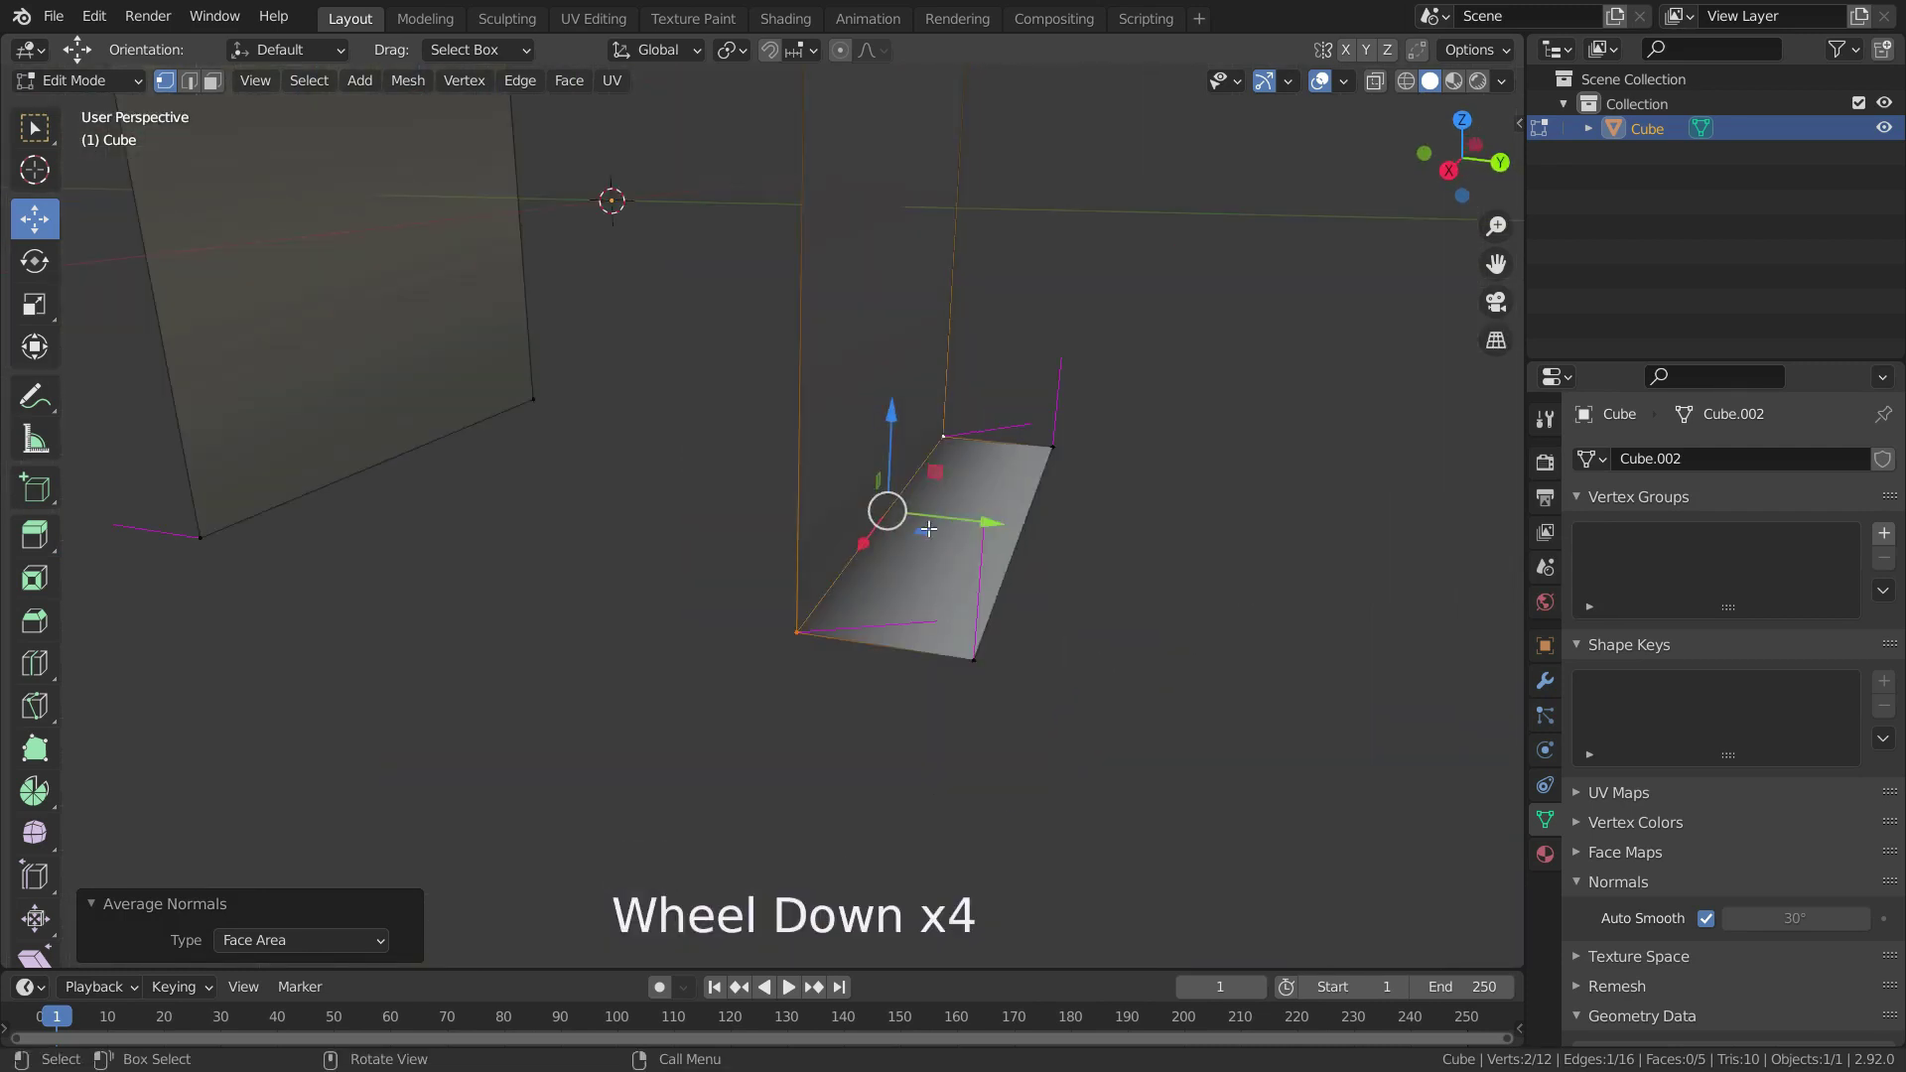
scroll(866, 437, up, 2)
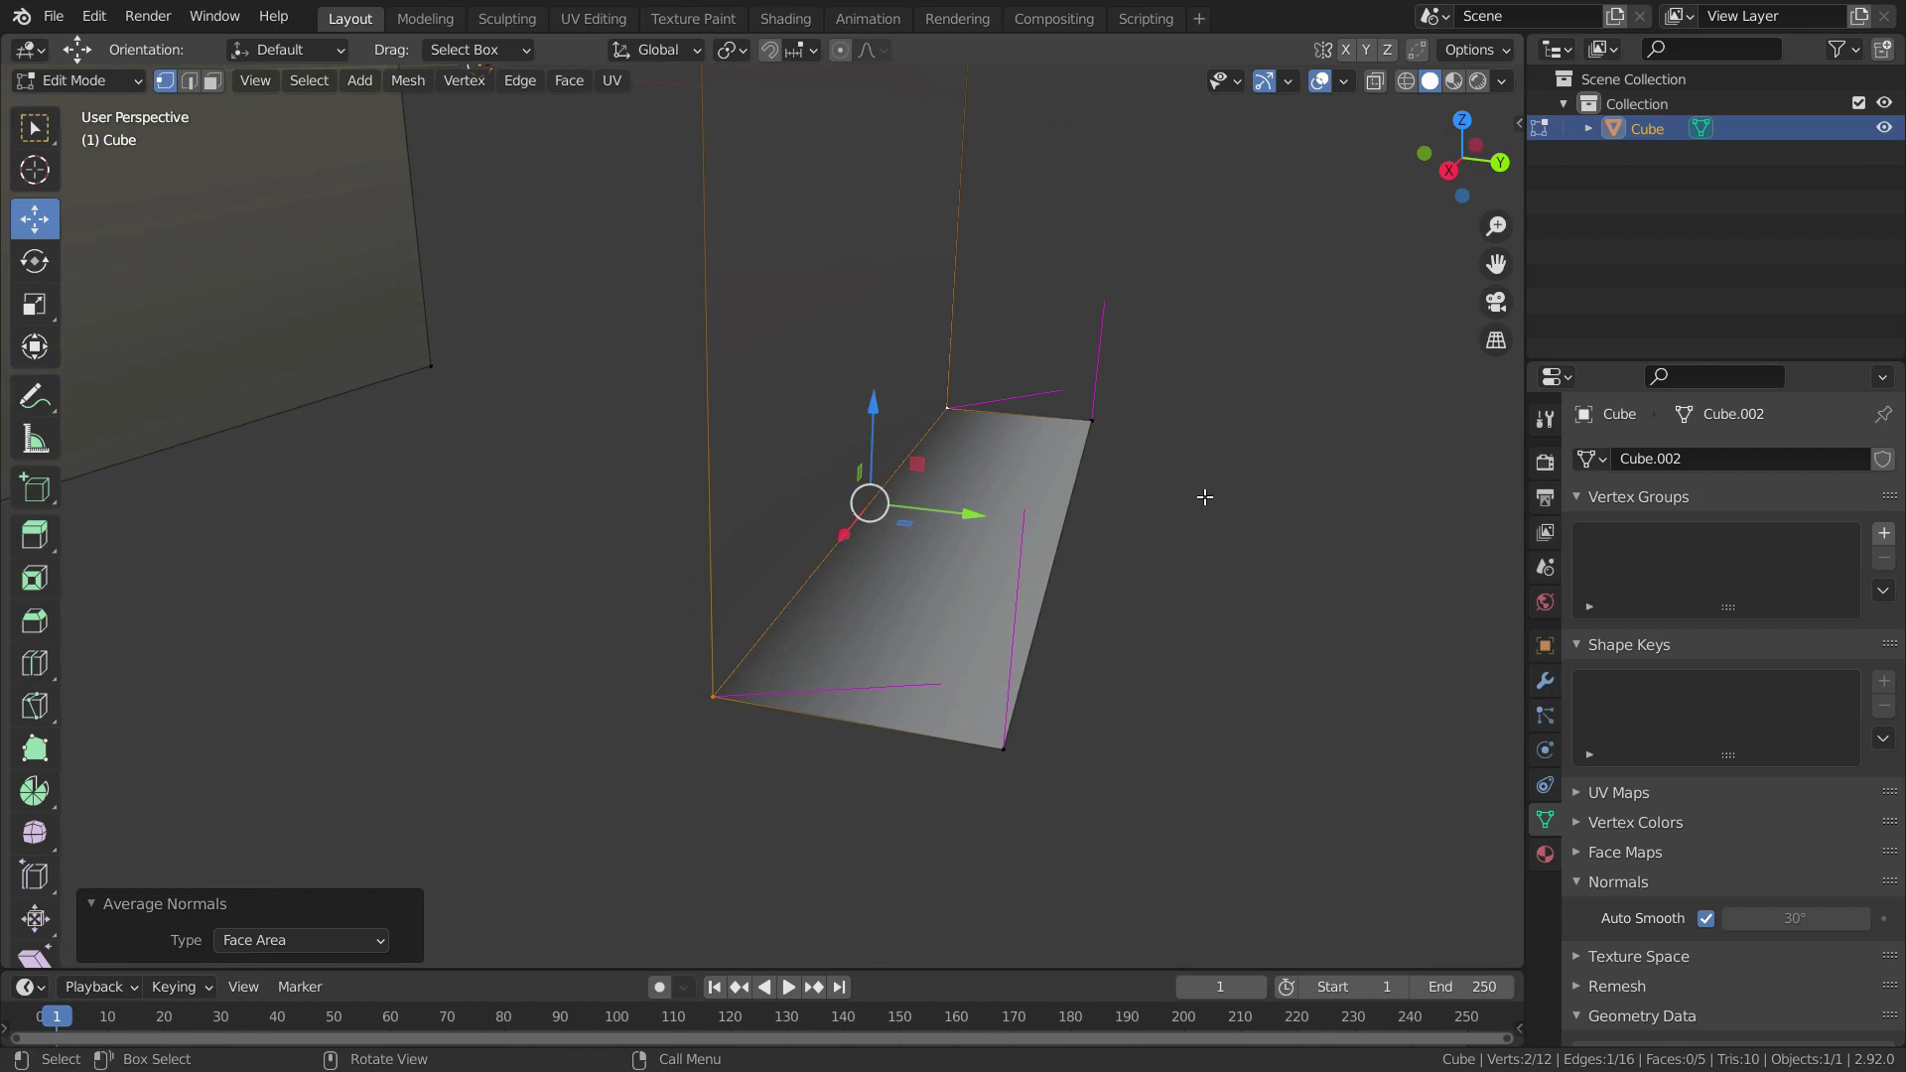
key(alt+n)
mouse_move(1205, 496)
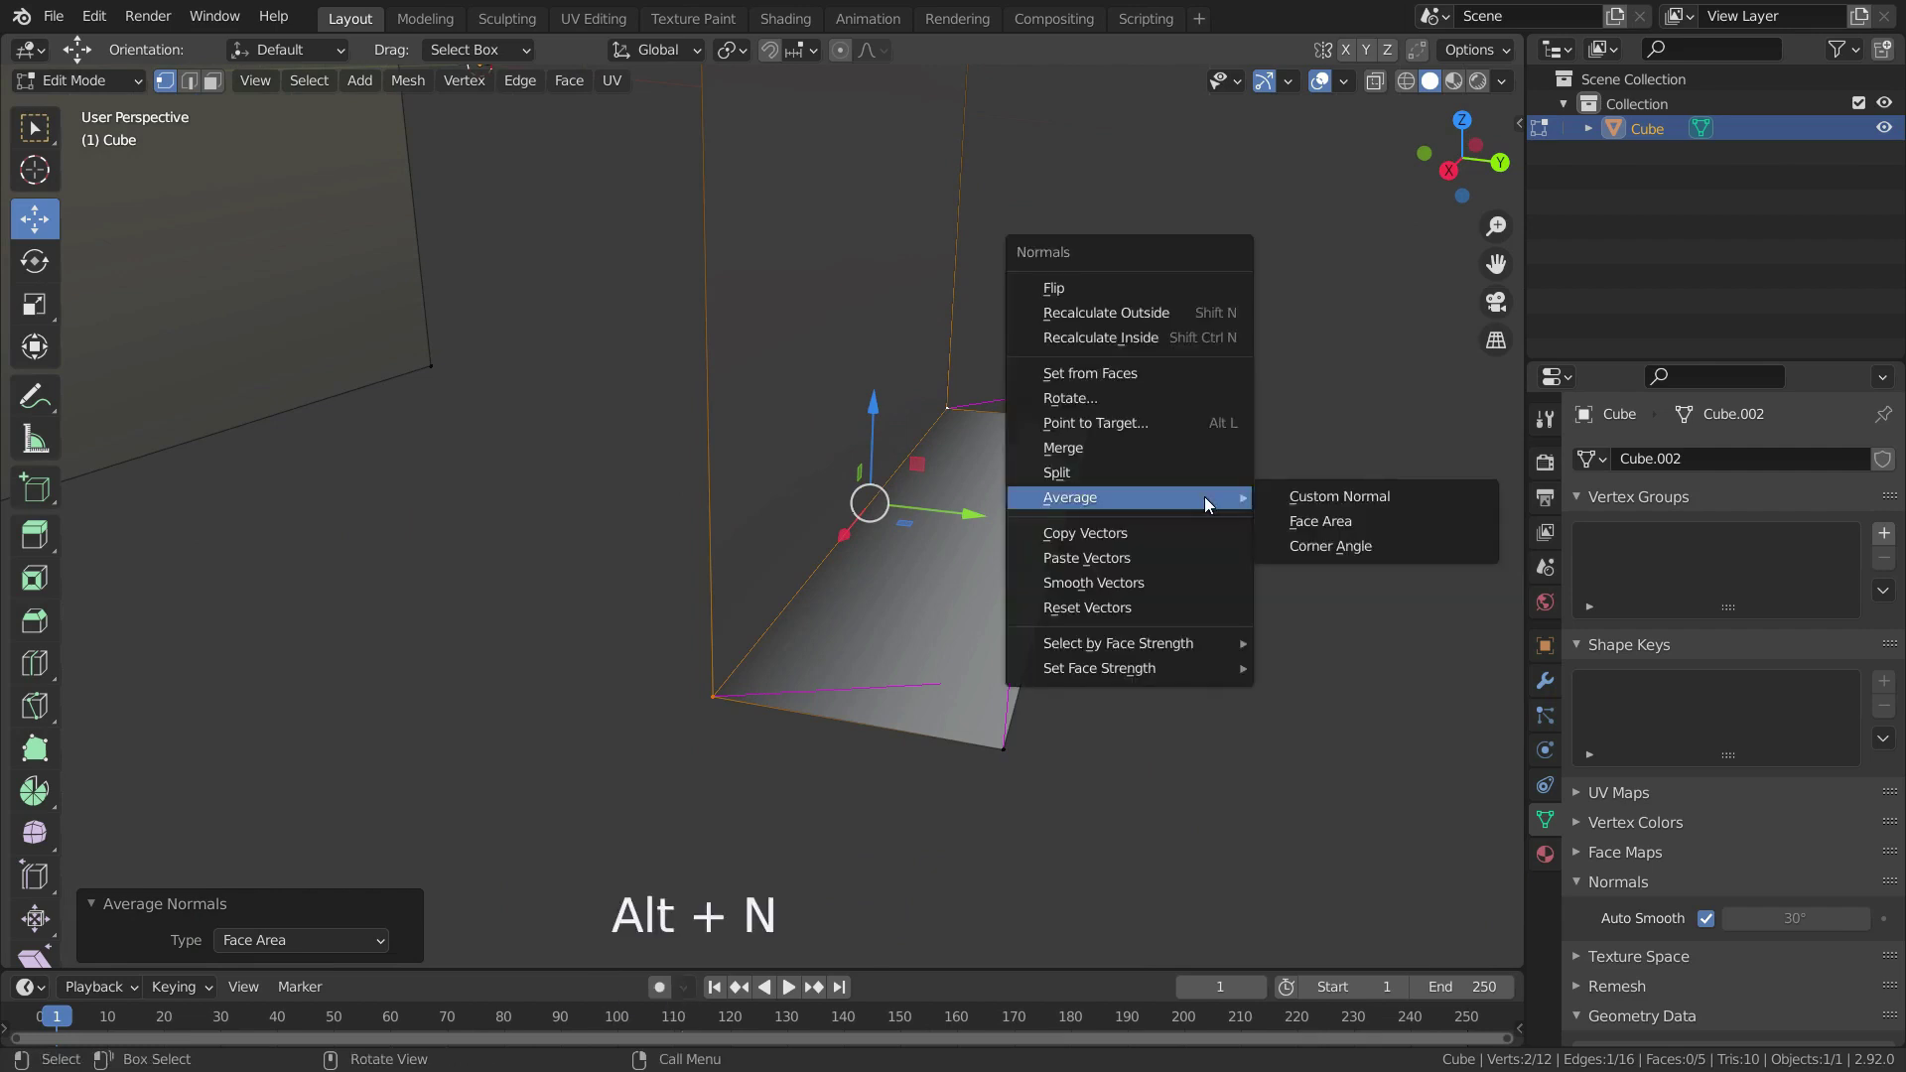
click(1349, 546)
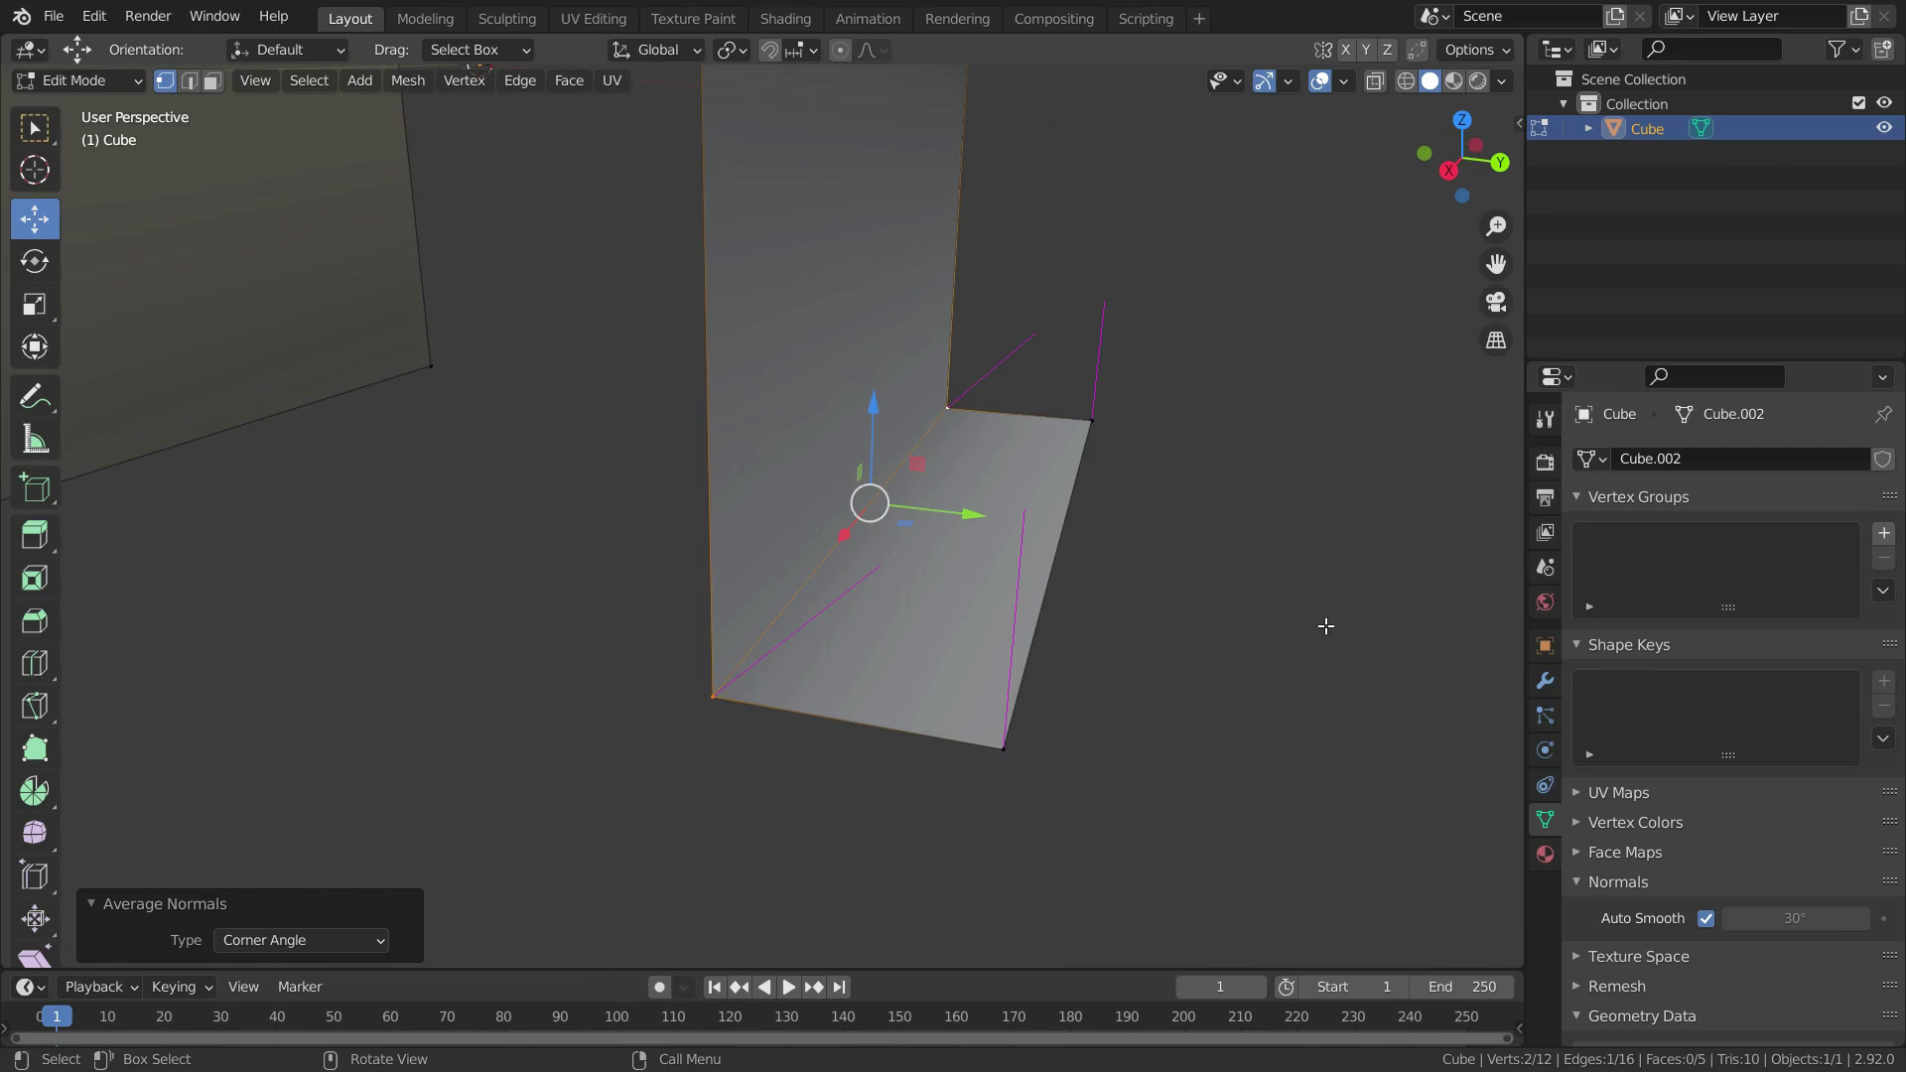
Select the flap's bottom vertex alone and copy its custom normal vector
key(KP_3)
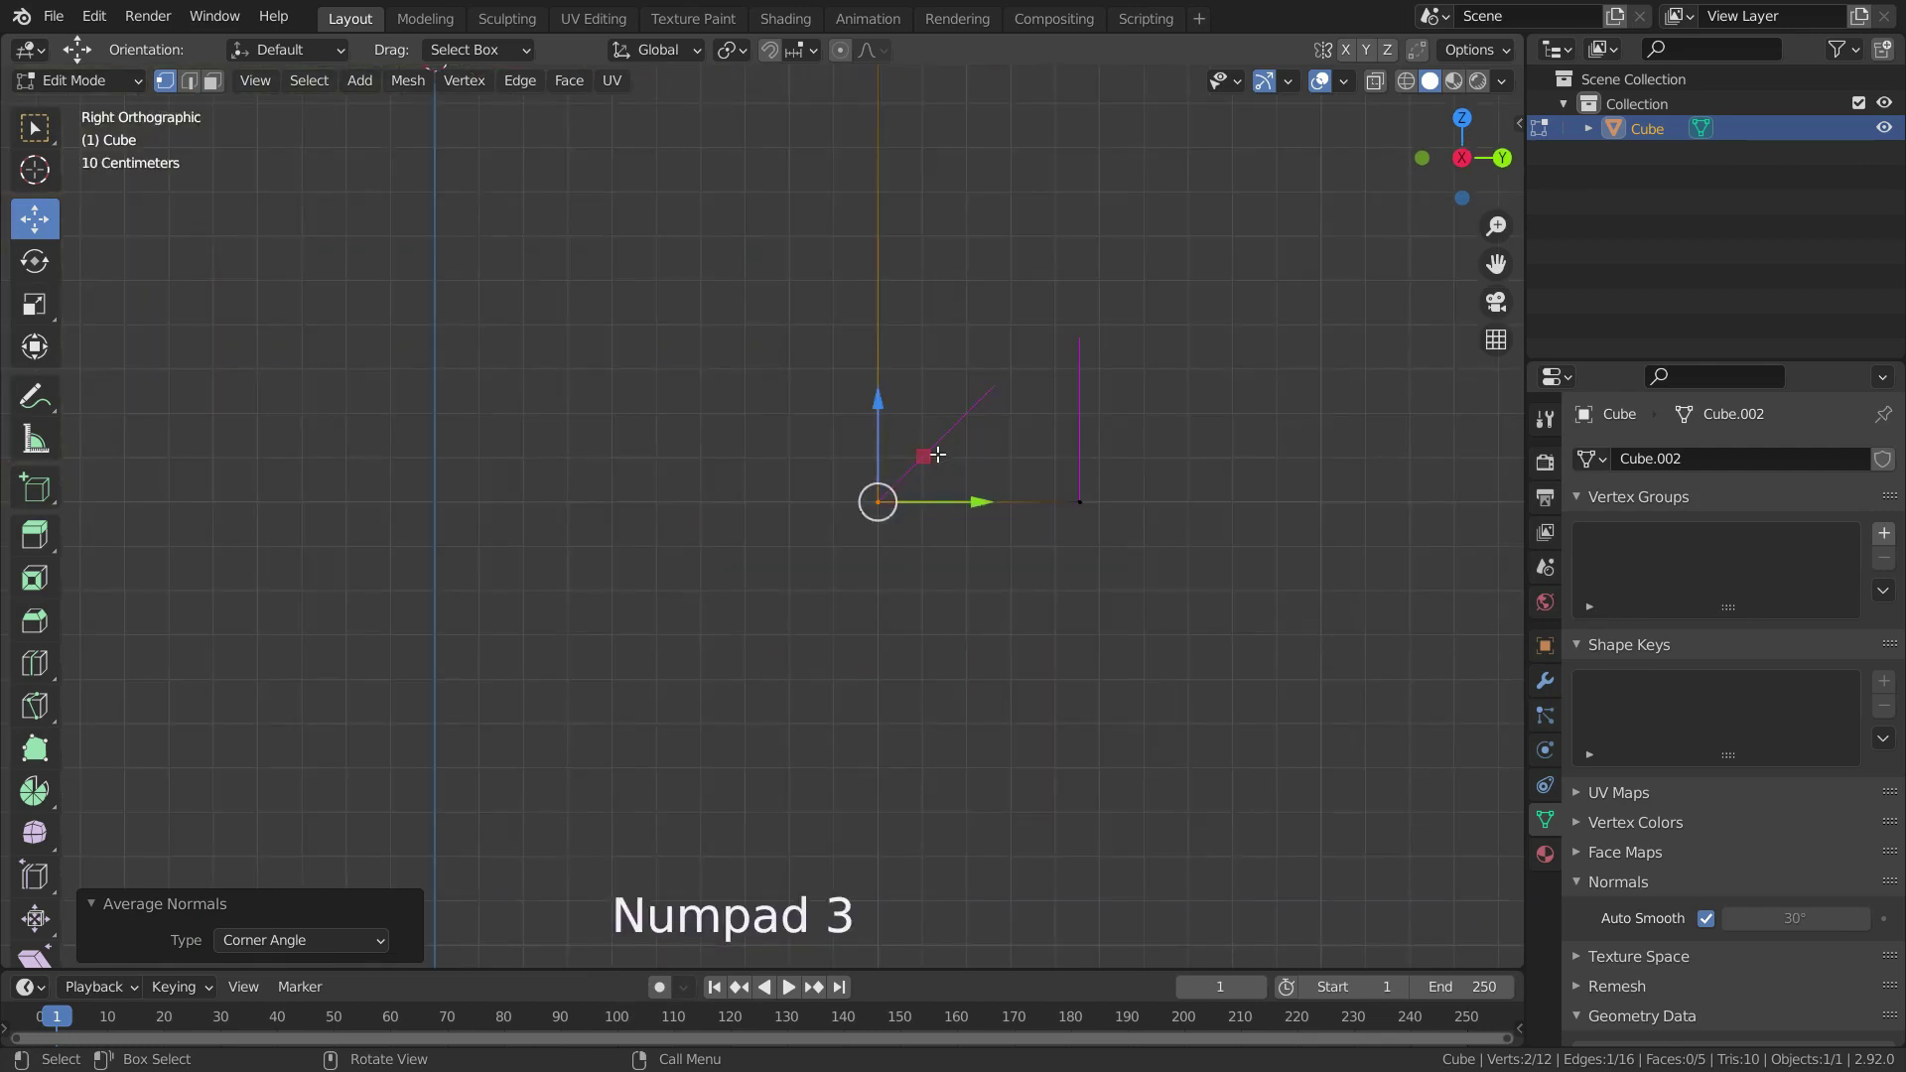
scroll(937, 435, up, 2)
scroll(919, 647, down, 3)
scroll(1146, 460, up, 1)
middle_drag(1146, 459, 1230, 442)
scroll(1173, 375, down, 7)
scroll(1173, 375, up, 3)
click(961, 771)
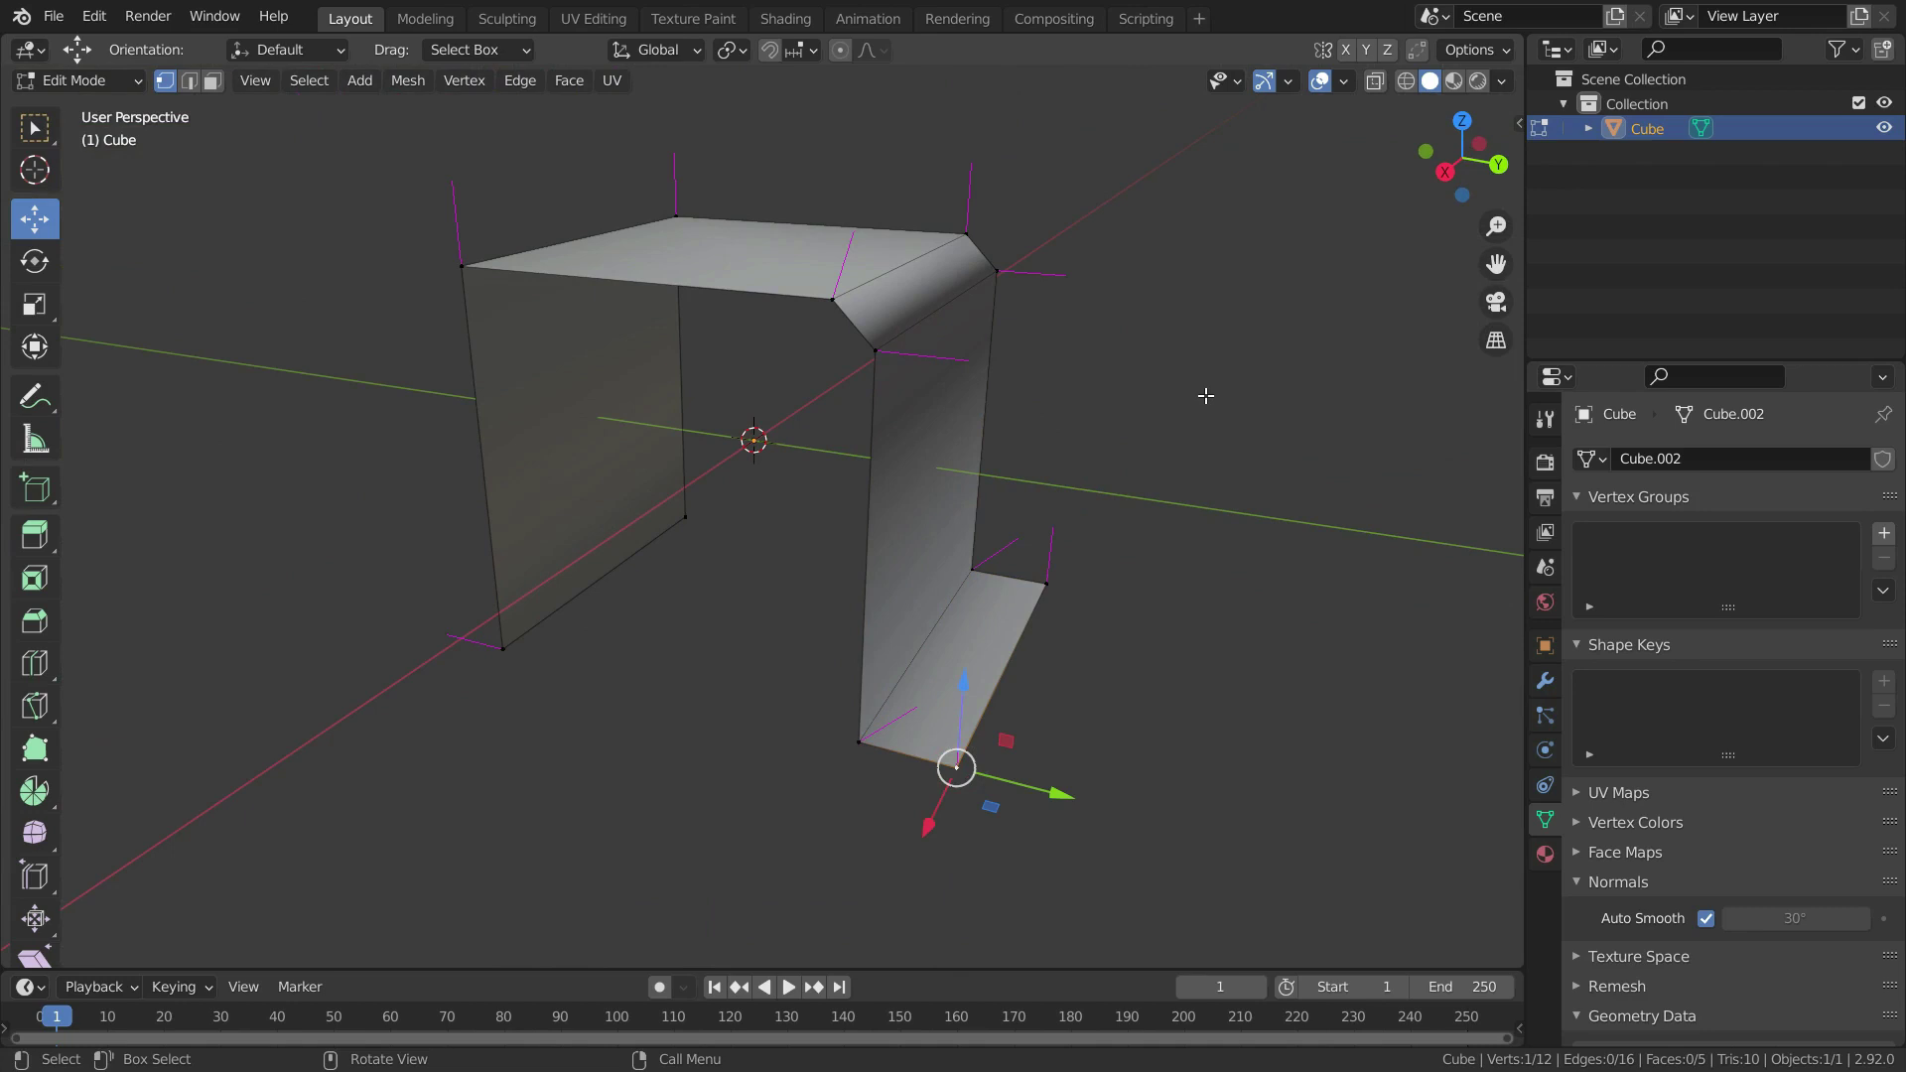
key(alt+n)
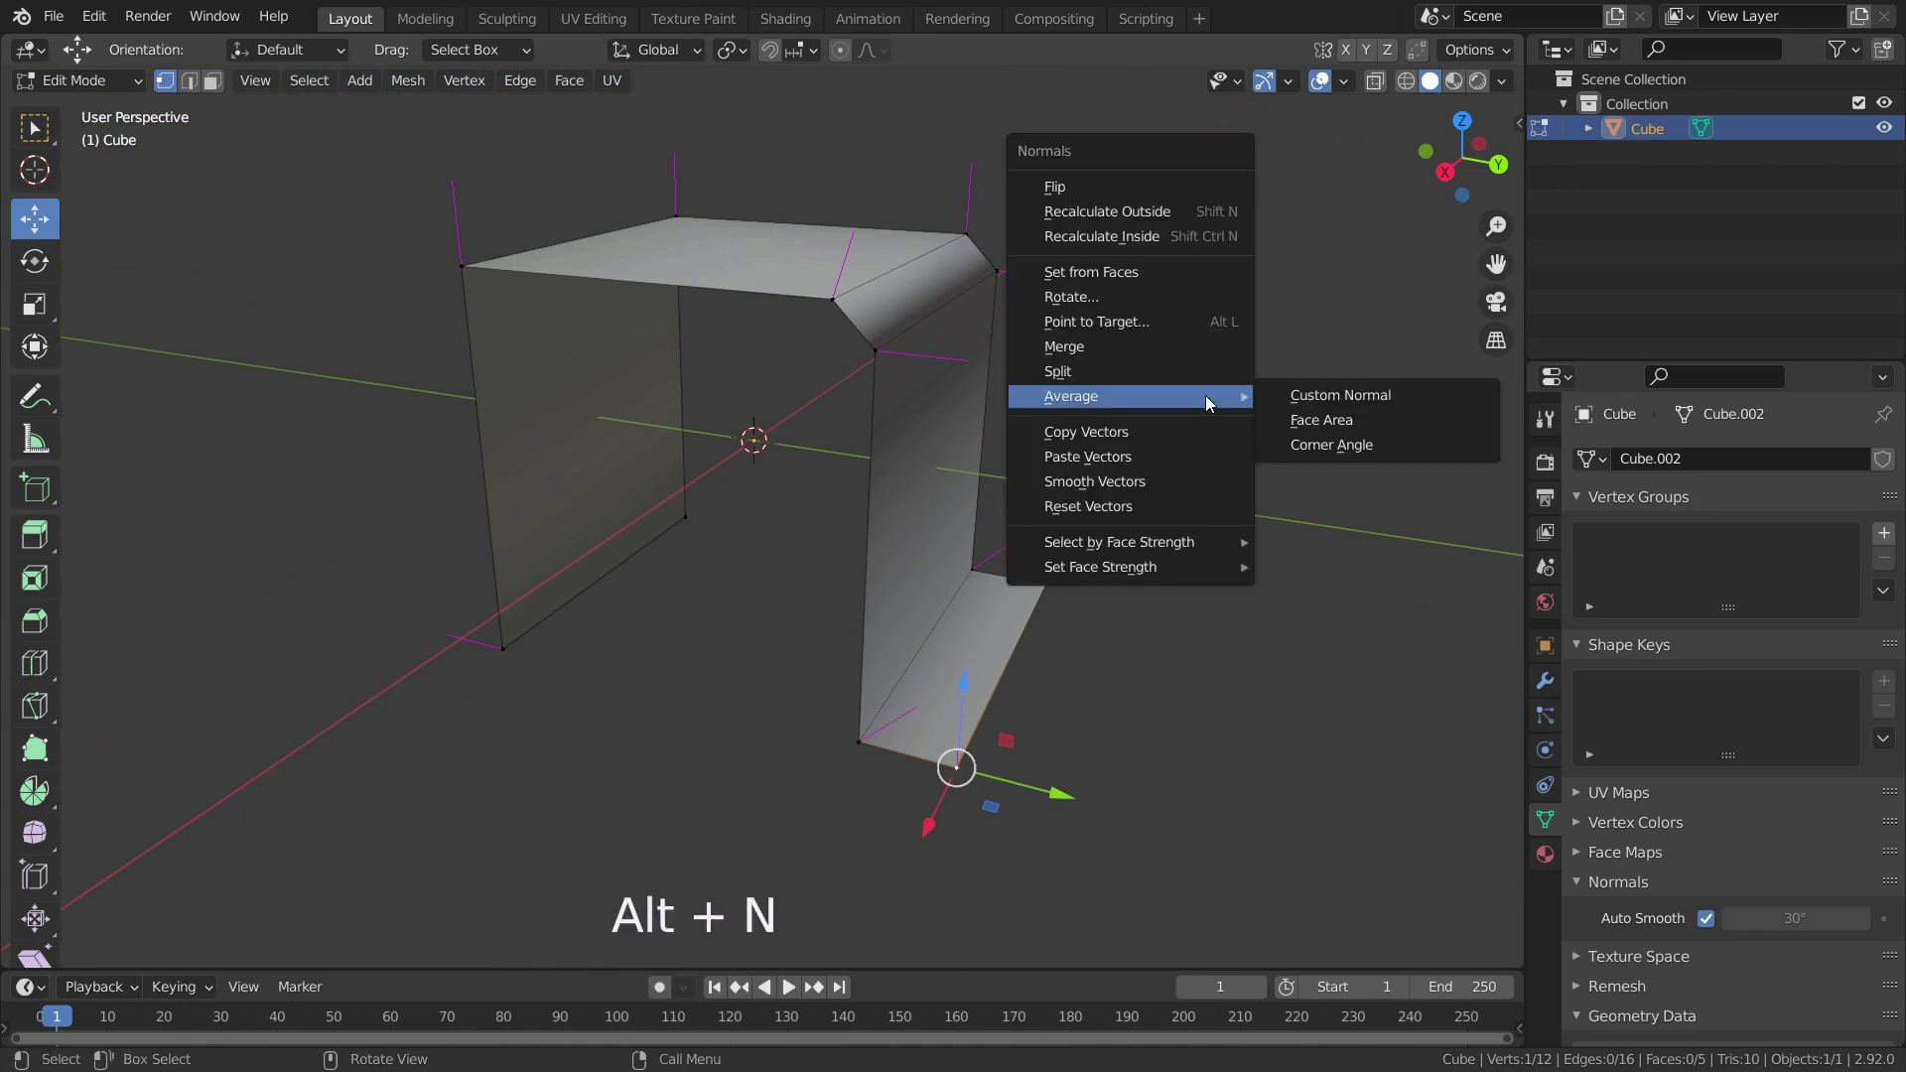
click(1105, 435)
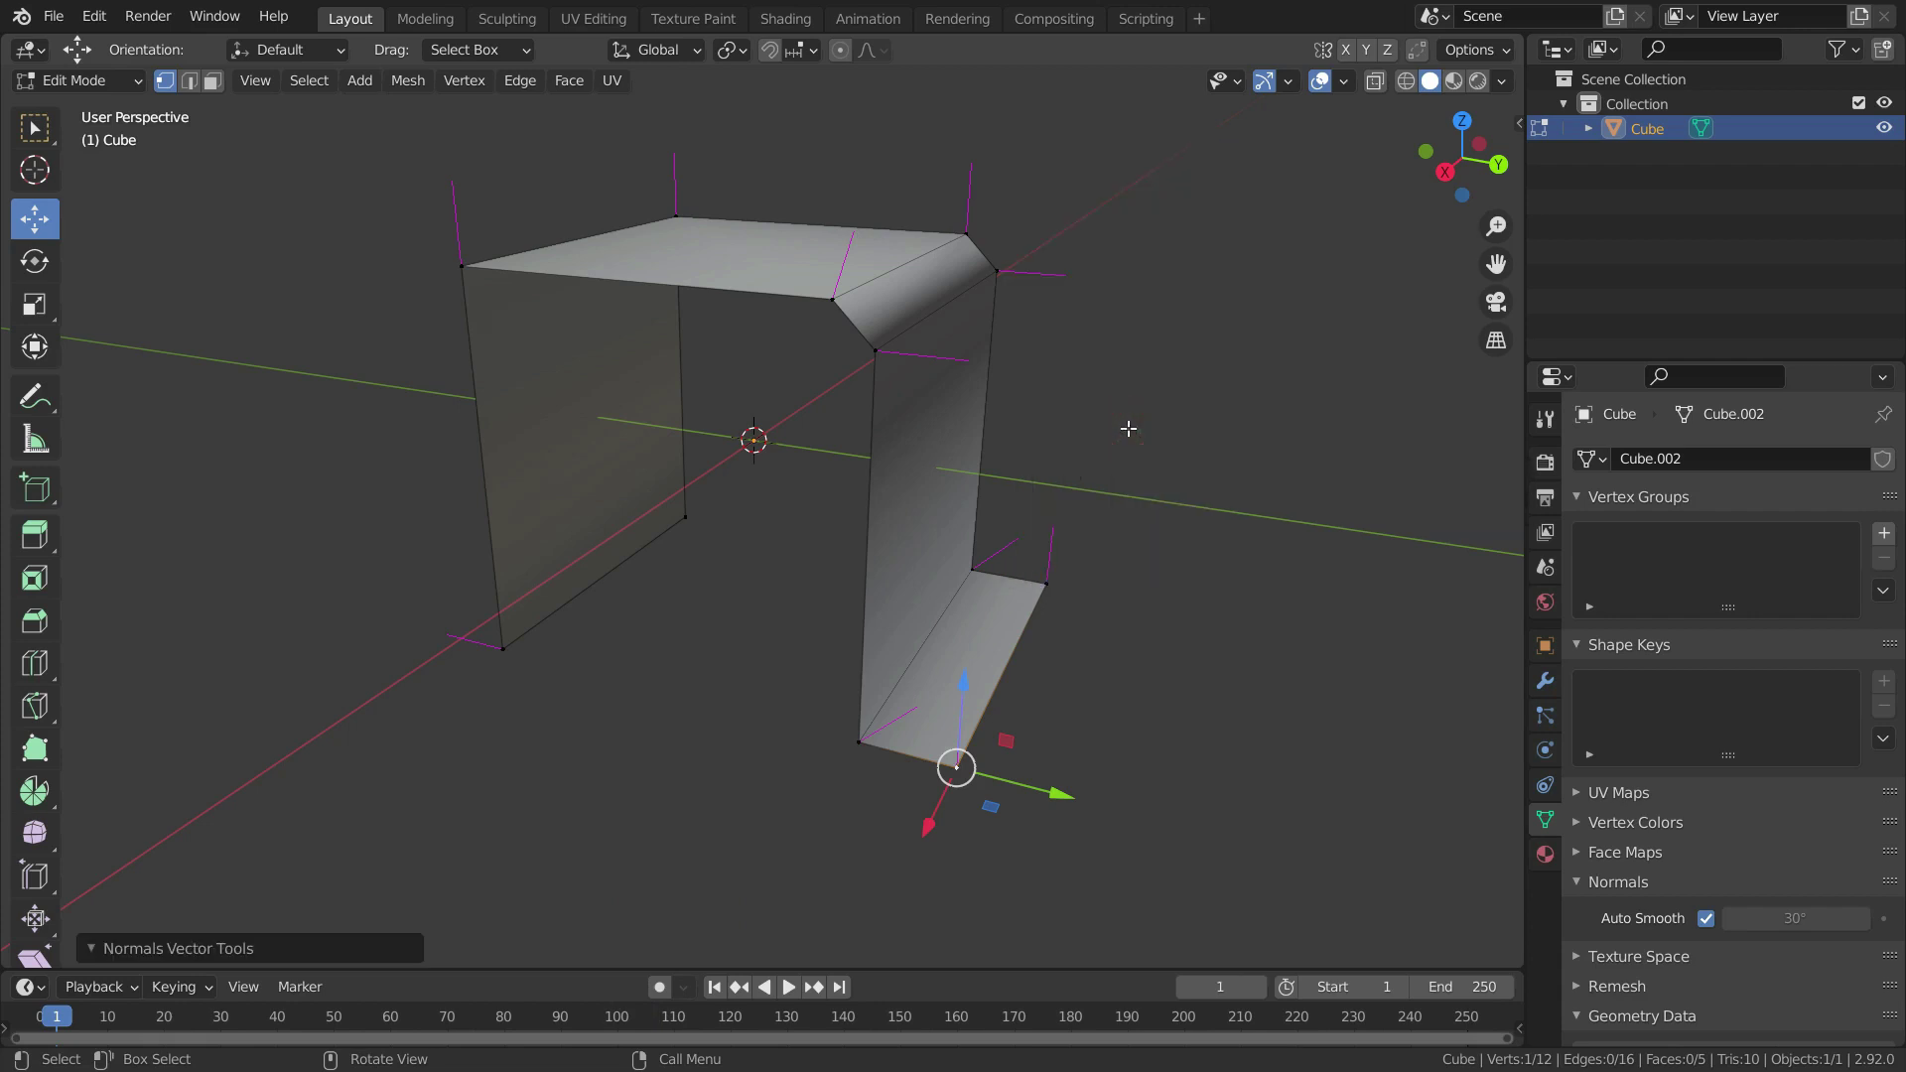
Paste the copied normal onto the top bend vertex, then deselect it
click(840, 305)
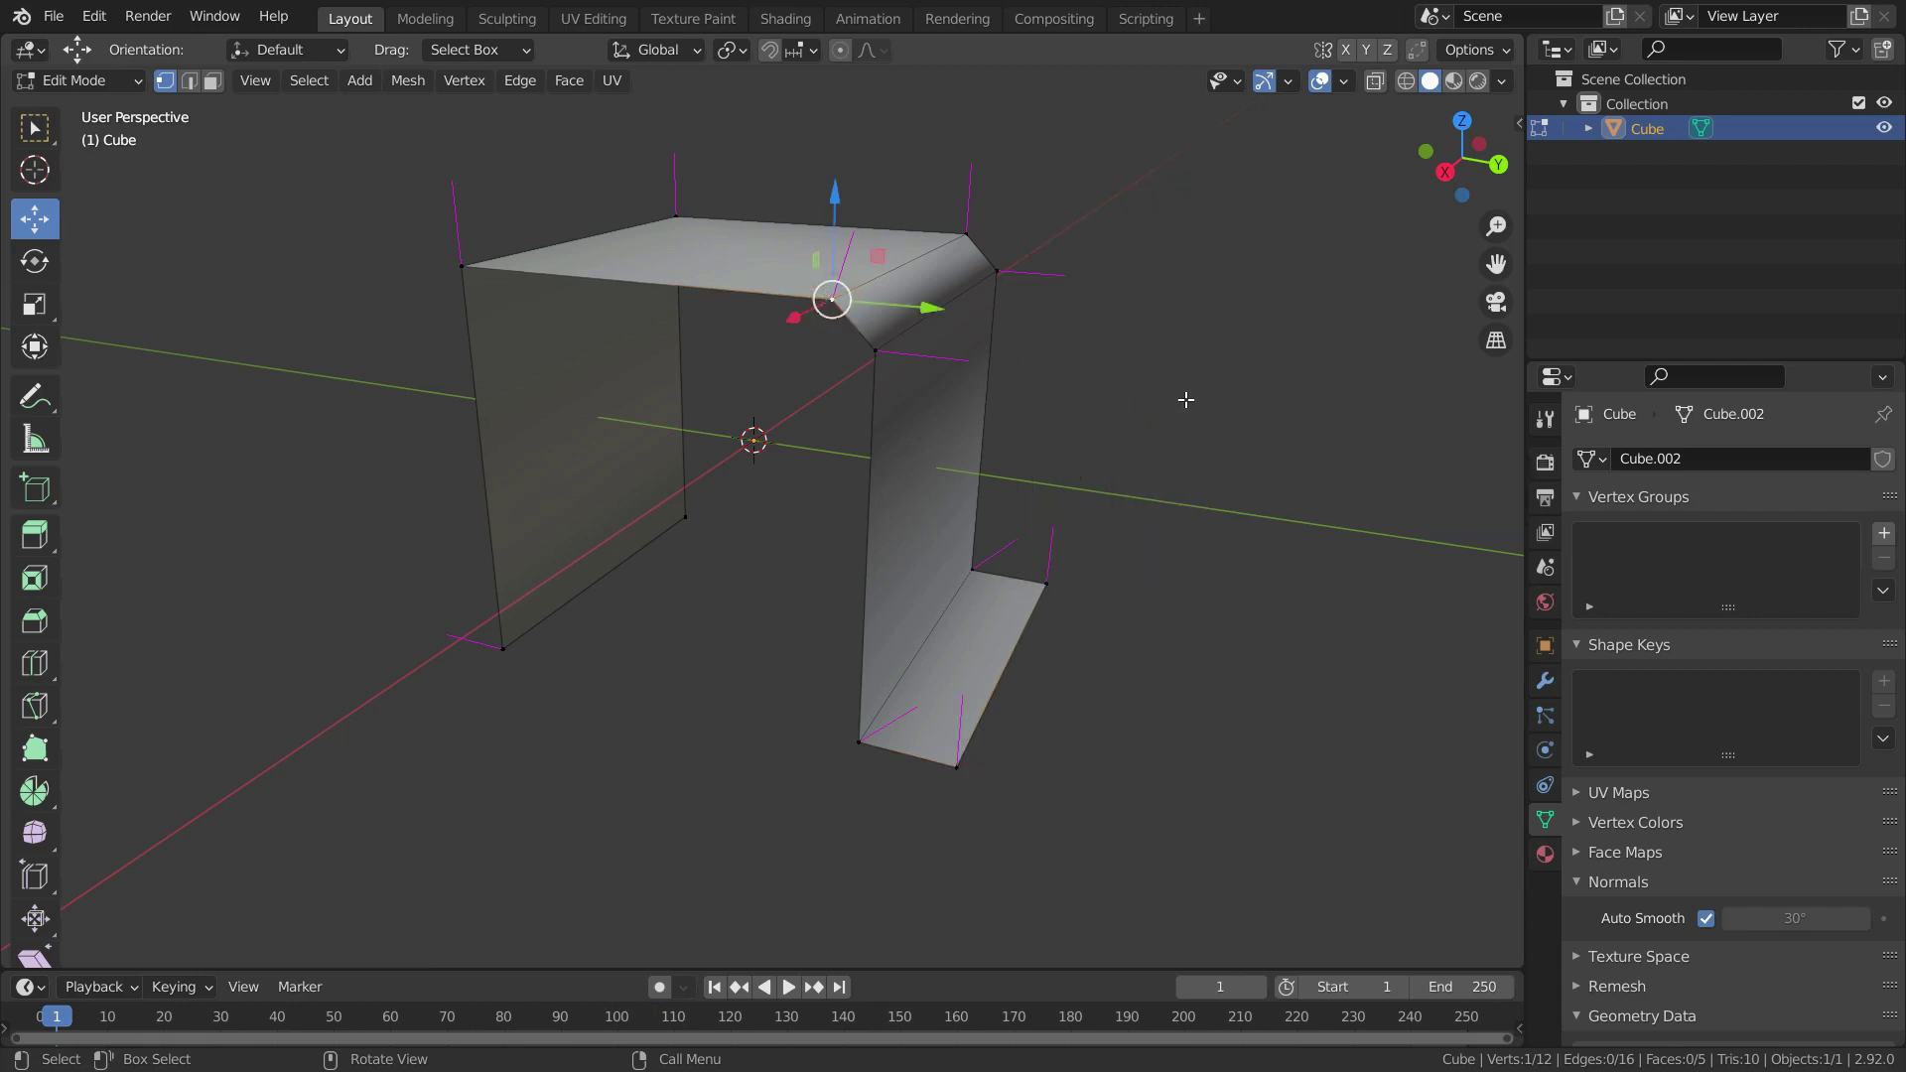
key(alt+n)
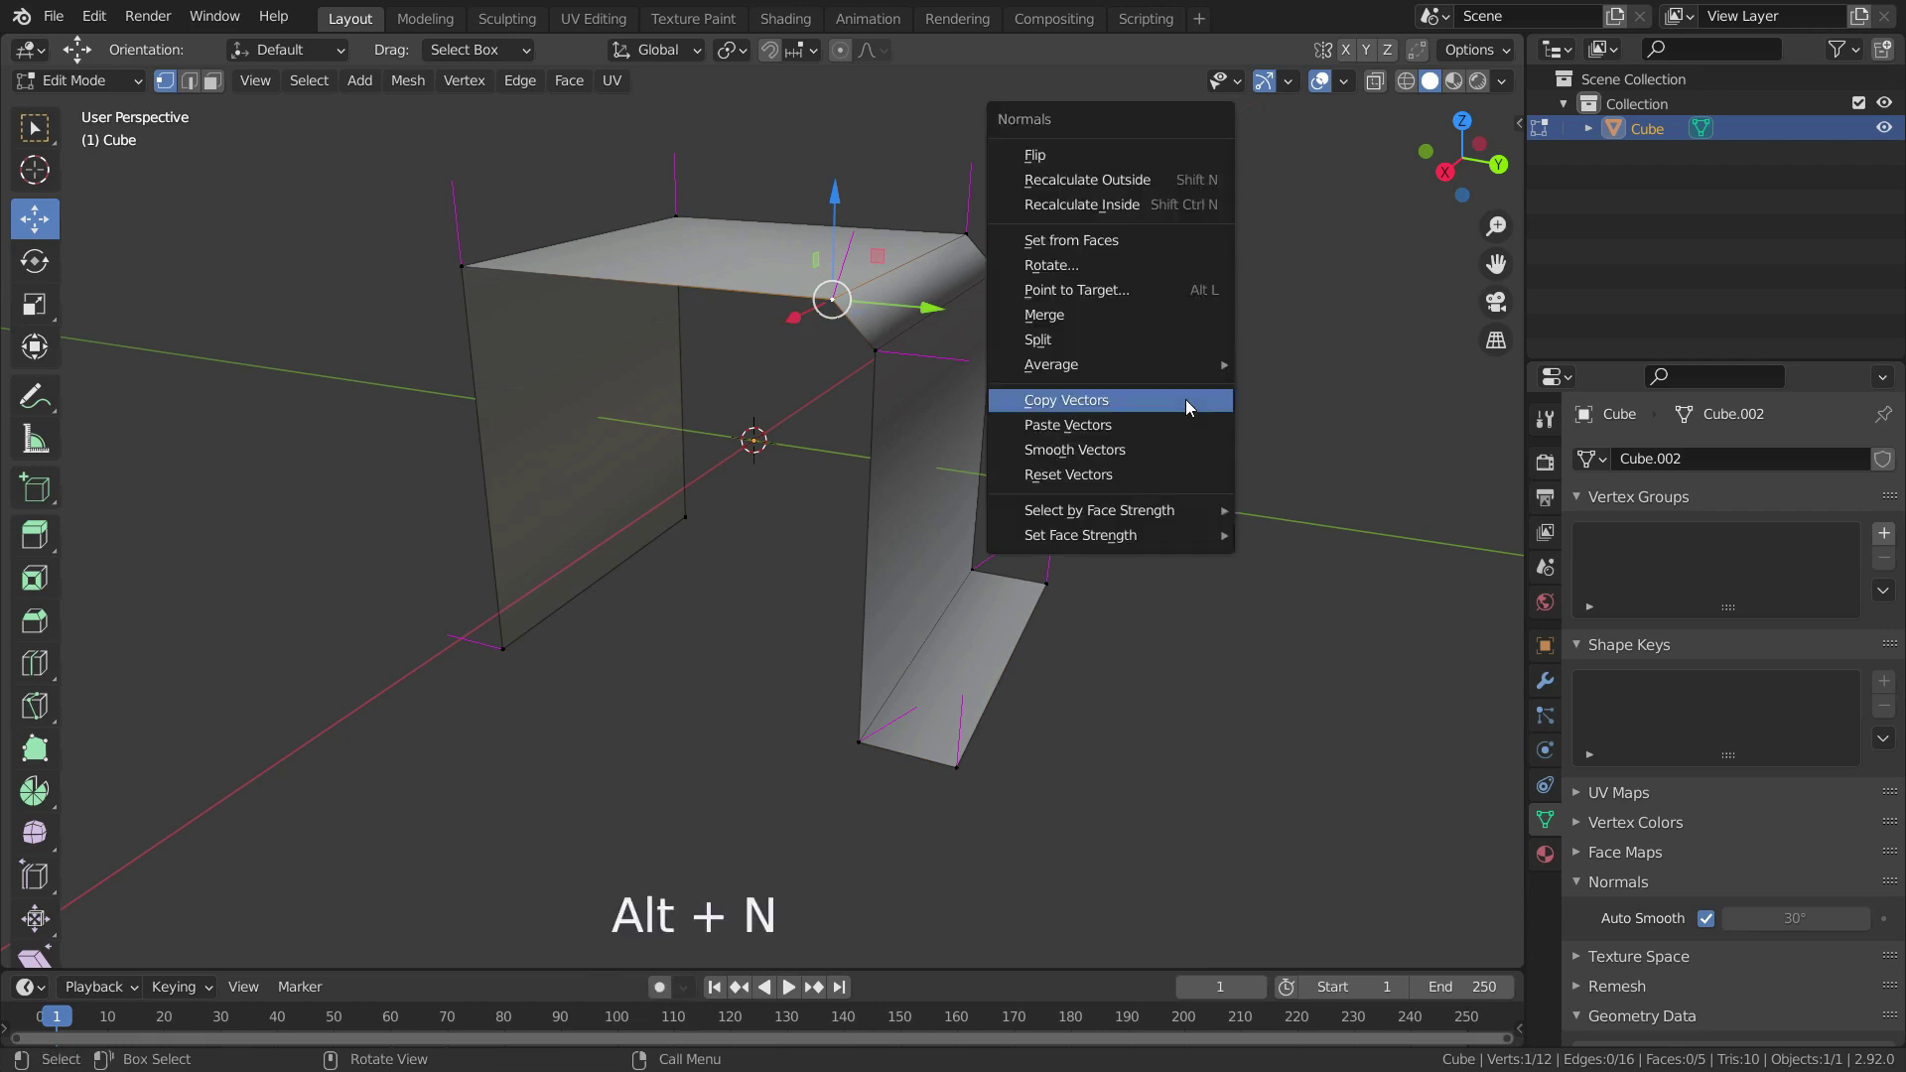
click(1177, 423)
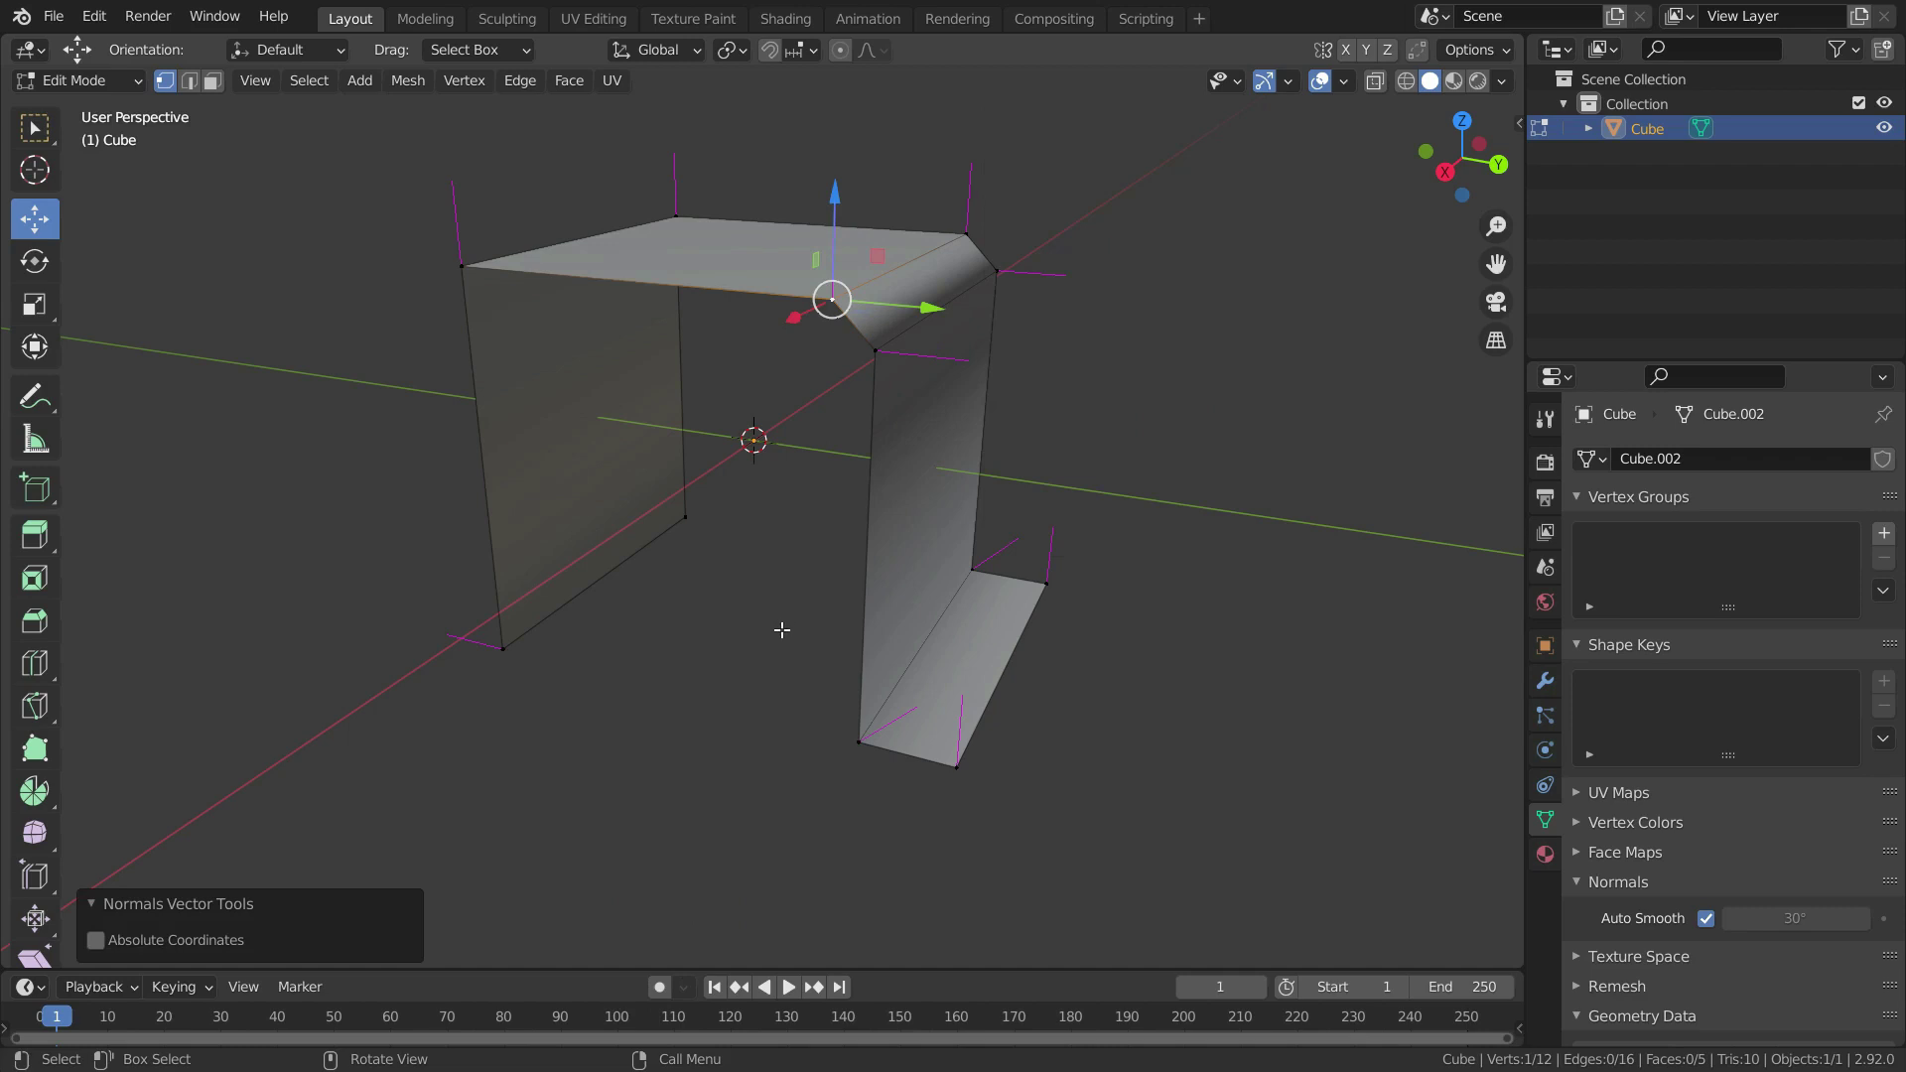
click(844, 594)
scroll(846, 595, up, 2)
middle_drag(846, 596, 871, 186)
scroll(834, 496, down, 2)
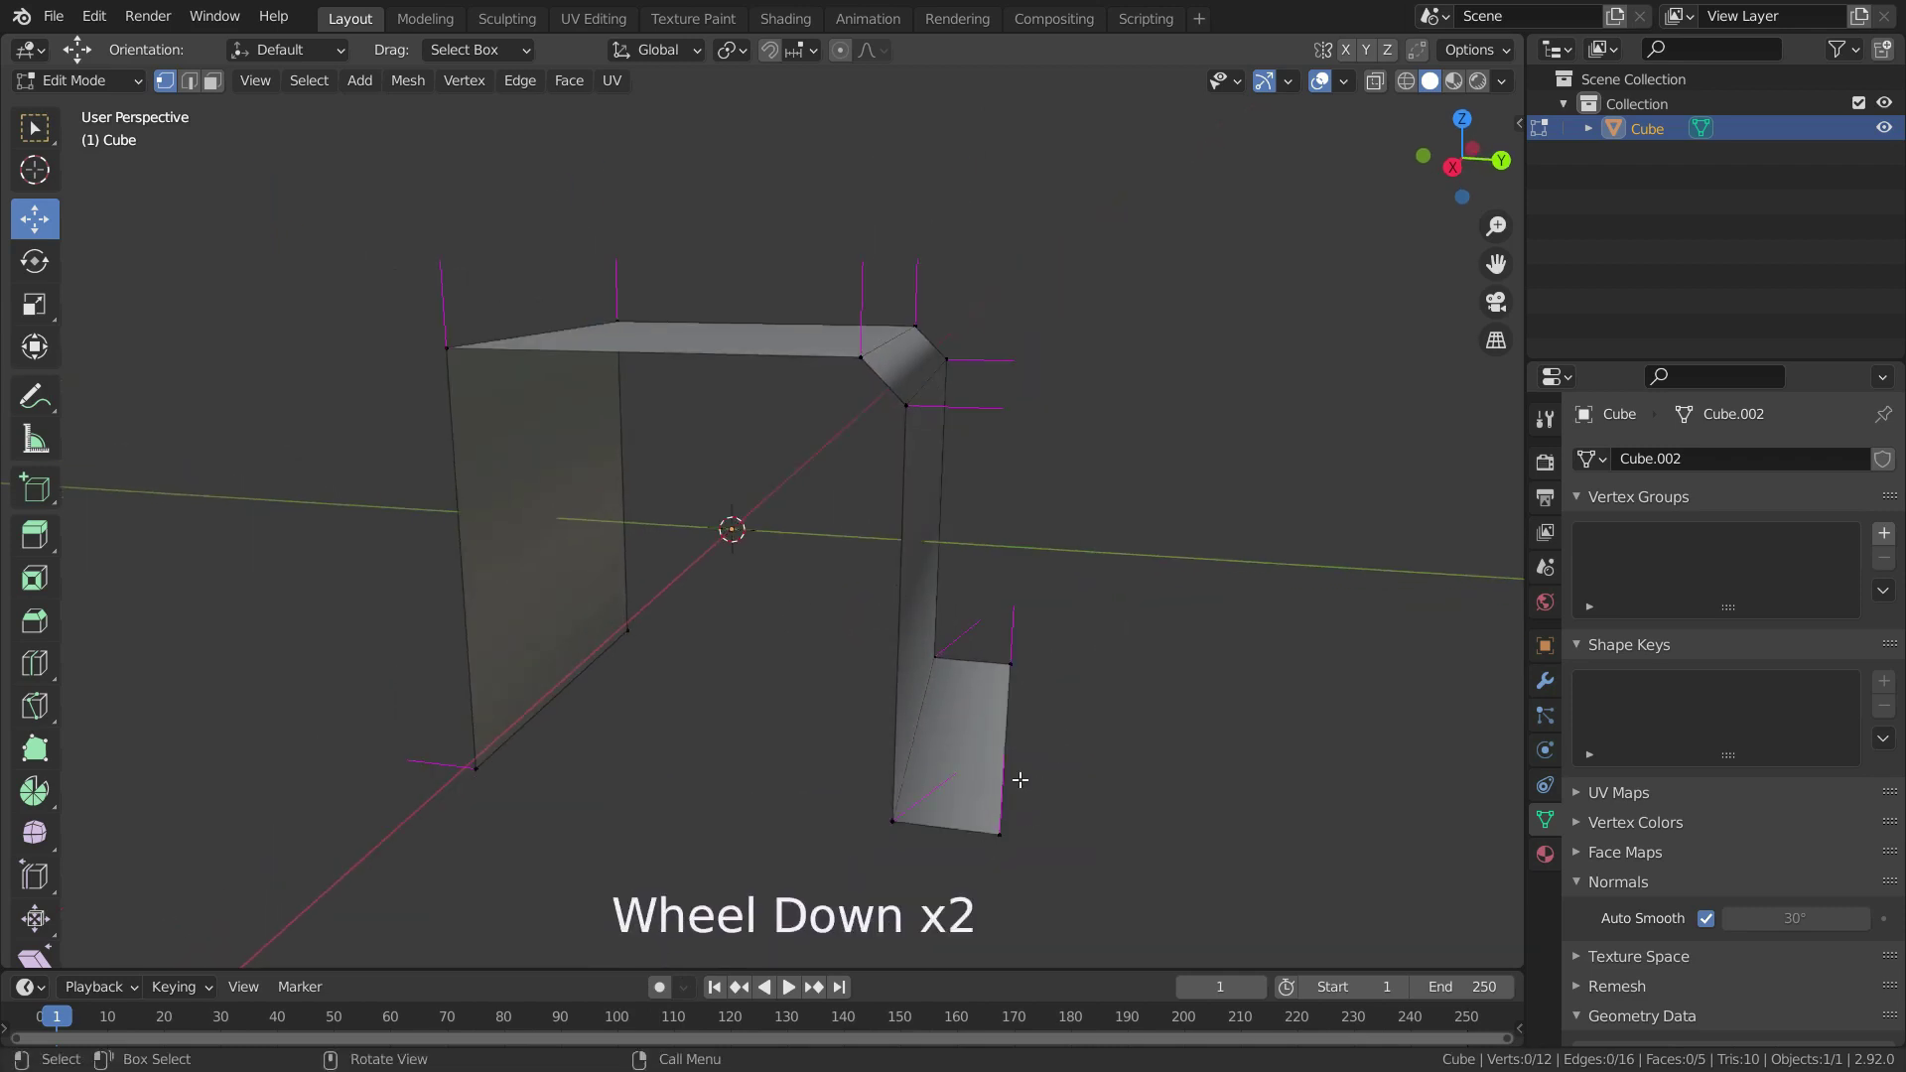
key(KP_3)
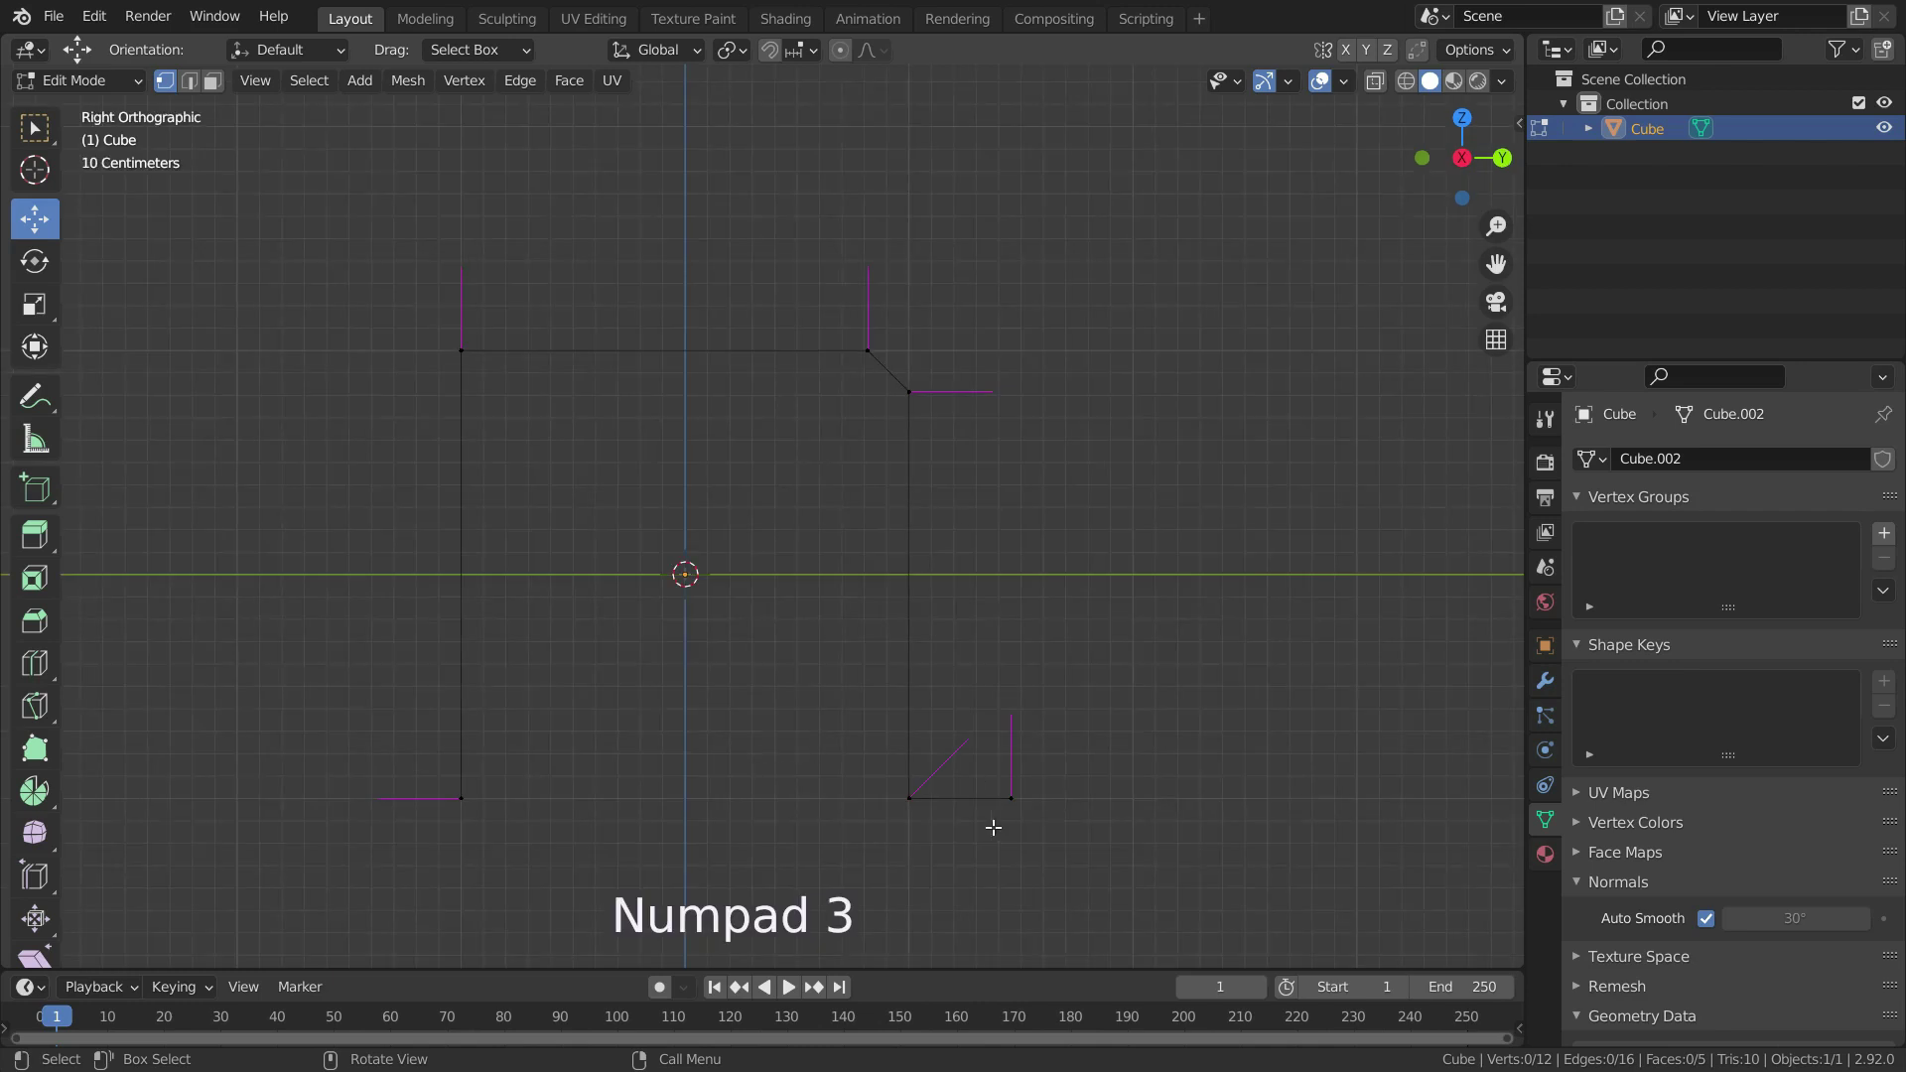
middle_drag(876, 464, 814, 533)
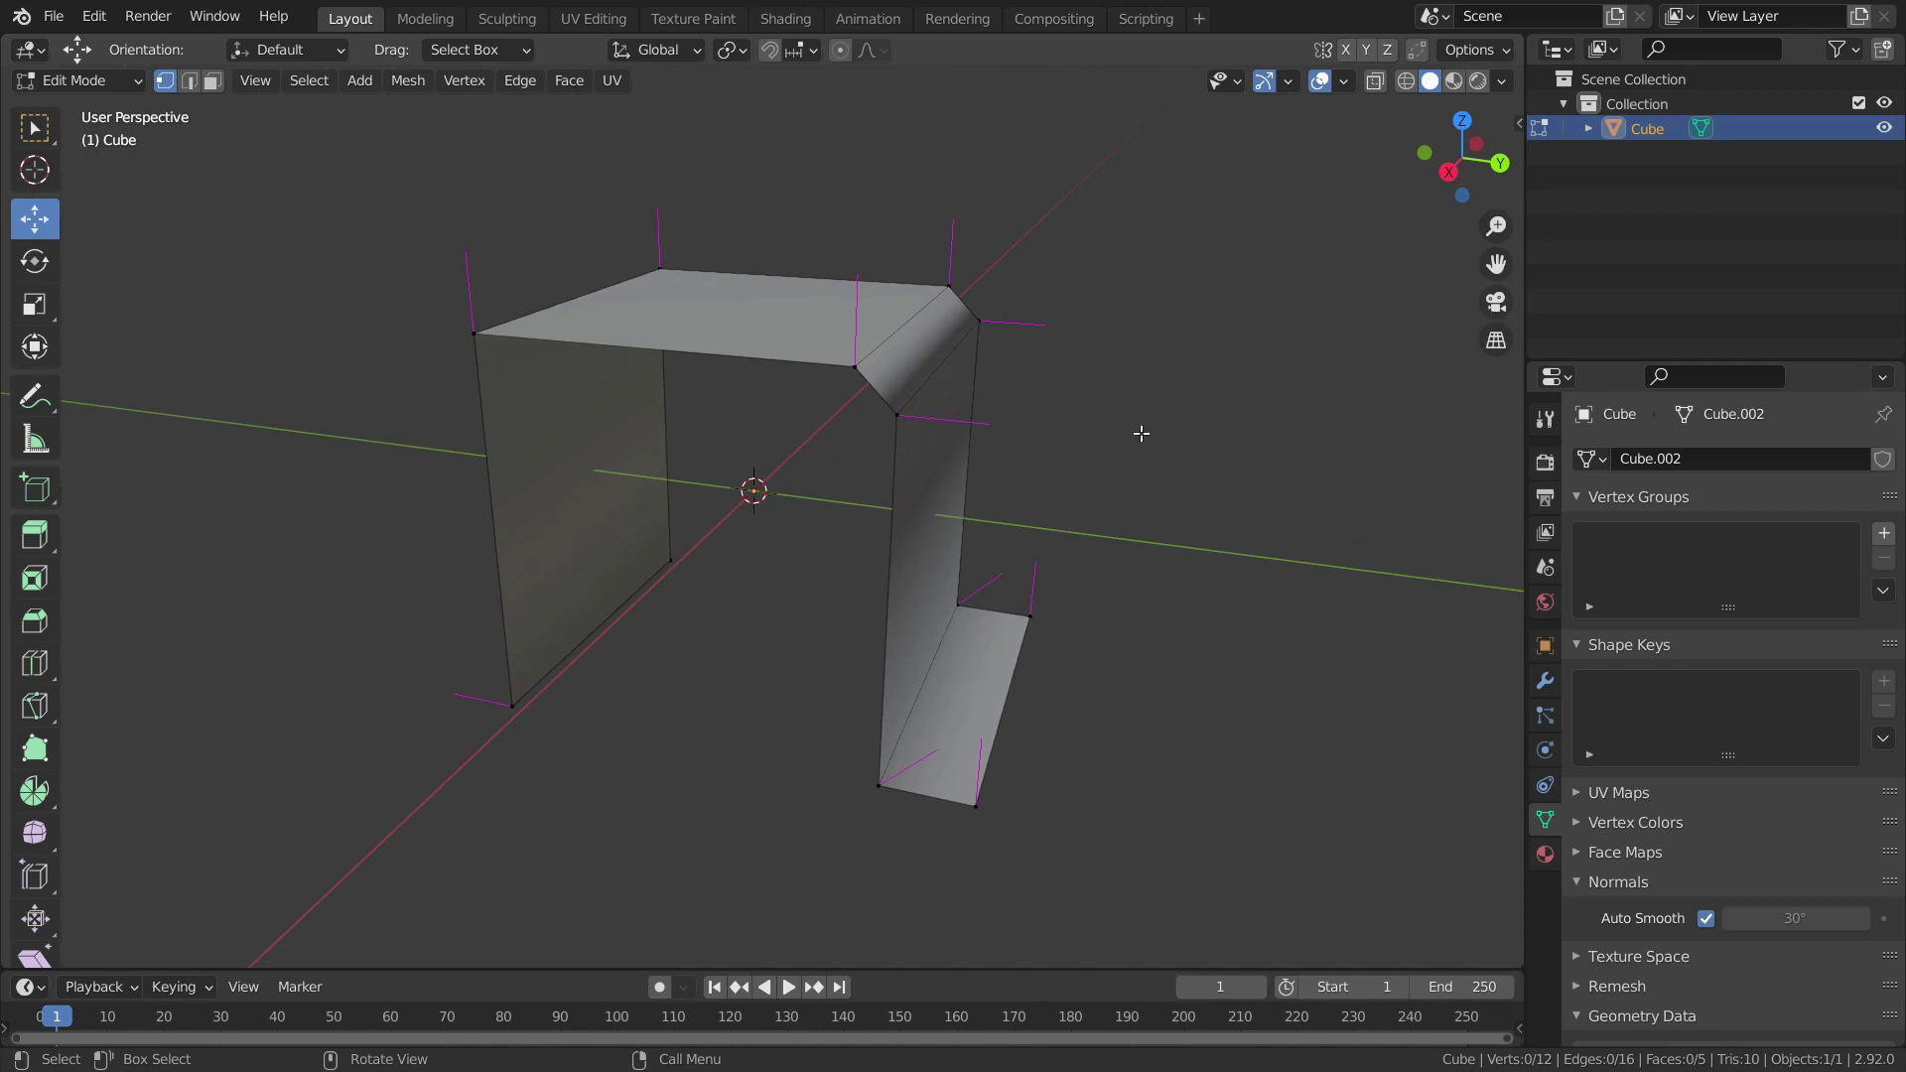
Smooth the top bend vertex's custom normal vector with factor 0.500
click(856, 365)
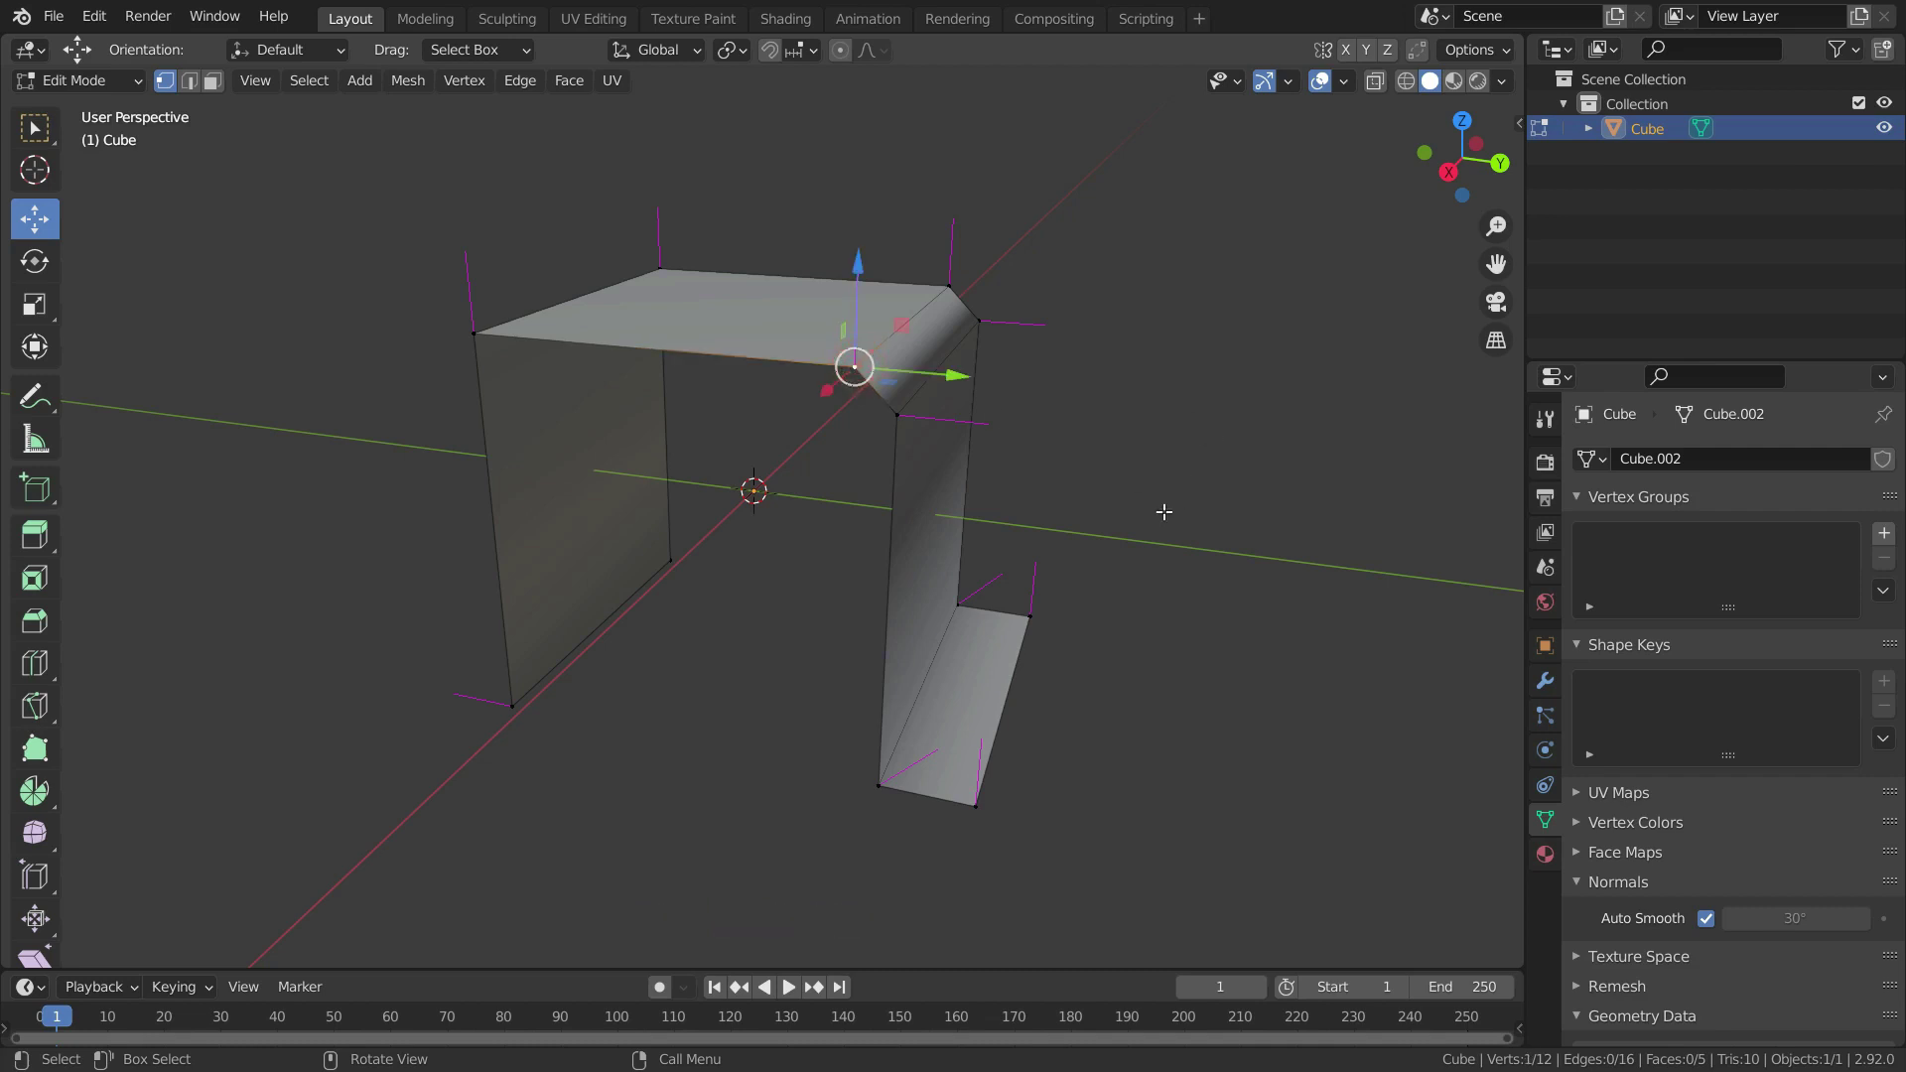
scroll(1185, 483, down, 2)
key(alt+n)
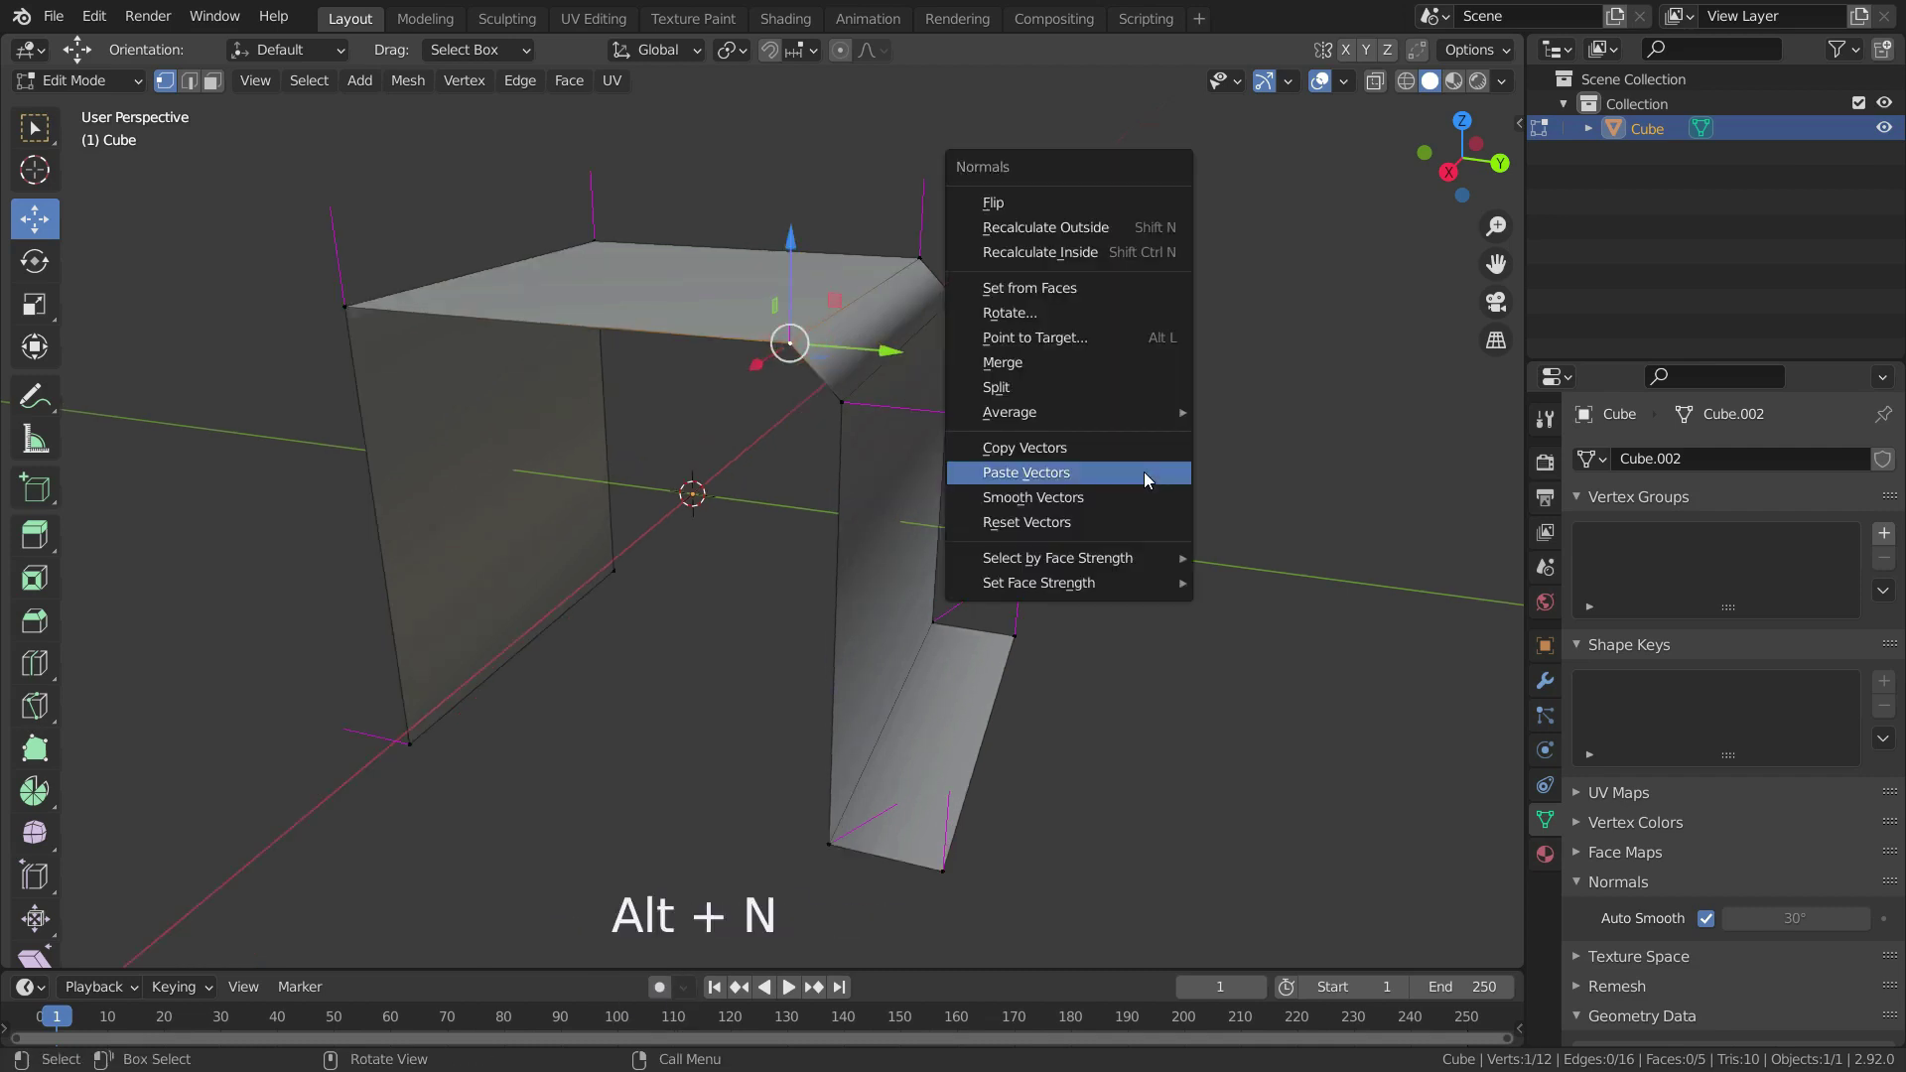
click(1081, 498)
scroll(800, 320, up, 2)
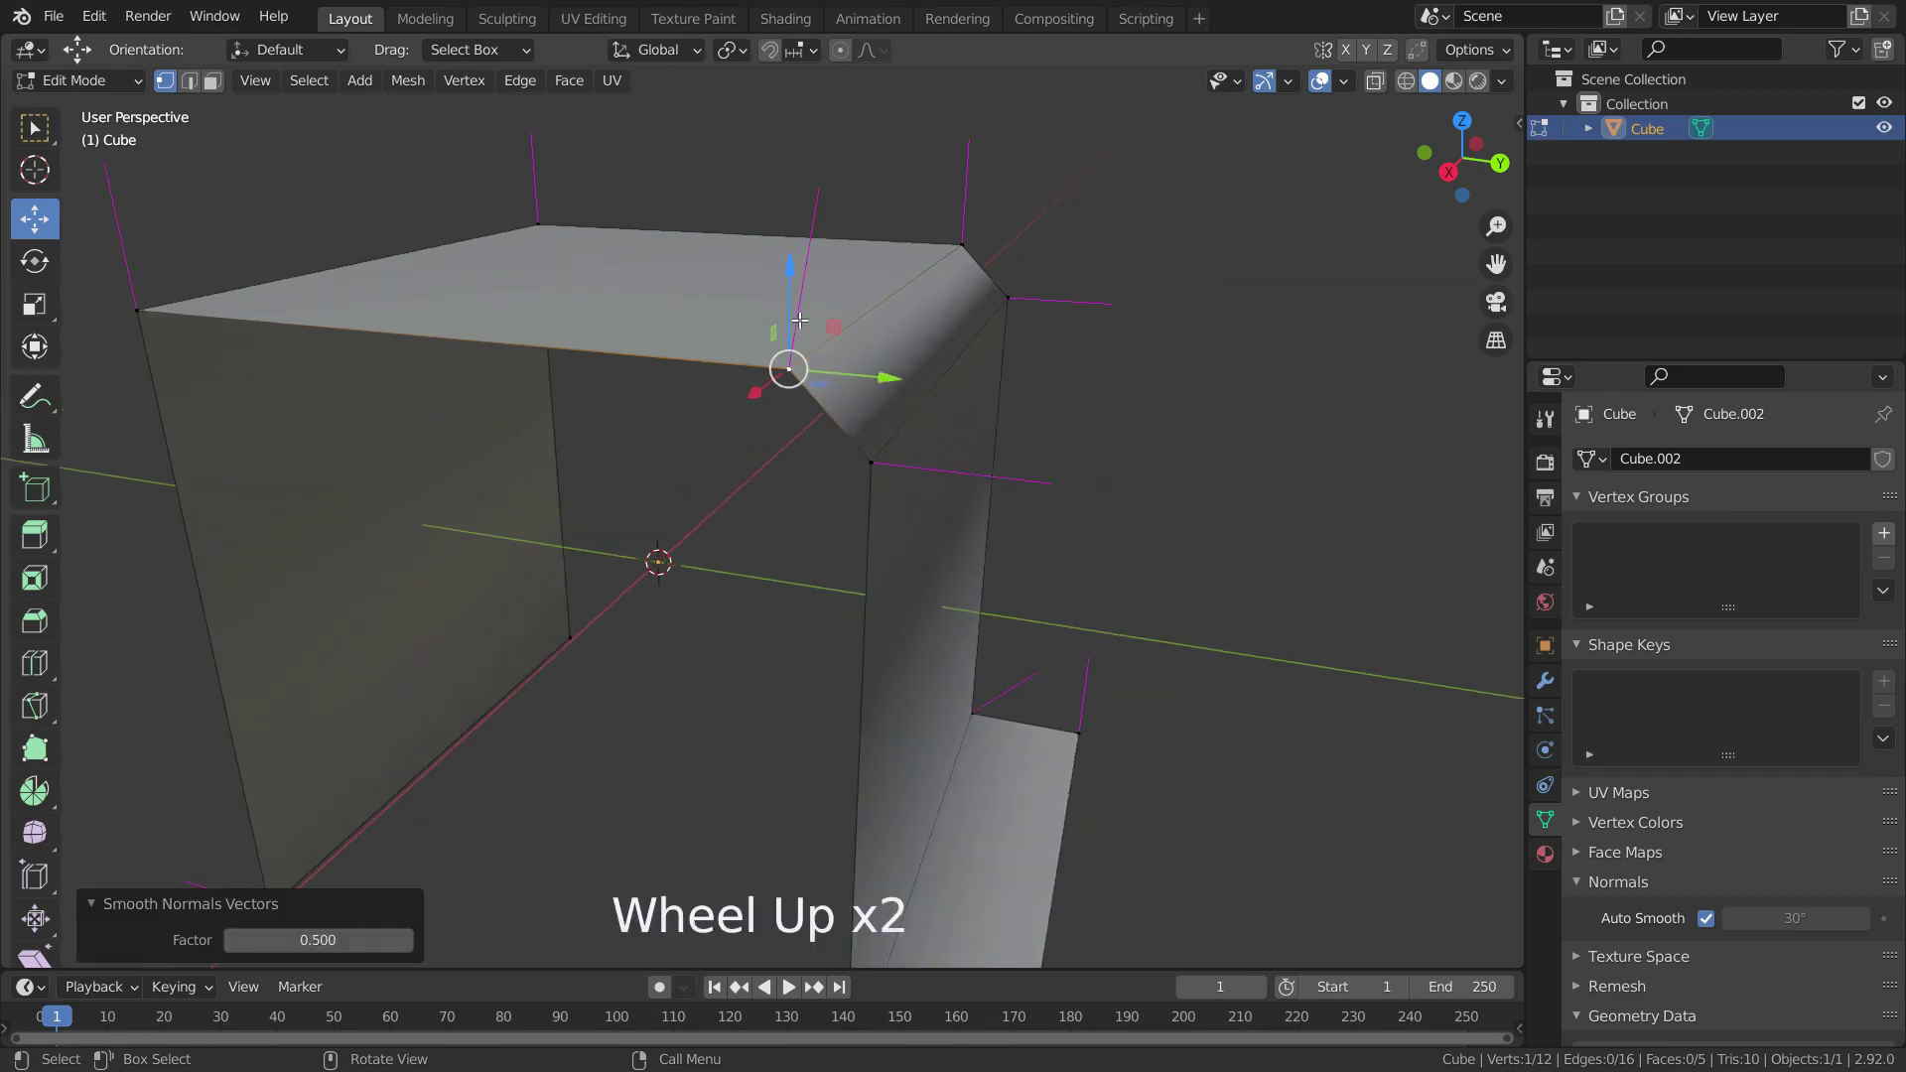
middle_drag(765, 632, 711, 579)
scroll(778, 621, down, 3)
Check the mesh from the right side and select the entire mesh
click(387, 460)
key(KP_3)
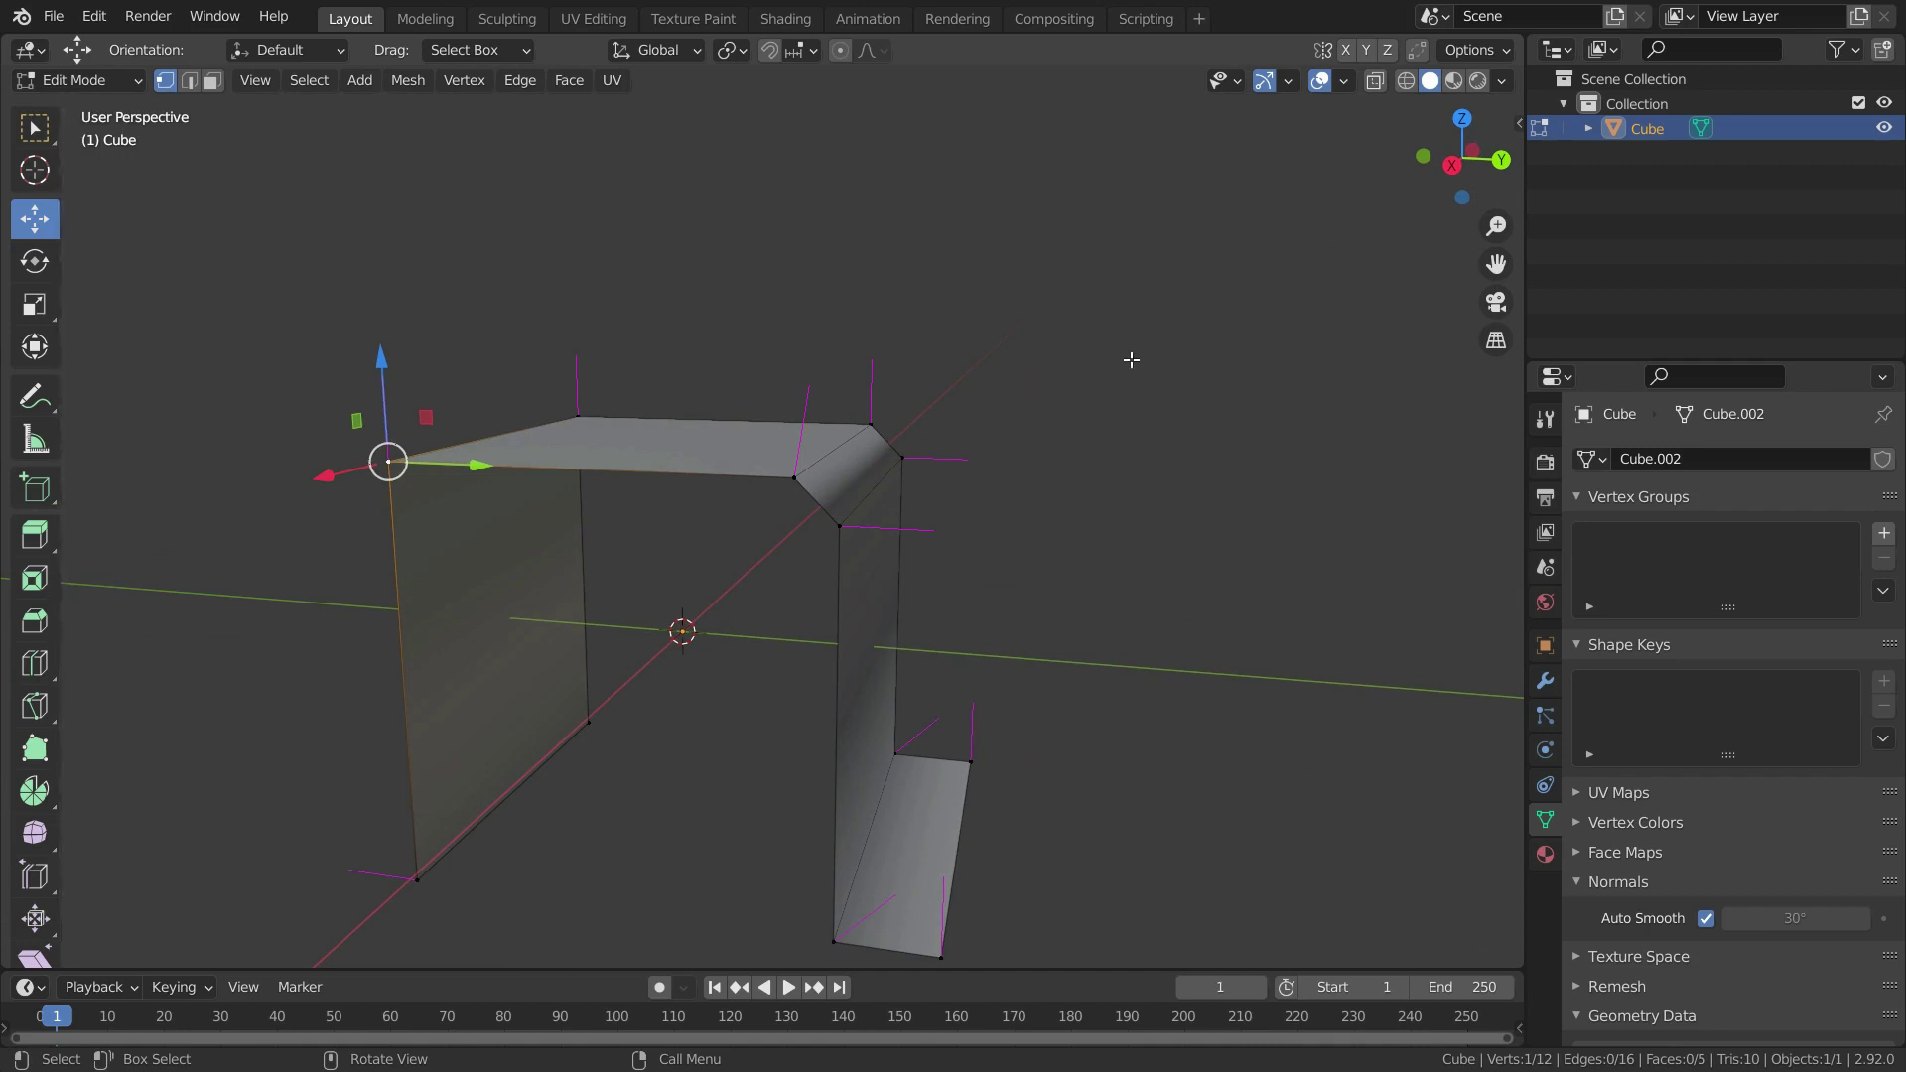
scroll(1042, 464, down, 3)
scroll(1056, 451, up, 2)
middle_drag(1055, 451, 1037, 512)
key(a)
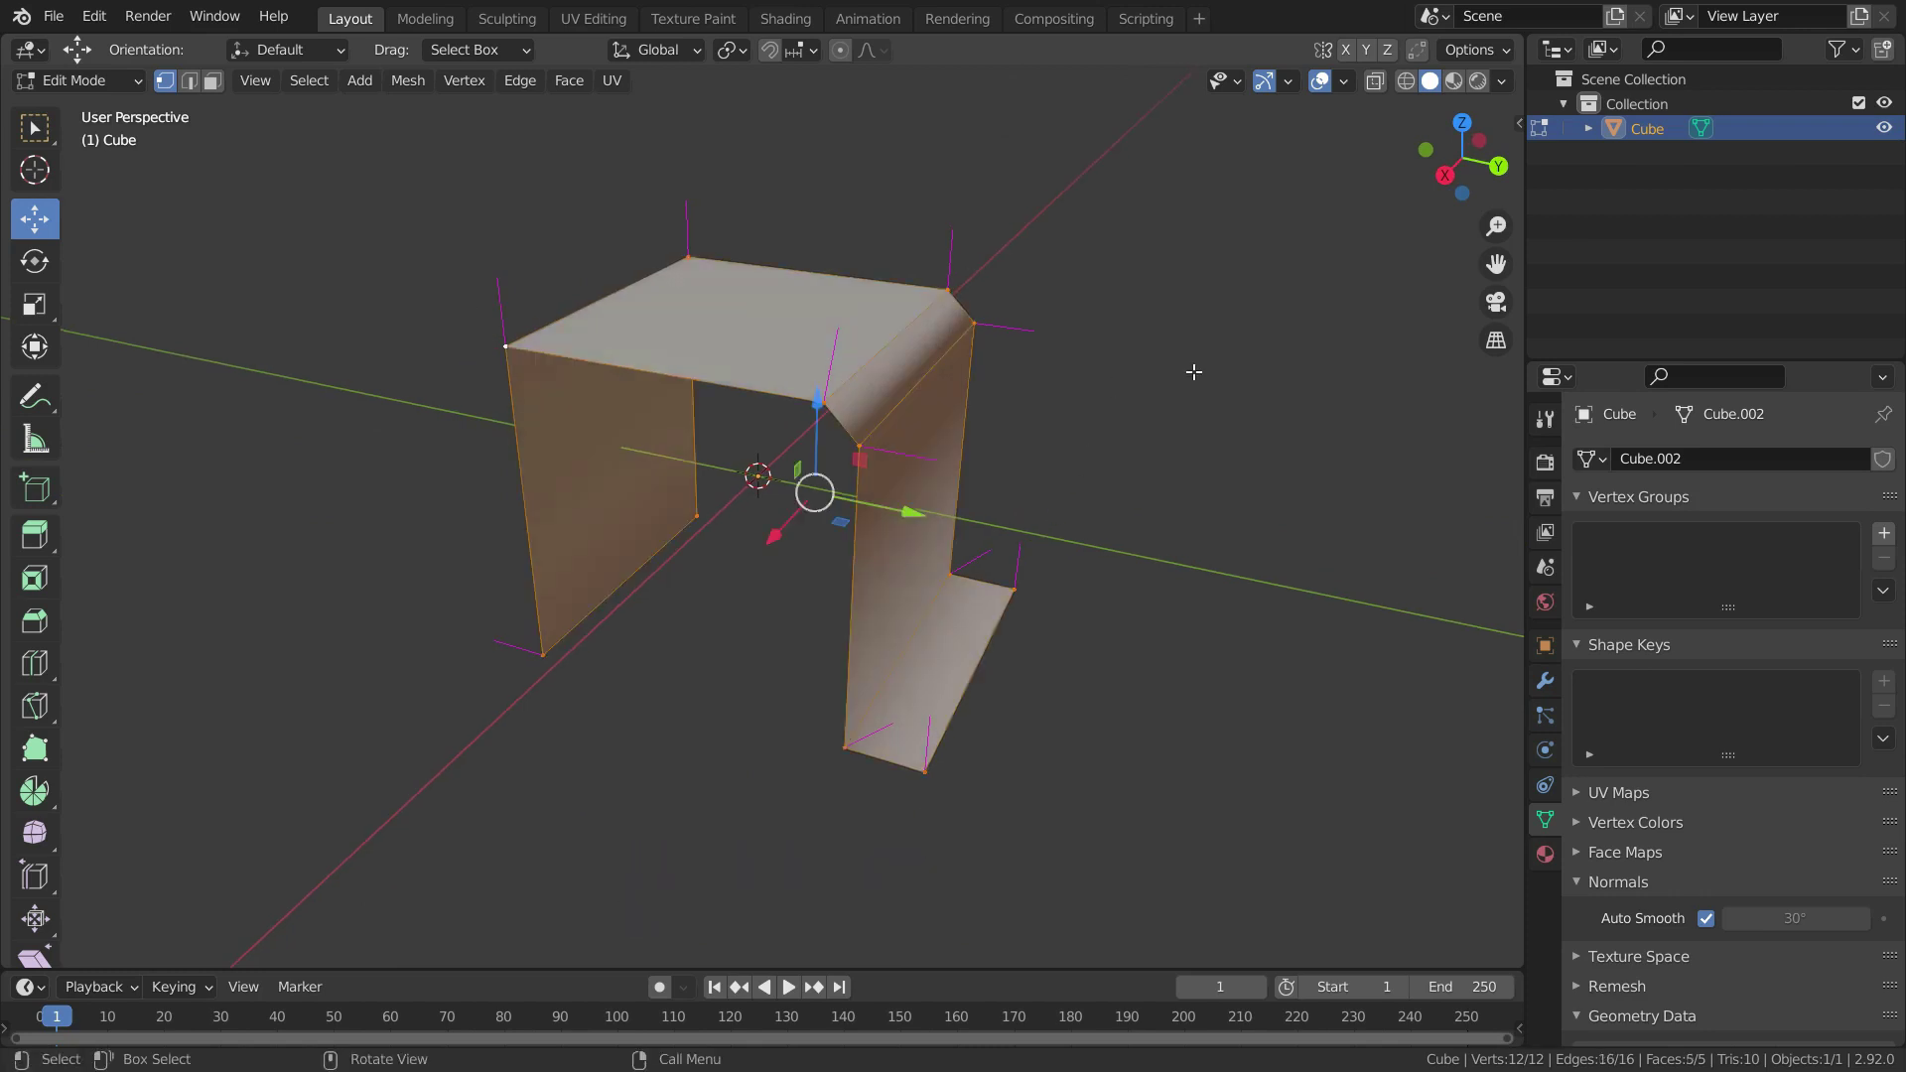
Reset the custom normal vectors across all of Cube.002 to their defaults
key(alt+n)
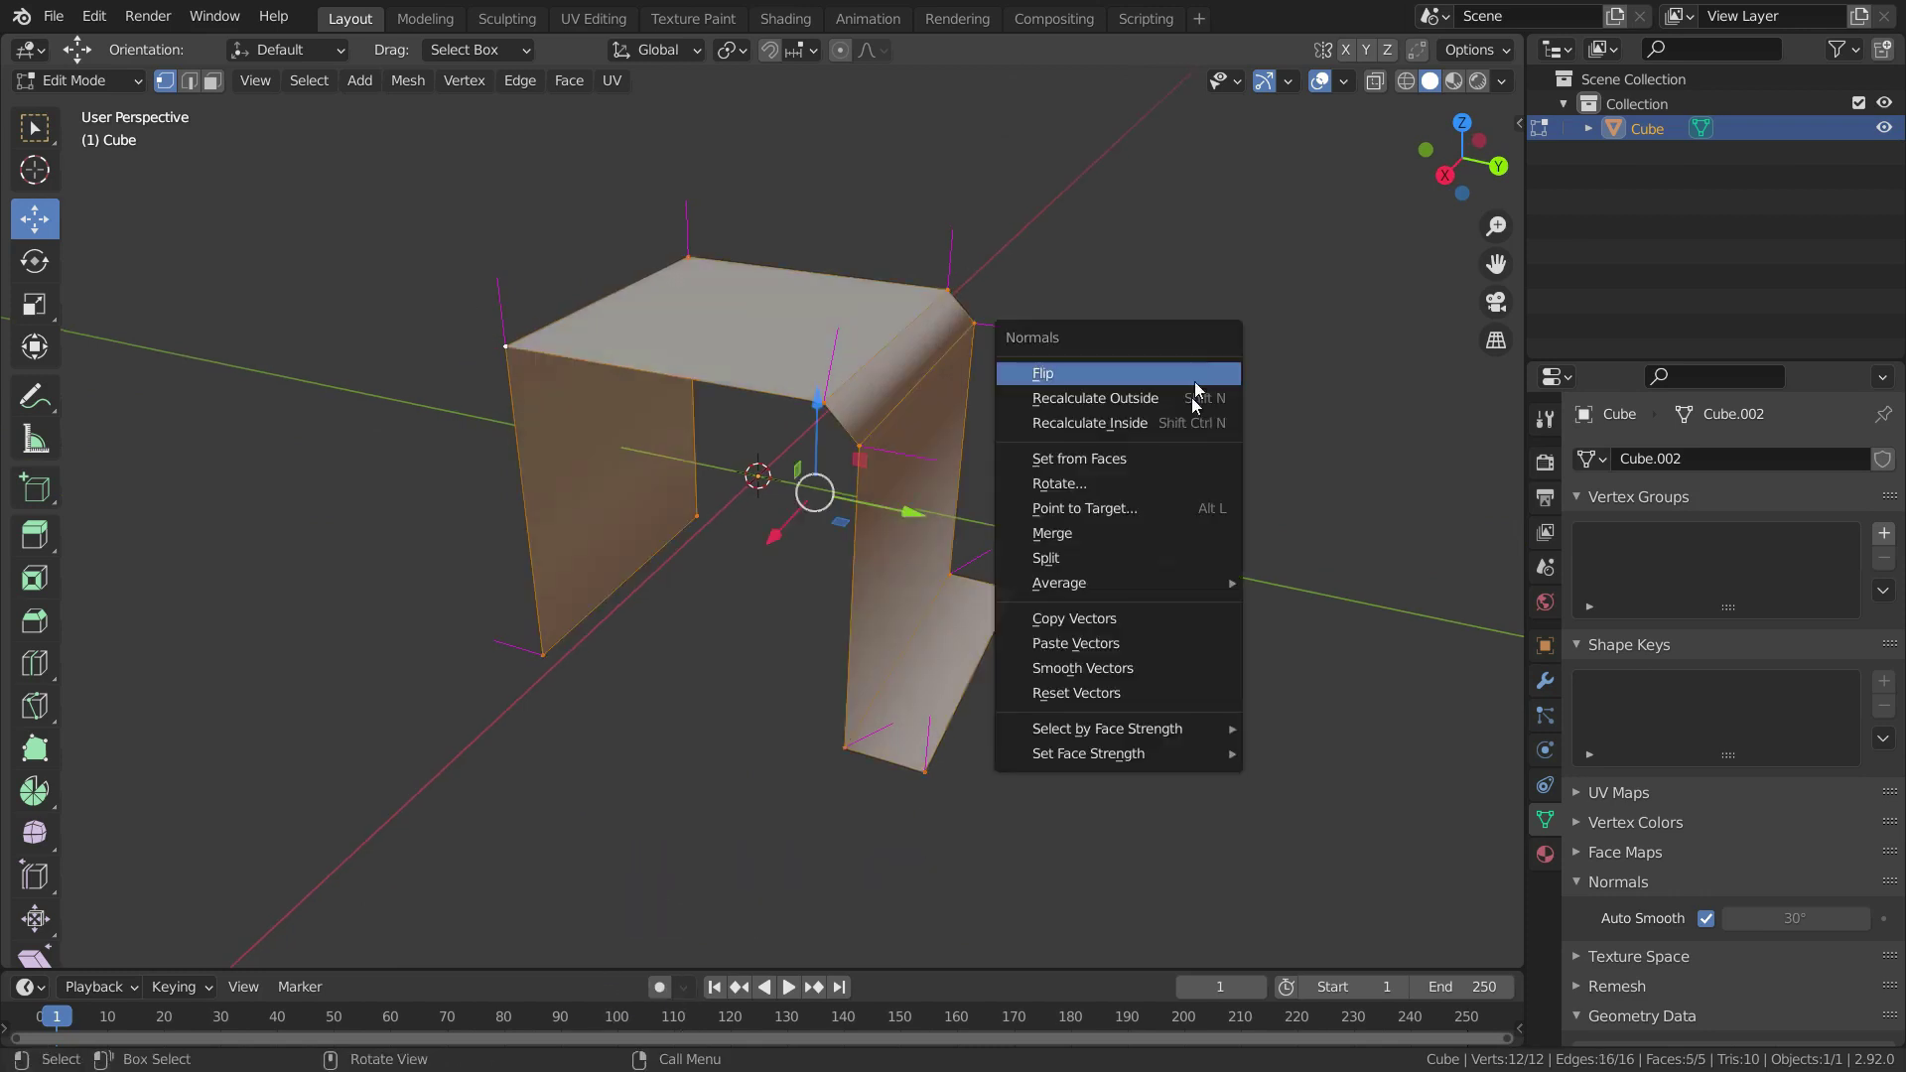
click(1147, 694)
middle_drag(812, 646, 829, 607)
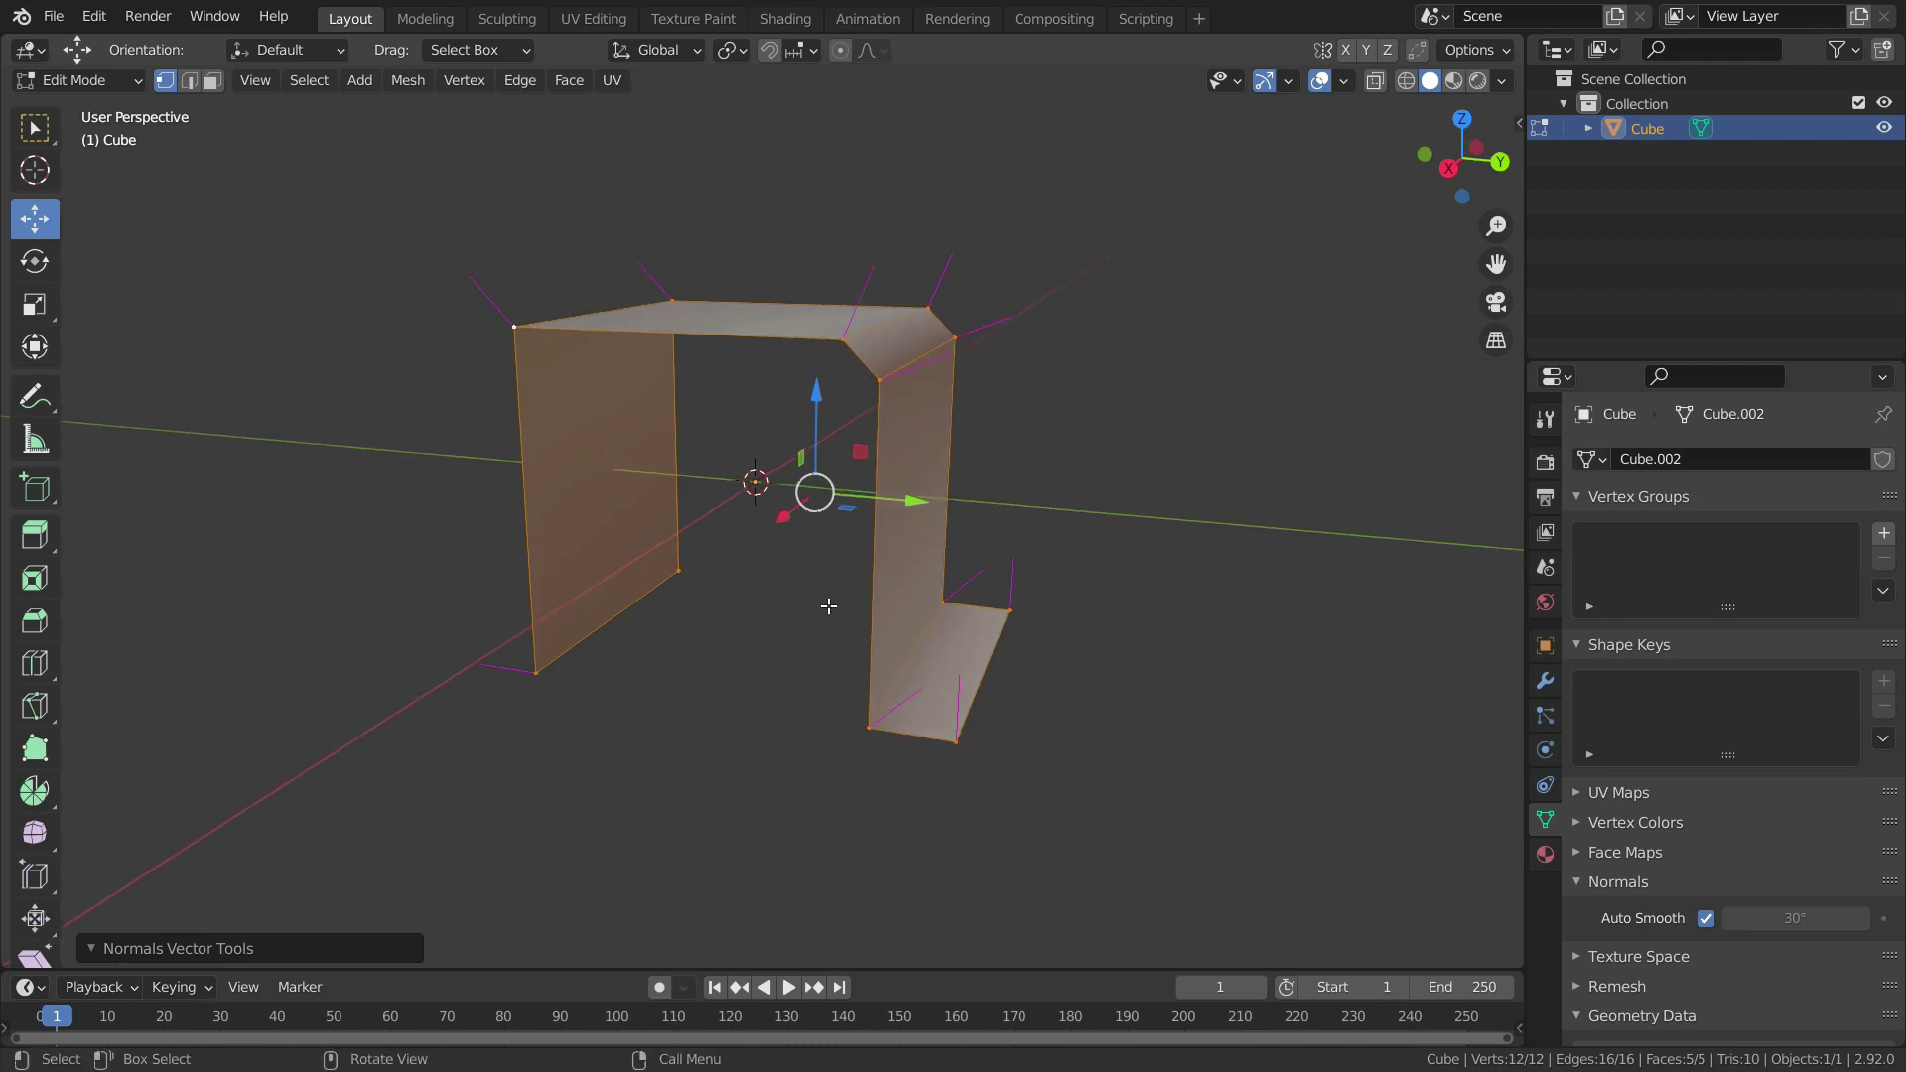
middle_drag(992, 458, 982, 507)
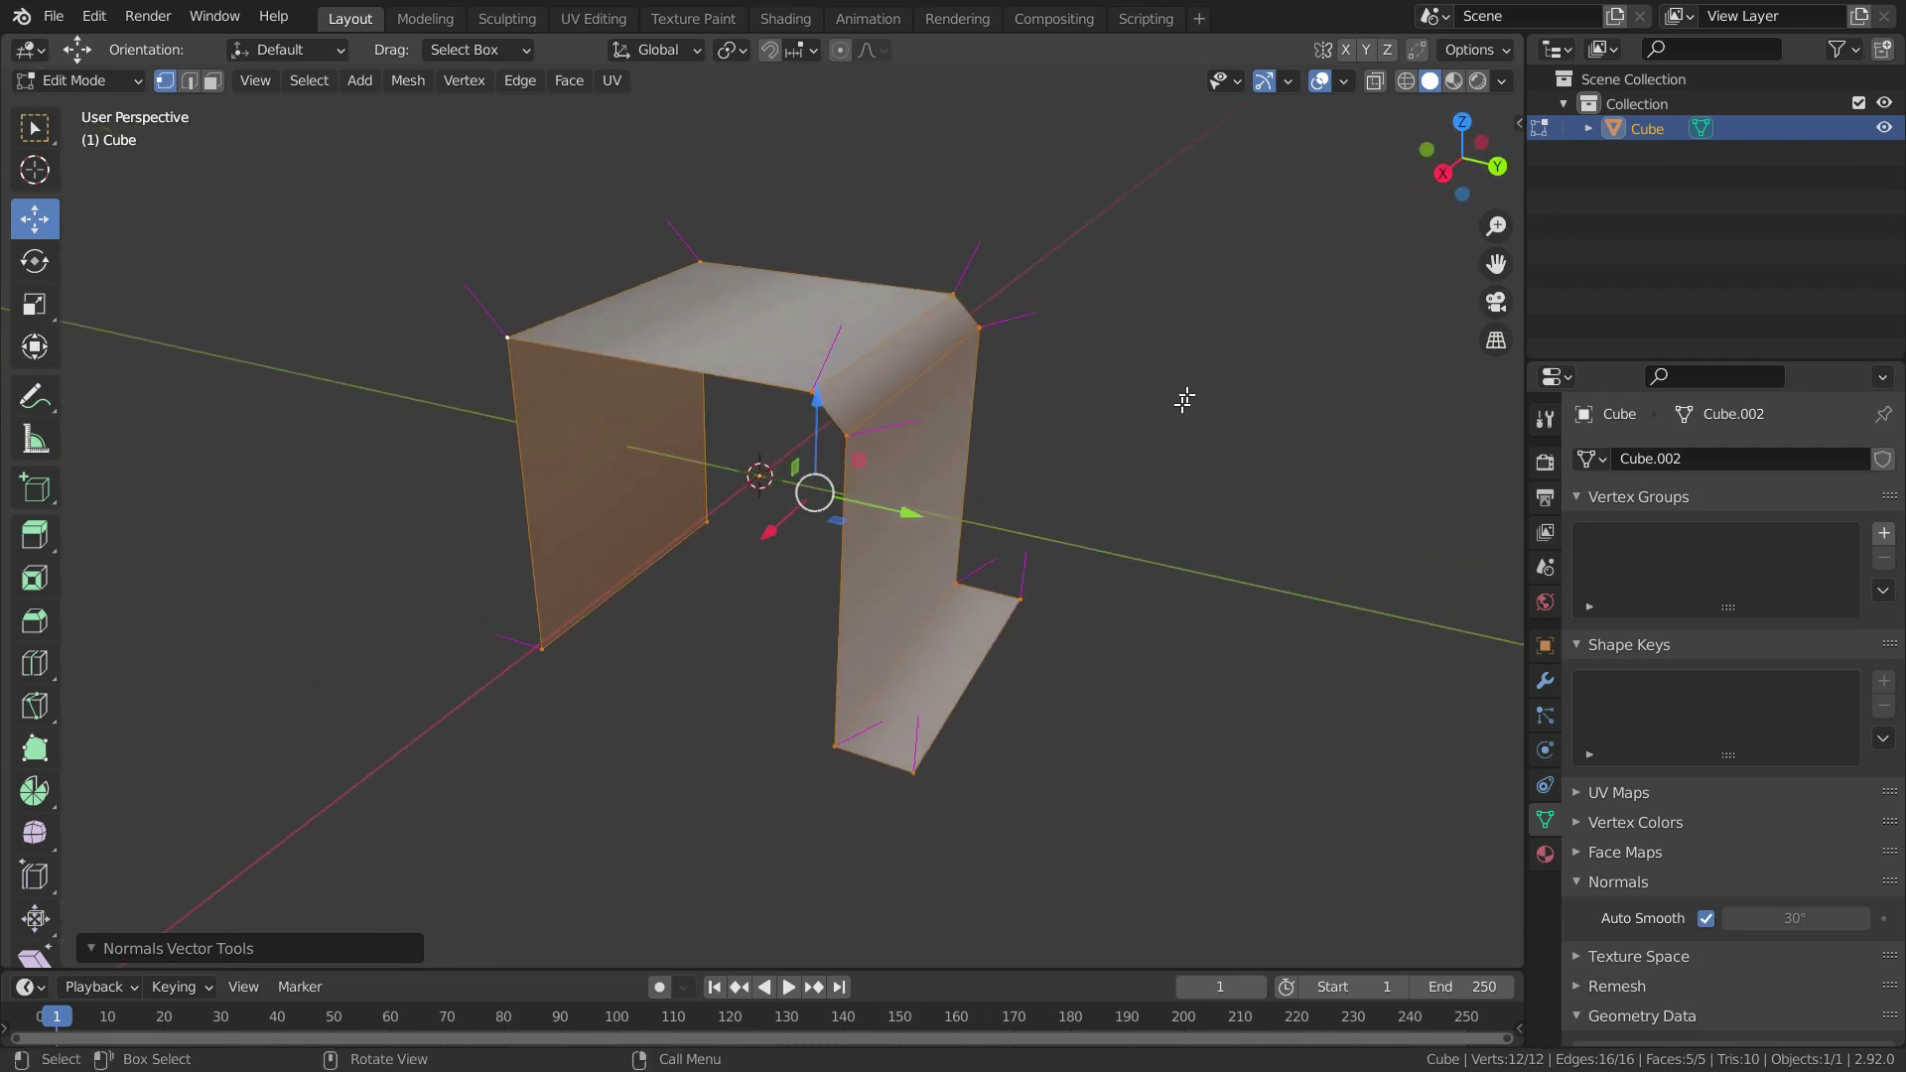